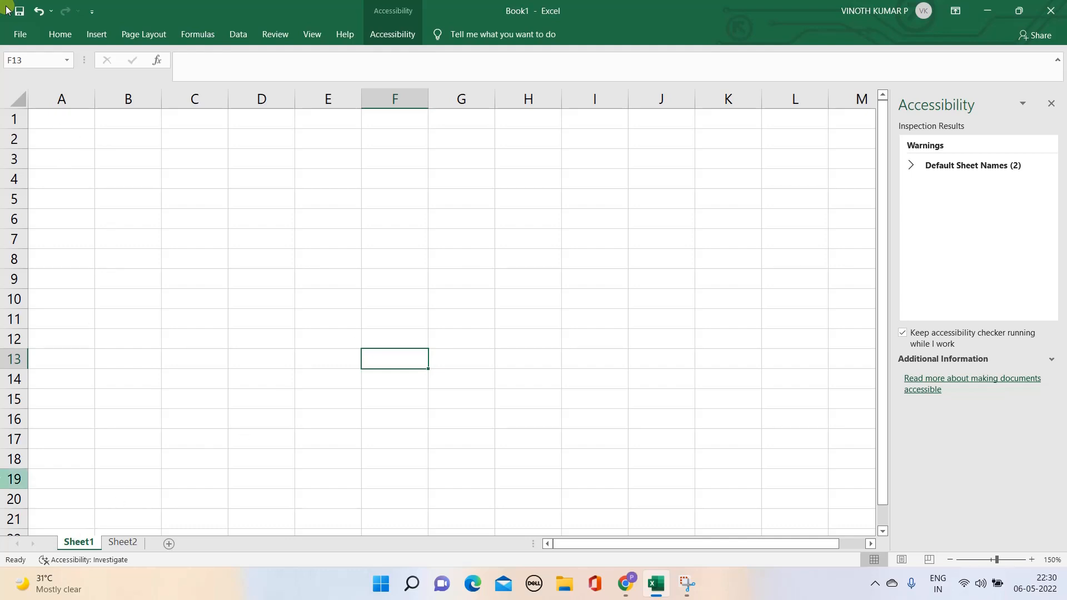
- Zoom the empty Sheet1 worksheet out to 100%
{"action": "left_click", "coordinate": [144, 333]}
{"action": "key", "text": "ctrl+Up"}
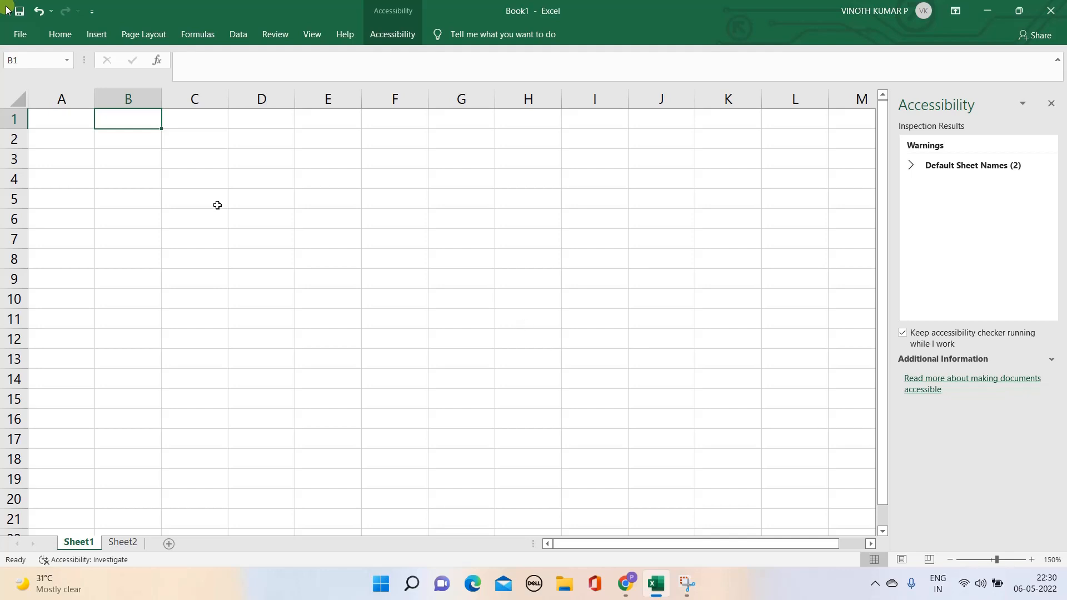
{"action": "left_click", "coordinate": [951, 560]}
{"action": "left_click", "coordinate": [951, 560]}
{"action": "left_click", "coordinate": [951, 560]}
{"action": "left_click", "coordinate": [951, 560]}
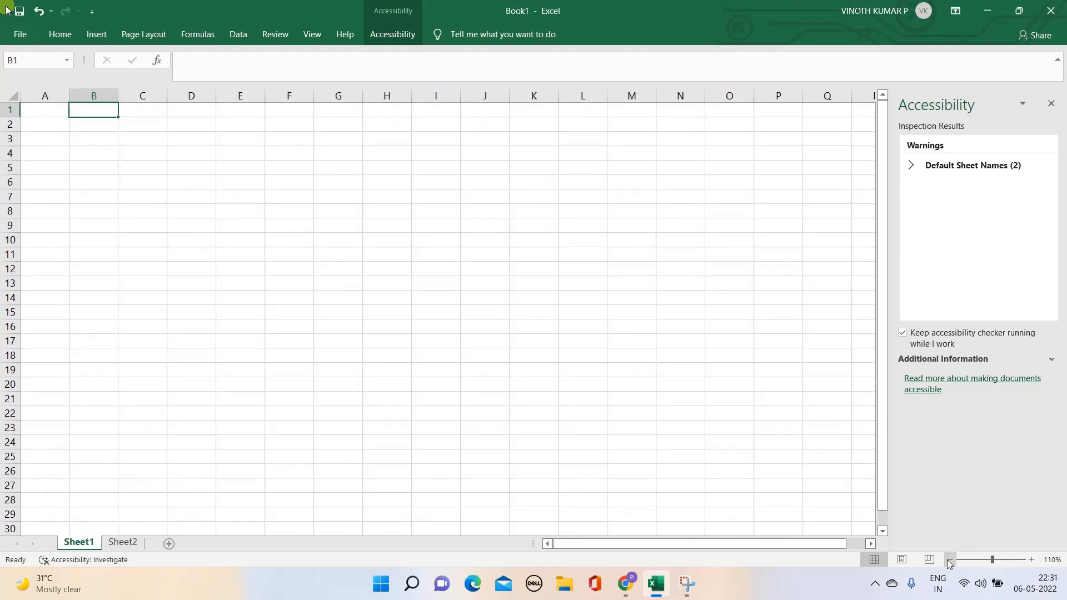
{"action": "right_click", "coordinate": [950, 561]}
{"action": "key", "text": "Escape"}
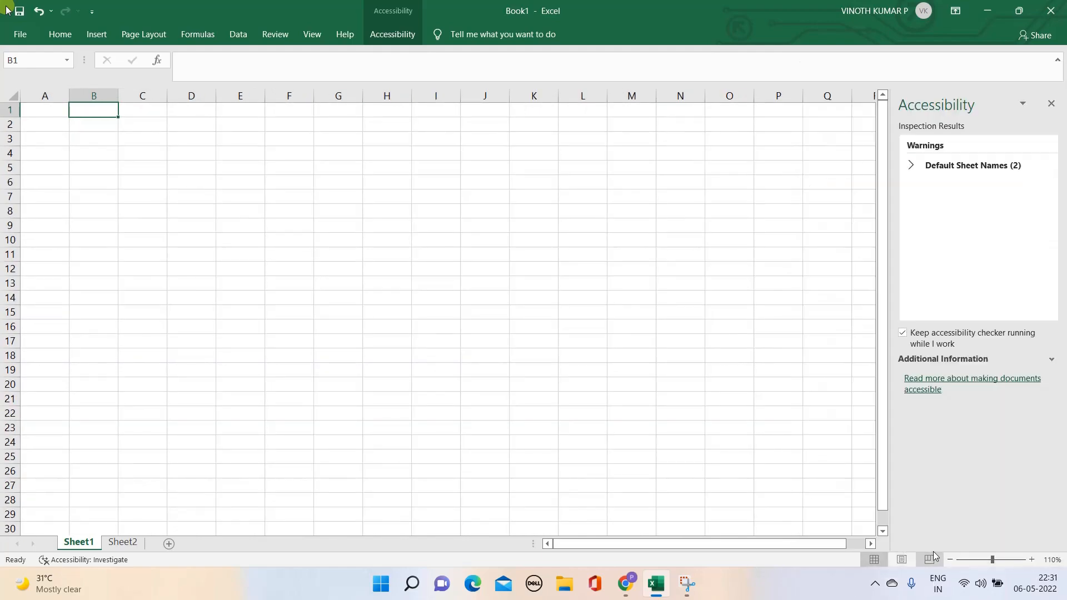
{"action": "left_click", "coordinate": [951, 561]}
- Zoom the Sheet1 worksheet in to 160%
{"action": "left_click", "coordinate": [1032, 560]}
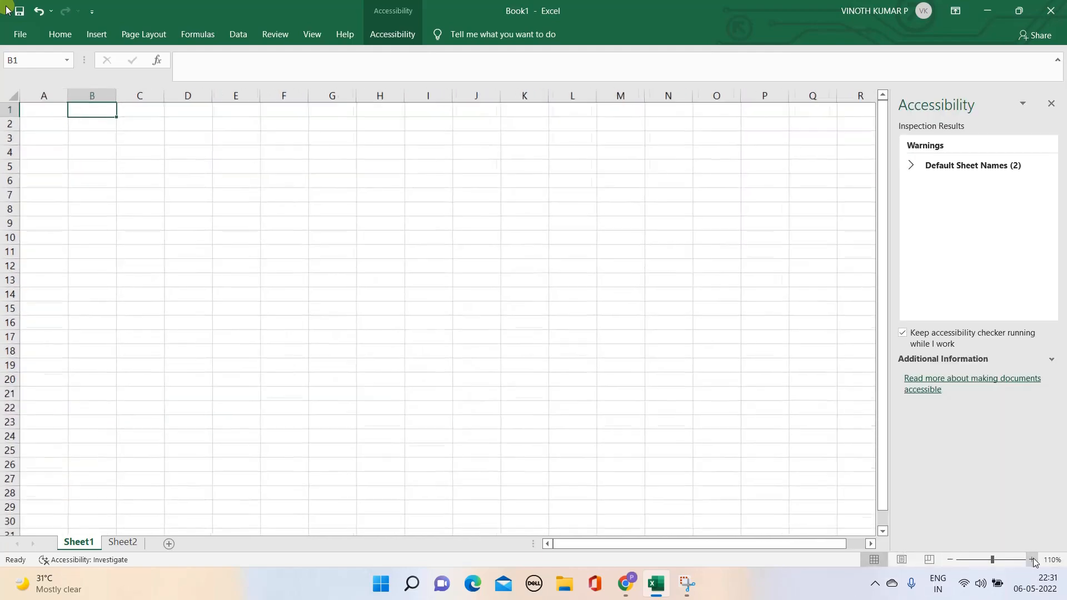
{"action": "left_click", "coordinate": [1032, 560]}
{"action": "left_click", "coordinate": [1033, 561]}
{"action": "left_click", "coordinate": [1033, 560]}
{"action": "left_click", "coordinate": [1032, 560]}
{"action": "left_click", "coordinate": [1032, 560]}
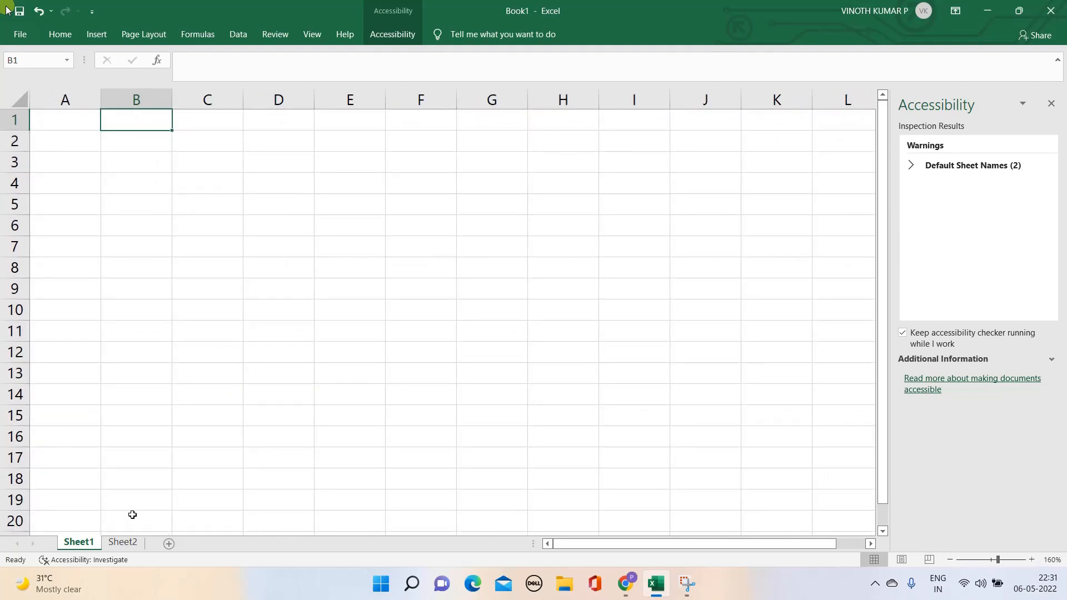
- Look at Sheet2, and insert a new blank worksheet before Sheet1
{"action": "left_click", "coordinate": [123, 543]}
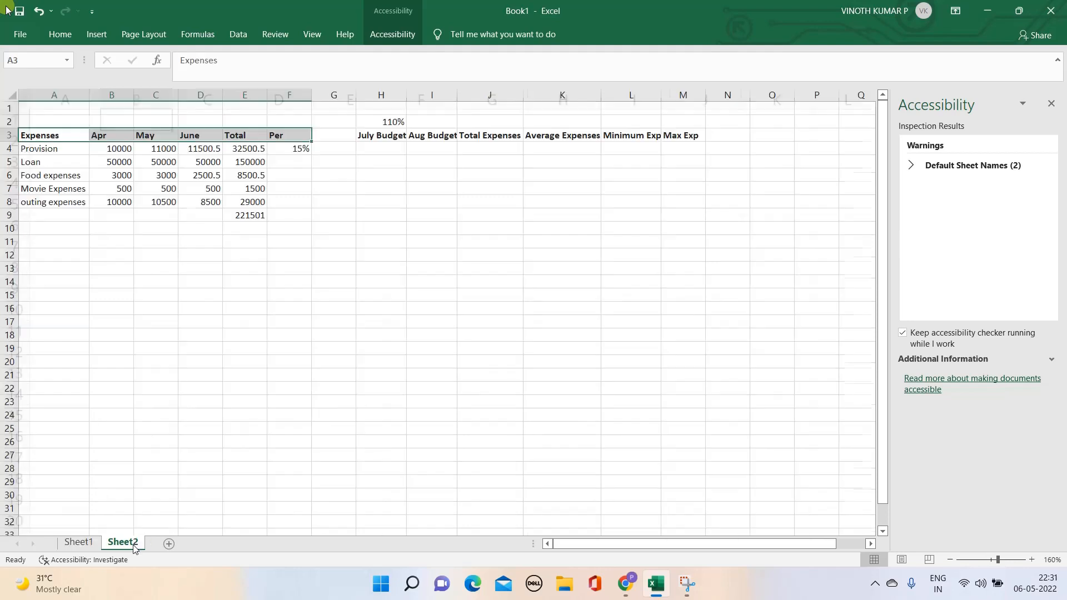
{"action": "left_click", "coordinate": [78, 543]}
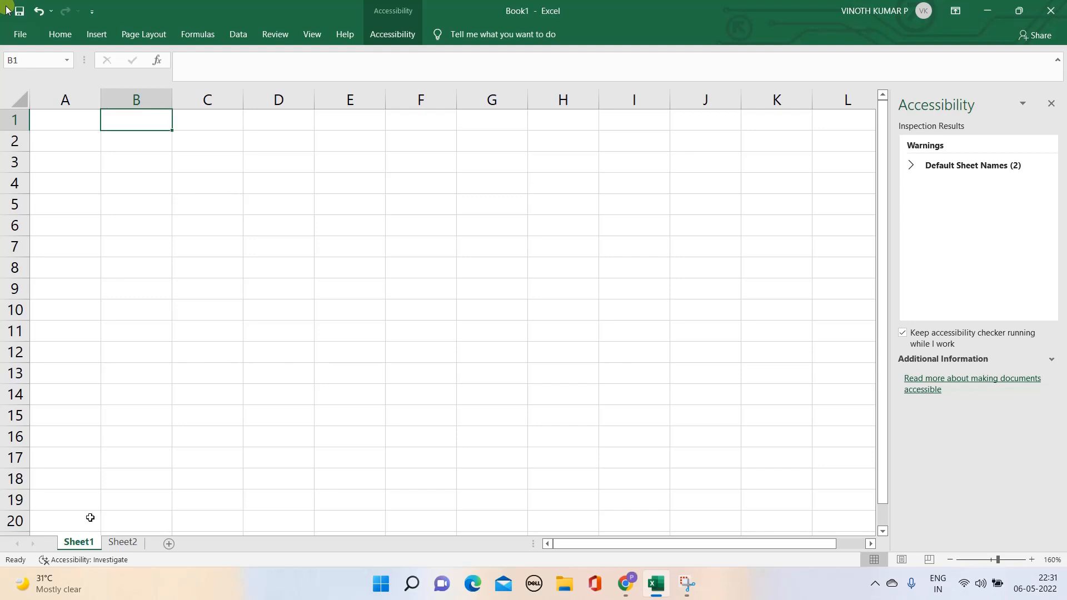
{"action": "right_click", "coordinate": [88, 543]}
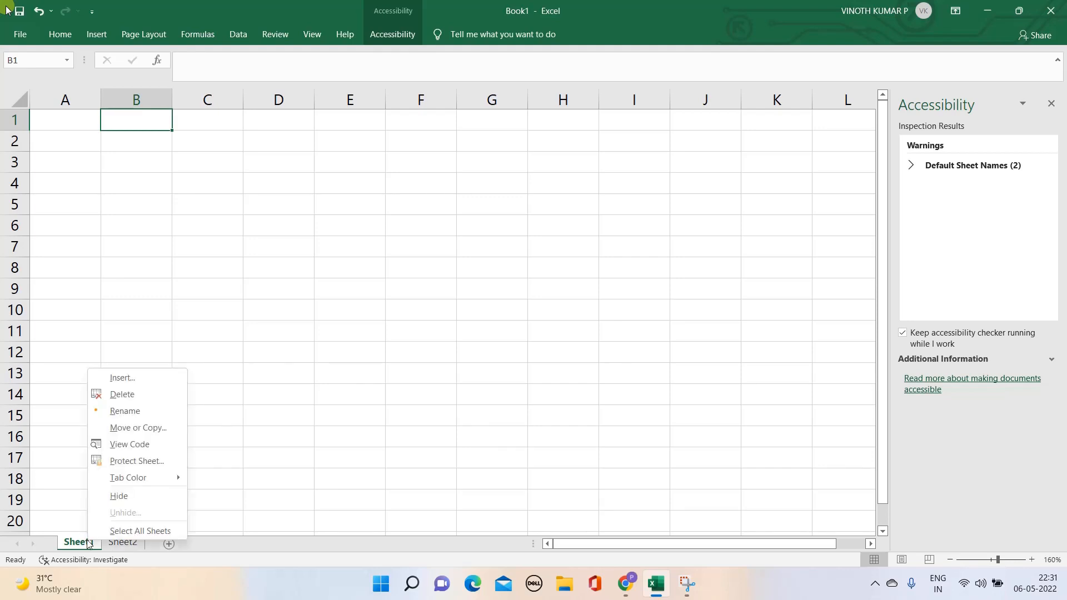
{"action": "left_click", "coordinate": [125, 381]}
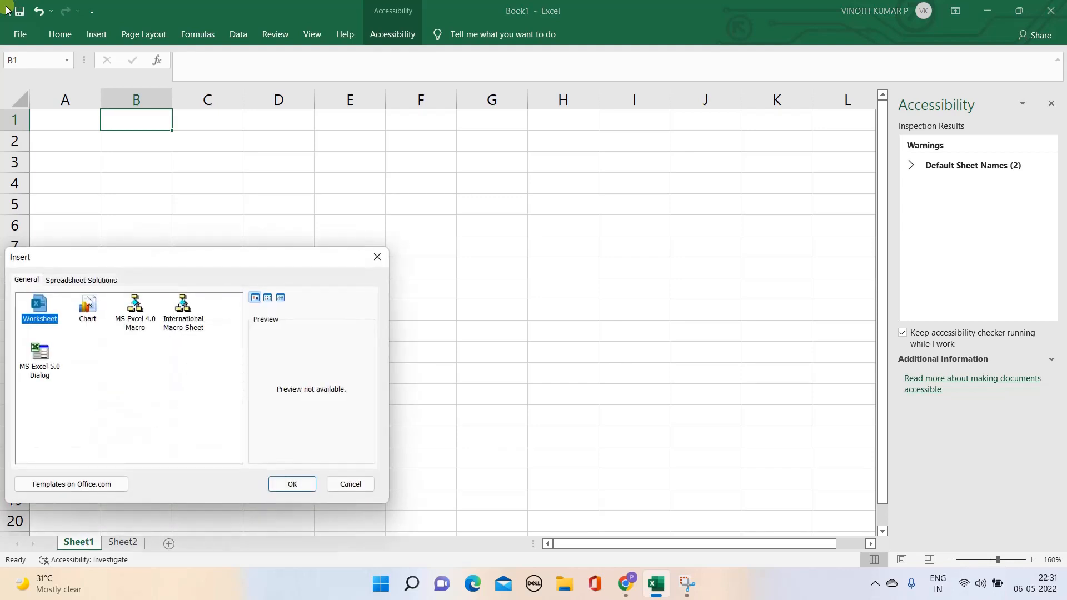
{"action": "left_click", "coordinate": [292, 484]}
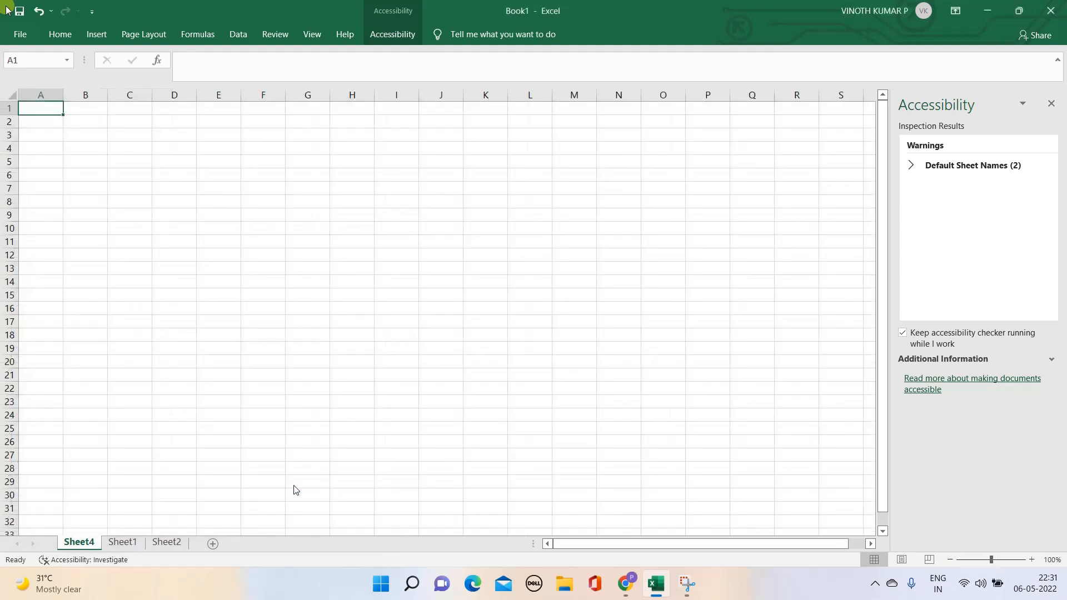
- Delete the newly inserted blank worksheet in front of Sheet1
{"action": "right_click", "coordinate": [80, 546]}
{"action": "left_click", "coordinate": [81, 547]}
{"action": "right_click", "coordinate": [78, 550]}
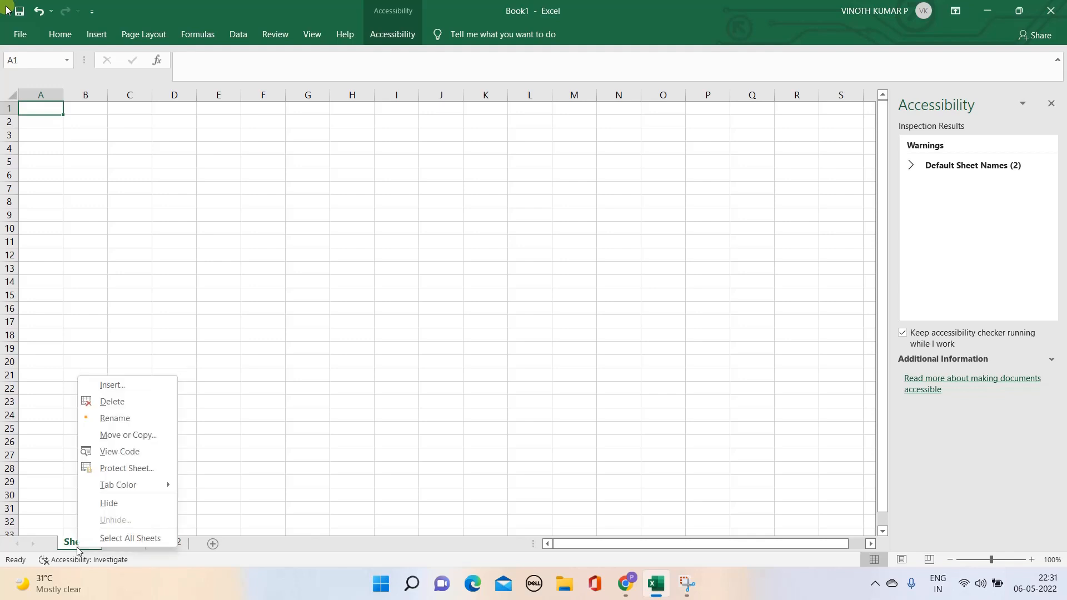
{"action": "left_click", "coordinate": [129, 402]}
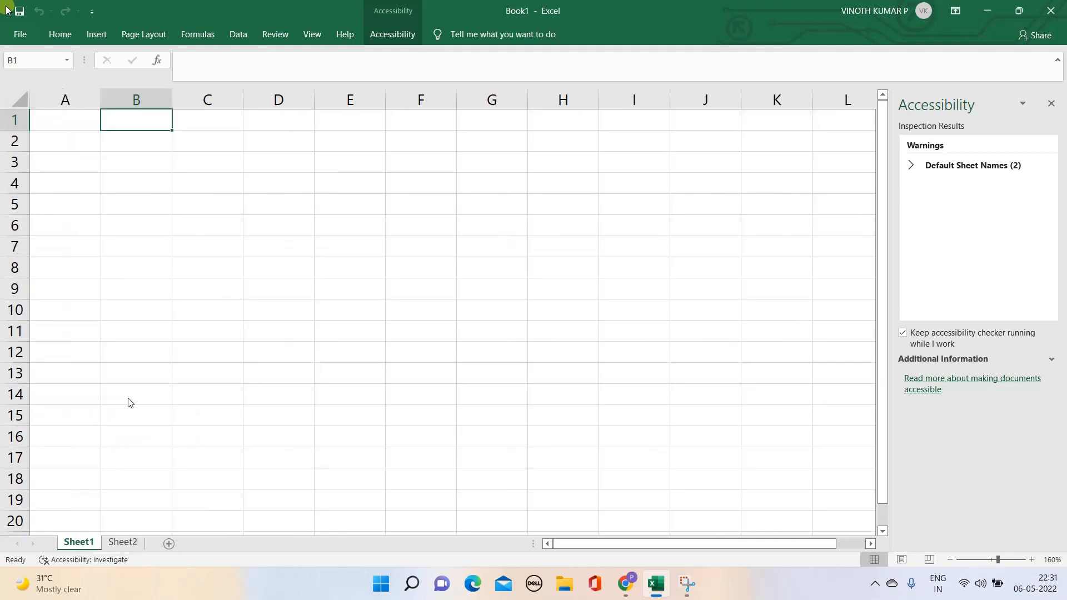
- Rename the Sheet2 worksheet as "Budget Sheet"
{"action": "left_click", "coordinate": [123, 542]}
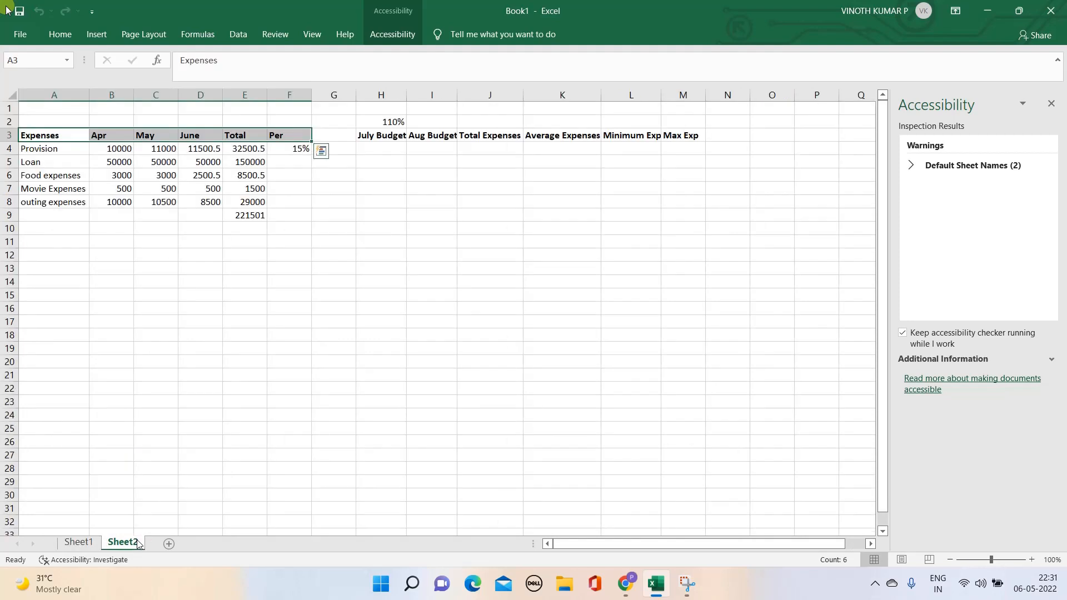
{"action": "double_click", "coordinate": [138, 543]}
{"action": "left_click", "coordinate": [144, 540]}
{"action": "double_click", "coordinate": [129, 543]}
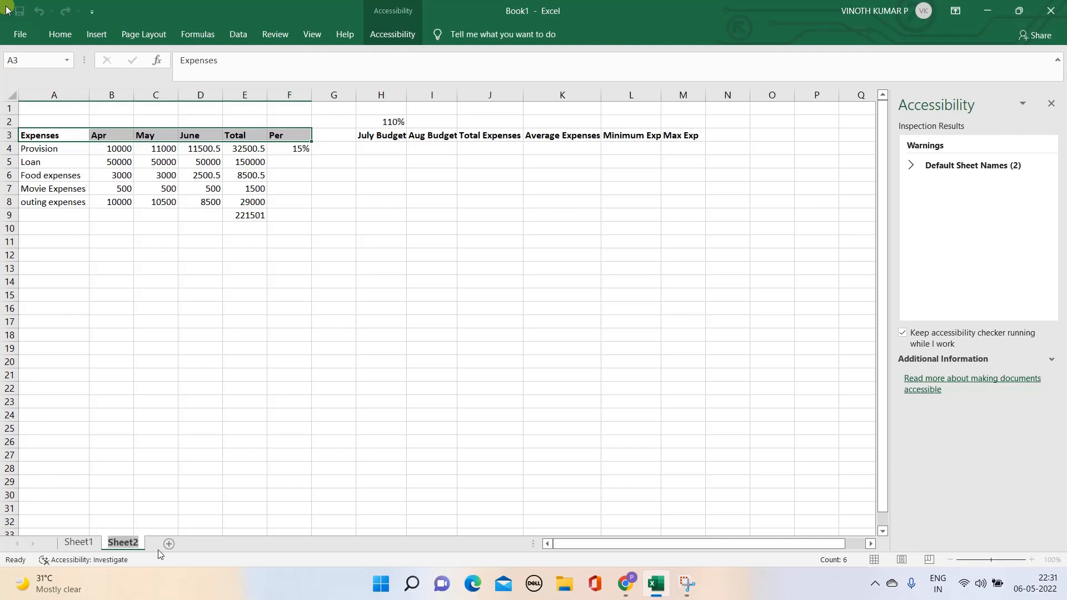
{"action": "key", "text": "BackSpace"}
{"action": "type", "text": "Budget Sheet"}
{"action": "key", "text": "Return"}
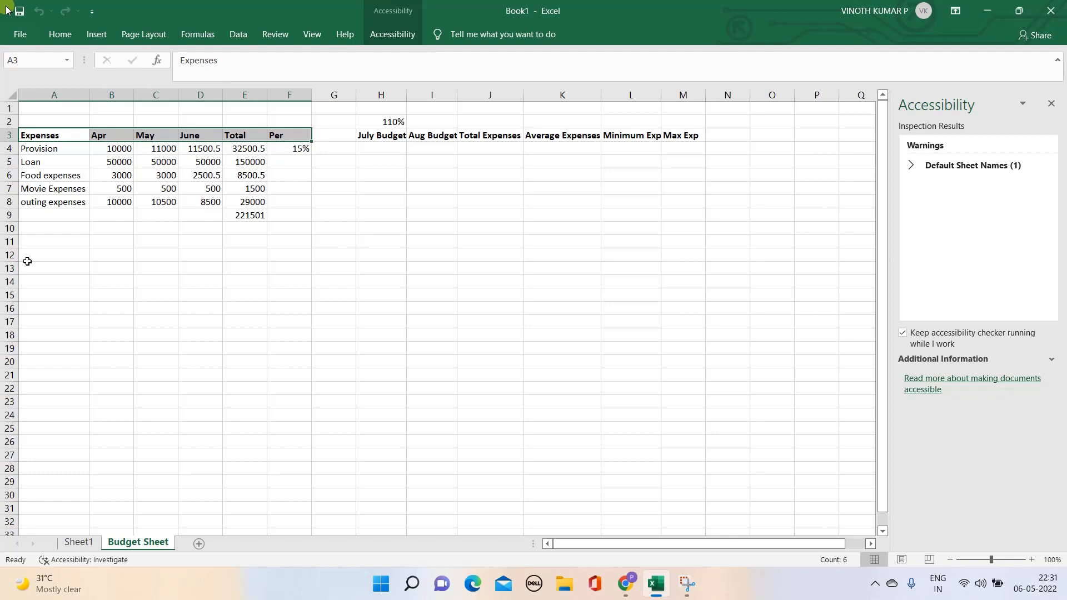
- Clear the formulas in E4:E9 of the Total column
{"action": "key", "text": "Right"}
{"action": "key", "text": "Right"}
{"action": "key", "text": "Right"}
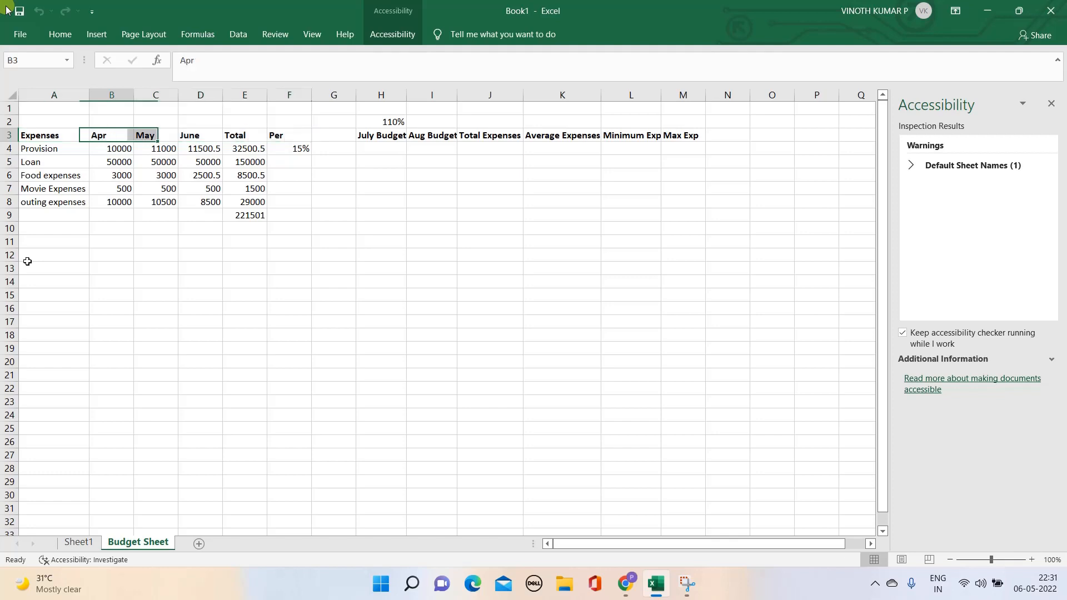
{"action": "key", "text": "Right"}
{"action": "key", "text": "Down"}
{"action": "key", "text": "shift+Down"}
{"action": "key", "text": "shift+Down"}
{"action": "key", "text": "shift+Down"}
{"action": "key", "text": "shift+Down"}
{"action": "key", "text": "shift+Down"}
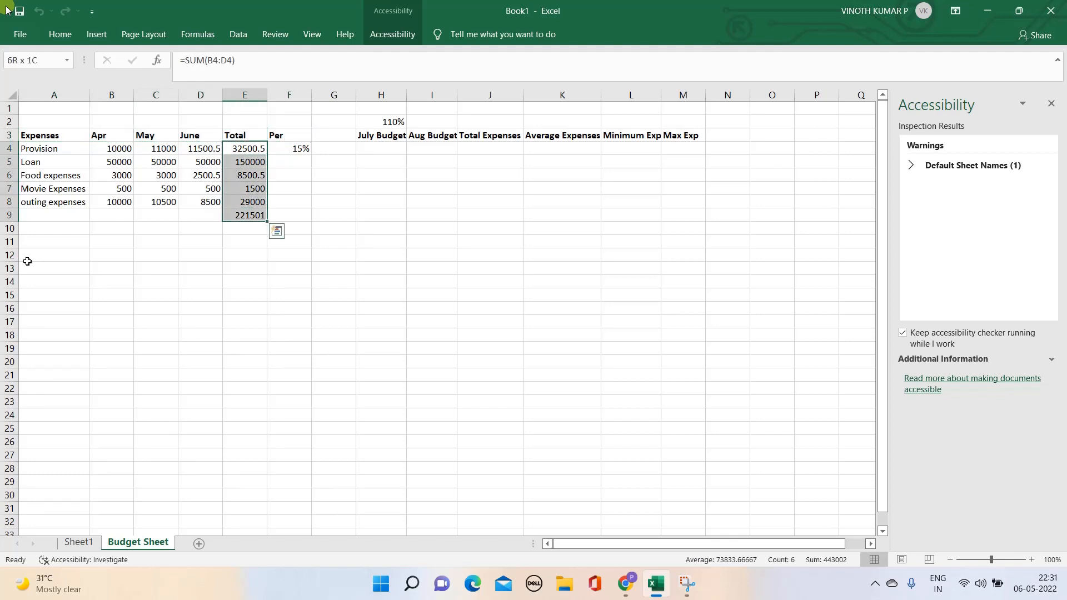
{"action": "key", "text": "Delete"}
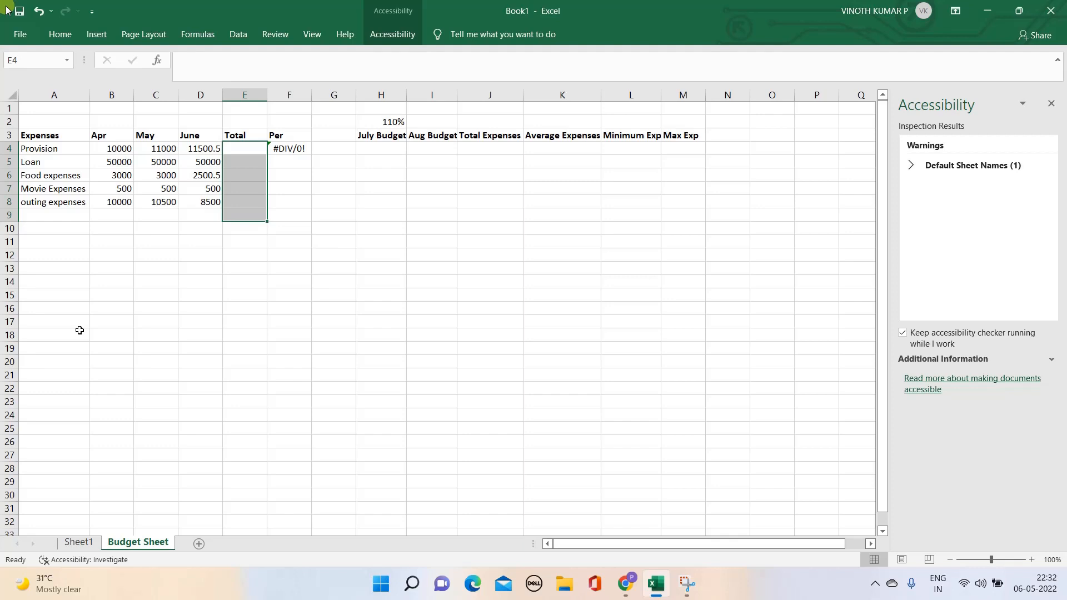
{"action": "key", "text": "Left"}
{"action": "key", "text": "Left"}
{"action": "key", "text": "Right"}
{"action": "key", "text": "Page_Down"}
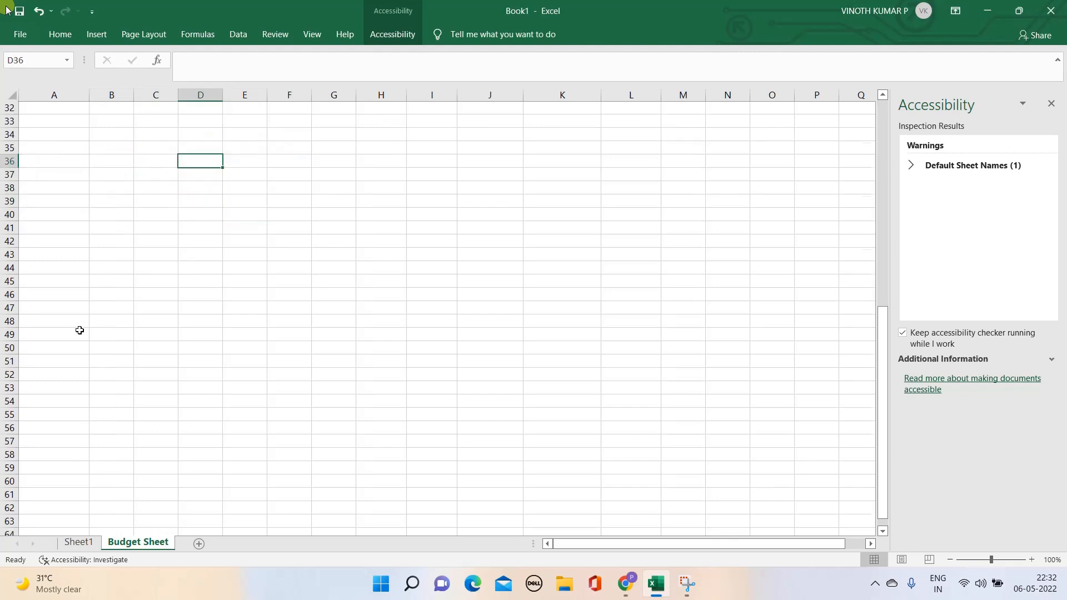
{"action": "key", "text": "Page_Up"}
{"action": "key", "text": "Right"}
{"action": "key", "text": "Right"}
{"action": "key", "text": "Up"}
{"action": "key", "text": "Up"}
{"action": "key", "text": "Up"}
{"action": "key", "text": "Left"}
{"action": "key", "text": "Left"}
{"action": "key", "text": "Left"}
{"action": "key", "text": "Left"}
{"action": "key", "text": "Left"}
{"action": "key", "text": "Down"}
{"action": "key", "text": "Down"}
{"action": "key", "text": "Down"}
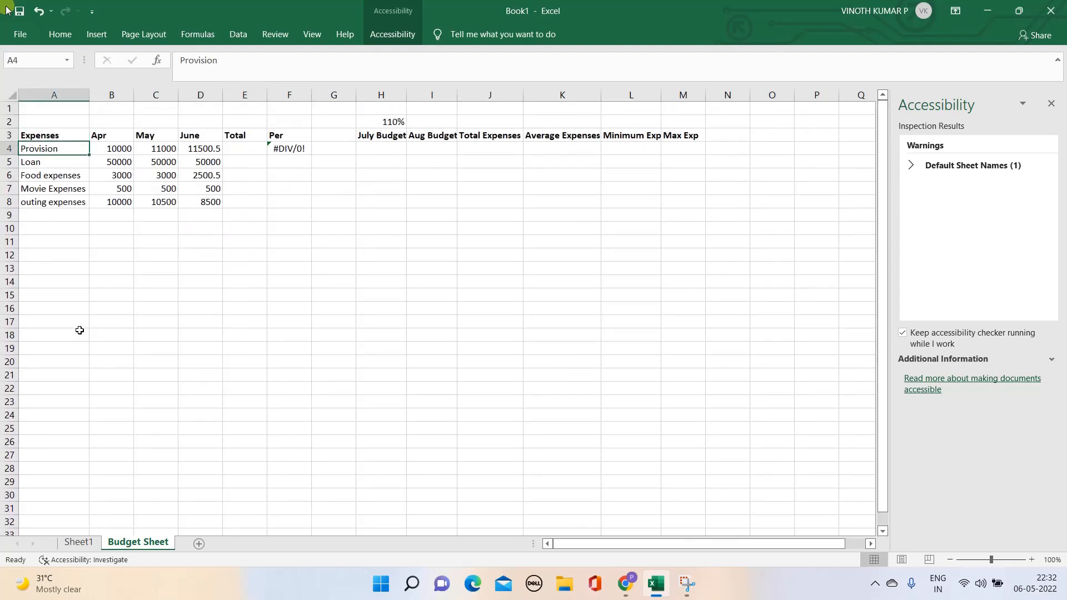
- Examine the expense table's header row, its expense categories and the monthly amounts for Provision
{"action": "key", "text": "Up"}
{"action": "key", "text": "ctrl+shift+Right"}
{"action": "key", "text": "shift+Left"}
{"action": "key", "text": "shift+Left"}
{"action": "key", "text": "shift+Left"}
{"action": "key", "text": "shift+Left"}
{"action": "key", "text": "shift+Left"}
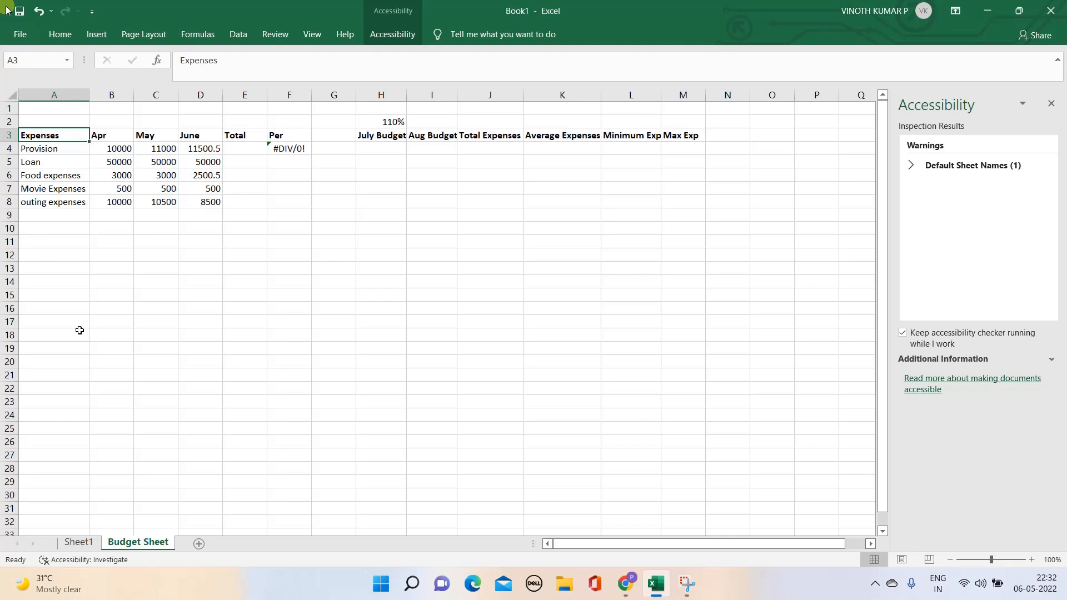
{"action": "key", "text": "Down"}
{"action": "key", "text": "Down"}
{"action": "key", "text": "Down"}
{"action": "key", "text": "Down"}
{"action": "key", "text": "Down"}
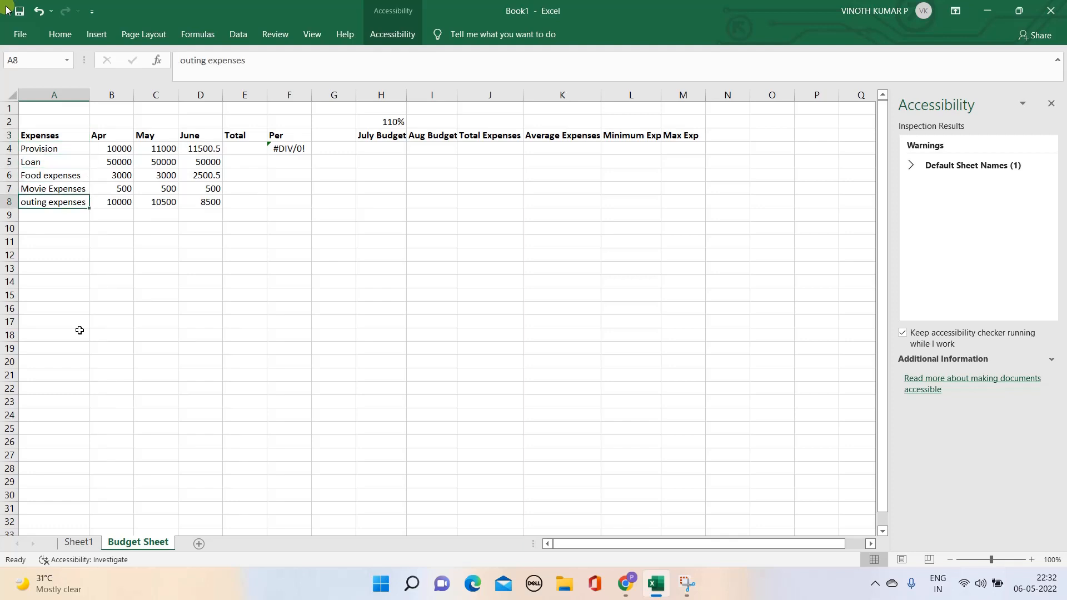
{"action": "key", "text": "ctrl+Up"}
{"action": "key", "text": "Down"}
{"action": "key", "text": "Right"}
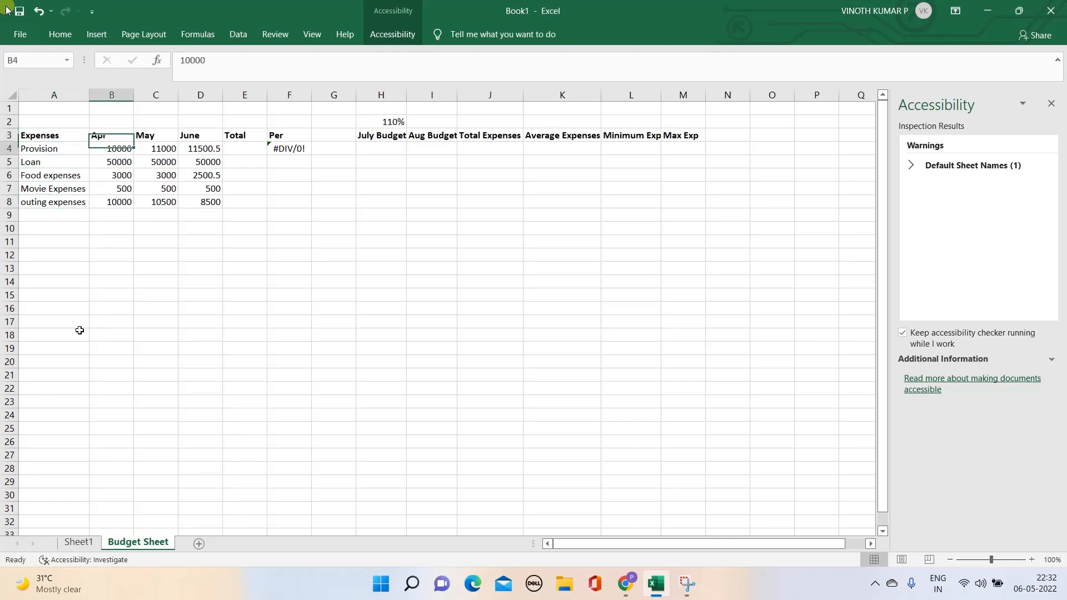
{"action": "key", "text": "Right"}
{"action": "key", "text": "Right"}
{"action": "key", "text": "Right"}
{"action": "key", "text": "Left"}
{"action": "key", "text": "Left"}
{"action": "key", "text": "Left"}
{"action": "key", "text": "Right"}
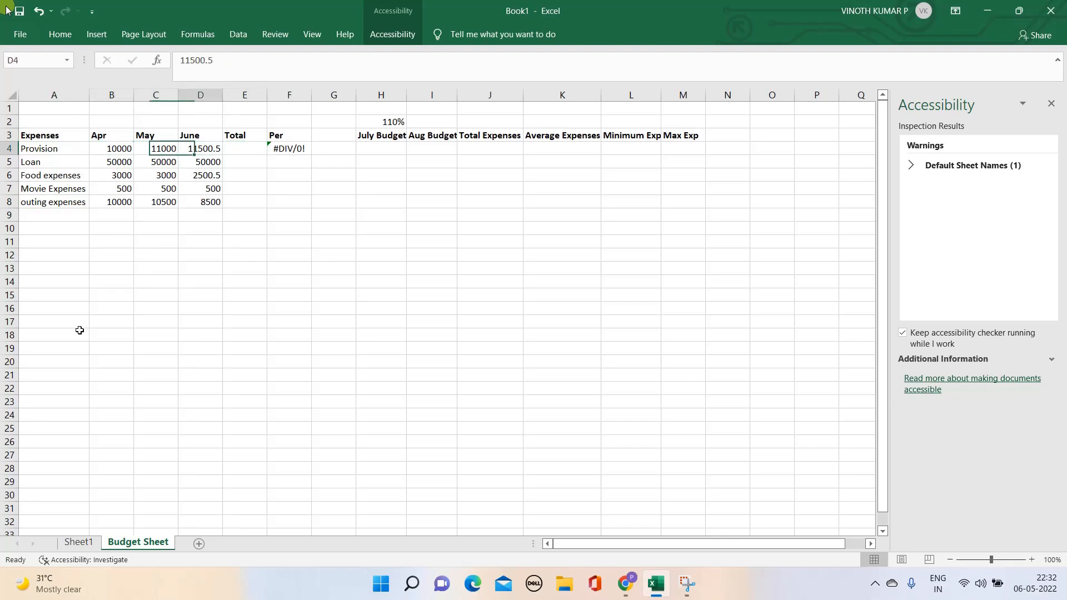
{"action": "key", "text": "Right"}
{"action": "key", "text": "Left"}
{"action": "key", "text": "Left"}
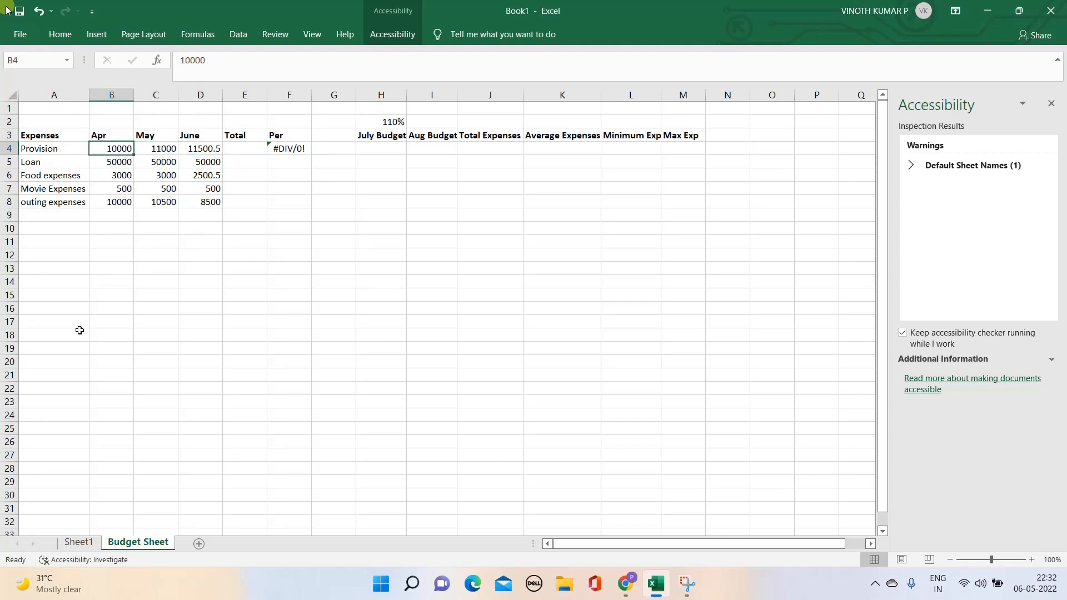
- Apply the comma number style to the April to June amounts in B4:D8
{"action": "key", "text": "shift+Right"}
{"action": "key", "text": "shift+Right"}
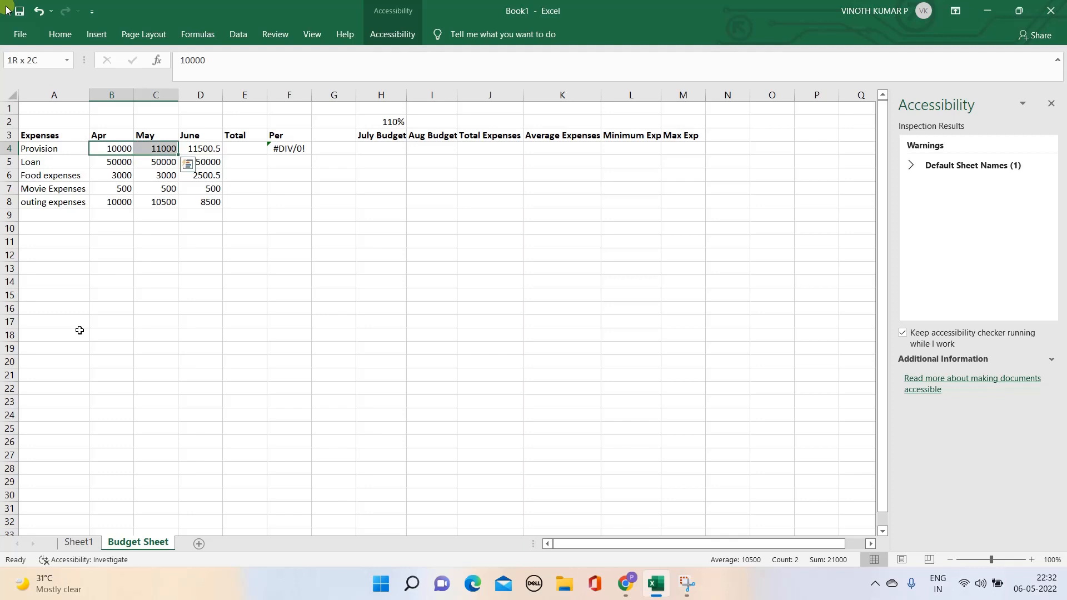
{"action": "key", "text": "shift+Down"}
{"action": "key", "text": "shift+Down"}
{"action": "key", "text": "shift+Down"}
{"action": "key", "text": "shift+Down"}
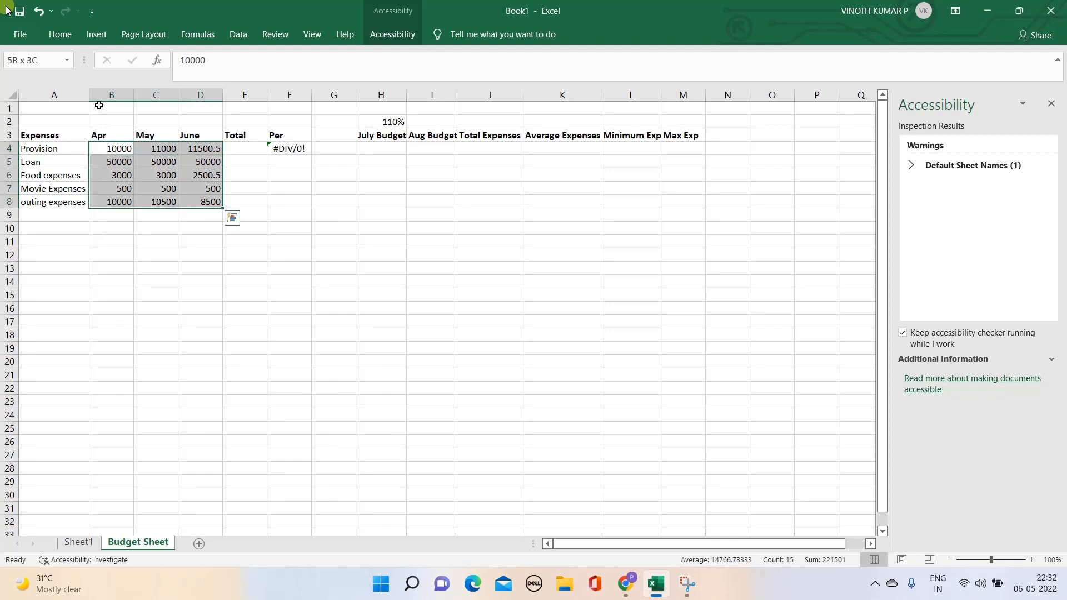
{"action": "left_click", "coordinate": [60, 34]}
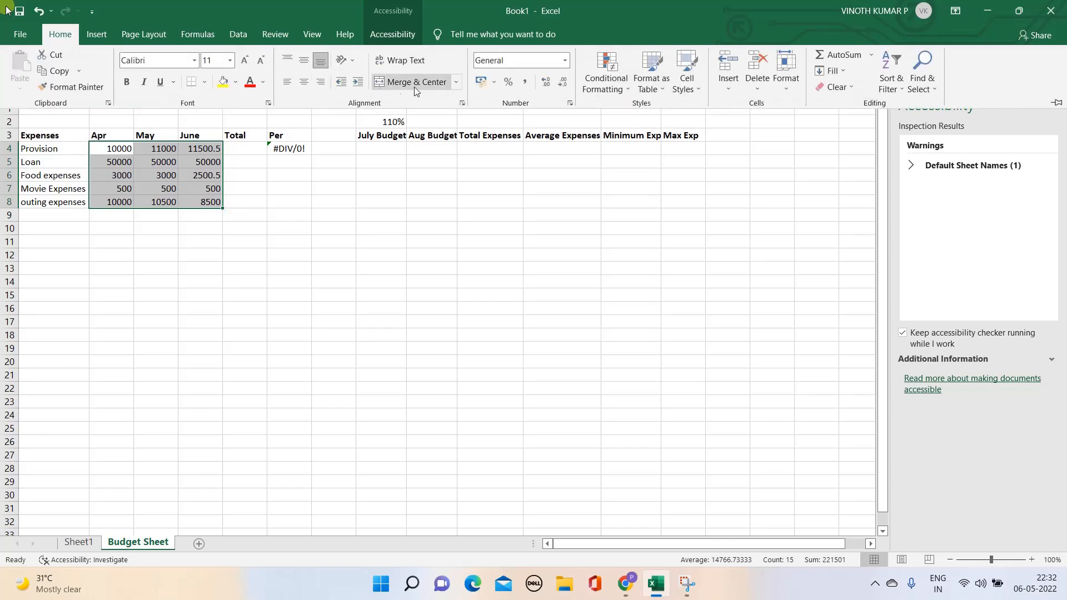
{"action": "left_click", "coordinate": [524, 82]}
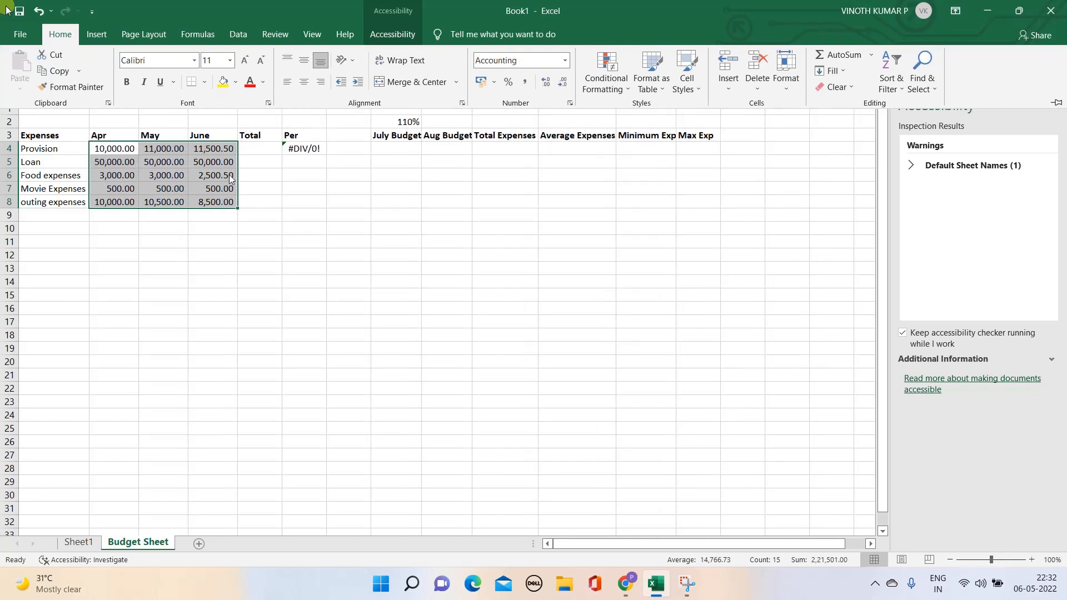
- Reduce the amounts in B4:D8 to no decimal places, and restore them to two decimal places
{"action": "left_click", "coordinate": [563, 83]}
{"action": "left_click", "coordinate": [563, 83]}
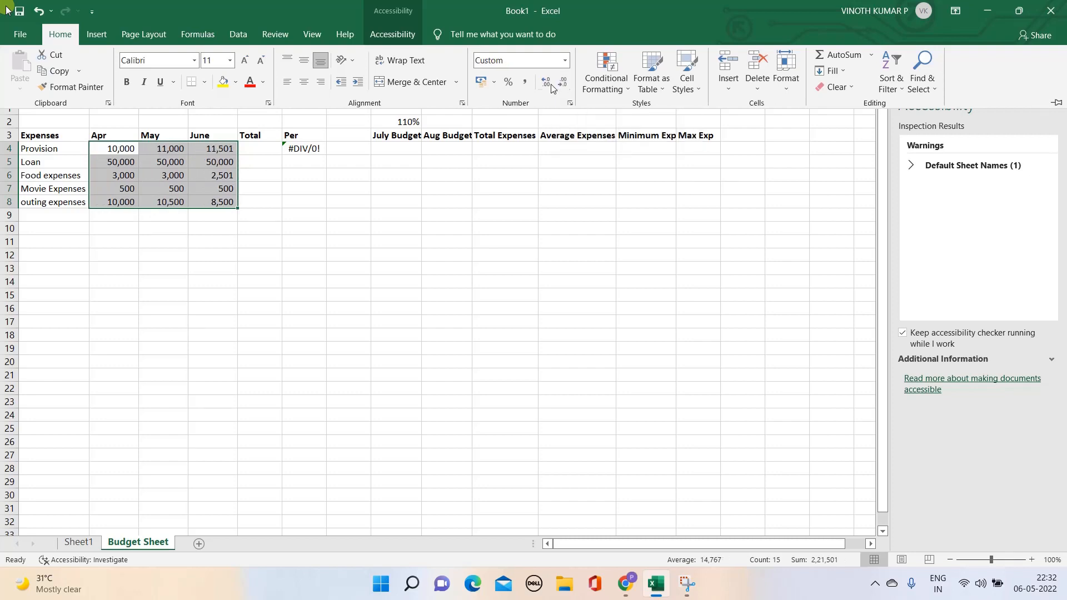
{"action": "left_click", "coordinate": [545, 84]}
{"action": "left_click", "coordinate": [545, 83]}
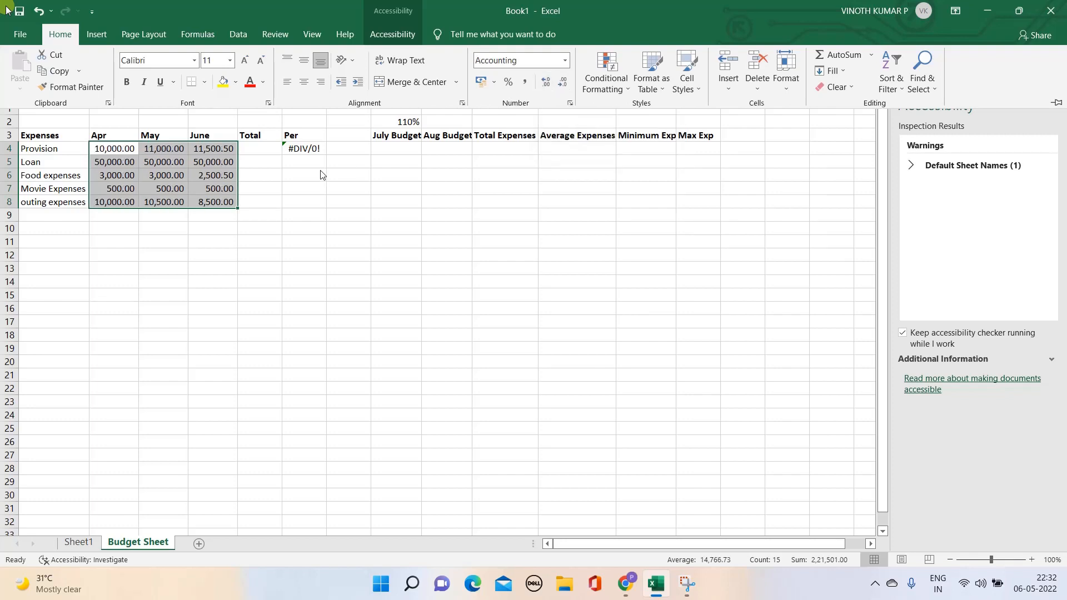
{"action": "left_click", "coordinate": [258, 171]}
{"action": "key", "text": "Up"}
{"action": "key", "text": "Left"}
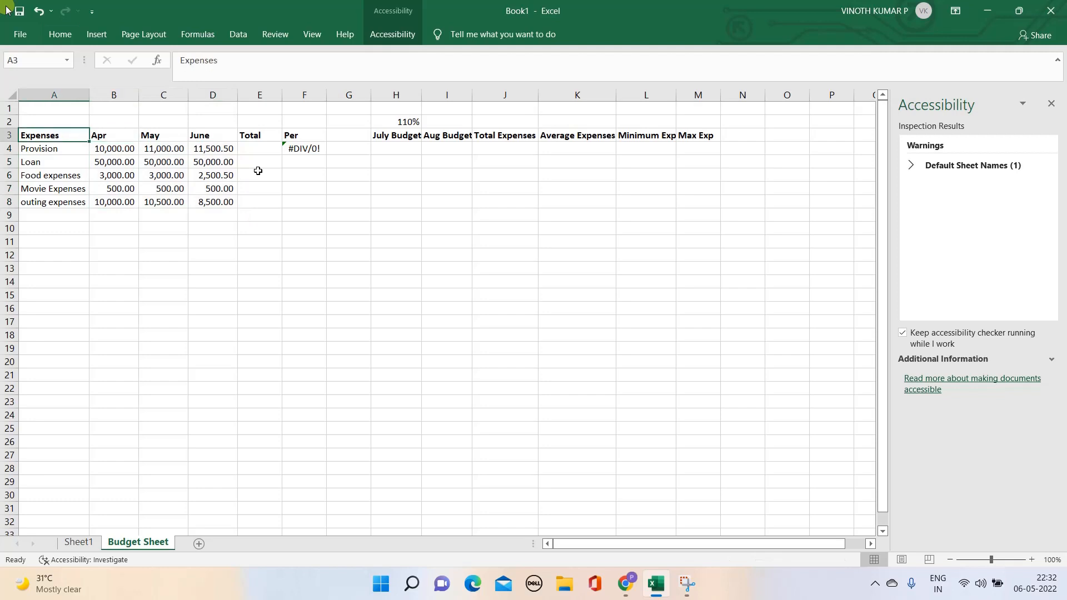
{"action": "key", "text": "Right"}
{"action": "key", "text": "Right"}
{"action": "key", "text": "Right"}
{"action": "key", "text": "Right"}
{"action": "key", "text": "Down"}
{"action": "key", "text": "Up"}
{"action": "key", "text": "Up"}
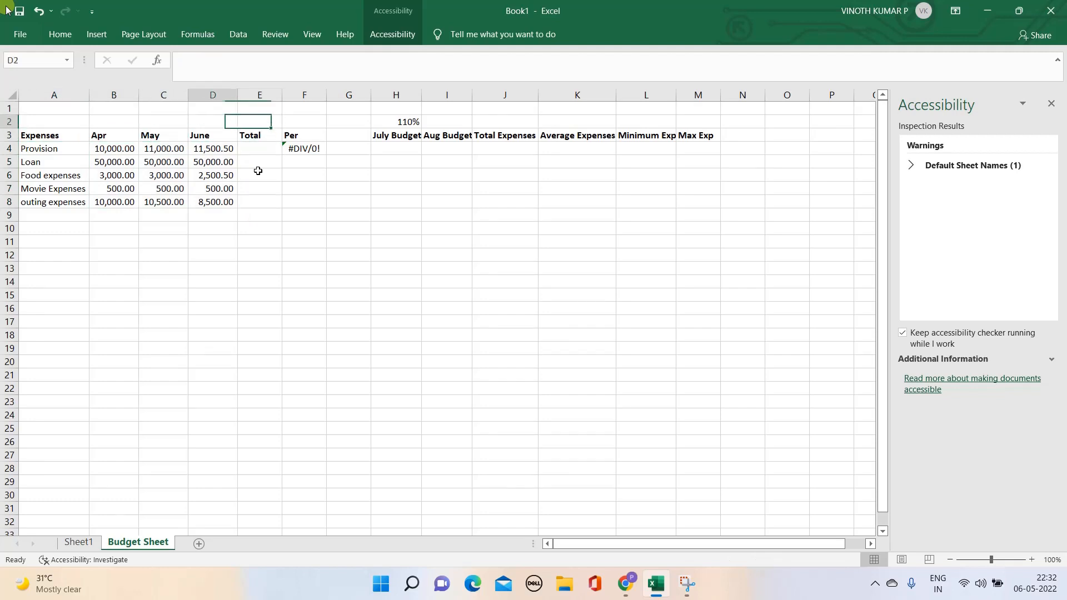
- Enter the label "SUM" in cell C1 above the expense table
{"action": "key", "text": "Left"}
{"action": "key", "text": "Left"}
{"action": "key", "text": "Down"}
{"action": "key", "text": "Right"}
{"action": "key", "text": "Up"}
{"action": "key", "text": "Up"}
{"action": "key", "text": "Left"}
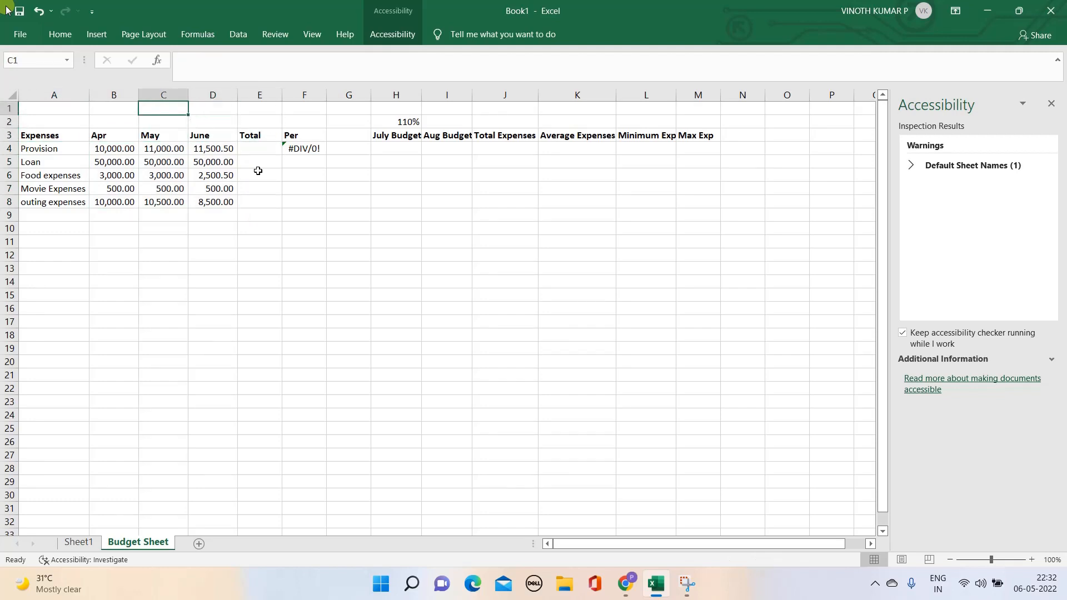
{"action": "type", "text": "SUM"}
{"action": "key", "text": "Return"}
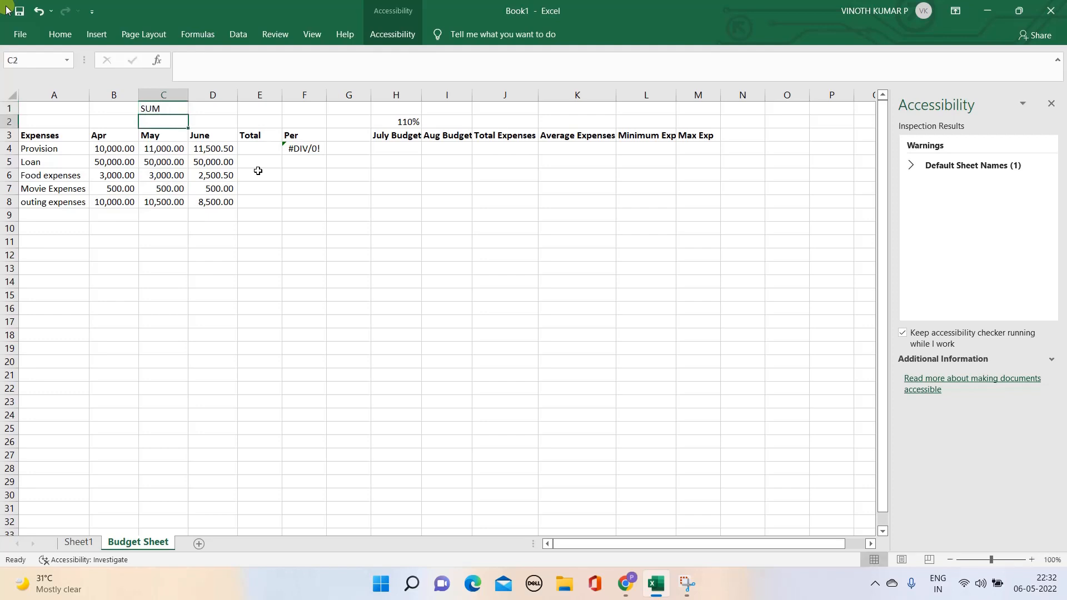
- Examine the Provision row's April, May and June amounts and the empty Total cell E4
{"action": "key", "text": "Right"}
{"action": "key", "text": "Up"}
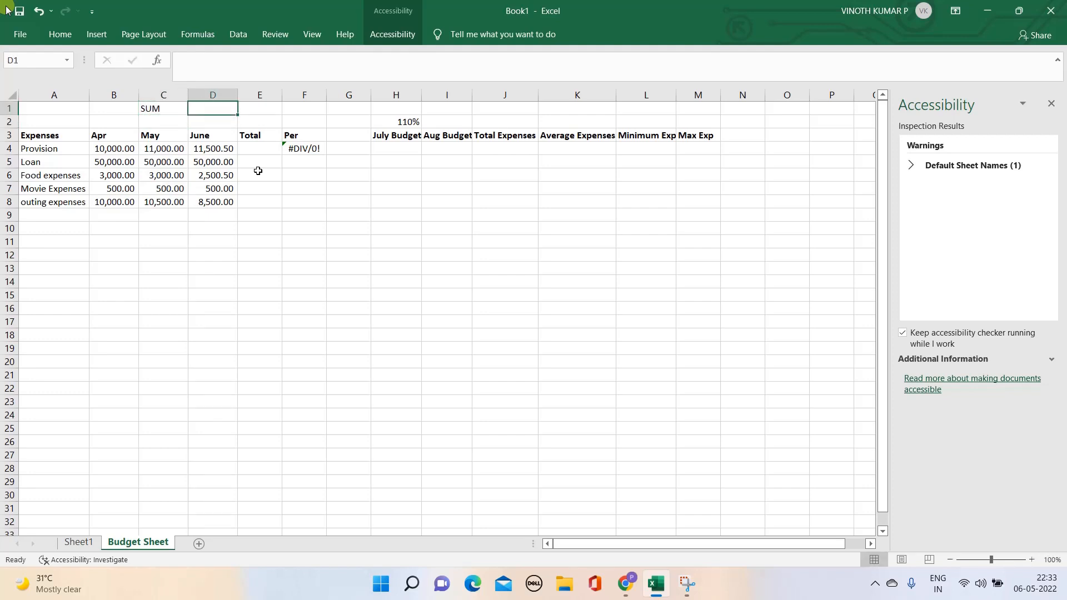
{"action": "key", "text": "Down"}
{"action": "key", "text": "Down"}
{"action": "key", "text": "Down"}
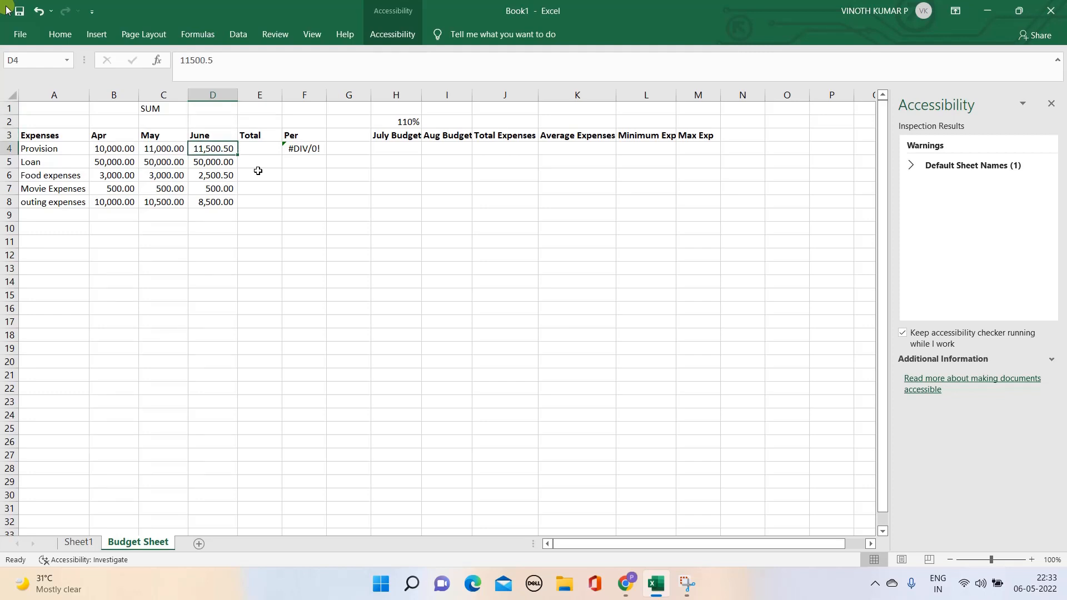
{"action": "key", "text": "Right"}
{"action": "key", "text": "Left"}
{"action": "key", "text": "Left"}
{"action": "key", "text": "Left"}
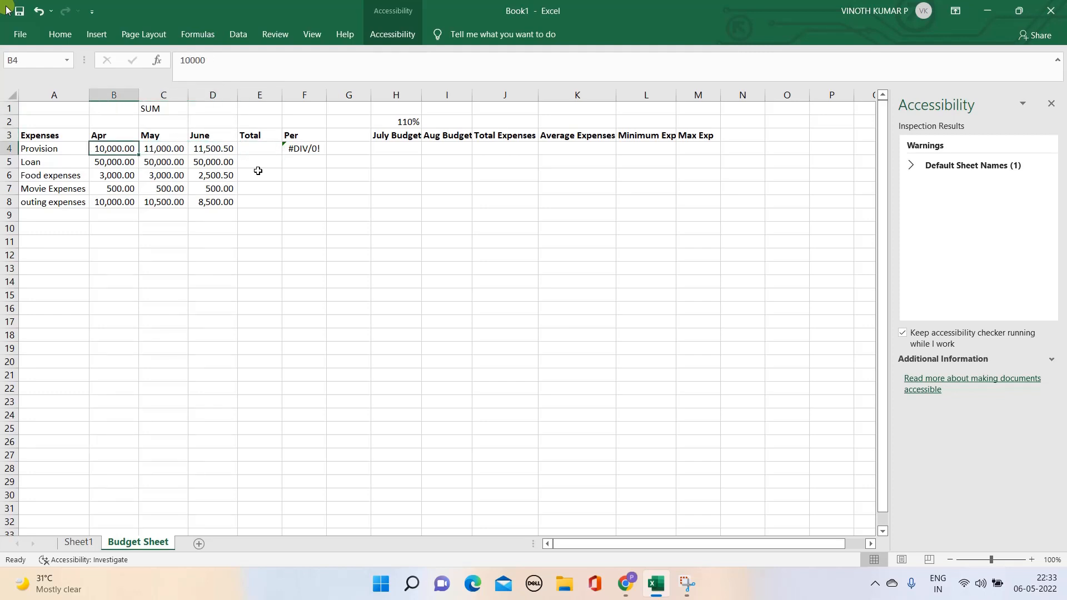
{"action": "key", "text": "Right"}
{"action": "key", "text": "Right"}
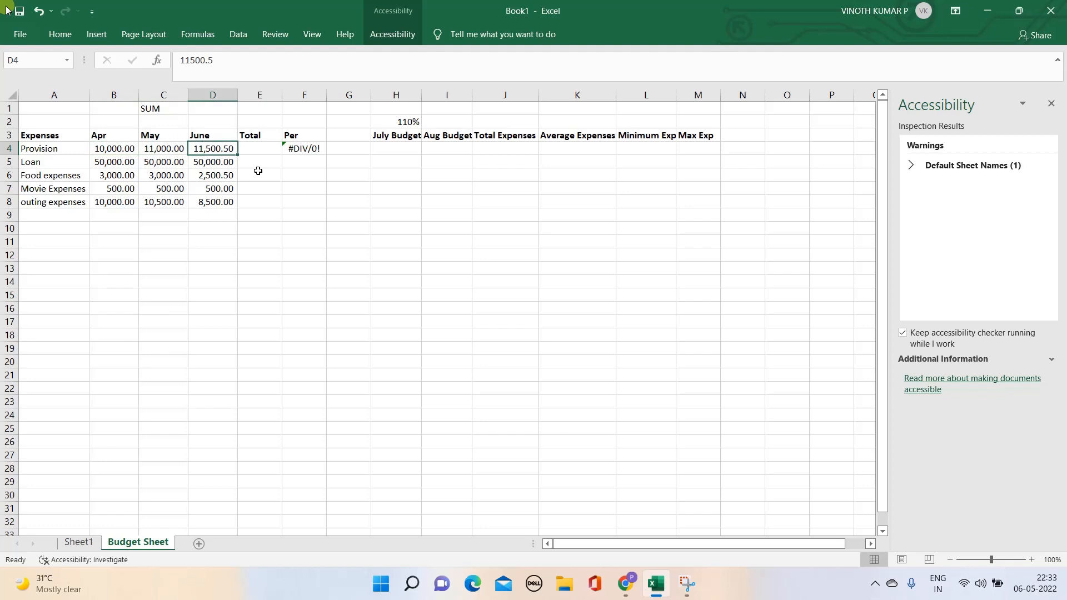
{"action": "key", "text": "Right"}
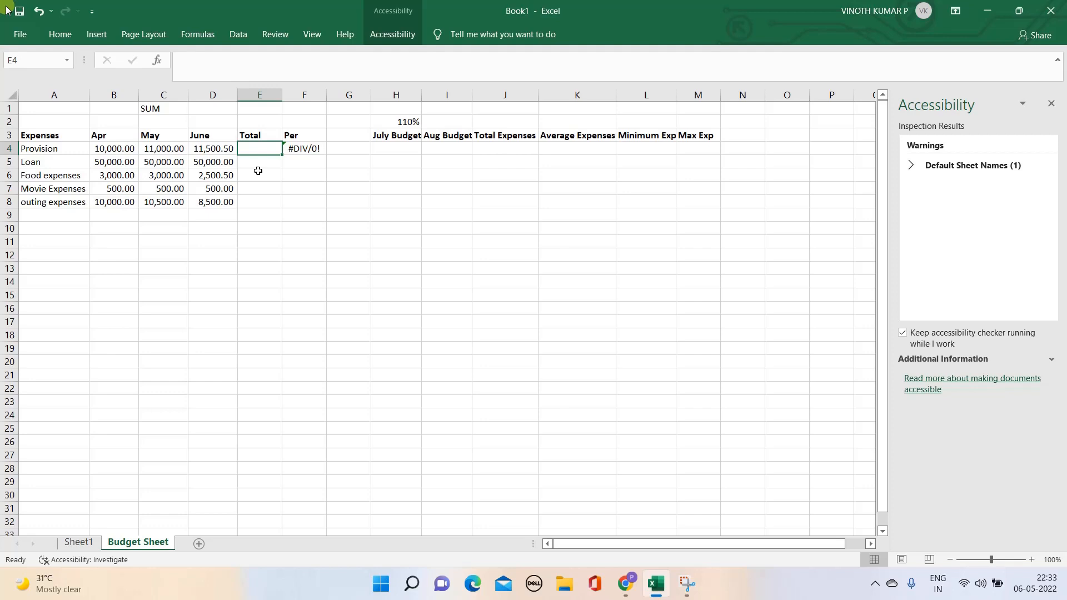
- Enter the formula =B4+C4+D4 in E4 to add Provision's three monthly amounts
{"action": "type", "text": "="}
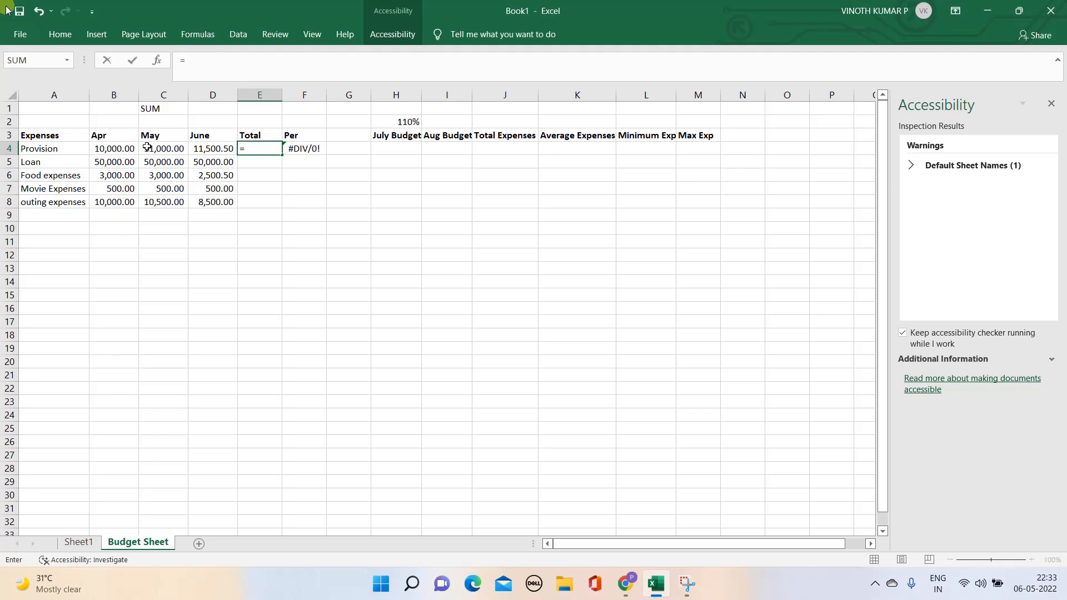
{"action": "left_click", "coordinate": [127, 149]}
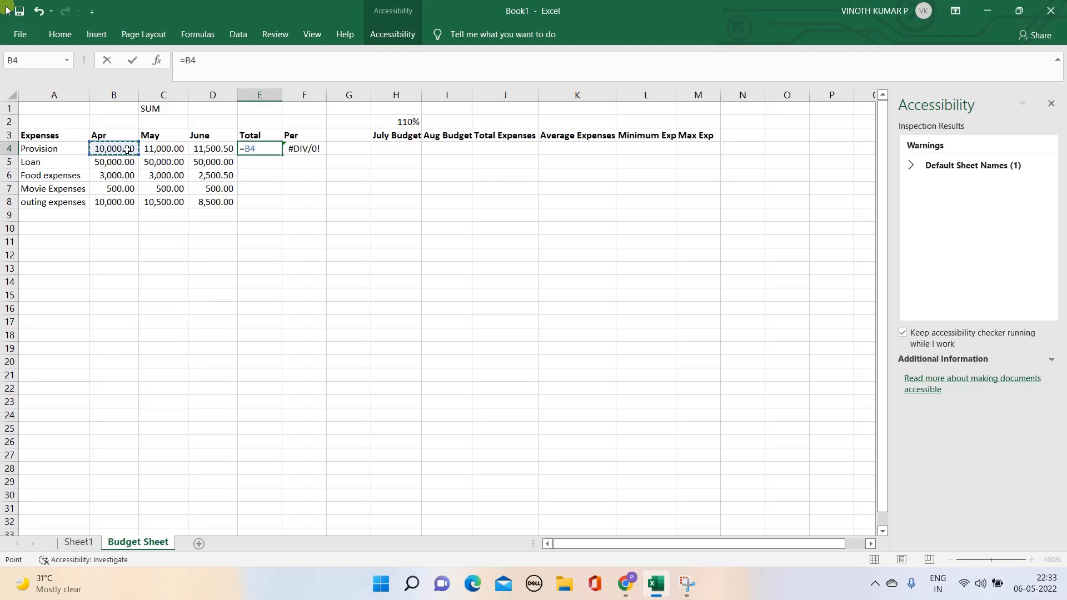
{"action": "type", "text": "+"}
{"action": "left_click", "coordinate": [166, 150]}
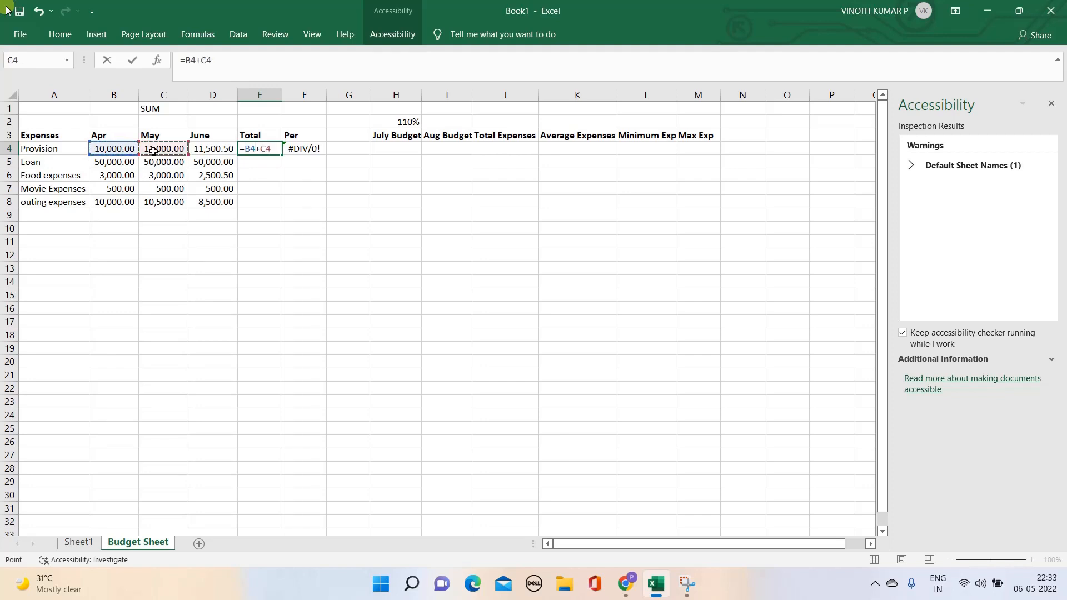
{"action": "type", "text": "+"}
{"action": "left_click", "coordinate": [196, 155]}
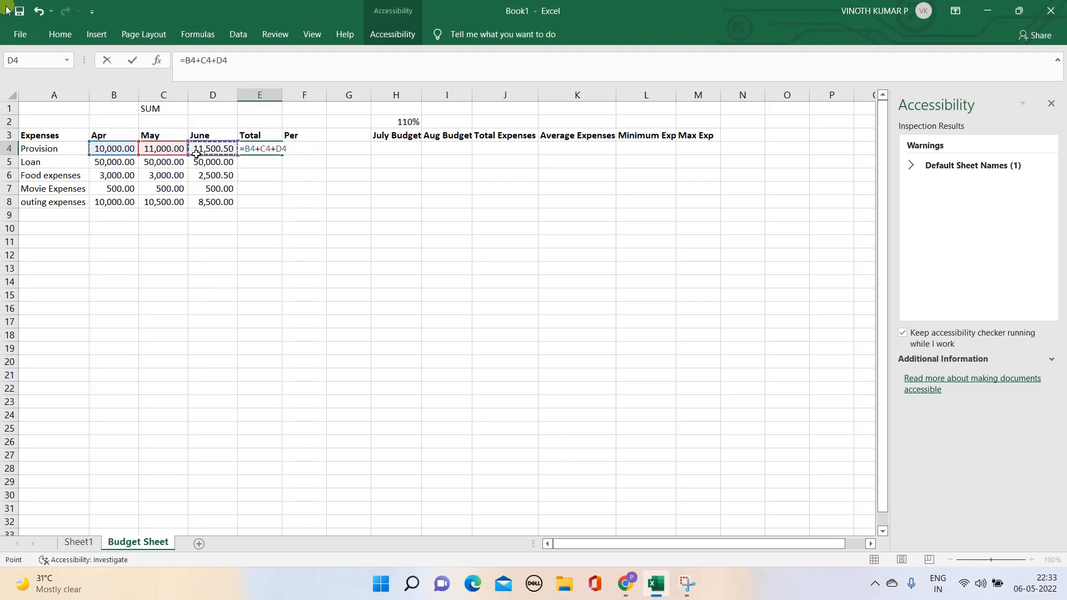
{"action": "key", "text": "Return"}
{"action": "key", "text": "Up"}
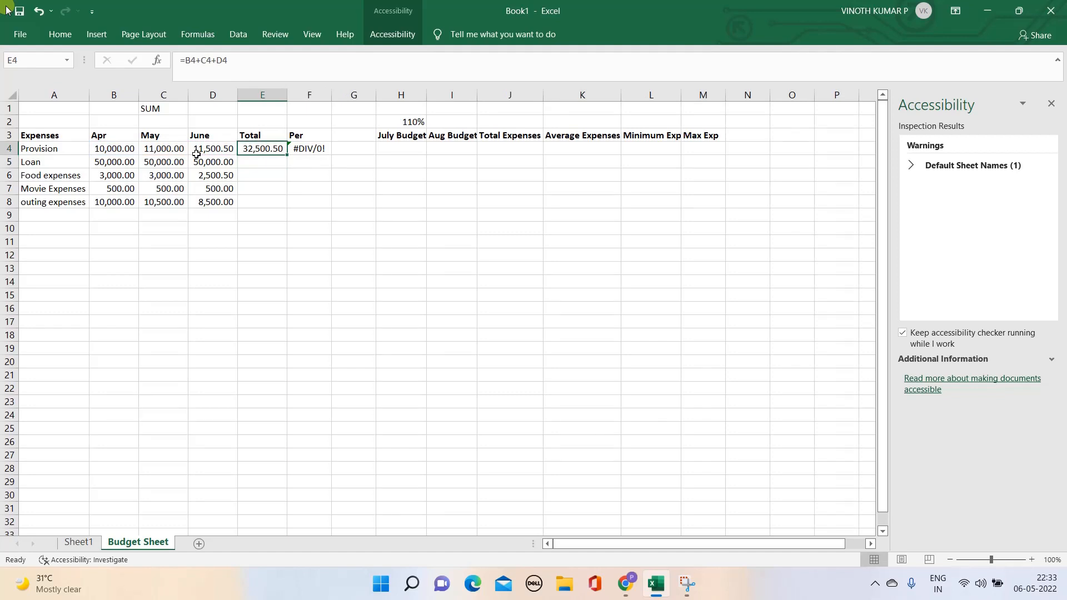
- Replace the formula in E4 with =SUM(B4:D4) to total the Provision amounts
{"action": "type", "text": "=sum"}
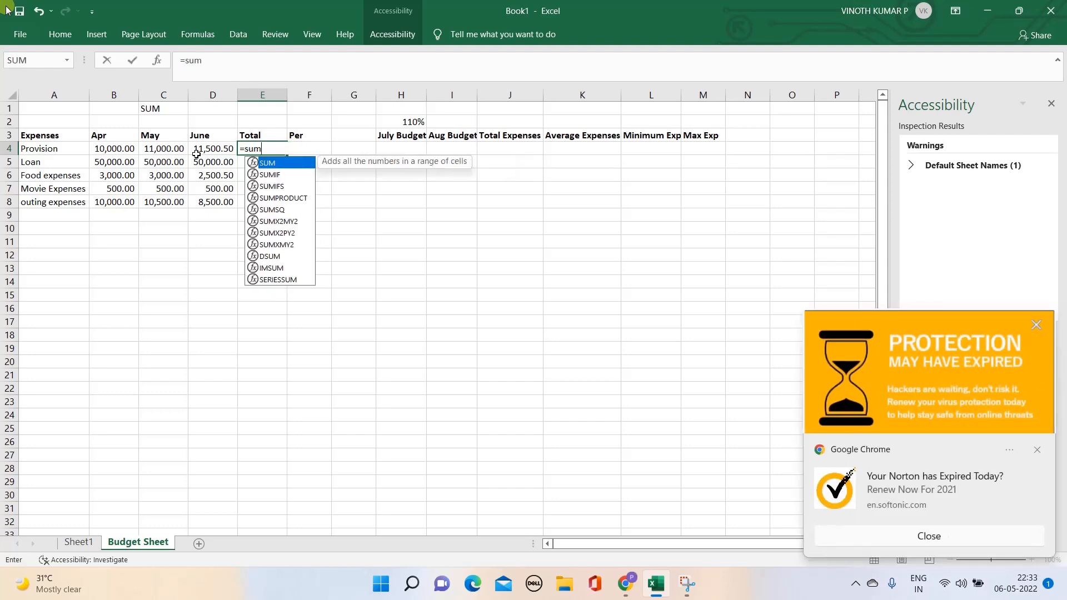
{"action": "type", "text": "("}
{"action": "key", "text": "Down"}
{"action": "key", "text": "Down"}
{"action": "key", "text": "Down"}
{"action": "key", "text": "Down"}
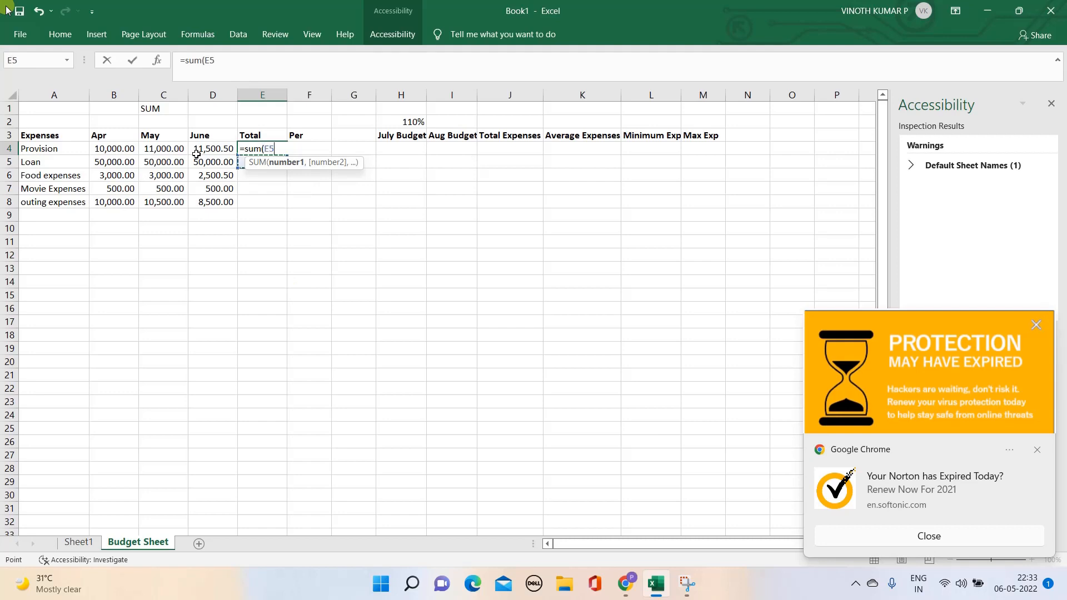
{"action": "key", "text": "Up"}
{"action": "key", "text": "Up"}
{"action": "key", "text": "Up"}
{"action": "key", "text": "Up"}
{"action": "key", "text": "Left"}
{"action": "key", "text": "Left"}
{"action": "key", "text": "Left"}
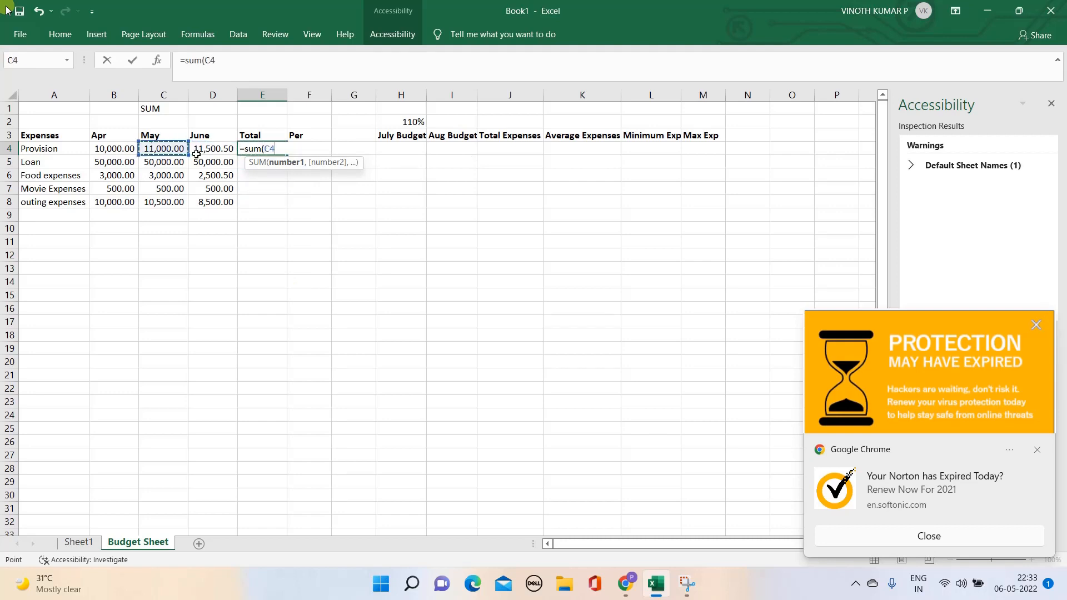
{"action": "key", "text": "shift+Right"}
{"action": "key", "text": "shift+Right"}
{"action": "type", "text": ")"}
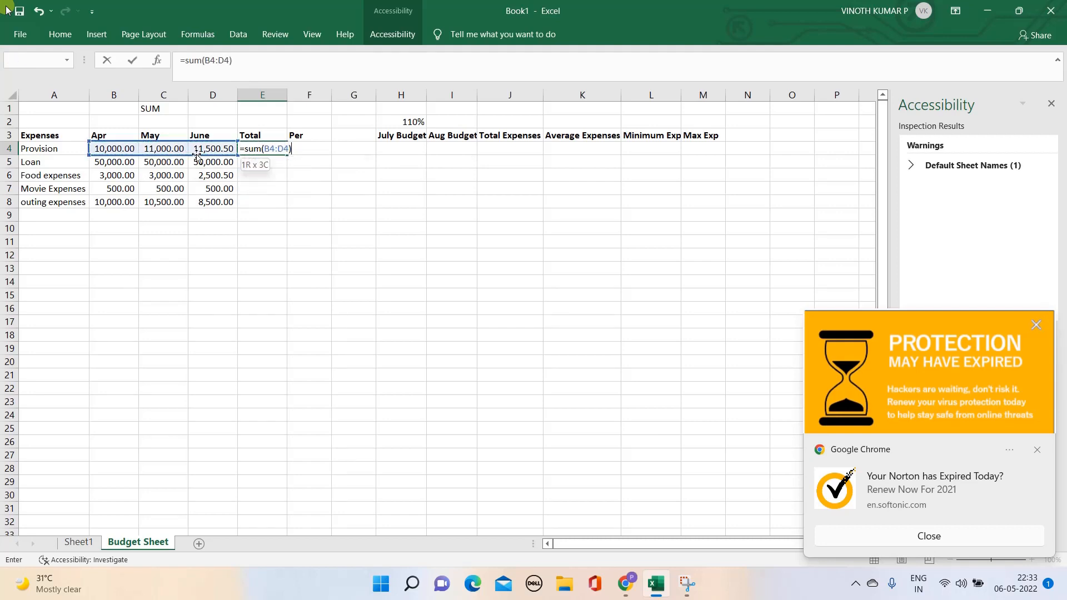
{"action": "key", "text": "Return"}
{"action": "key", "text": "Up"}
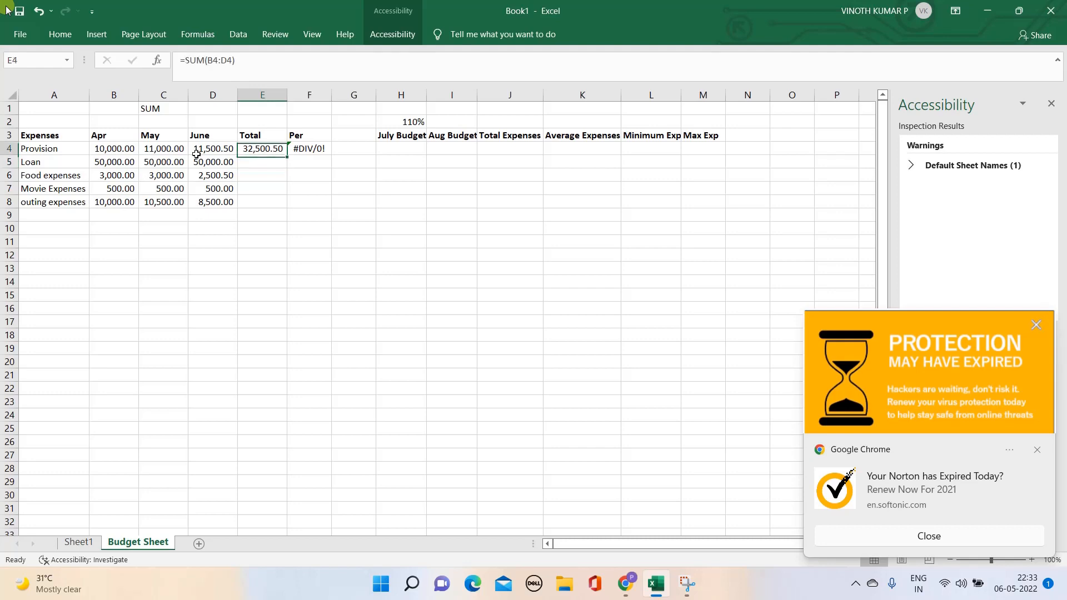
- Copy the SUM formula from E4 into E5:E8 to total the remaining expense rows
{"action": "key", "text": "Left"}
{"action": "key", "text": "Left"}
{"action": "key", "text": "Left"}
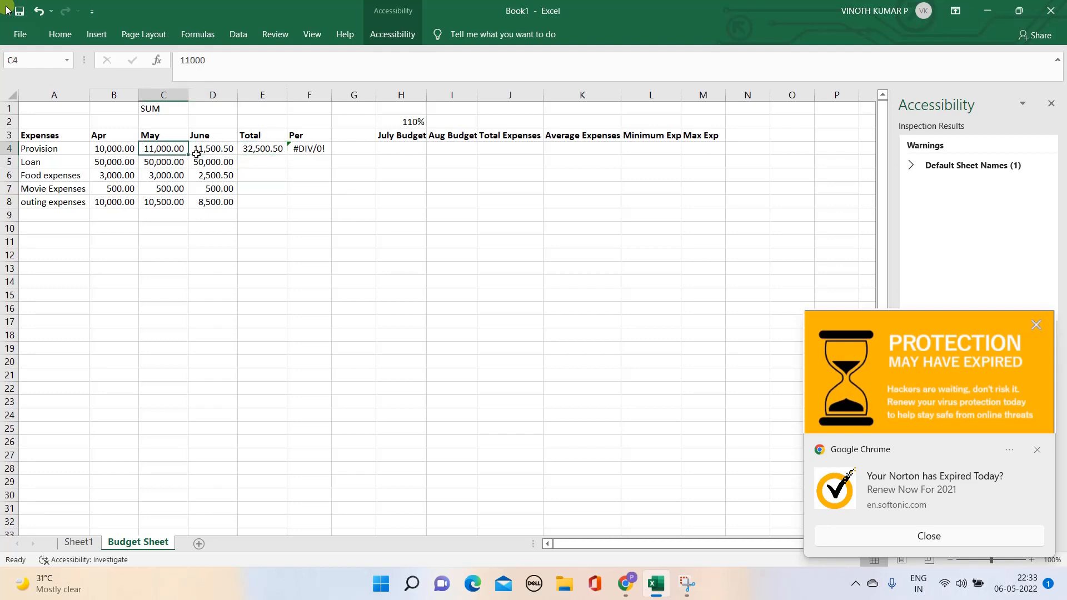
{"action": "key", "text": "Right"}
{"action": "key", "text": "Right"}
{"action": "key", "text": "Right"}
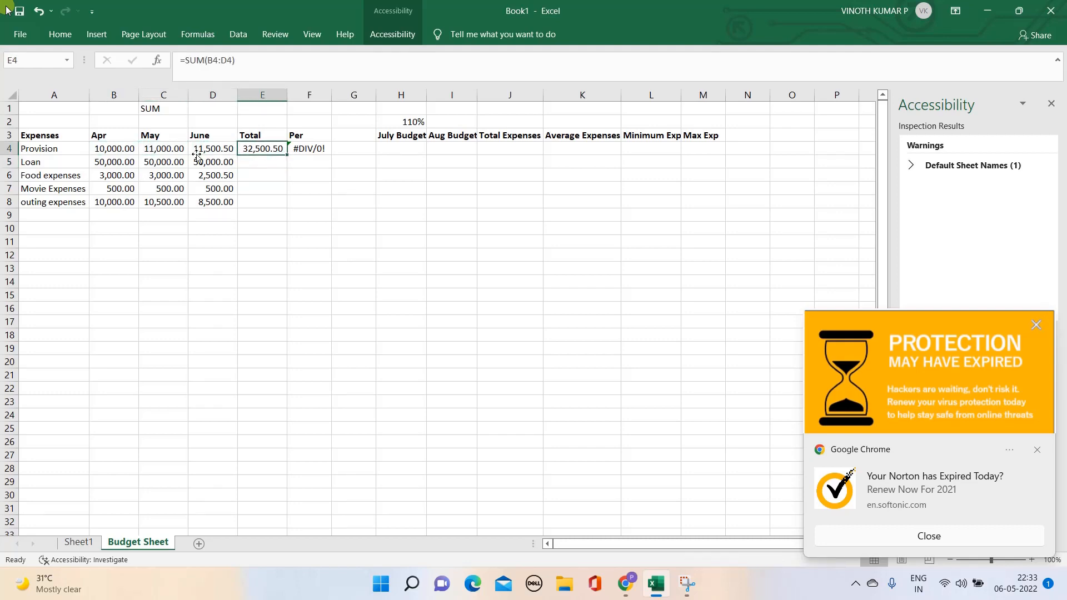
{"action": "key", "text": "ctrl+c"}
{"action": "key", "text": "shift+Down"}
{"action": "key", "text": "shift+Down"}
{"action": "key", "text": "shift+Down"}
{"action": "key", "text": "shift+Down"}
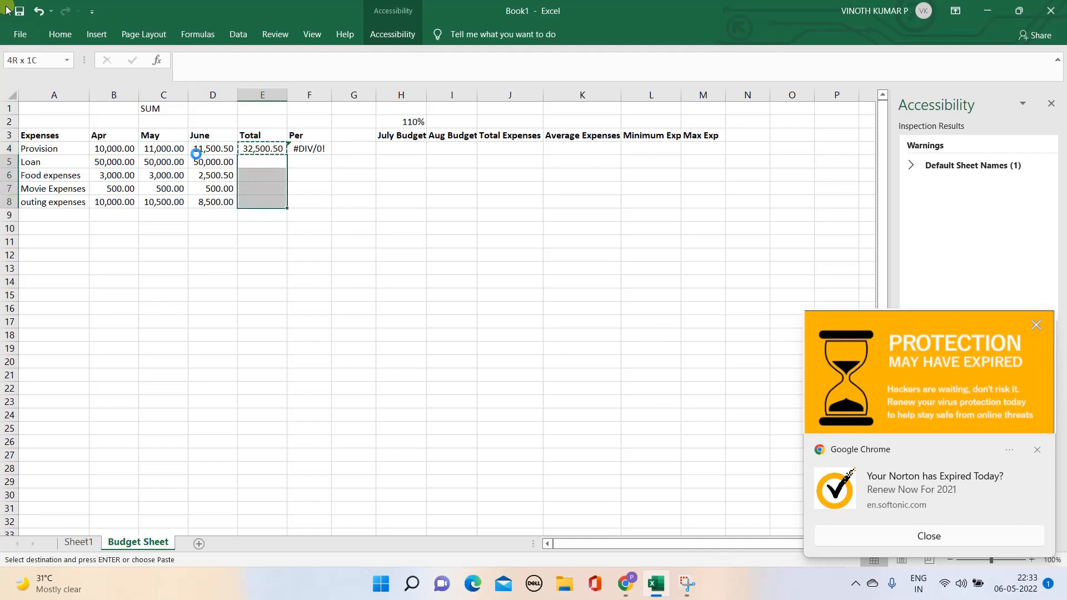
{"action": "key", "text": "Return"}
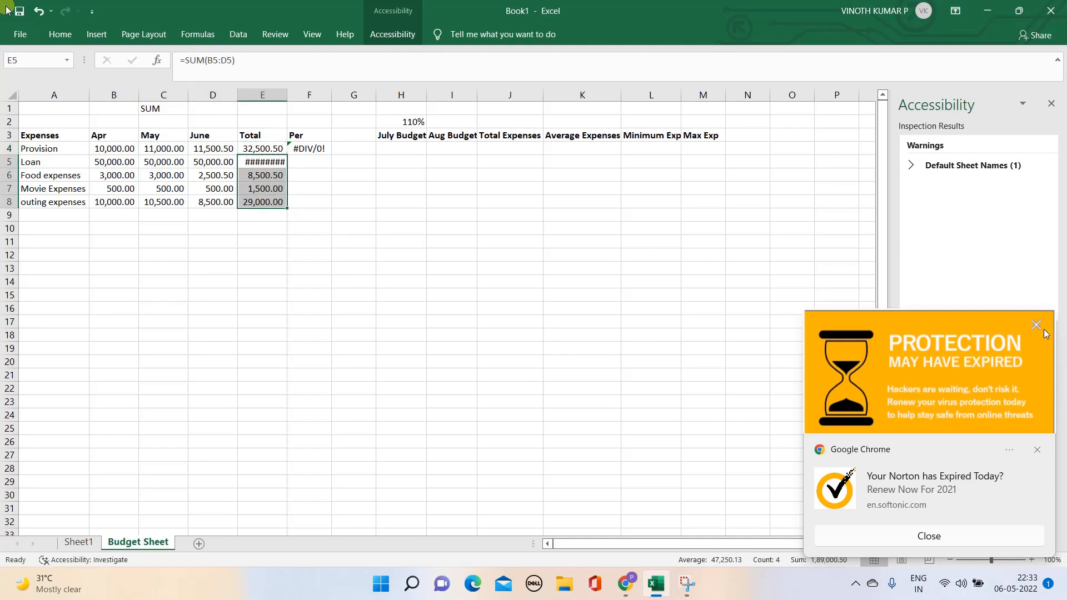
{"action": "left_click", "coordinate": [1046, 333]}
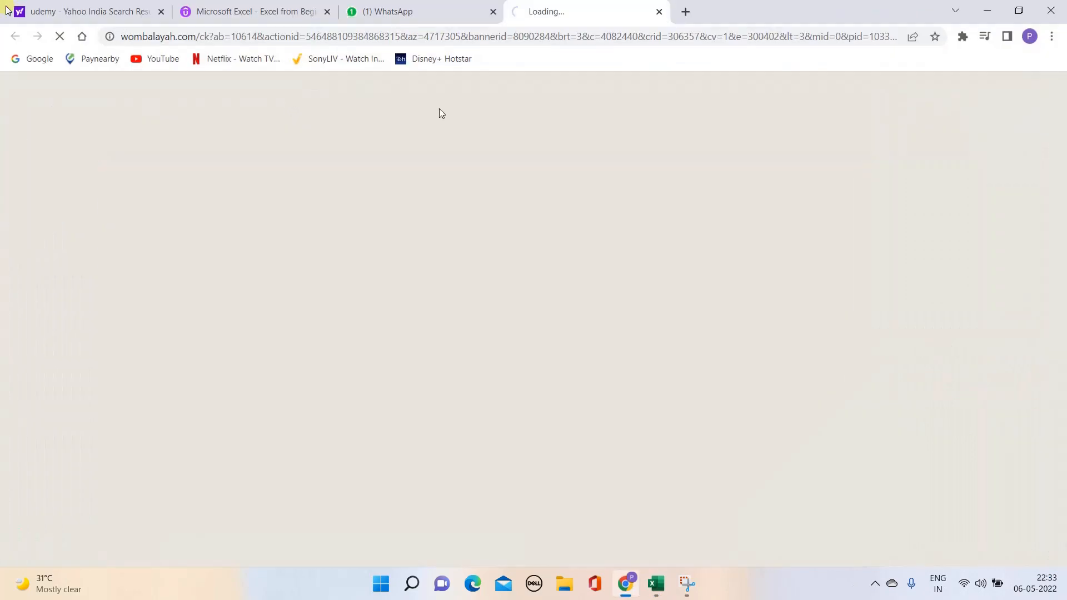
{"action": "key", "text": "Tab"}
{"action": "key", "text": "alt+Tab"}
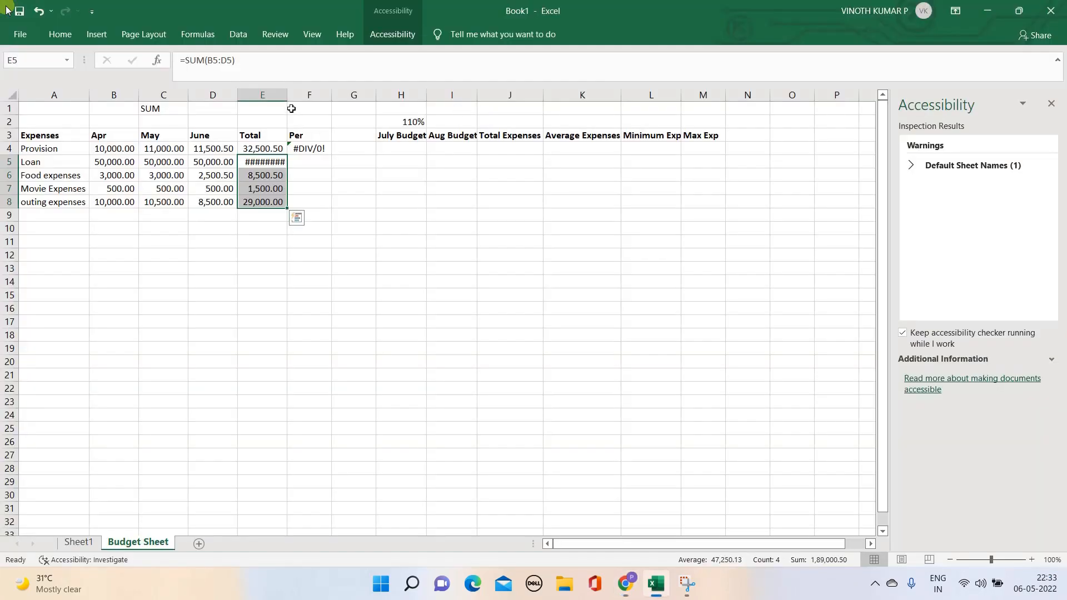
- Autofit column E to its contents, and check the SUM formulas in the upper Total cells
{"action": "double_click", "coordinate": [287, 95]}
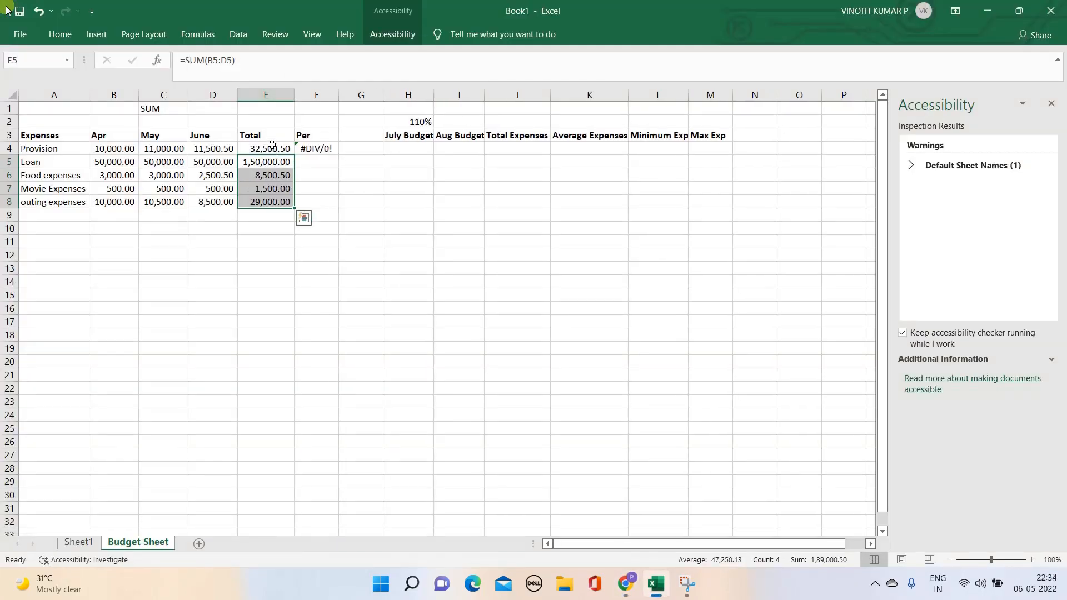
{"action": "left_click", "coordinate": [272, 145]}
{"action": "key", "text": "Down"}
{"action": "key", "text": "Down"}
{"action": "key", "text": "Up"}
{"action": "key", "text": "Up"}
{"action": "key", "text": "Down"}
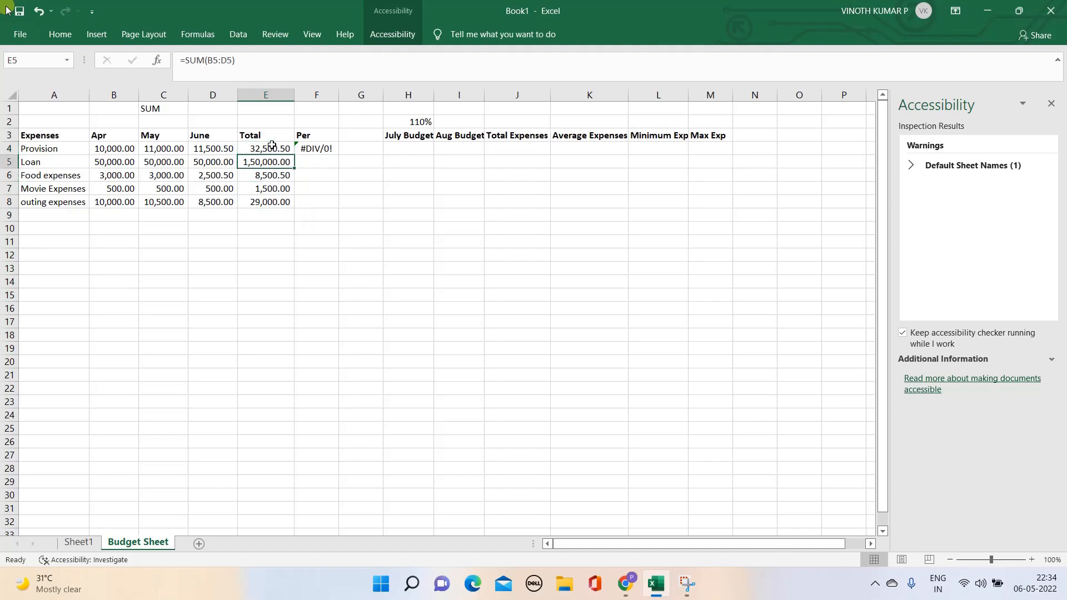
{"action": "key", "text": "Down"}
{"action": "key", "text": "Down"}
{"action": "key", "text": "Up"}
{"action": "key", "text": "Up"}
{"action": "key", "text": "Up"}
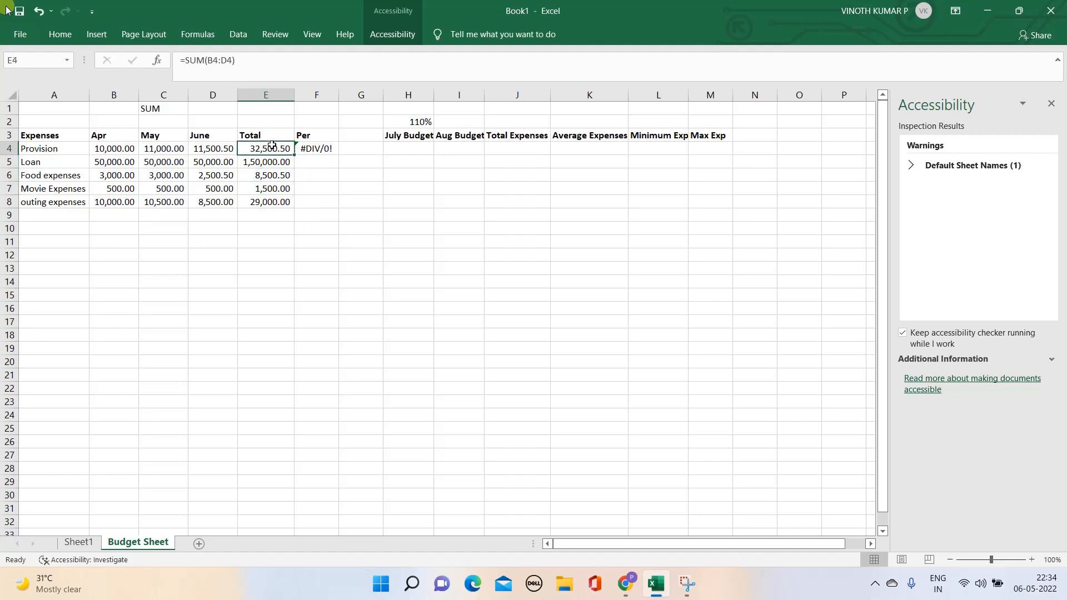
- Copy the Provision total formula in E4 again and paste it over E5:E8
{"action": "key", "text": "ctrl+c"}
{"action": "key", "text": "Down"}
{"action": "key", "text": "shift+Down"}
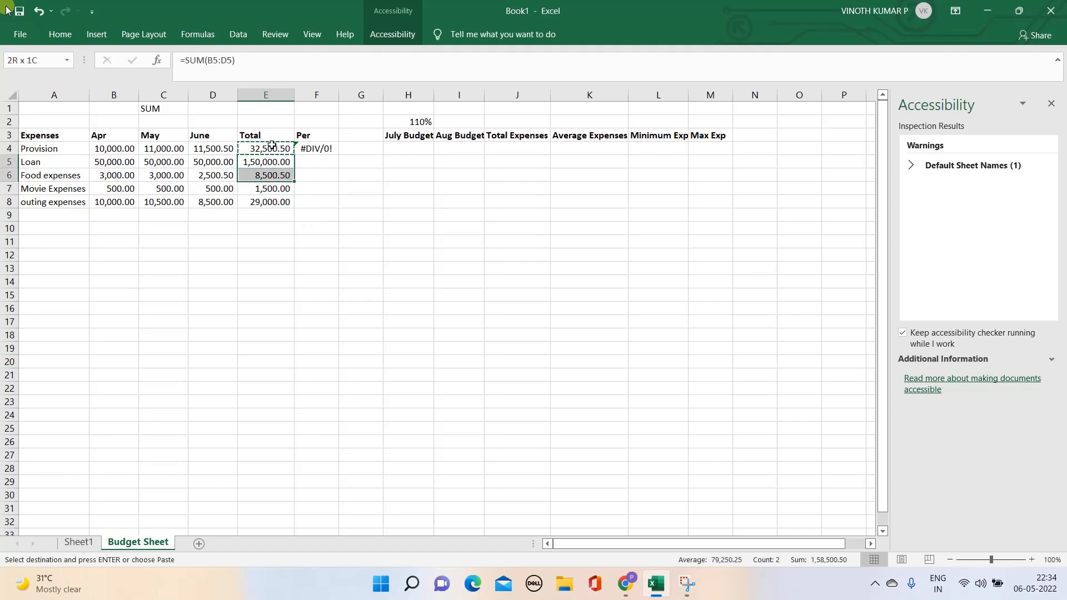
{"action": "key", "text": "shift+Down"}
{"action": "key", "text": "shift+Down"}
{"action": "key", "text": "ctrl+v"}
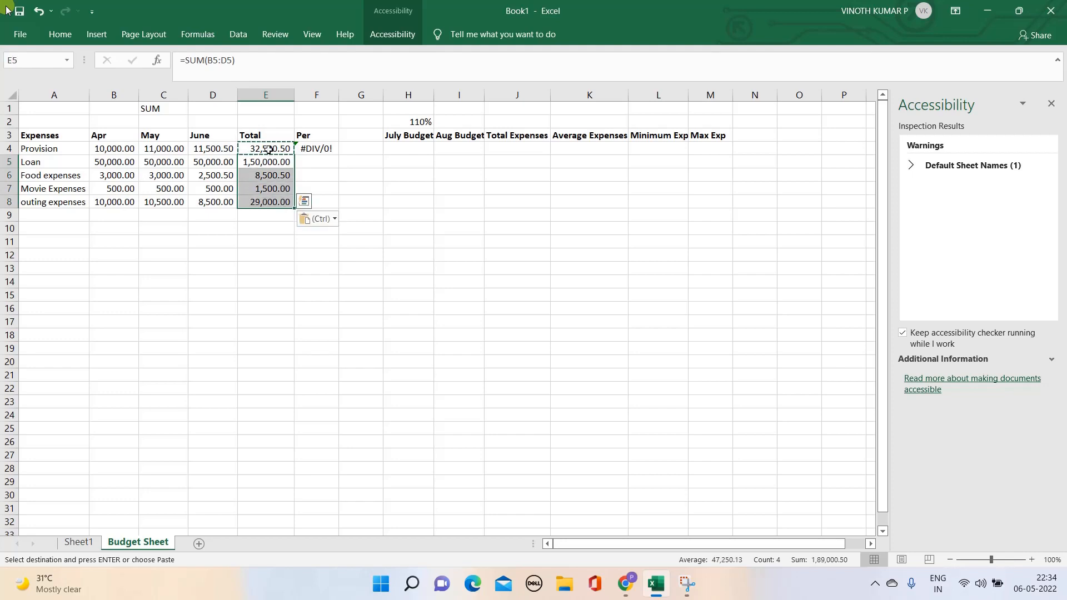
- Examine the row references of the SUM formulas throughout the Total column, E4:E8
{"action": "key", "text": "Up"}
{"action": "key", "text": "Down"}
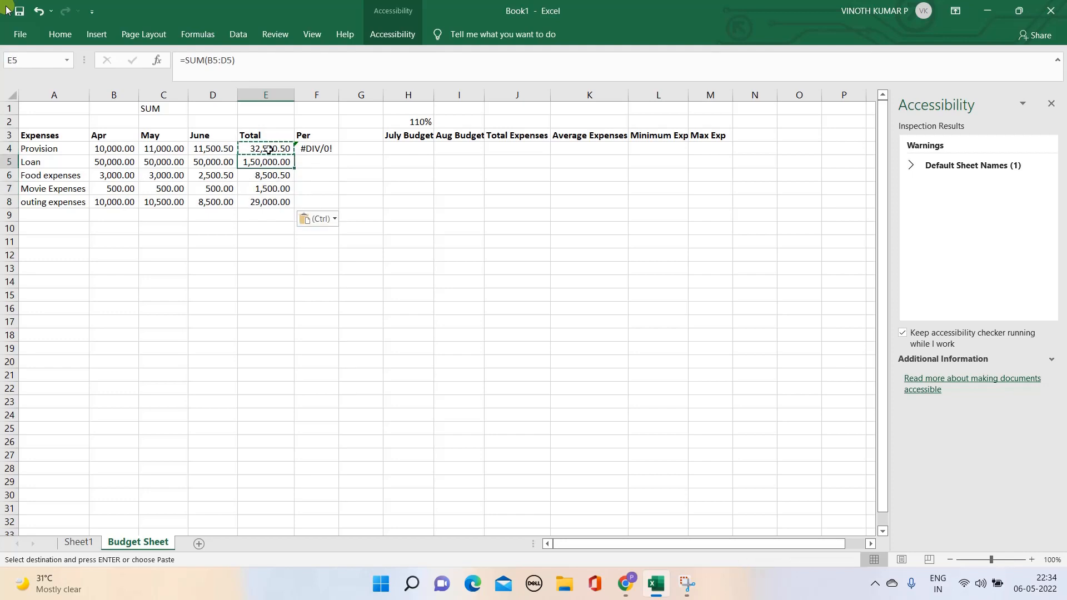
{"action": "key", "text": "Down"}
{"action": "key", "text": "Down"}
{"action": "key", "text": "Down"}
{"action": "key", "text": "Up"}
{"action": "key", "text": "Up"}
{"action": "key", "text": "Up"}
{"action": "key", "text": "Up"}
{"action": "key", "text": "Down"}
{"action": "key", "text": "Down"}
{"action": "key", "text": "Down"}
{"action": "key", "text": "Down"}
{"action": "key", "text": "Down"}
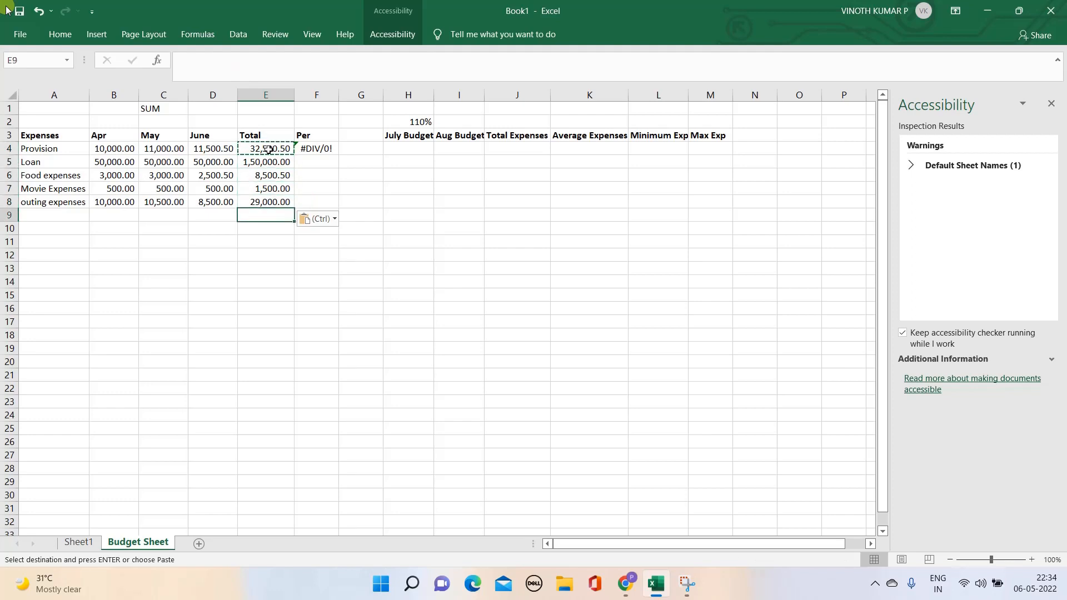
{"action": "key", "text": "Up"}
{"action": "key", "text": "Up"}
{"action": "key", "text": "Up"}
{"action": "key", "text": "Up"}
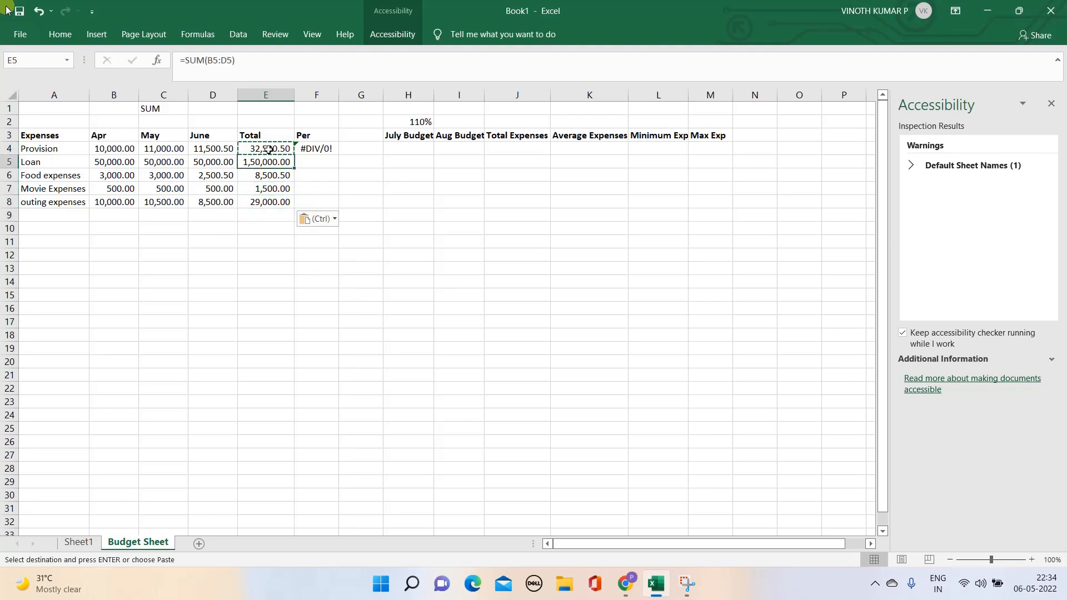
{"action": "key", "text": "Up"}
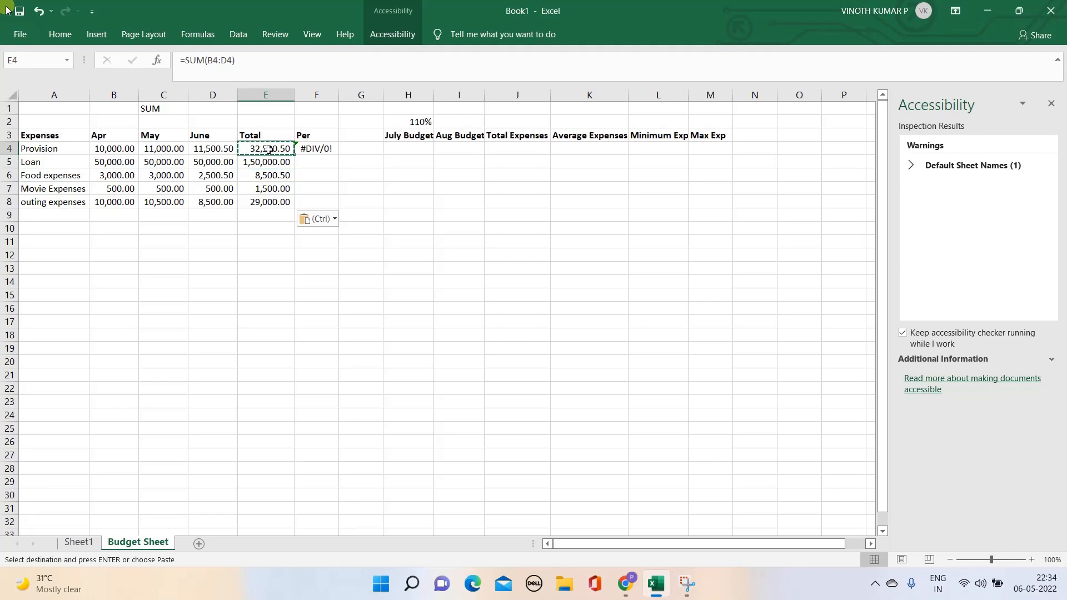
- Paste the copied E4 formula once more into E5:E8, and end copy mode with E4 selected
{"action": "key", "text": "Down"}
{"action": "key", "text": "shift+Down"}
{"action": "key", "text": "shift+Down"}
{"action": "key", "text": "shift+Down"}
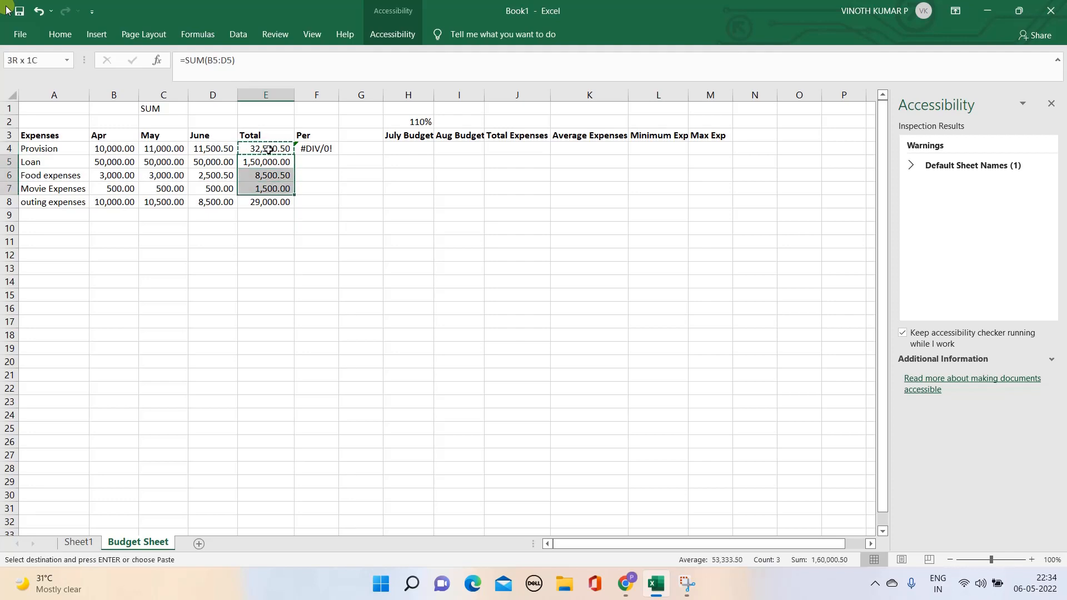
{"action": "key", "text": "ctrl+v"}
{"action": "key", "text": "shift+Up"}
{"action": "key", "text": "shift+Up"}
{"action": "key", "text": "shift+Up"}
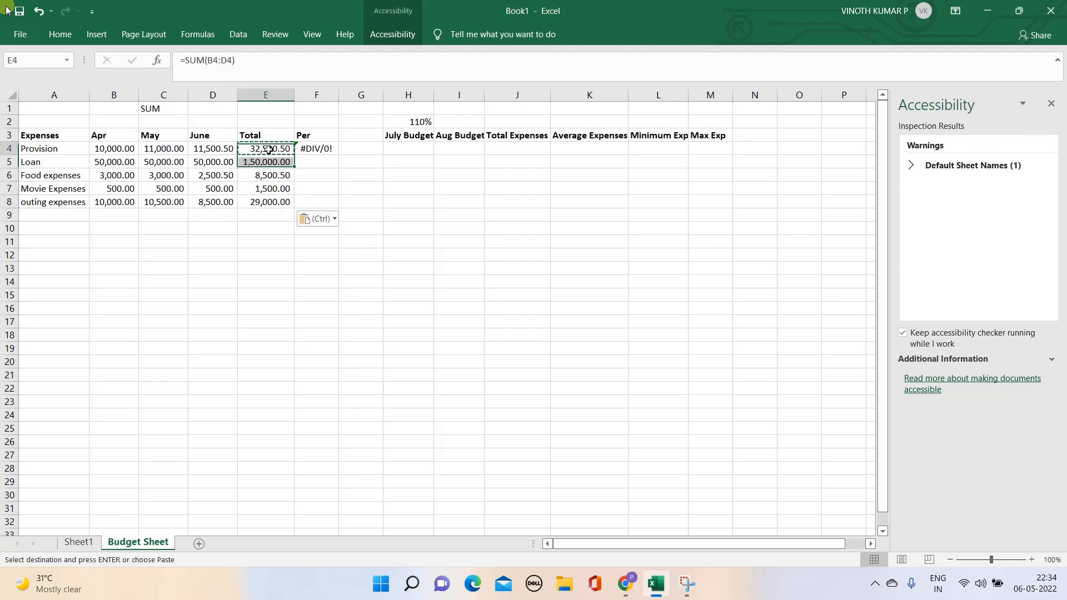
{"action": "key", "text": "Up"}
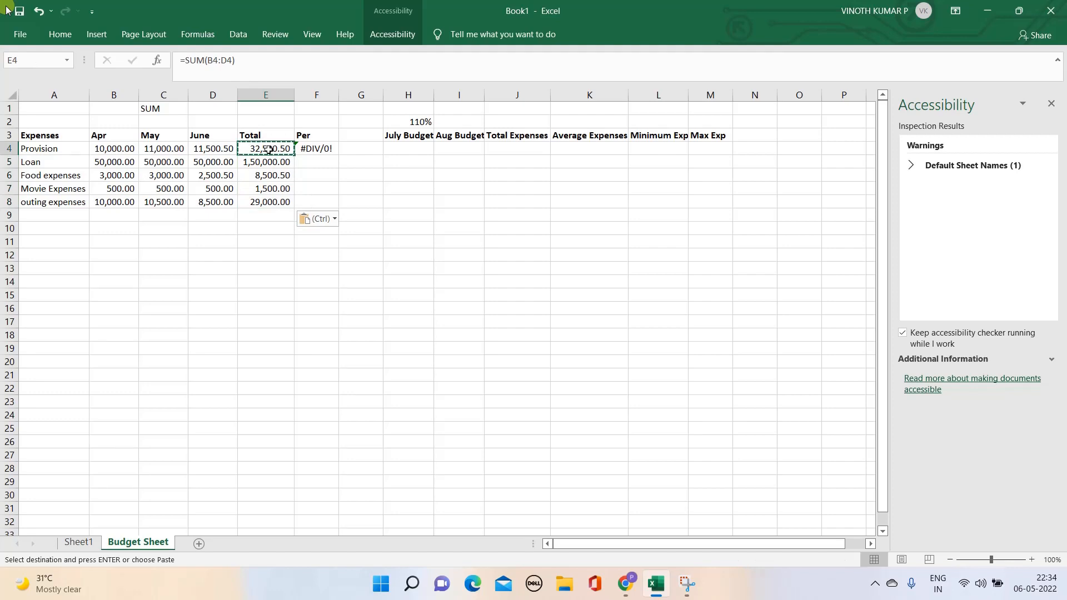
{"action": "key", "text": "ctrl"}
{"action": "key", "text": "Escape"}
{"action": "key", "text": "Escape"}
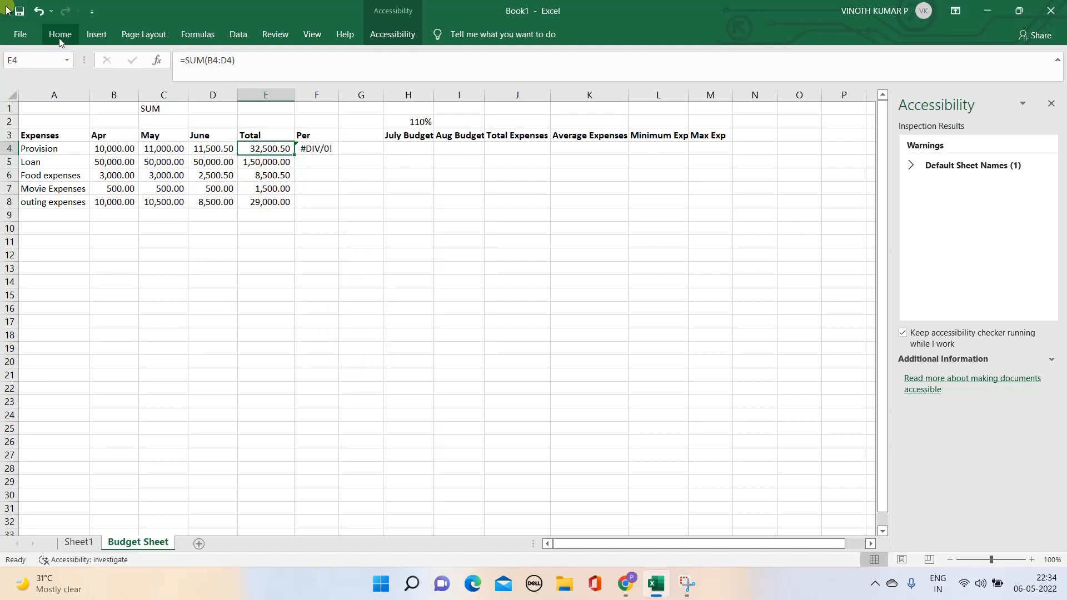
{"action": "left_click", "coordinate": [59, 38]}
{"action": "left_click", "coordinate": [263, 161]}
{"action": "left_click", "coordinate": [259, 158]}
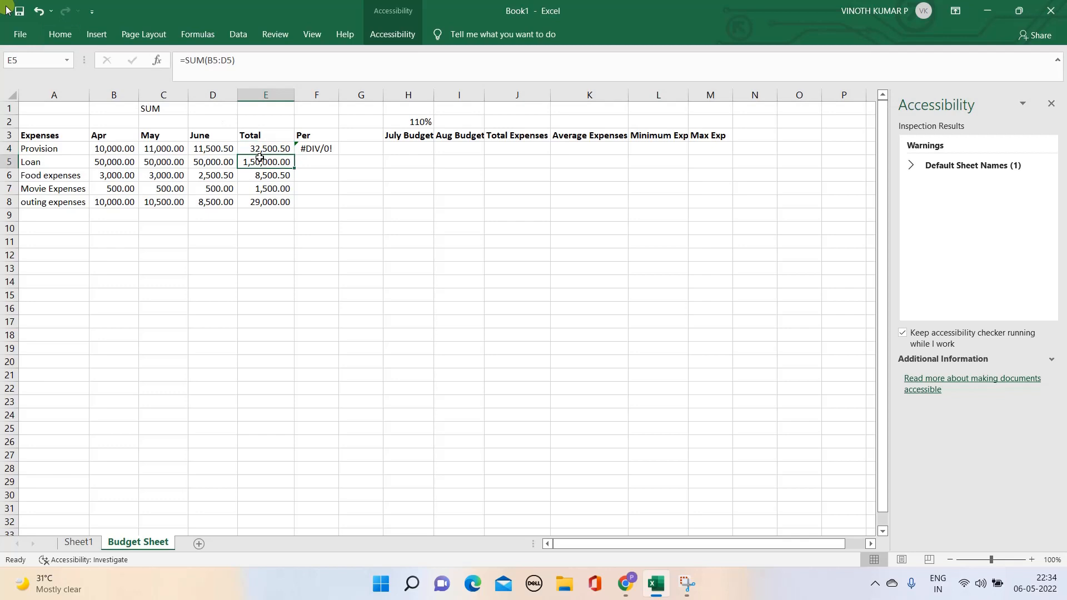
- Clear the totals in E5:E8 and refill them by copying the Provision total formula from E4
{"action": "left_click_drag", "start_coordinate": [260, 158], "coordinate": [266, 201]}
{"action": "key", "text": "Delete"}
{"action": "left_click", "coordinate": [262, 149]}
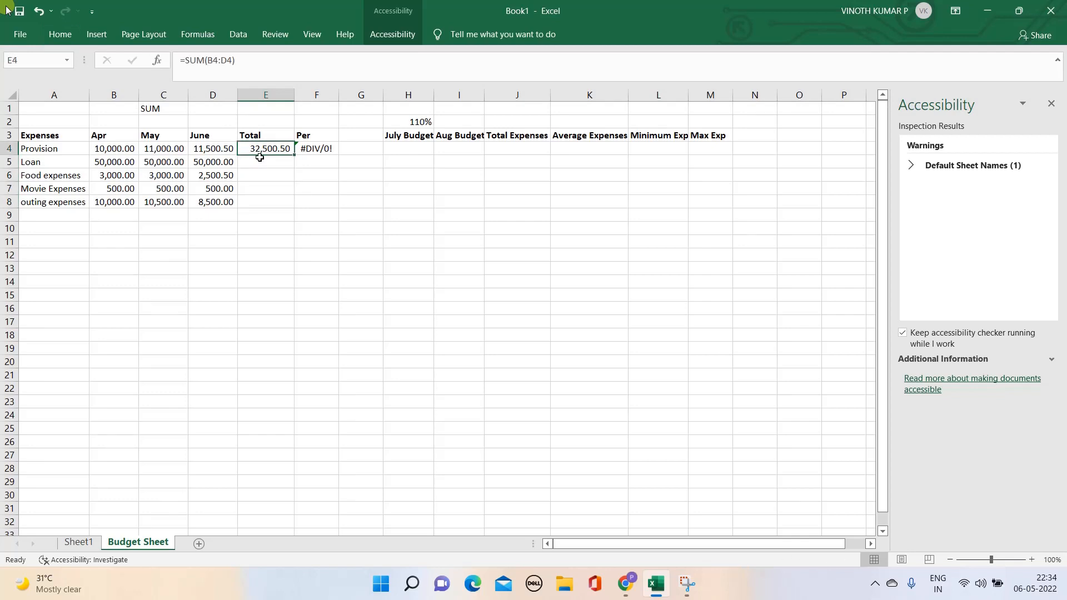
{"action": "left_click", "coordinate": [60, 35]}
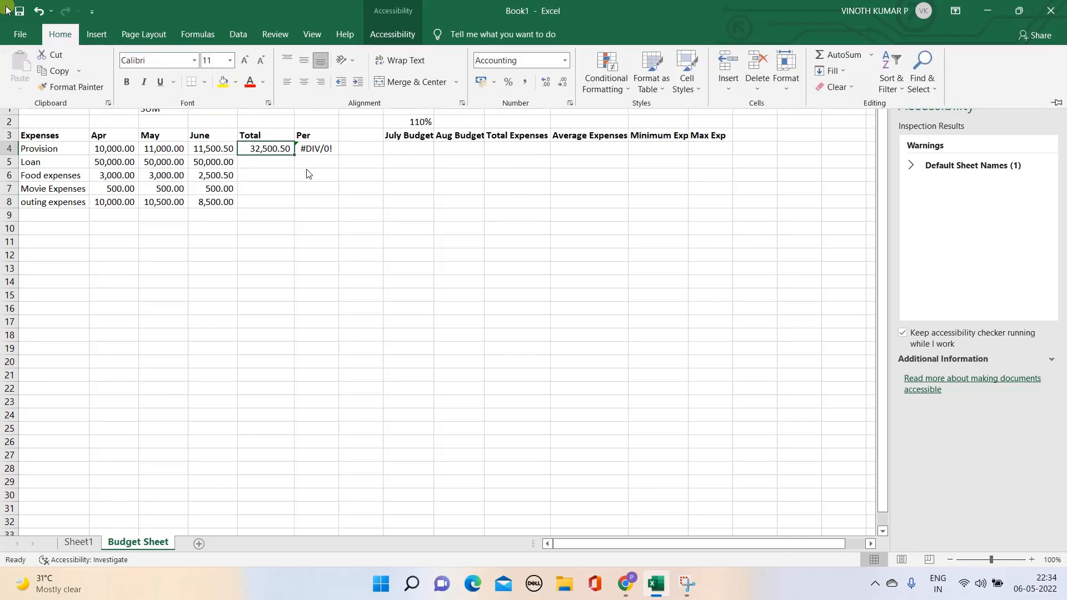
{"action": "left_click", "coordinate": [55, 70]}
{"action": "left_click_drag", "start_coordinate": [253, 166], "coordinate": [260, 203]}
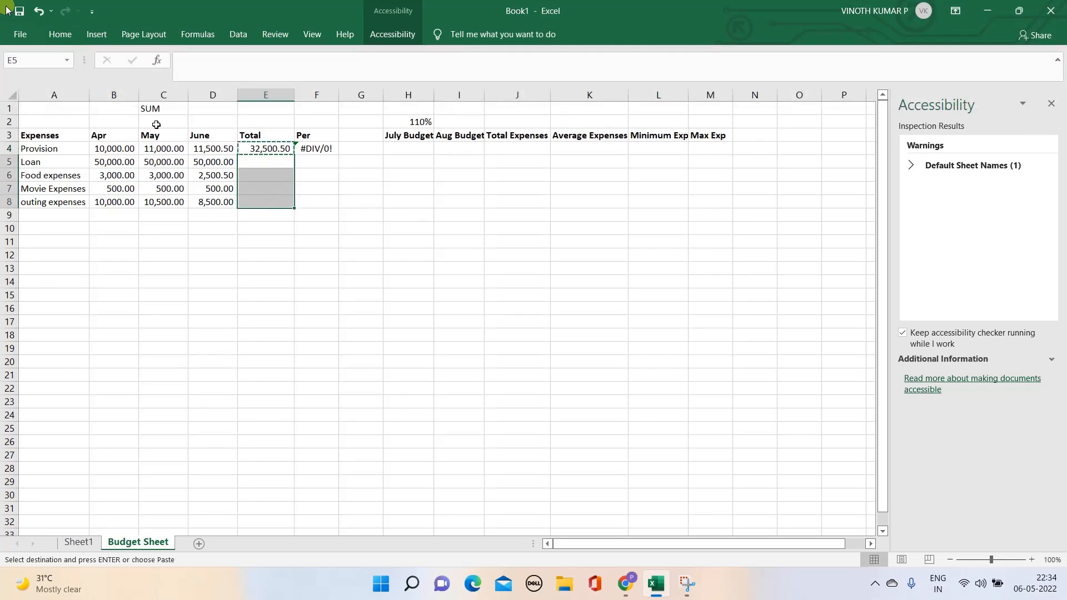
{"action": "left_click", "coordinate": [61, 35]}
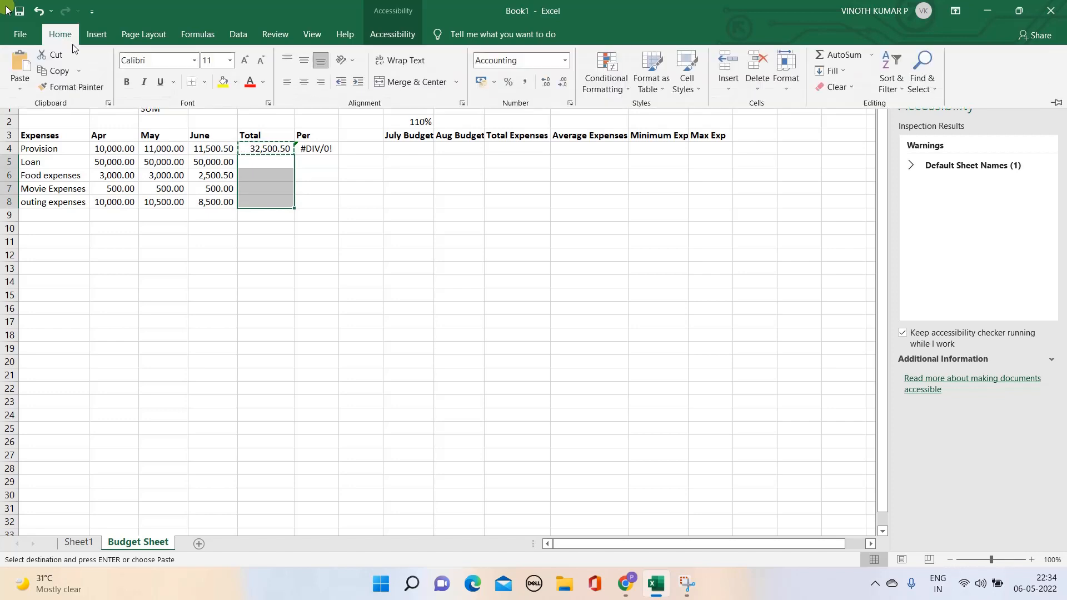
{"action": "left_click", "coordinate": [21, 69]}
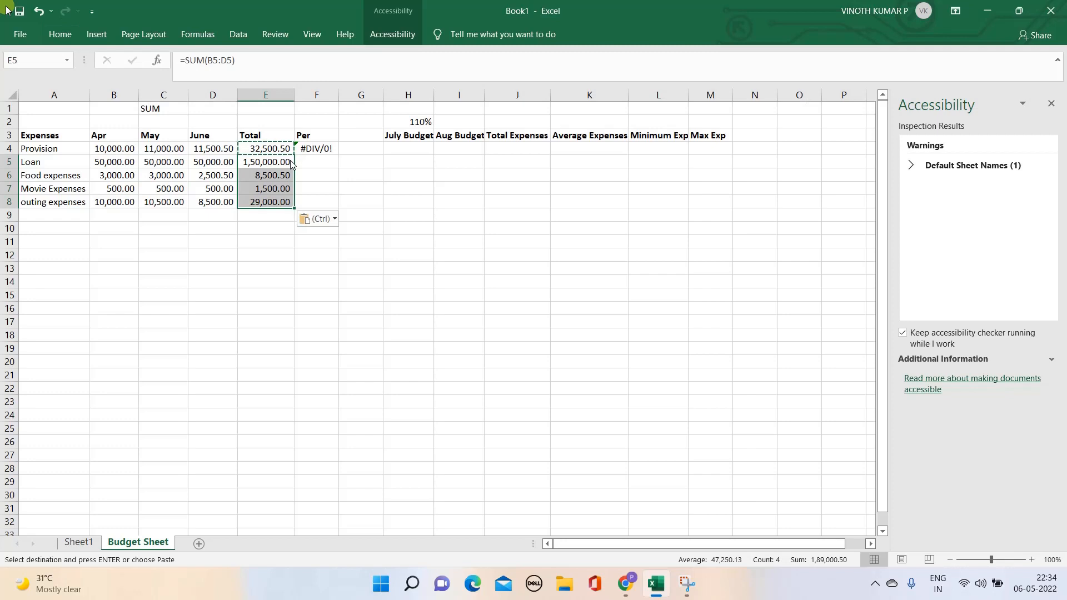
{"action": "key", "text": "Up"}
{"action": "key", "text": "Up"}
{"action": "key", "text": "Escape"}
{"action": "key", "text": "Down"}
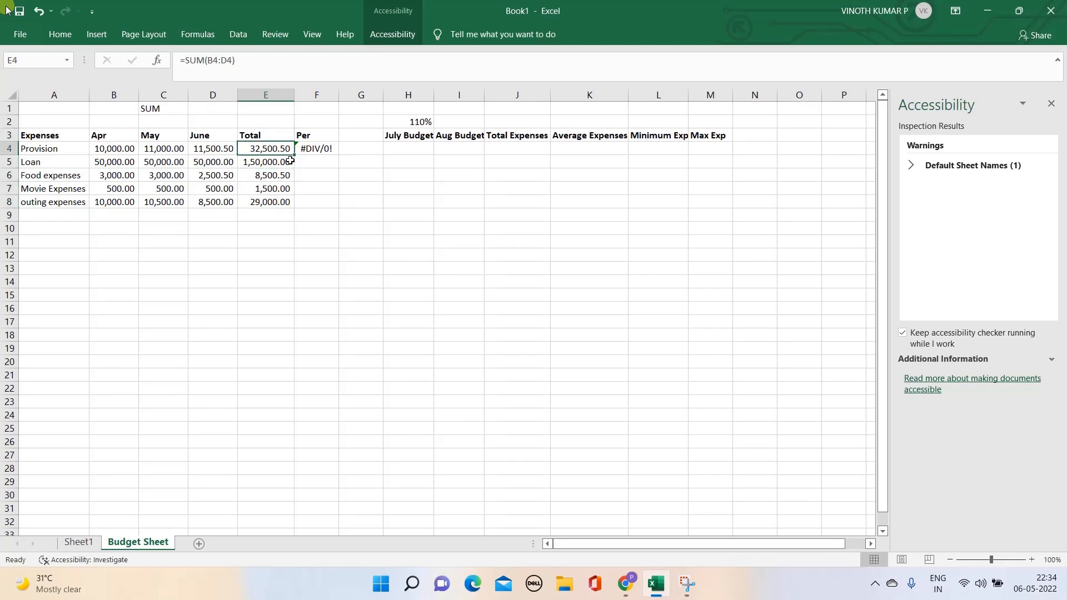
- Enter the shortcut labels CTRL+C in E1 and CTRL+V in F1 above the table
{"action": "key", "text": "ctrl+c"}
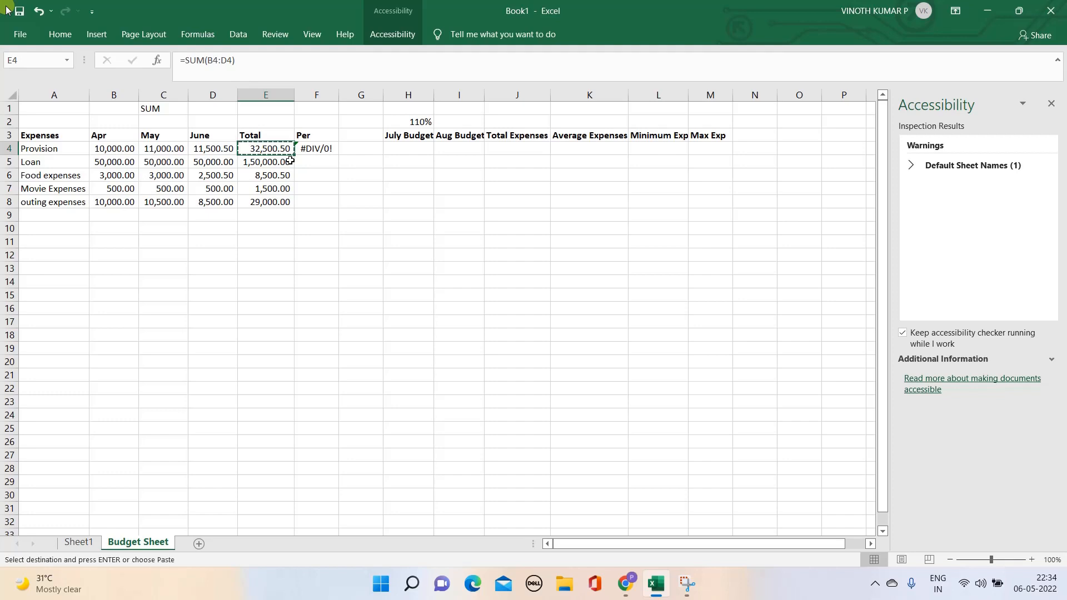
{"action": "key", "text": "Up"}
{"action": "key", "text": "Up"}
{"action": "key", "text": "Up"}
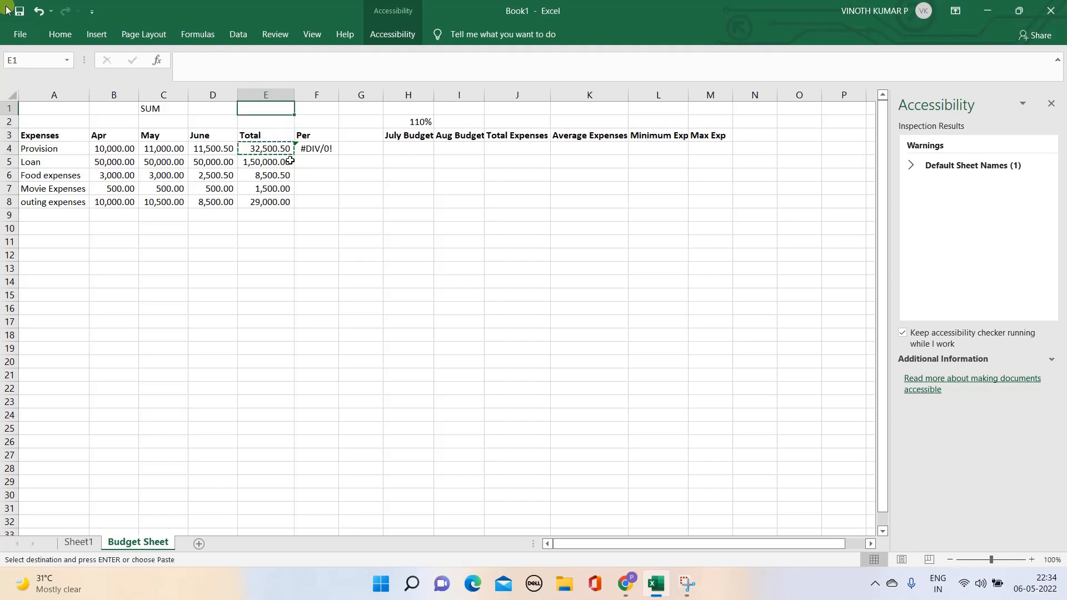
{"action": "type", "text": "CTRL+C"}
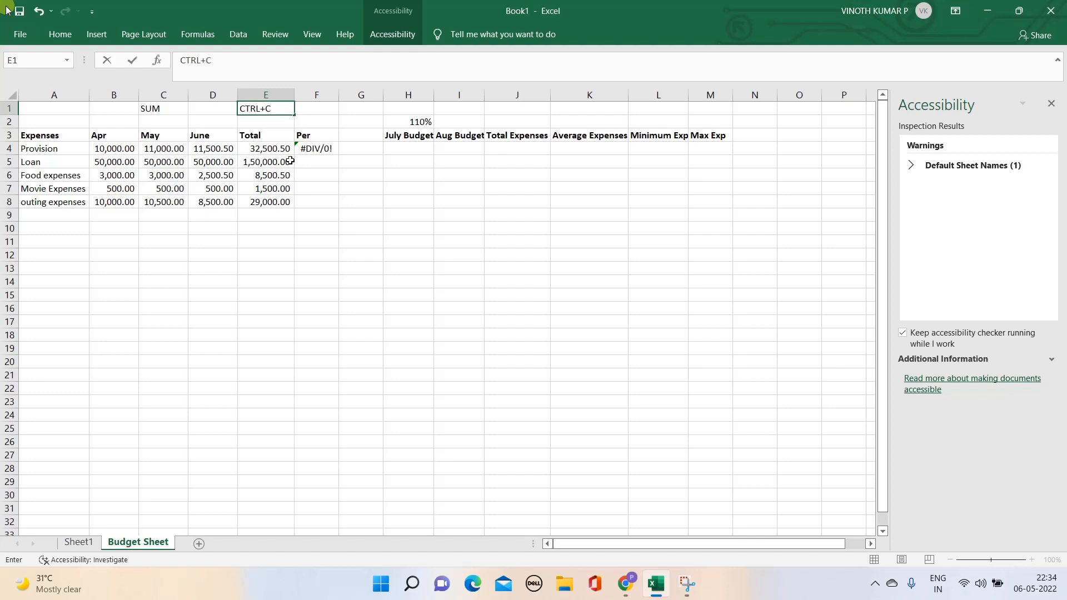
{"action": "key", "text": "Return"}
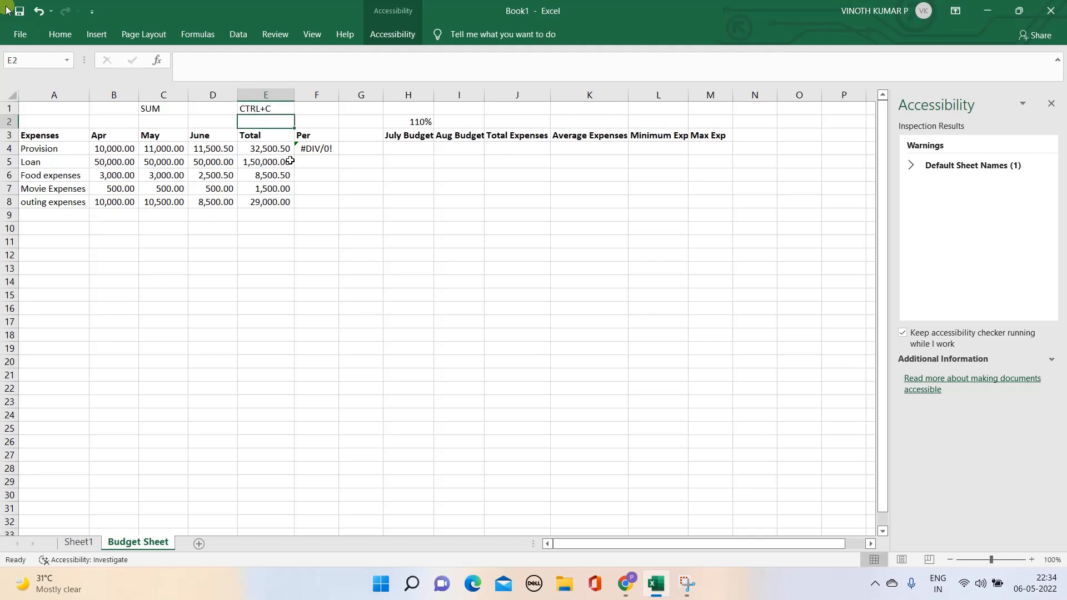
{"action": "key", "text": "Up"}
{"action": "key", "text": "Right"}
{"action": "type", "text": "C"}
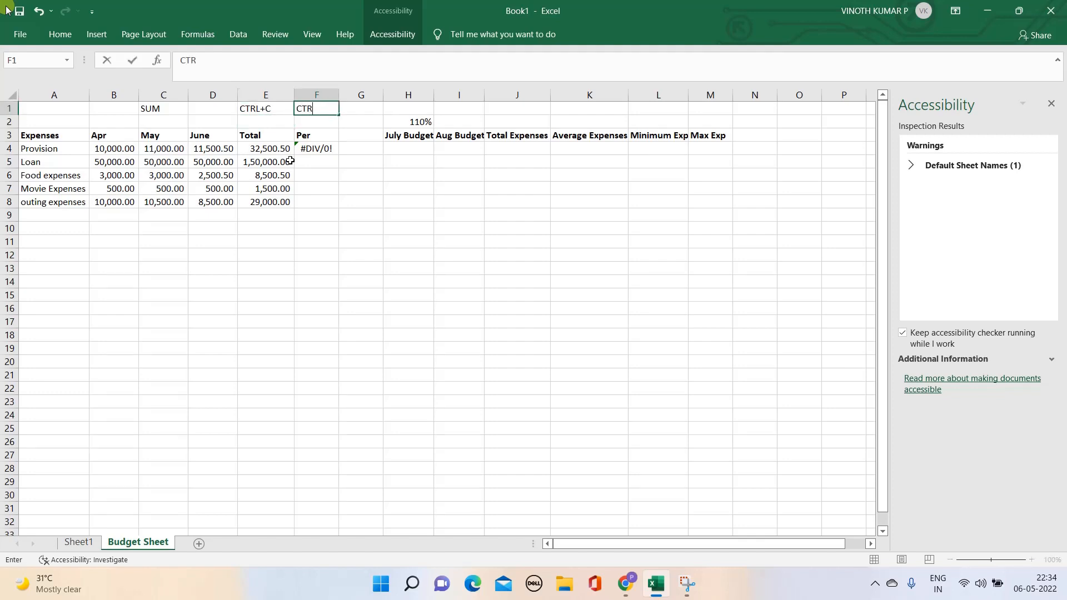
{"action": "key", "text": "Return"}
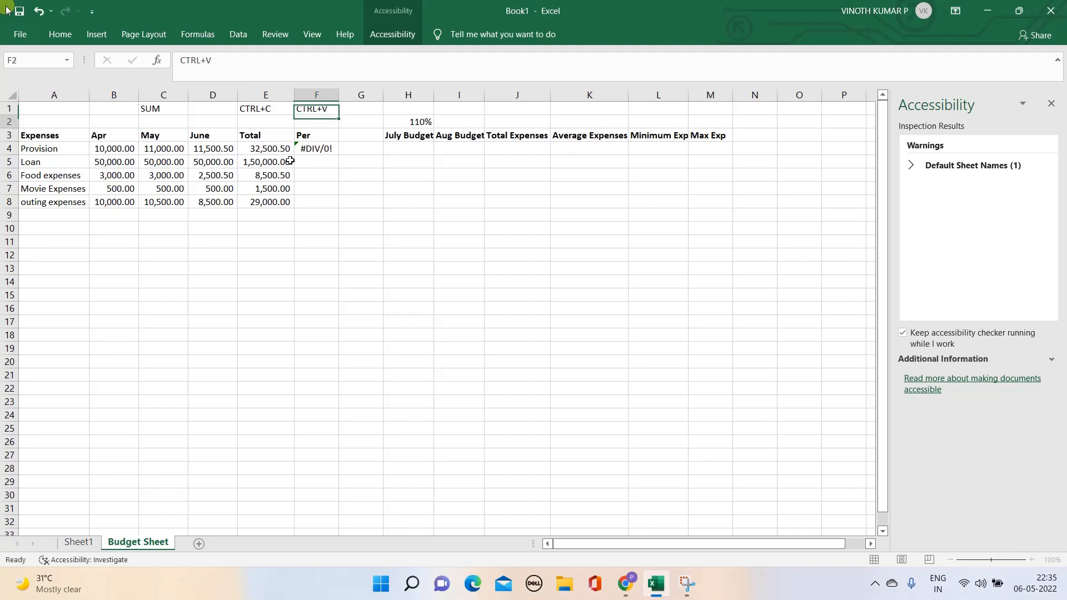
- Clear the Total column cells E5:E8, keeping only the Provision total in E4
{"action": "key", "text": "Left"}
{"action": "key", "text": "Down"}
{"action": "key", "text": "Down"}
{"action": "key", "text": "Down"}
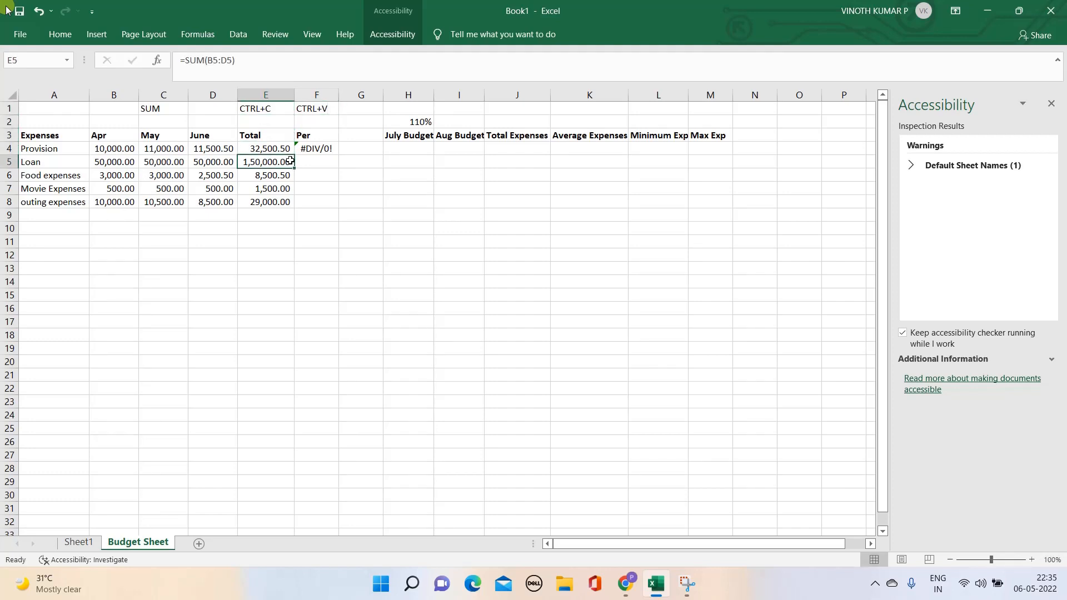
{"action": "key", "text": "ctrl+shift+Down"}
{"action": "key", "text": "Delete"}
{"action": "key", "text": "Up"}
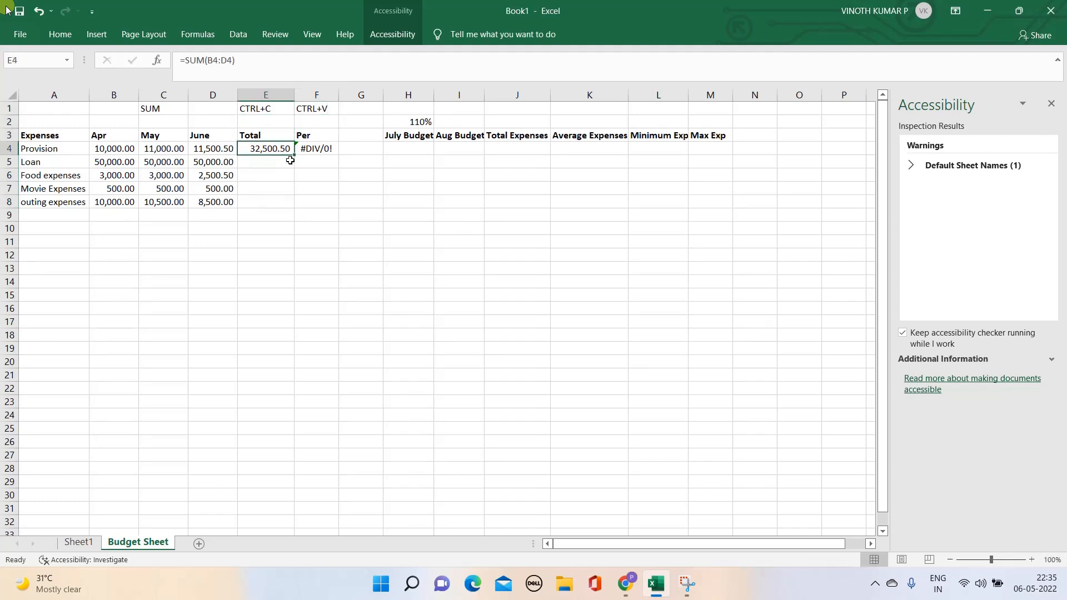
- Copy the Provision total formula from E4 into E5:E8, and end copy mode with E4 selected
{"action": "key", "text": "ctrl+c"}
{"action": "key", "text": "Down"}
{"action": "key", "text": "shift+Down"}
{"action": "key", "text": "shift+Down"}
{"action": "key", "text": "shift+Down"}
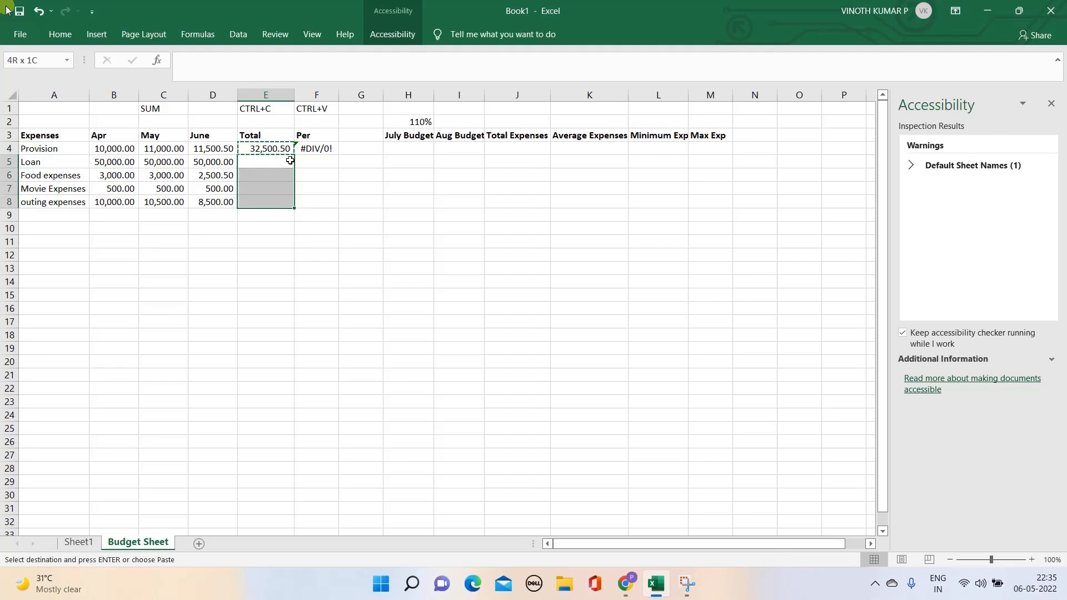
{"action": "key", "text": "ctrl+v"}
{"action": "key", "text": "Escape"}
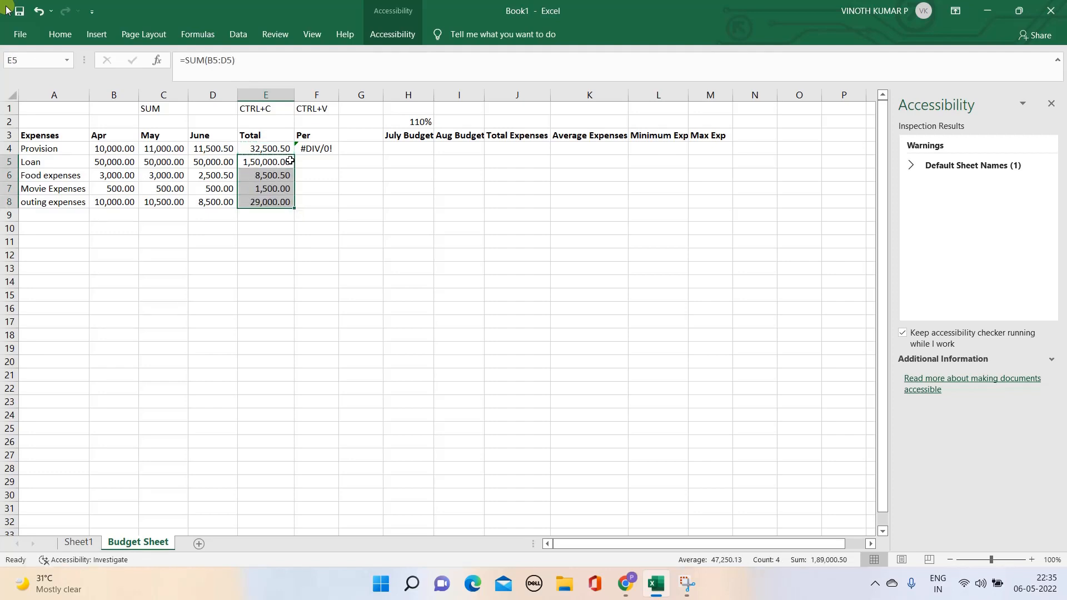
{"action": "key", "text": "Up"}
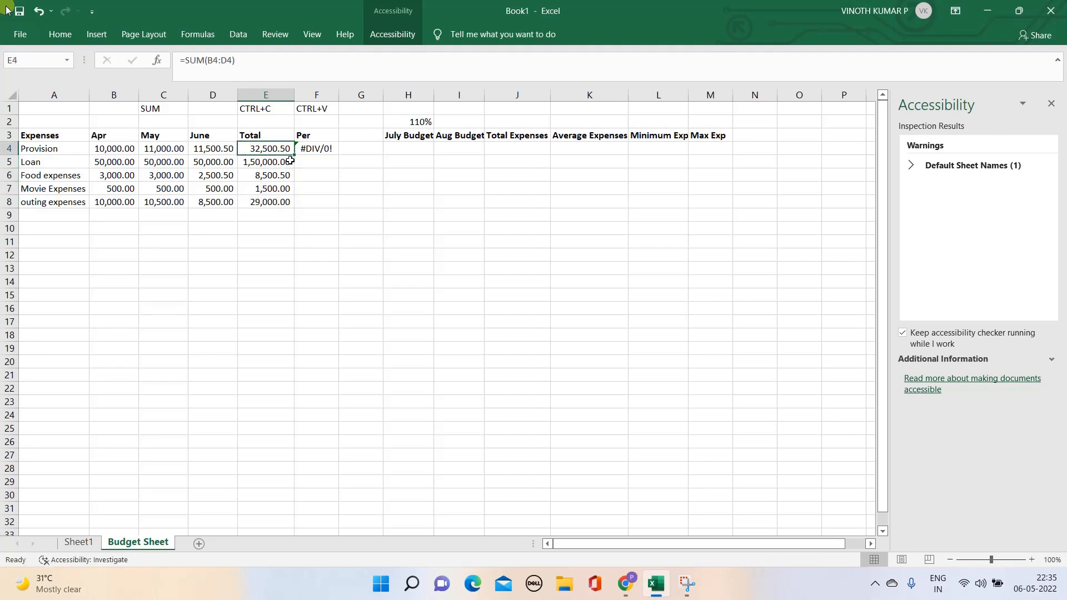
- Add the row label "Grand total" in A9 below the last expense
{"action": "key", "text": "ctrl+Down"}
{"action": "key", "text": "Down"}
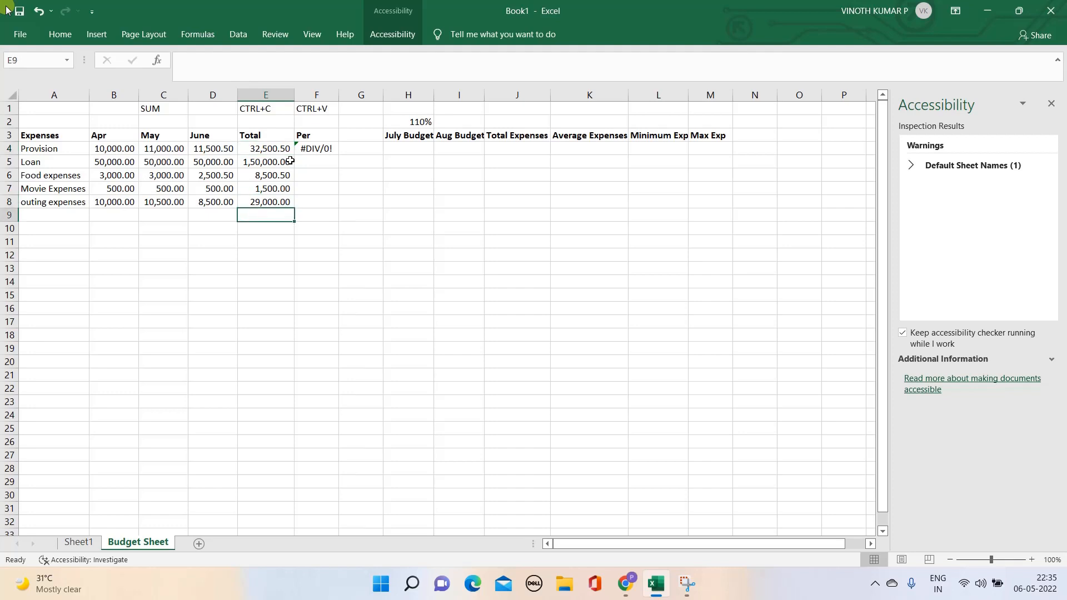
{"action": "key", "text": "Home"}
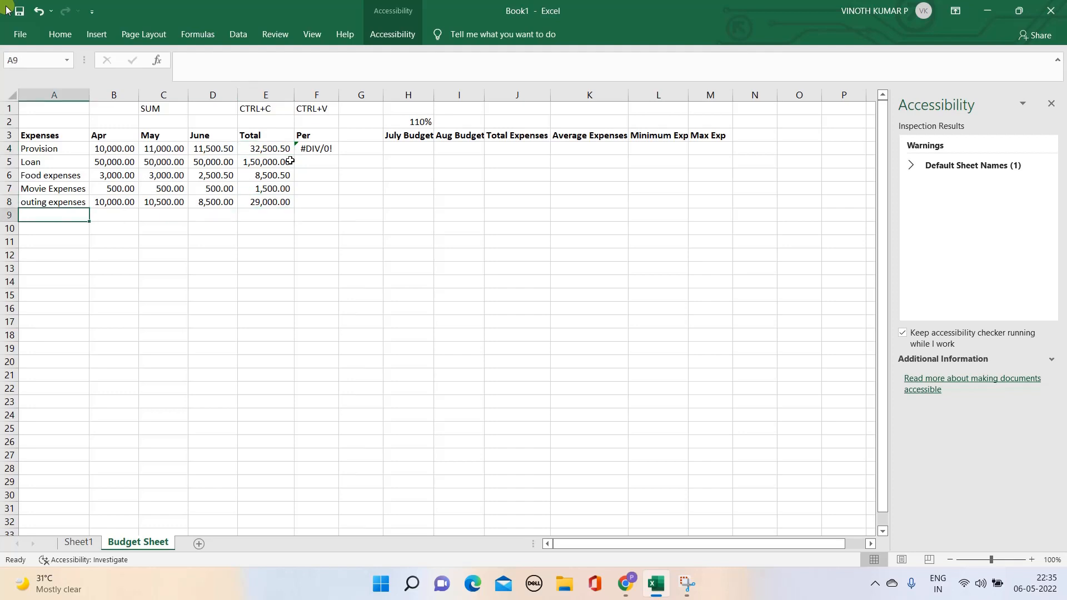
{"action": "type", "text": "Grand total"}
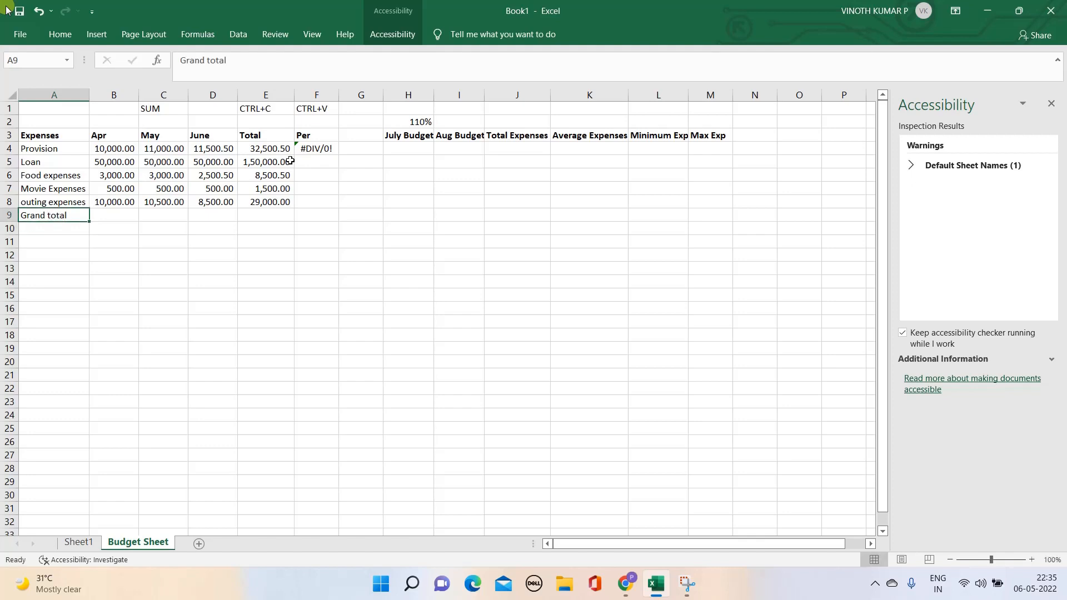
{"action": "key", "text": "Tab"}
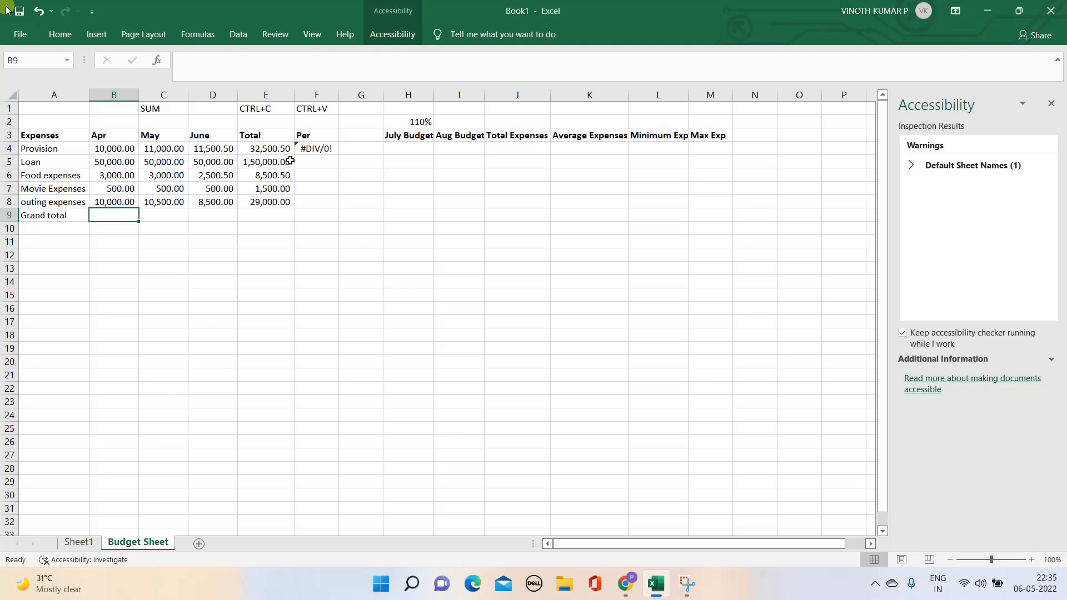
- Total the April expenses in B9 with the formula =SUM(B4:B8)
{"action": "type", "text": "=sum("}
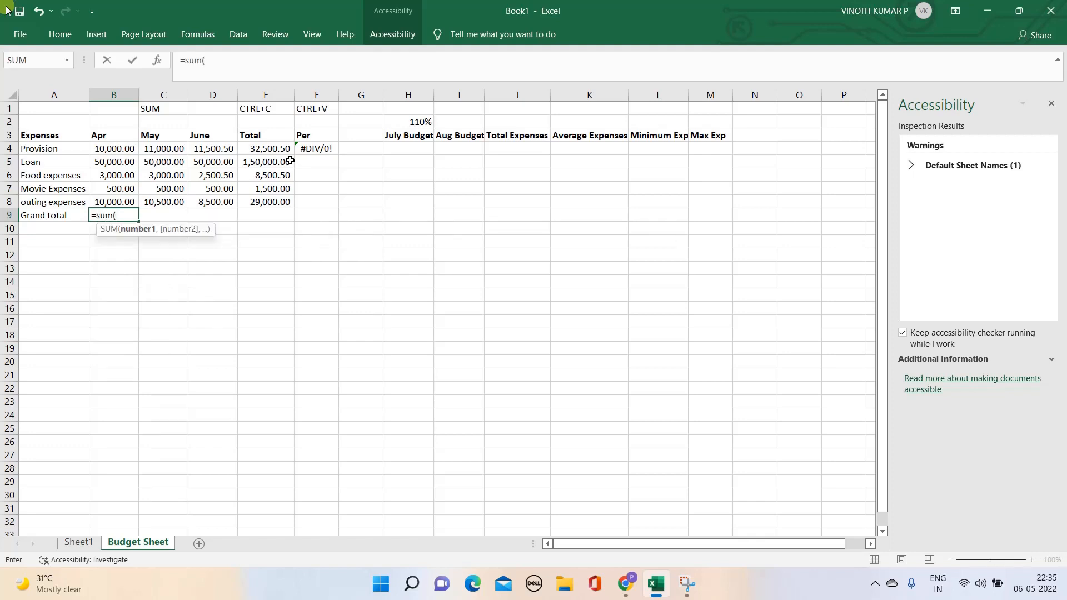
{"action": "left_click_drag", "start_coordinate": [114, 202], "coordinate": [120, 147]}
{"action": "type", "text": ")"}
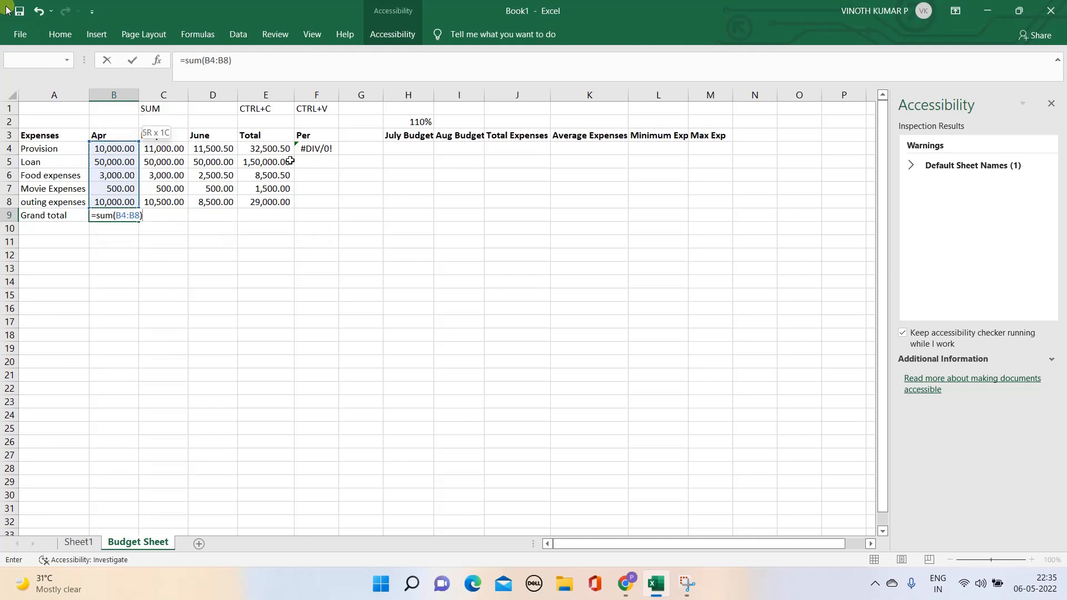
{"action": "key", "text": "Return"}
{"action": "key", "text": "Up"}
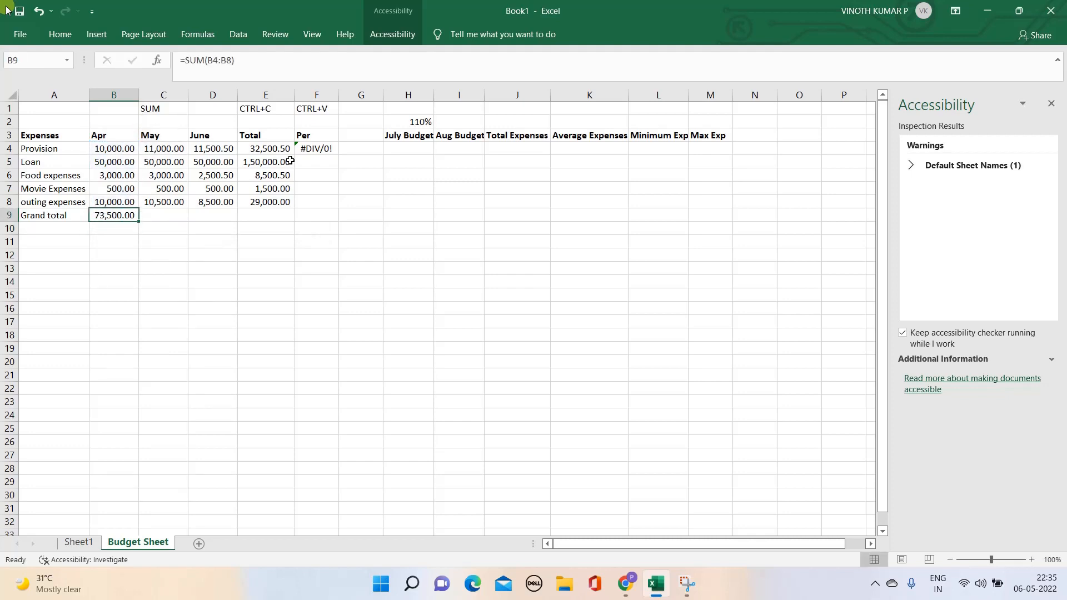
- Total the May expenses in C9 by inserting an AutoSum over C4:C8
{"action": "key", "text": "Right"}
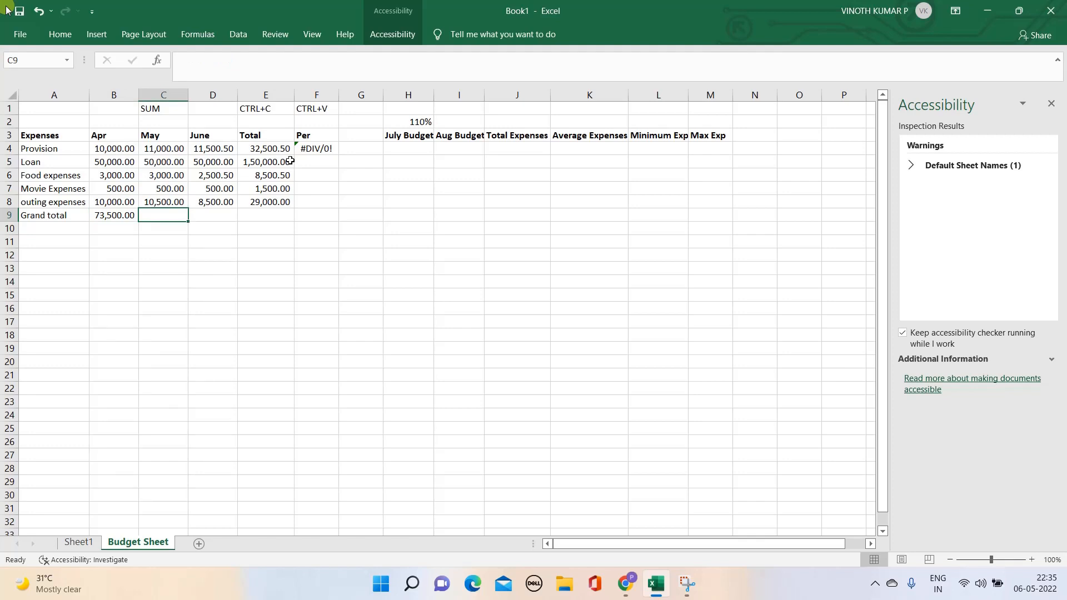
{"action": "key", "text": "alt+equal"}
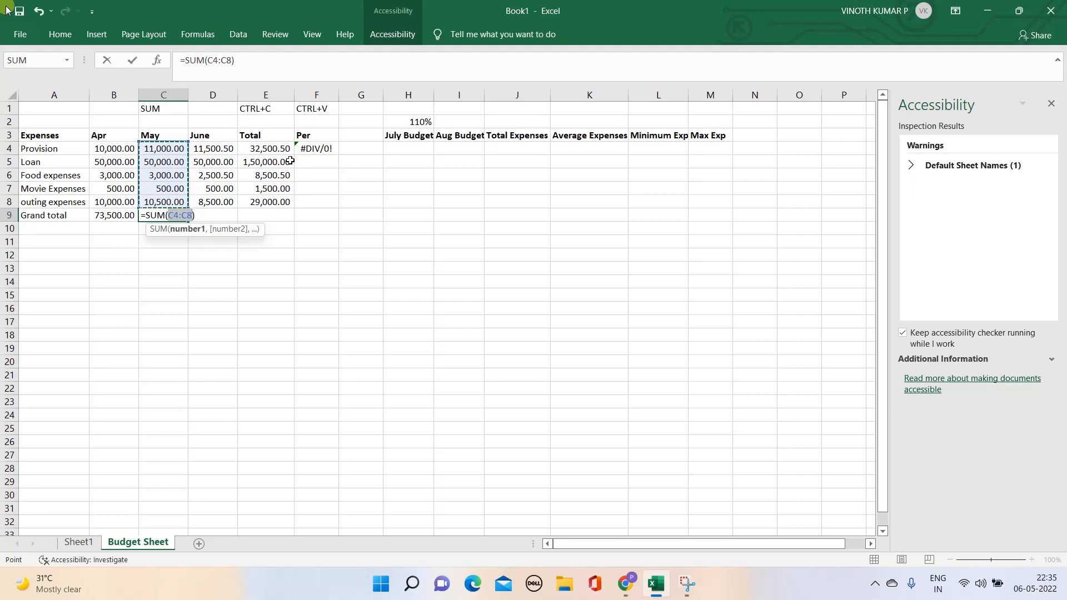
{"action": "key", "text": "Return"}
{"action": "key", "text": "Up"}
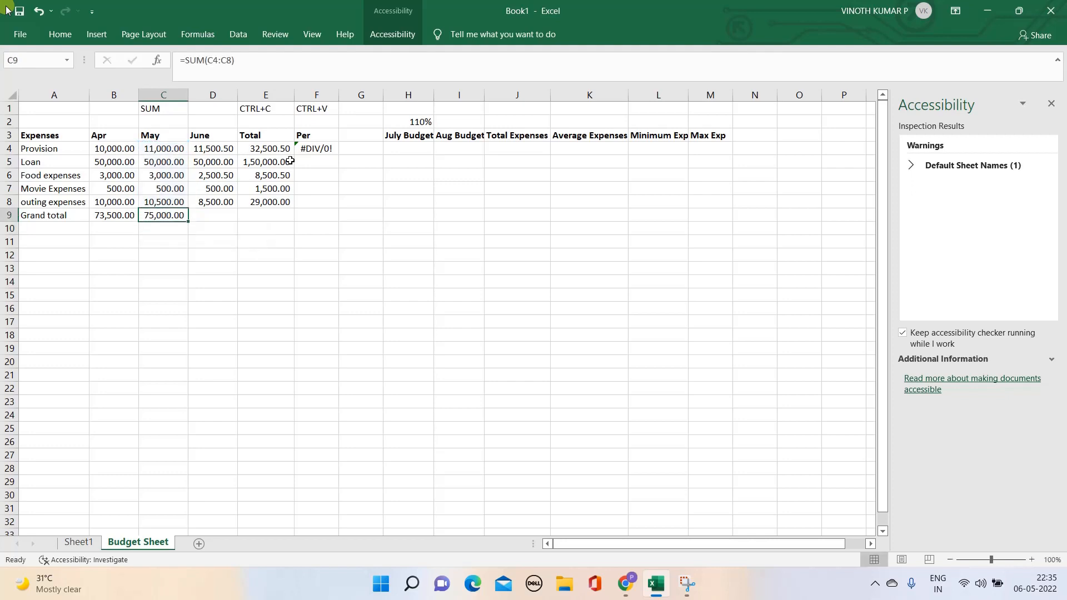
- Copy the May grand total formula from C9 into D9:E9, and check the formula in D9
{"action": "key", "text": "ctrl+c"}
{"action": "key", "text": "Page_Down"}
{"action": "key", "text": "Right"}
{"action": "key", "text": "Page_Up"}
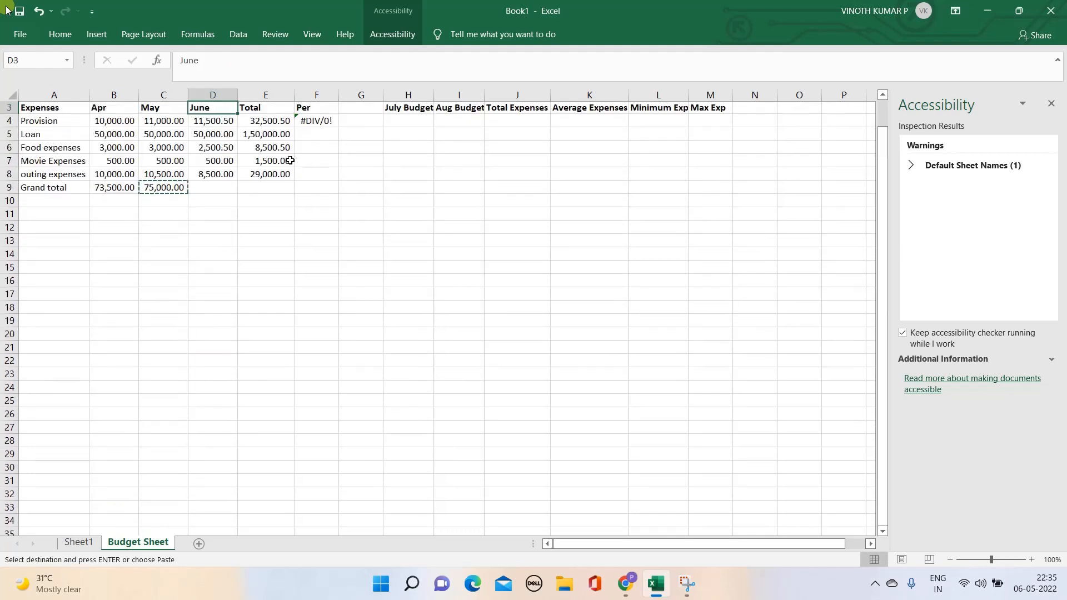
{"action": "key", "text": "shift+Right"}
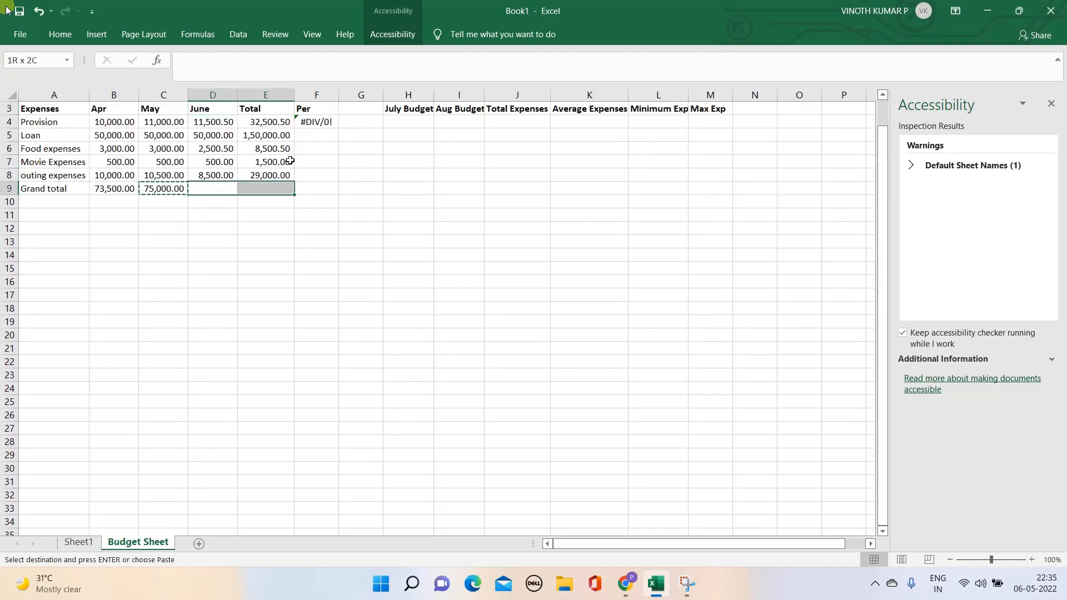
{"action": "key", "text": "ctrl+v"}
{"action": "key", "text": "ctrl+Up"}
{"action": "key", "text": "ctrl+Up"}
{"action": "key", "text": "Down"}
{"action": "key", "text": "Down"}
{"action": "key", "text": "ctrl+Down"}
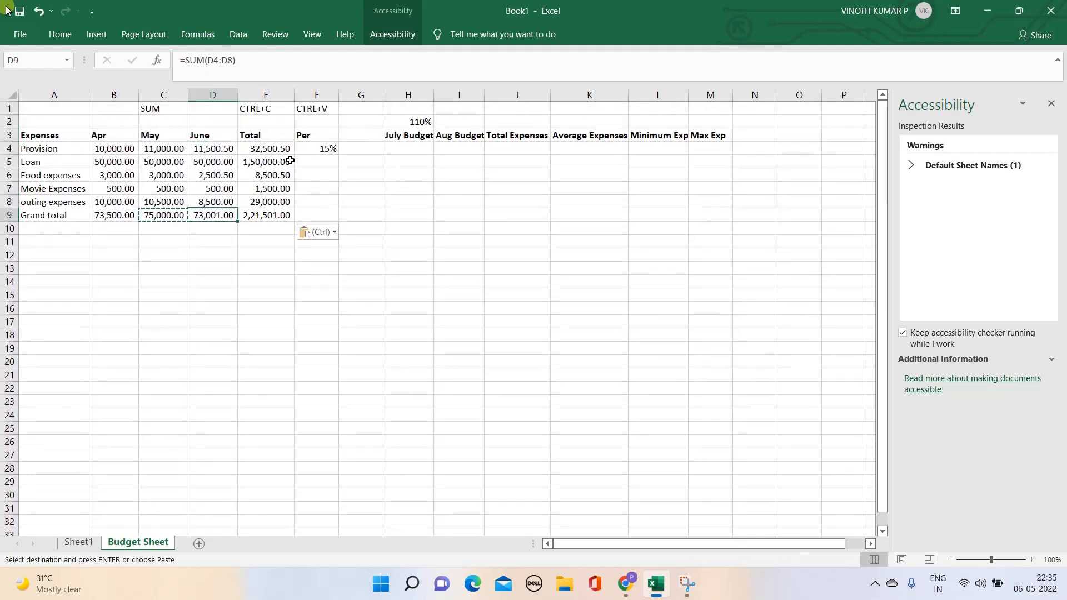
- Enter the May grand total in C9 again with AutoSum over C4:C8
{"action": "key", "text": "Up"}
{"action": "key", "text": "ctrl"}
{"action": "key", "text": "Escape"}
{"action": "key", "text": "Left"}
{"action": "key", "text": "Down"}
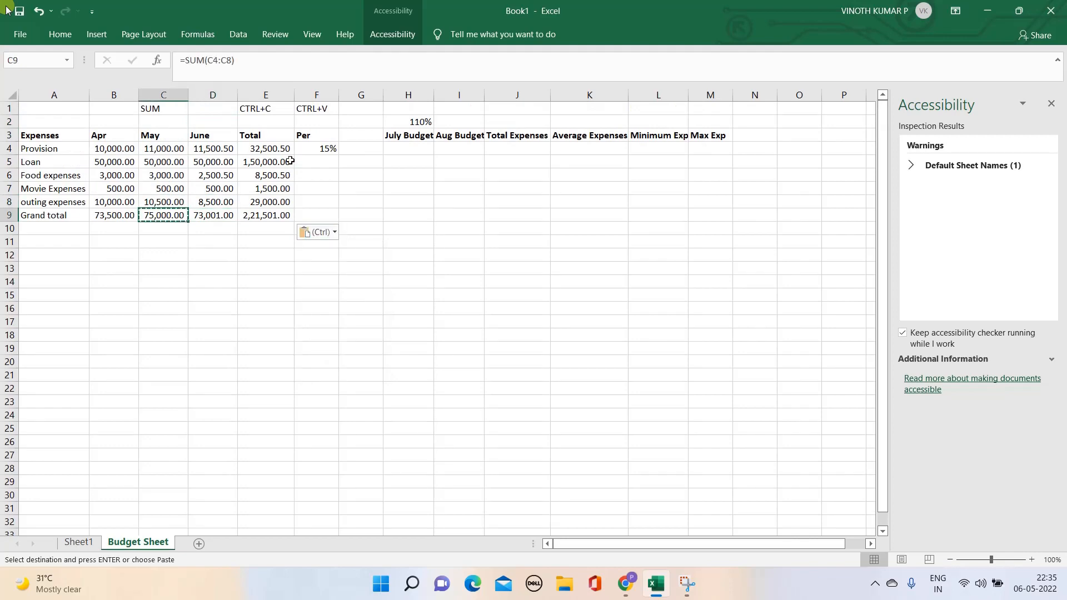
{"action": "key", "text": "F2"}
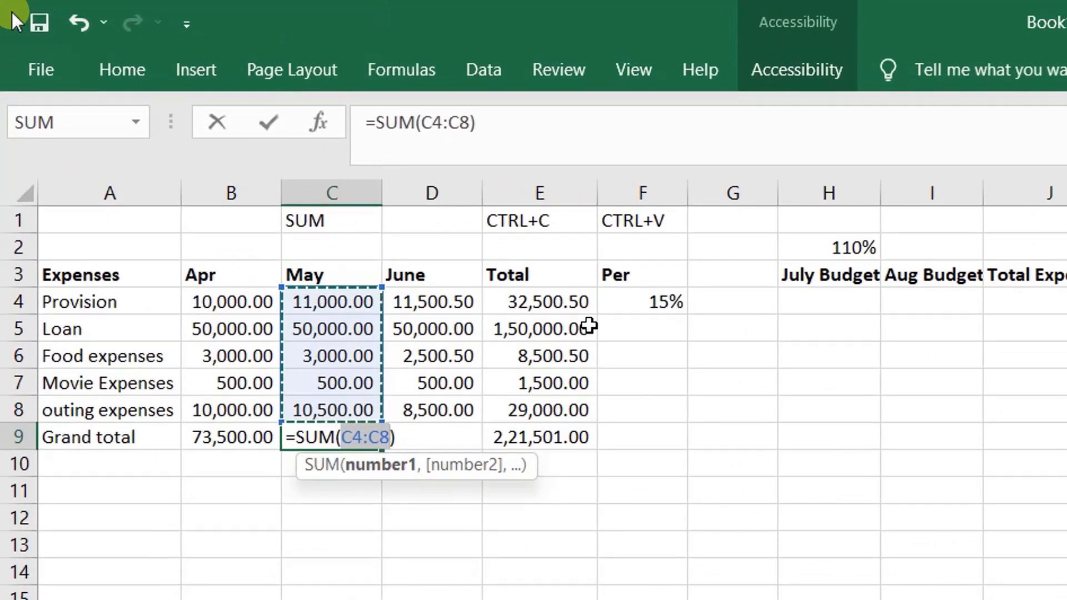
{"action": "key", "text": "Return"}
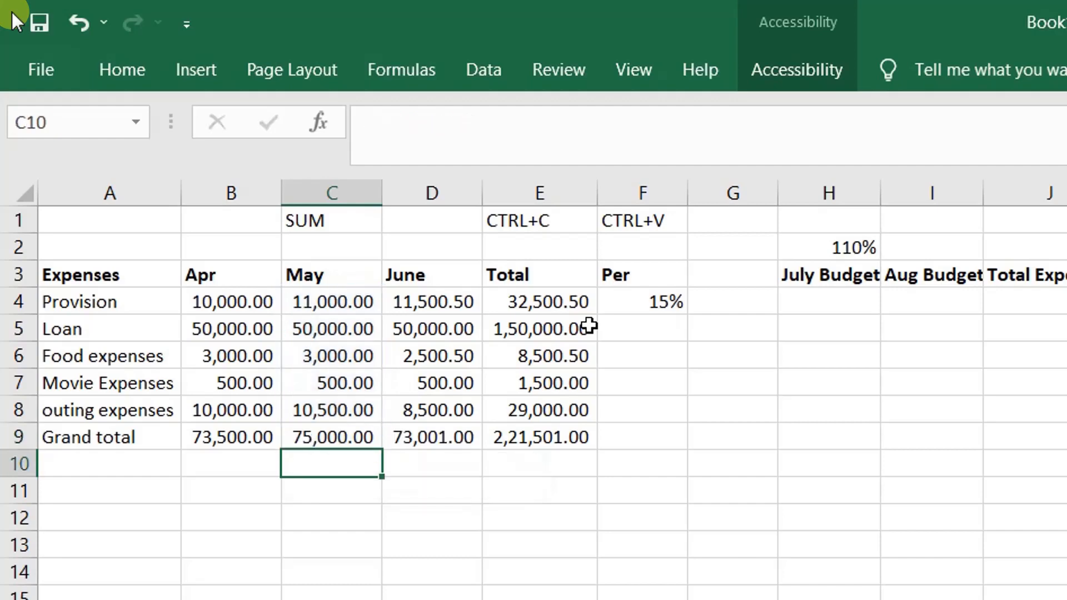
- Paste the C9 grand total formula over D9:E9 once more, end copy mode and check E9
{"action": "key", "text": "Up"}
{"action": "key", "text": "ctrl+c"}
{"action": "key", "text": "Right"}
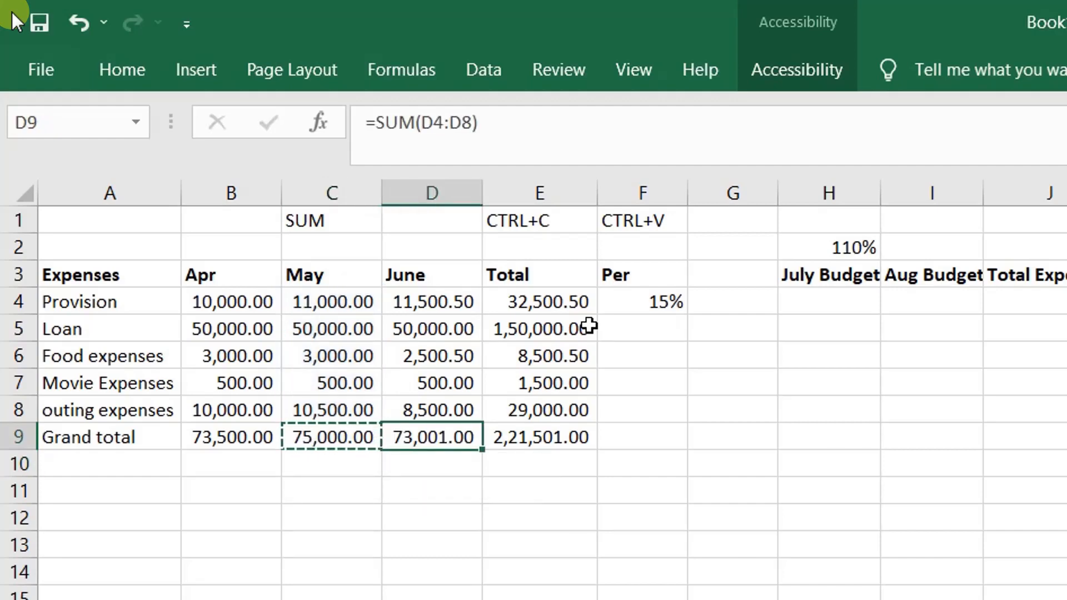
{"action": "key", "text": "shift+Right"}
{"action": "key", "text": "ctrl+v"}
{"action": "key", "text": "Escape"}
{"action": "key", "text": "Right"}
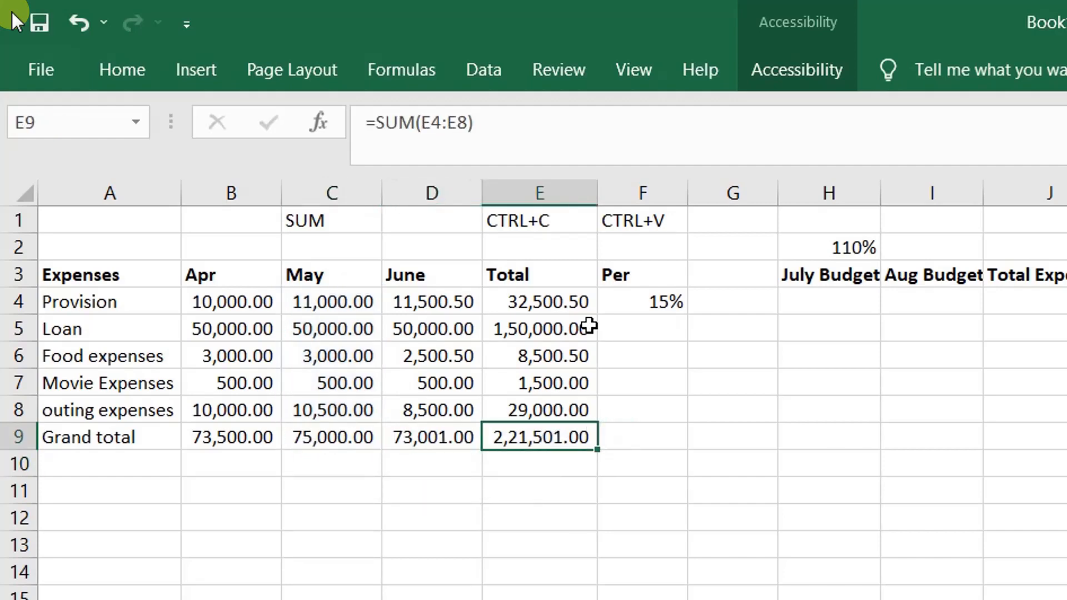
{"action": "key", "text": "Up"}
{"action": "key", "text": "Up"}
{"action": "key", "text": "Up"}
{"action": "key", "text": "Up"}
{"action": "key", "text": "Up"}
{"action": "key", "text": "Down"}
{"action": "key", "text": "Up"}
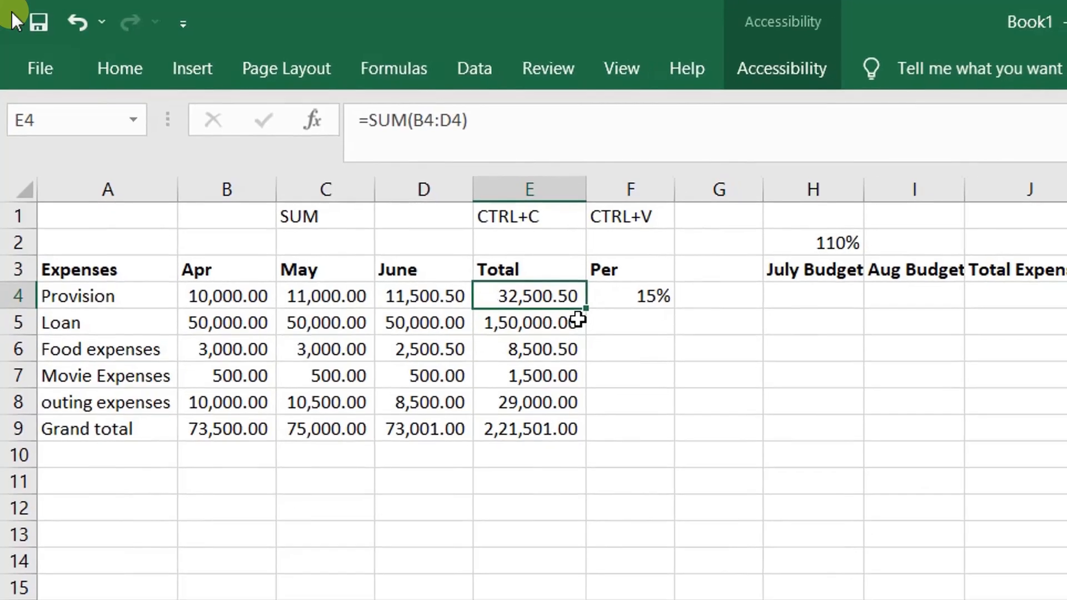
{"action": "key", "text": "Up"}
{"action": "key", "text": "Up"}
{"action": "key", "text": "Up"}
{"action": "key", "text": "Left"}
{"action": "key", "text": "Left"}
- Total the April expenses in B11 by adding the cells one by one with =B7+B8+B6+B5+B4
{"action": "key", "text": "Down"}
{"action": "key", "text": "Down"}
{"action": "key", "text": "Down"}
{"action": "key", "text": "Down"}
{"action": "key", "text": "Down"}
{"action": "key", "text": "Down"}
{"action": "key", "text": "Down"}
{"action": "key", "text": "Down"}
{"action": "key", "text": "Down"}
{"action": "key", "text": "Down"}
{"action": "key", "text": "Down"}
{"action": "key", "text": "Down"}
{"action": "key", "text": "Left"}
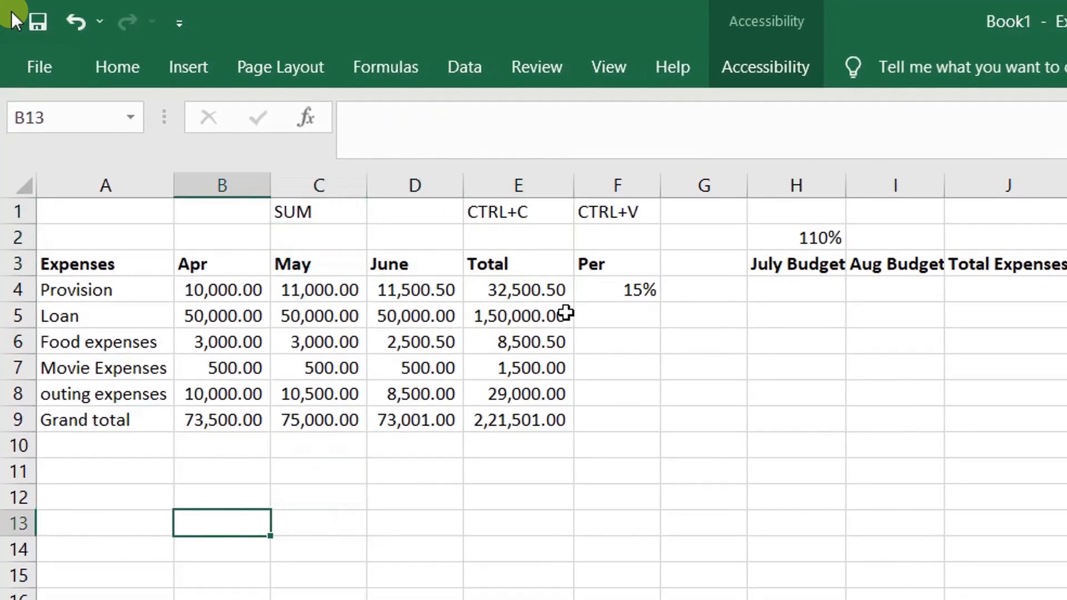
{"action": "key", "text": "Left"}
{"action": "key", "text": "Up"}
{"action": "key", "text": "Up"}
{"action": "key", "text": "Right"}
{"action": "type", "text": "="}
{"action": "key", "text": "Up"}
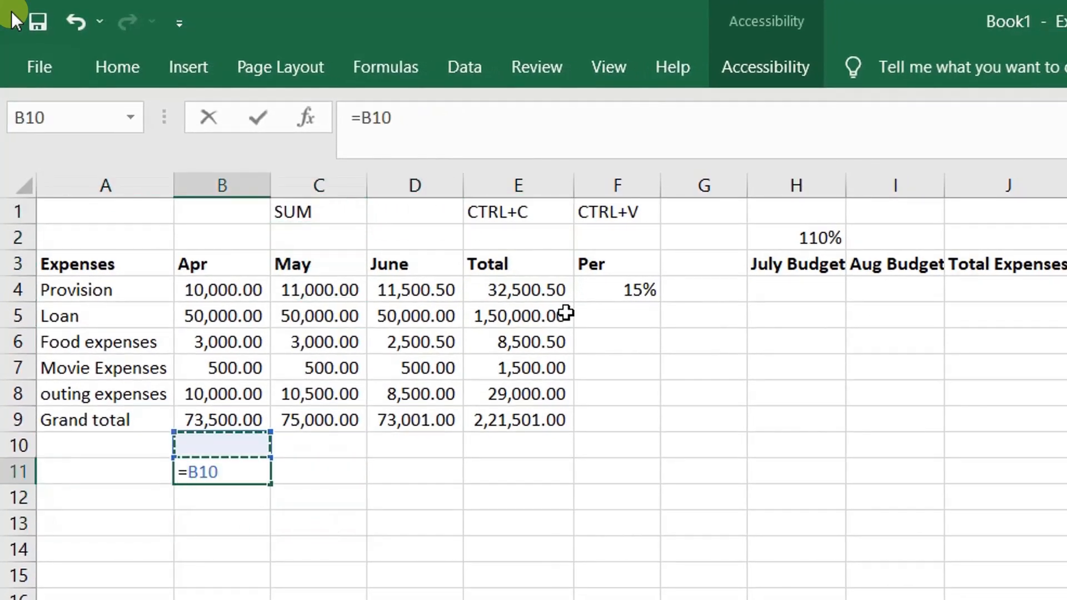
{"action": "key", "text": "Up"}
{"action": "key", "text": "Up"}
{"action": "key", "text": "Up"}
{"action": "type", "text": "+"}
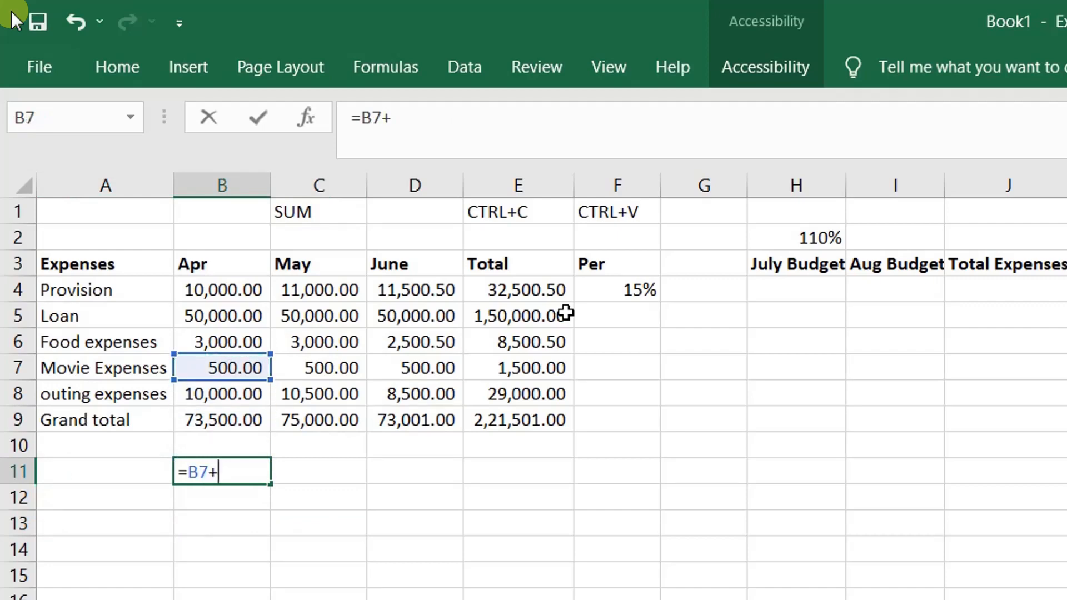
{"action": "key", "text": "Up"}
{"action": "key", "text": "Up"}
{"action": "key", "text": "Up"}
{"action": "key", "text": "Up"}
{"action": "key", "text": "Up"}
{"action": "key", "text": "Down"}
{"action": "key", "text": "Down"}
{"action": "type", "text": "+"}
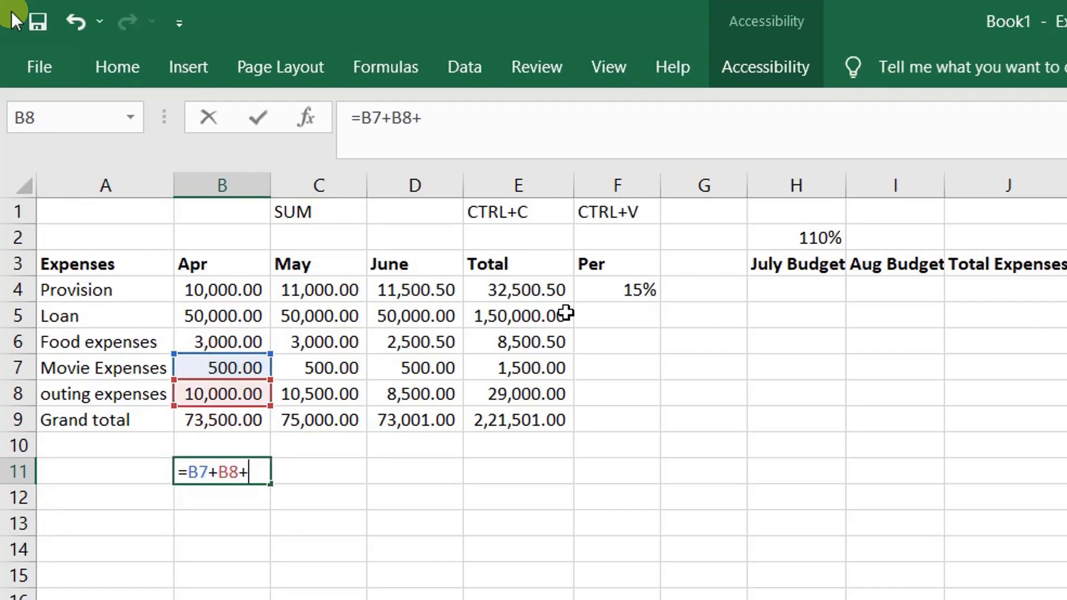
{"action": "key", "text": "Up"}
{"action": "key", "text": "Up"}
{"action": "key", "text": "Up"}
{"action": "key", "text": "Up"}
{"action": "key", "text": "Up"}
{"action": "type", "text": "+"}
{"action": "key", "text": "Up"}
{"action": "key", "text": "Up"}
{"action": "key", "text": "Up"}
{"action": "key", "text": "Up"}
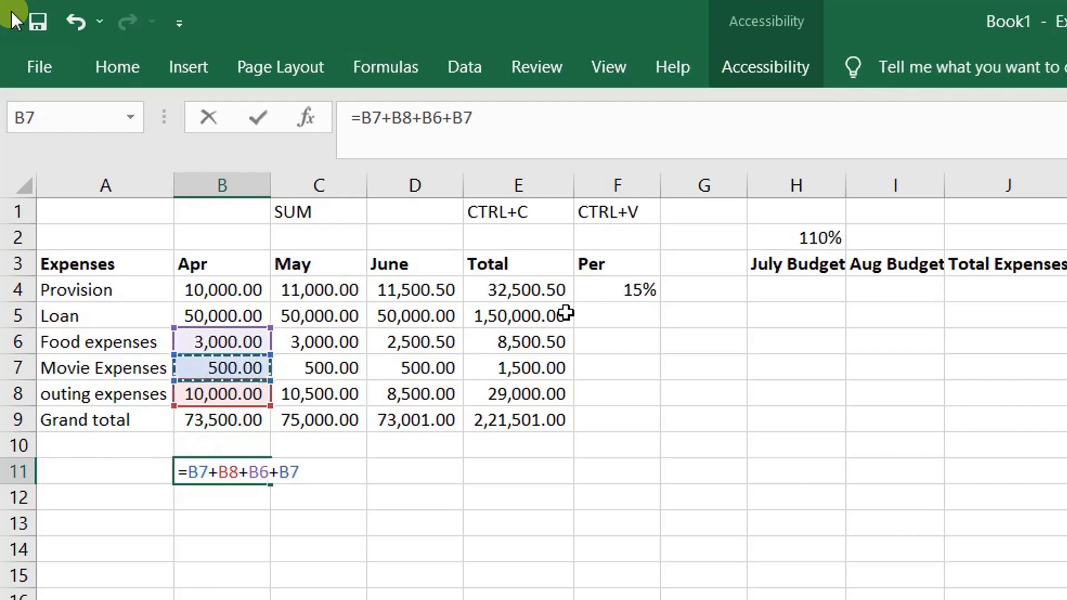
{"action": "key", "text": "Up"}
{"action": "key", "text": "Up"}
{"action": "type", "text": "+"}
{"action": "key", "text": "Up"}
{"action": "key", "text": "Up"}
{"action": "key", "text": "Up"}
{"action": "key", "text": "Up"}
{"action": "key", "text": "Up"}
{"action": "key", "text": "Up"}
{"action": "key", "text": "Up"}
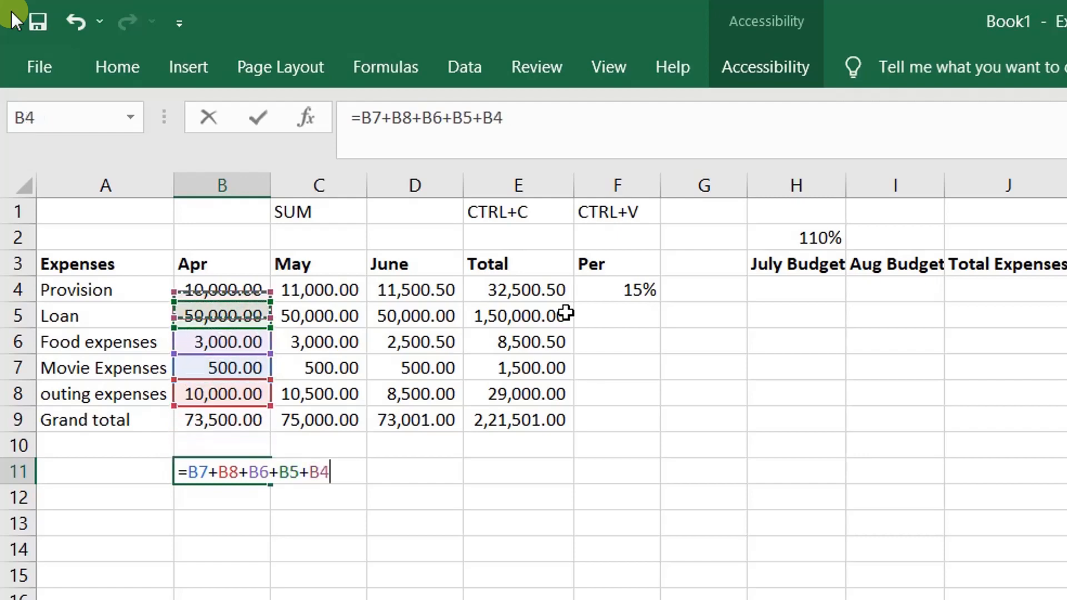
{"action": "key", "text": "Return"}
- Label the cell-by-cell April total by entering "Selecting Each row" in A11
{"action": "key", "text": "Left"}
{"action": "key", "text": "Up"}
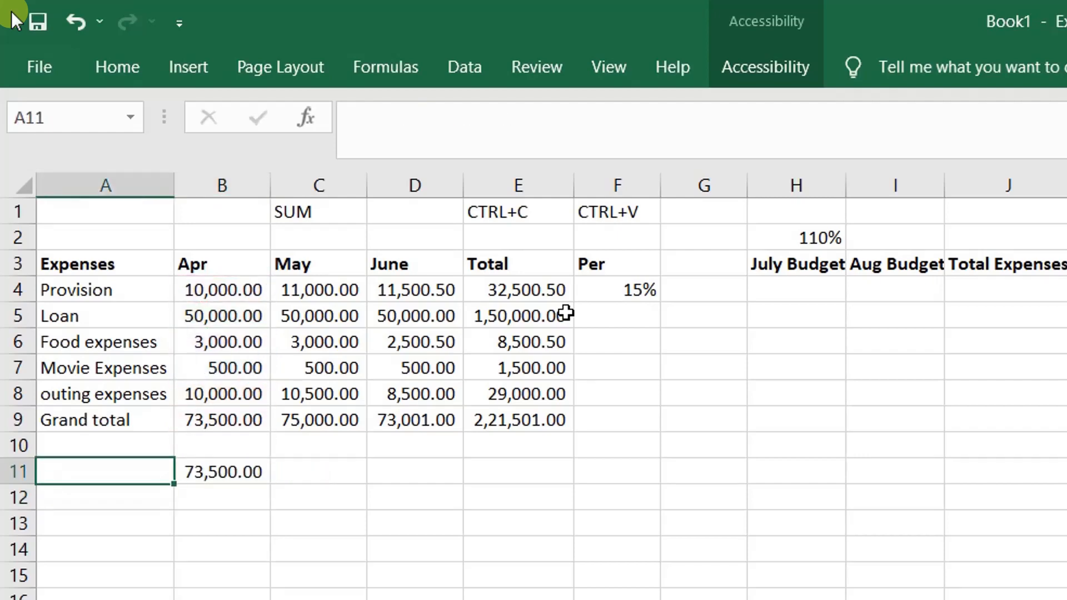
{"action": "type", "text": "Selec"}
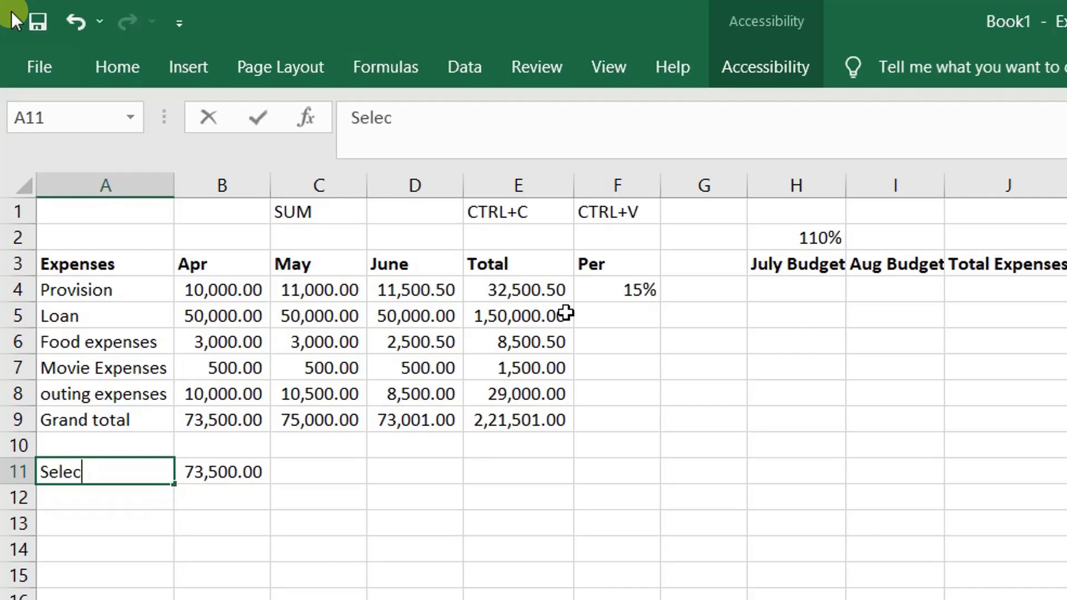
{"action": "type", "text": "ting E"}
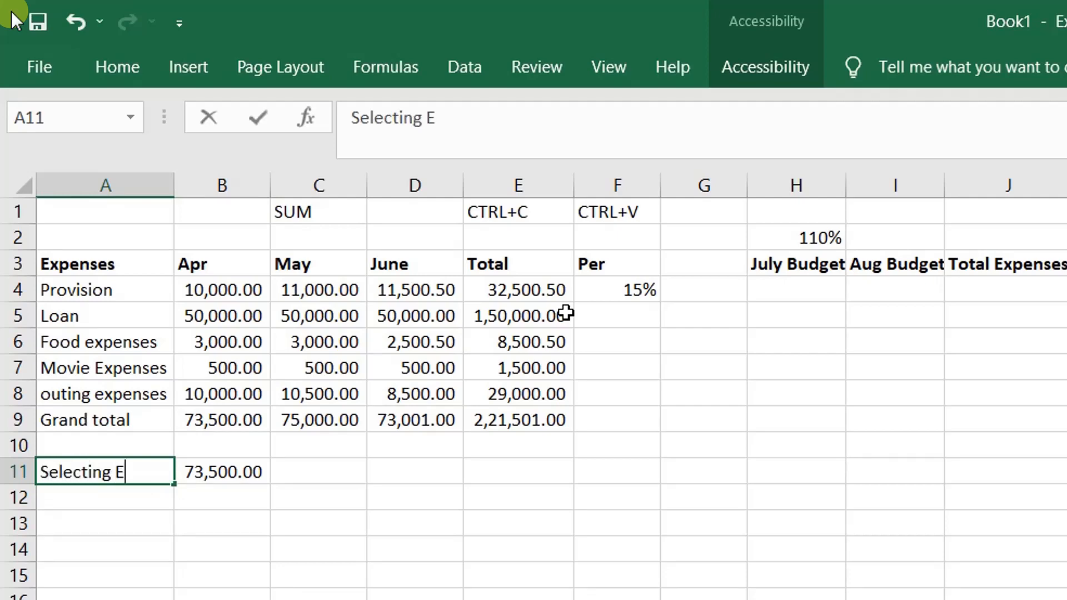
{"action": "type", "text": "ach row"}
{"action": "key", "text": "Return"}
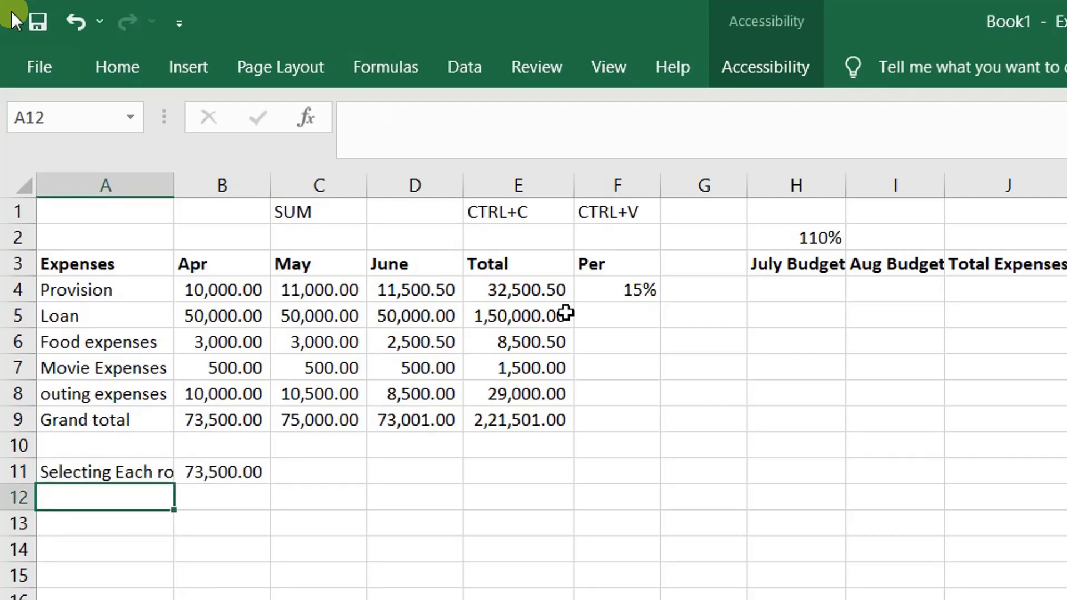
- Autofit column A to the width of the label in A11
{"action": "key", "text": "Up"}
{"action": "type", "text": "oca"}
{"action": "key", "text": "Escape"}
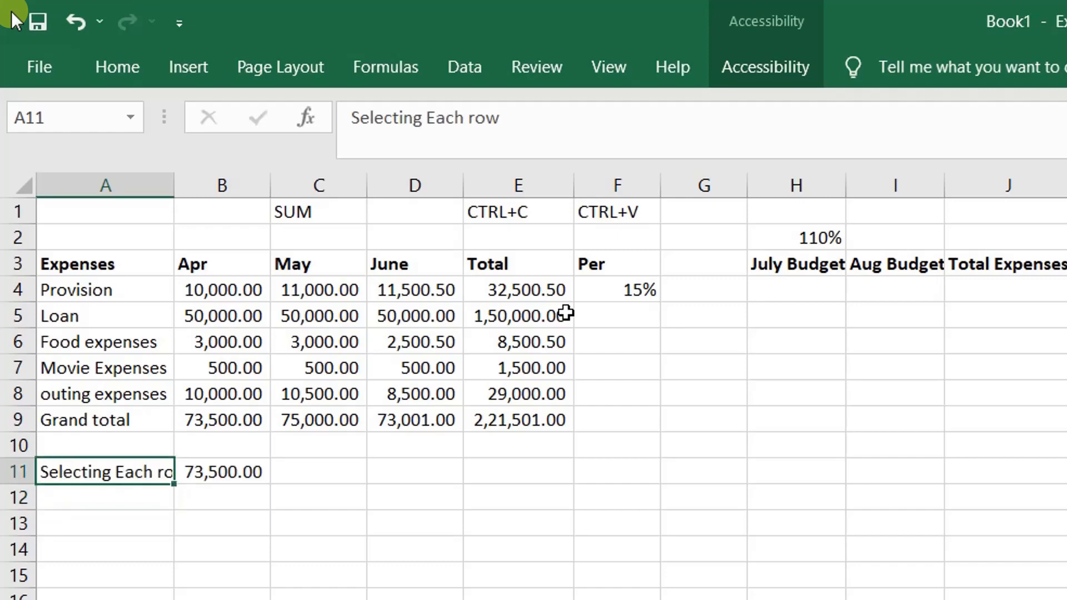
{"action": "key", "text": "a"}
- Enter the label "SUM" in A12
{"action": "key", "text": "Down"}
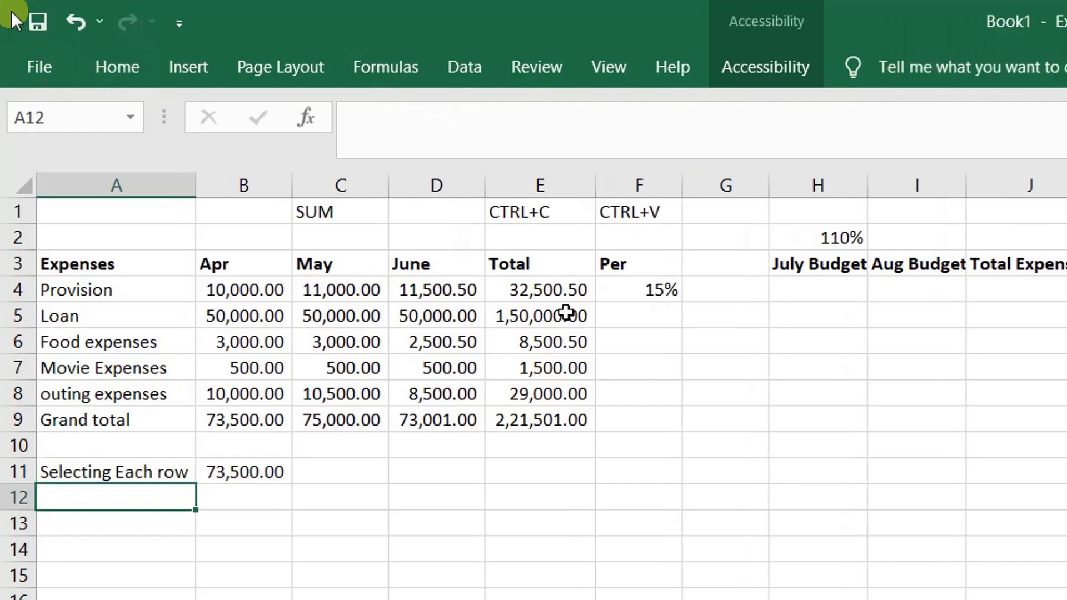
{"action": "type", "text": "SUM"}
{"action": "key", "text": "Return"}
- Total the April expenses in B12 with the SUM function over B4:B8
{"action": "key", "text": "Right"}
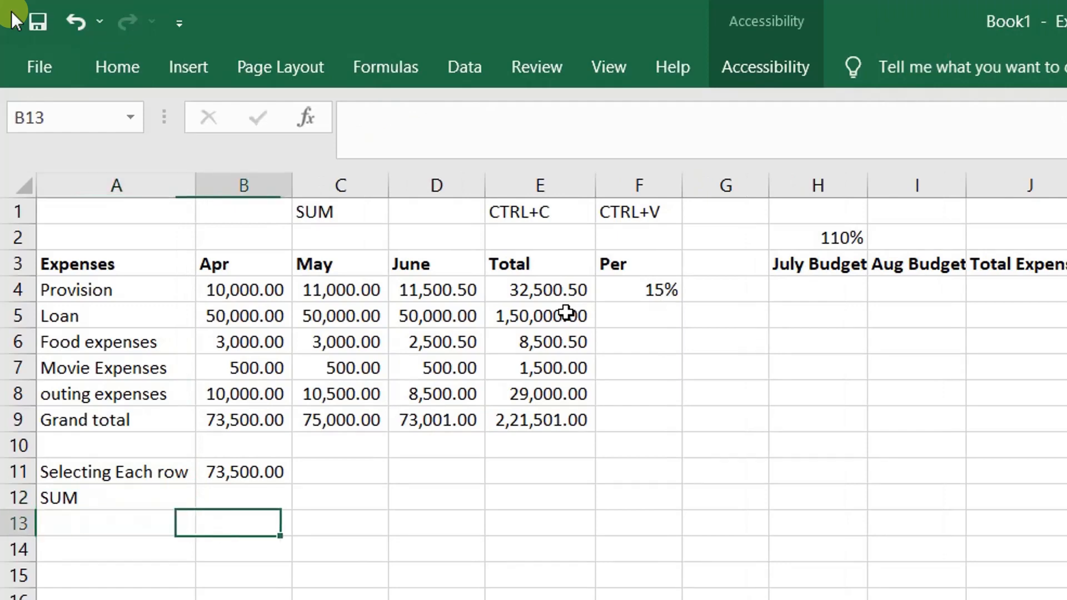
{"action": "key", "text": "Up"}
{"action": "type", "text": "=sum"}
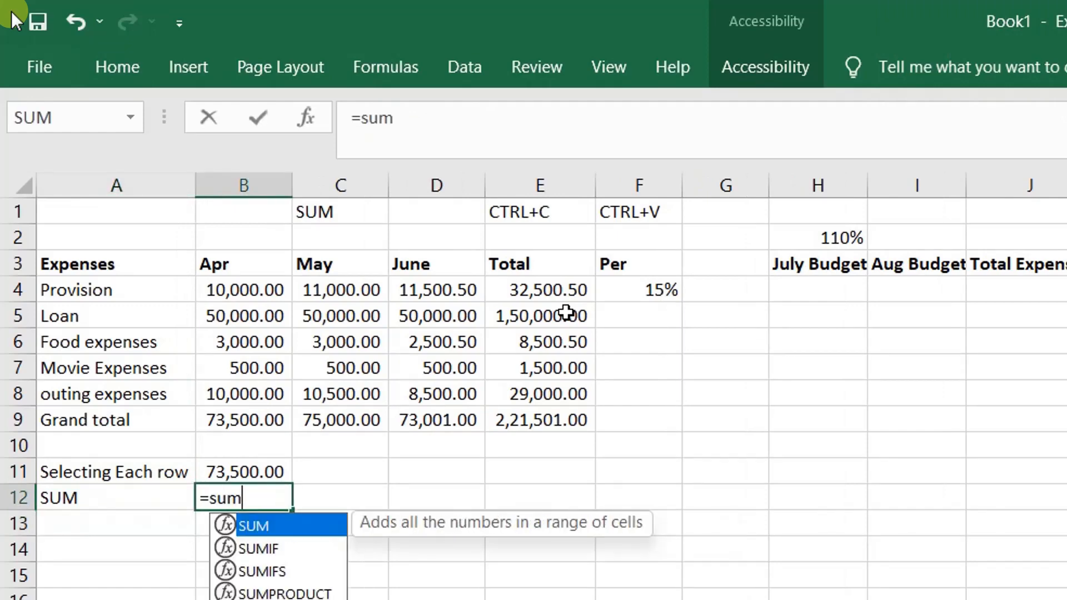
{"action": "type", "text": "("}
{"action": "key", "text": "Up"}
{"action": "key", "text": "Up"}
{"action": "key", "text": "Up"}
{"action": "key", "text": "Up"}
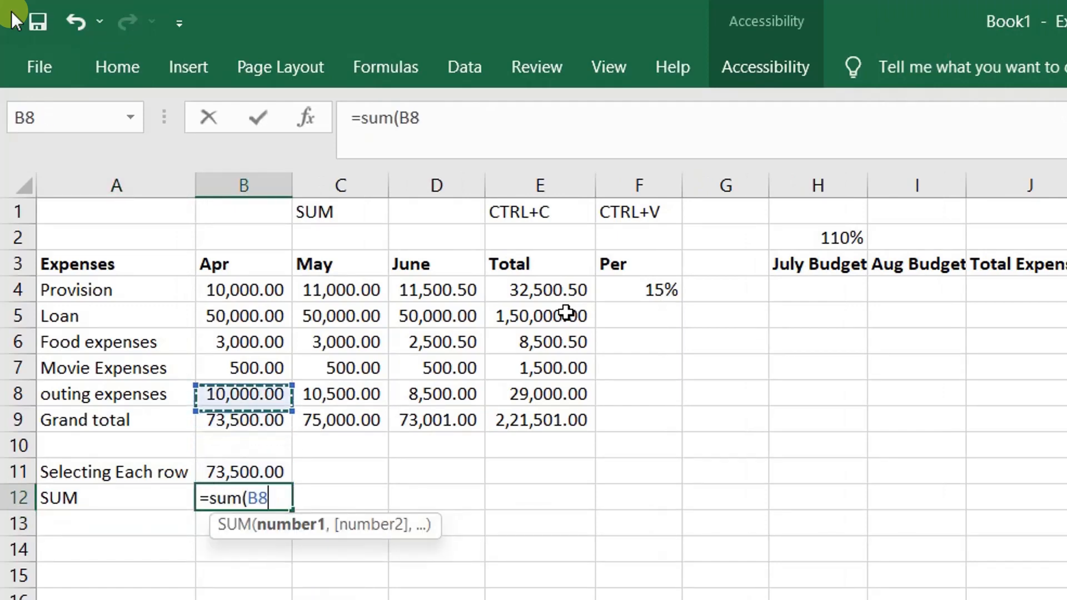
{"action": "key", "text": "shift+Up"}
{"action": "key", "text": "shift+Up"}
{"action": "key", "text": "shift+Up"}
{"action": "key", "text": "shift+Up"}
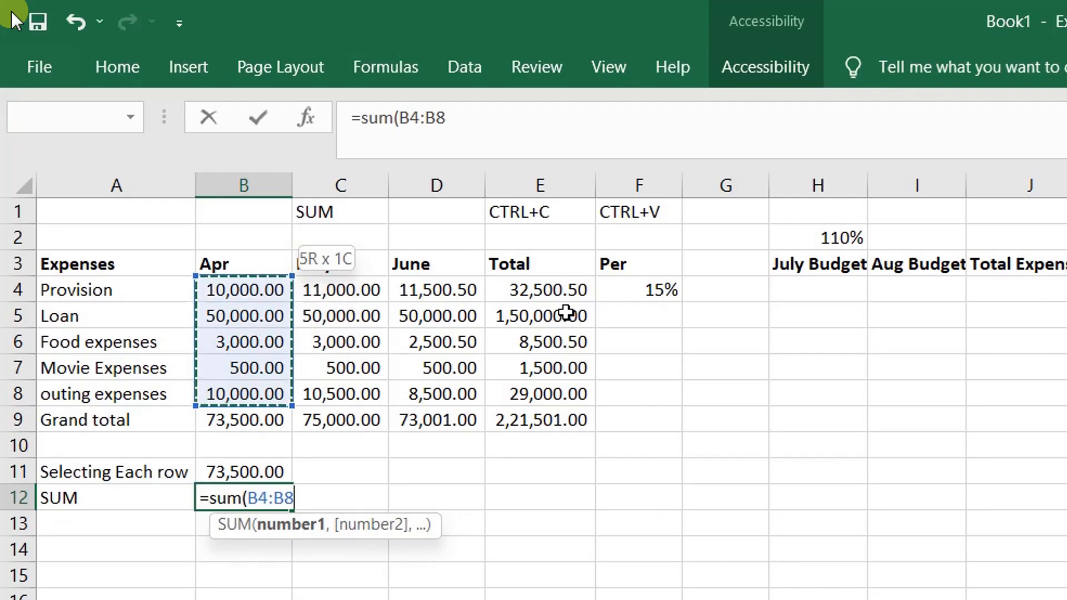
{"action": "type", "text": ")"}
{"action": "key", "text": "Return"}
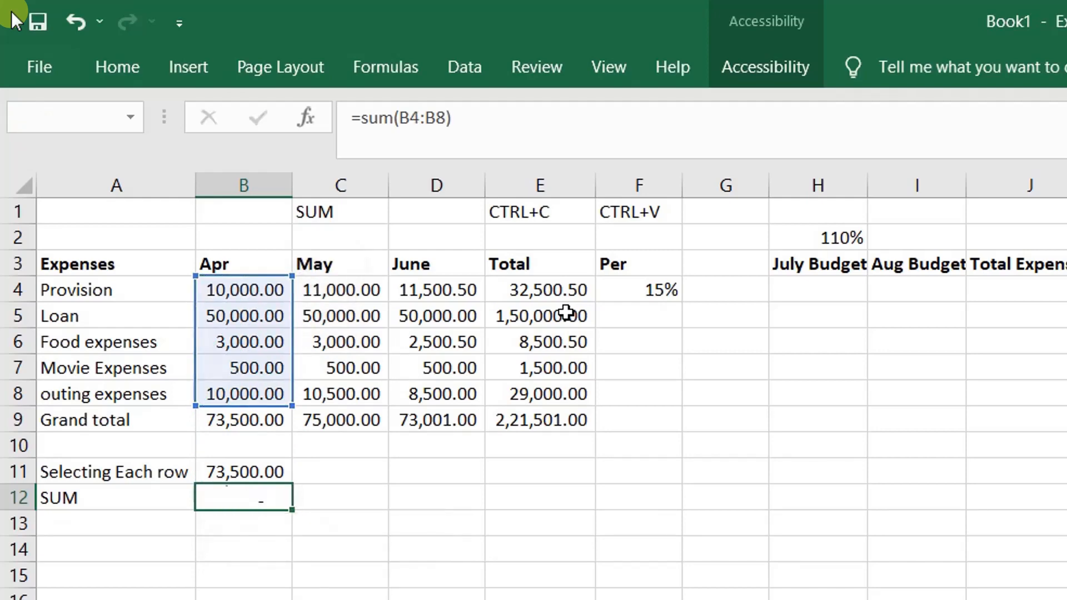
- Enter the label "Alt+=" in A13
{"action": "key", "text": "Left"}
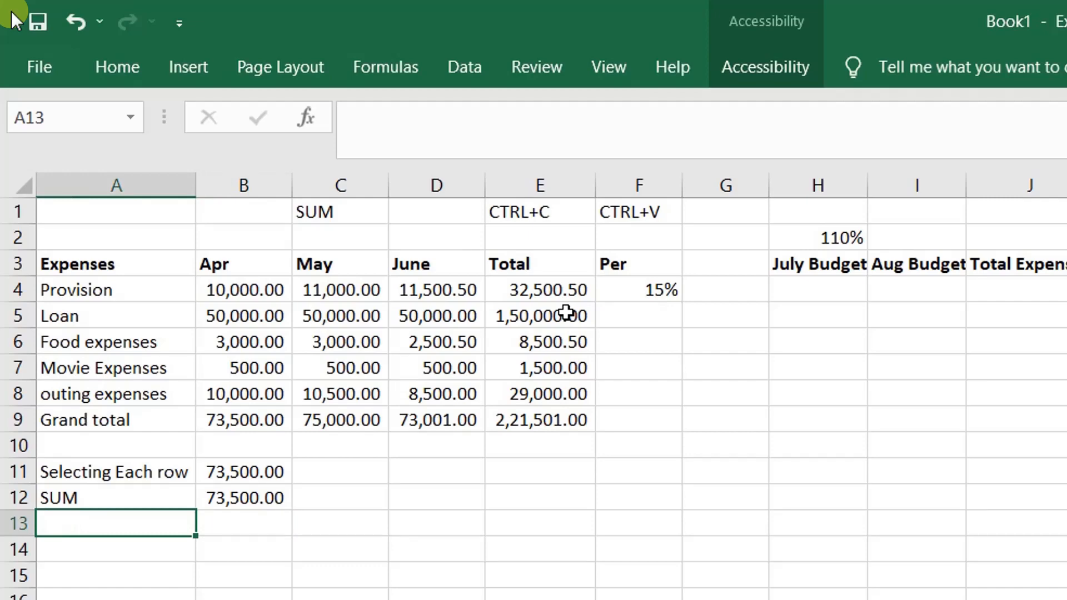
{"action": "type", "text": "ALt"}
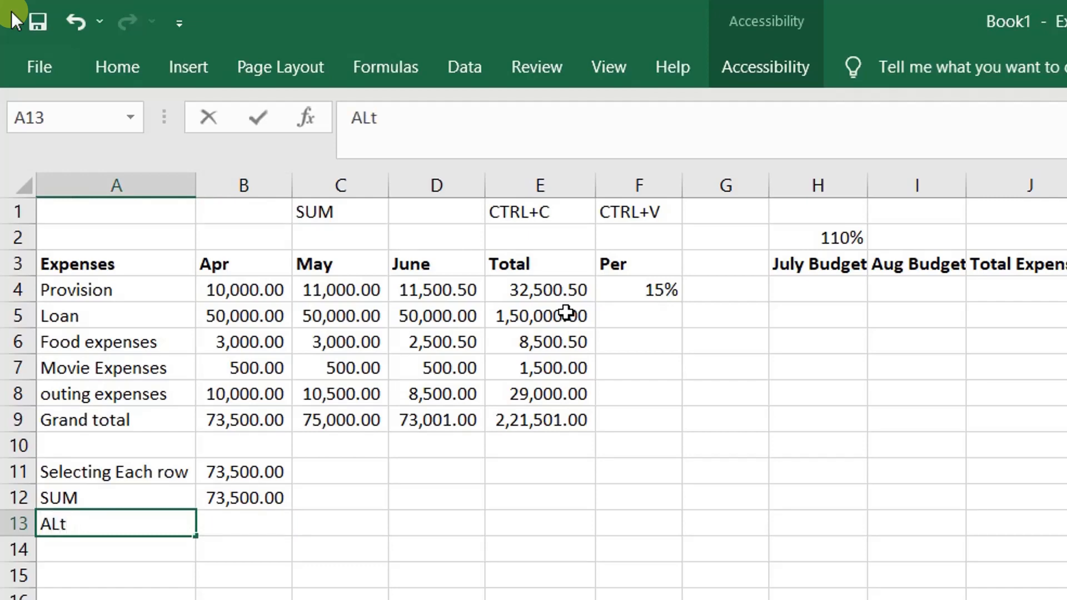
{"action": "type", "text": "+="}
{"action": "key", "text": "Return"}
- Total the April expenses in B13 with AutoSum over B4:B8, and check the resulting formula
{"action": "key", "text": "Up"}
{"action": "key", "text": "Right"}
{"action": "key", "text": "F2"}
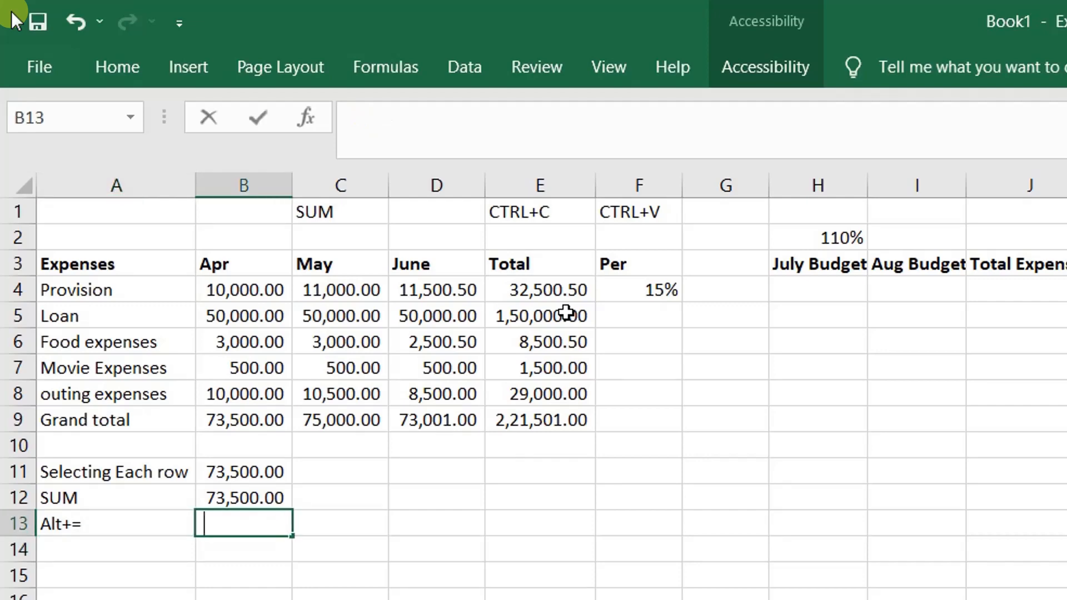
{"action": "key", "text": "alt+equal"}
{"action": "key", "text": "Up"}
{"action": "key", "text": "Up"}
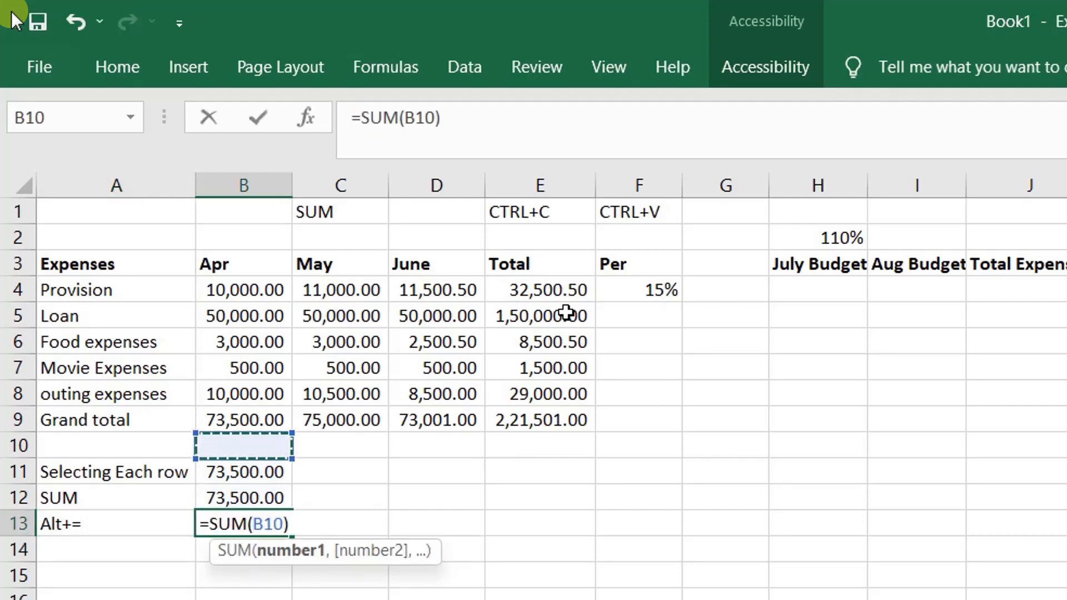
{"action": "key", "text": "Up"}
{"action": "key", "text": "Up"}
{"action": "key", "text": "shift+Up"}
{"action": "key", "text": "shift+Up"}
{"action": "key", "text": "shift+Up"}
{"action": "key", "text": "shift+Up"}
{"action": "key", "text": "Return"}
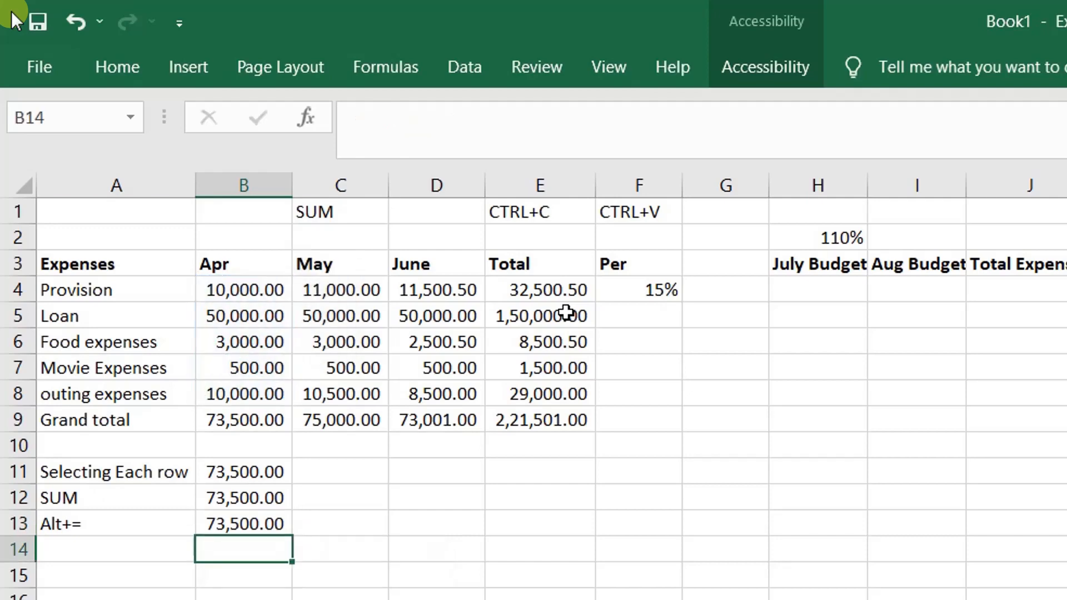
{"action": "key", "text": "Up"}
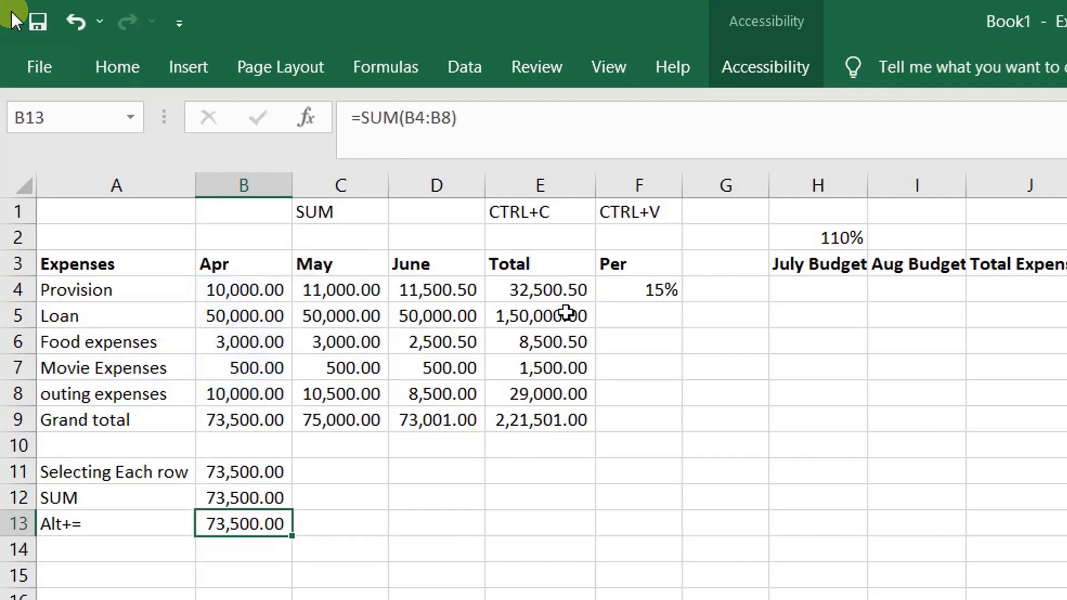
{"action": "key", "text": "Up"}
{"action": "key", "text": "Down"}
{"action": "key", "text": "Down"}
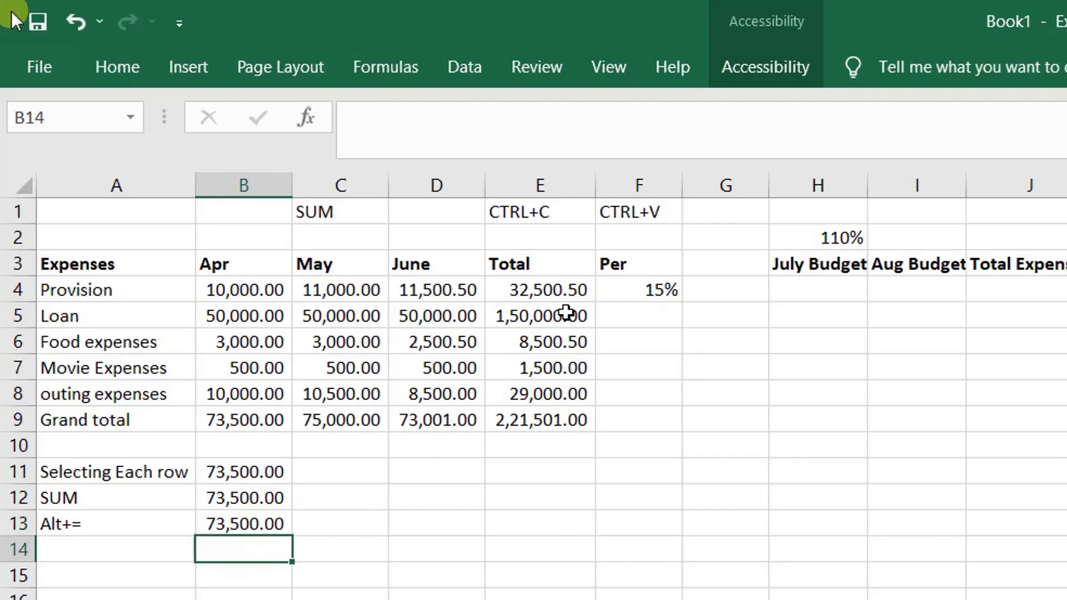
- Clear the SUM, CTRL+C and CTRL+V notes from C1:F1
{"action": "key", "text": "Left"}
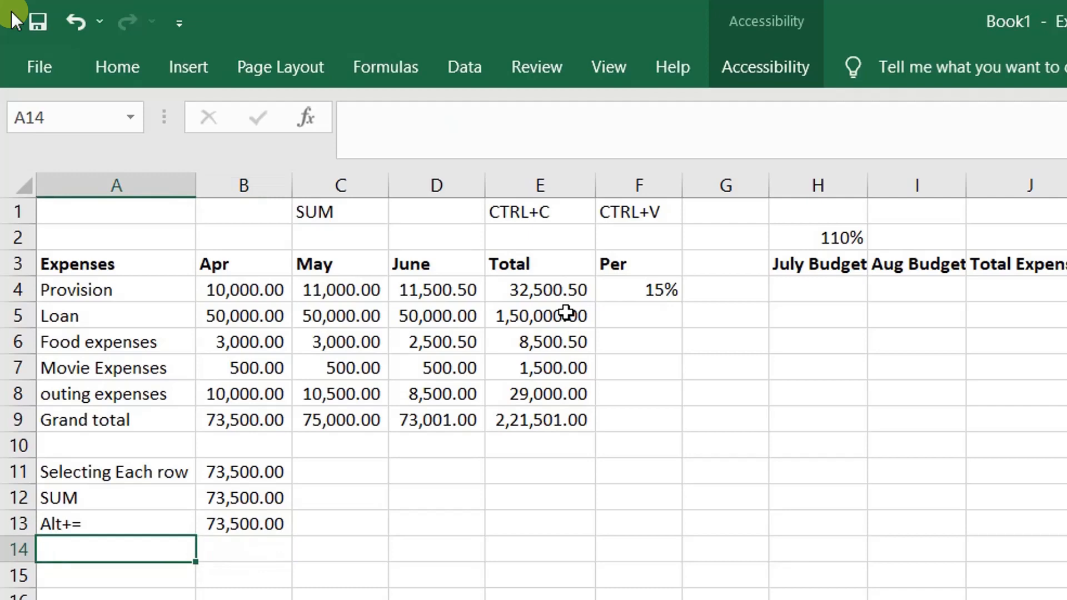
{"action": "key", "text": "Up"}
{"action": "key", "text": "Up"}
{"action": "key", "text": "Up"}
{"action": "key", "text": "Up"}
{"action": "key", "text": "Up"}
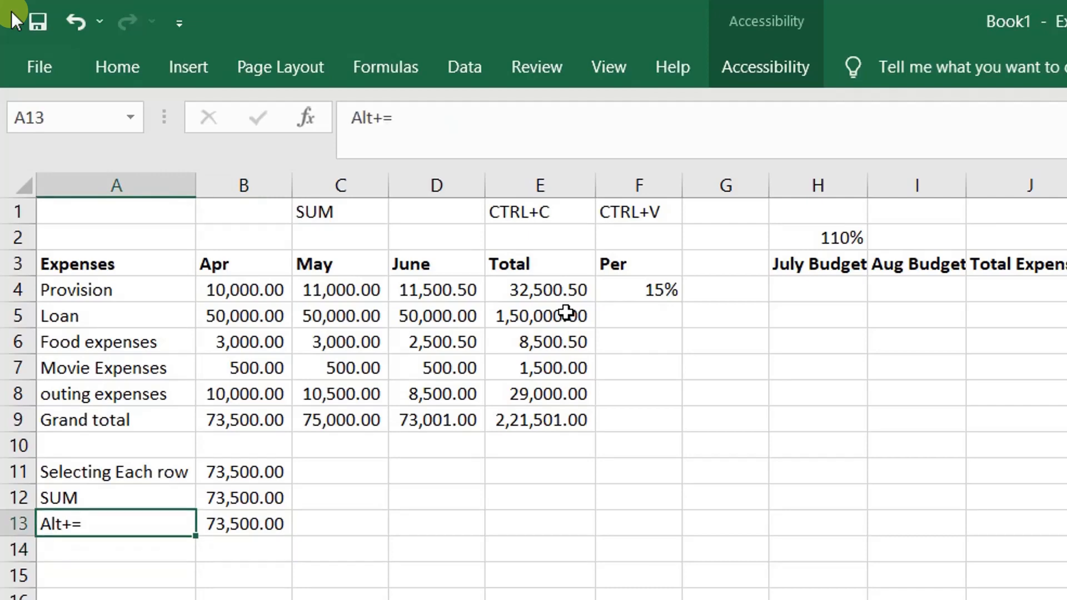
{"action": "key", "text": "Right"}
{"action": "key", "text": "Up"}
{"action": "key", "text": "Up"}
{"action": "key", "text": "Up"}
{"action": "key", "text": "Up"}
{"action": "key", "text": "Up"}
{"action": "key", "text": "Up"}
{"action": "key", "text": "Up"}
{"action": "key", "text": "Up"}
{"action": "key", "text": "Right"}
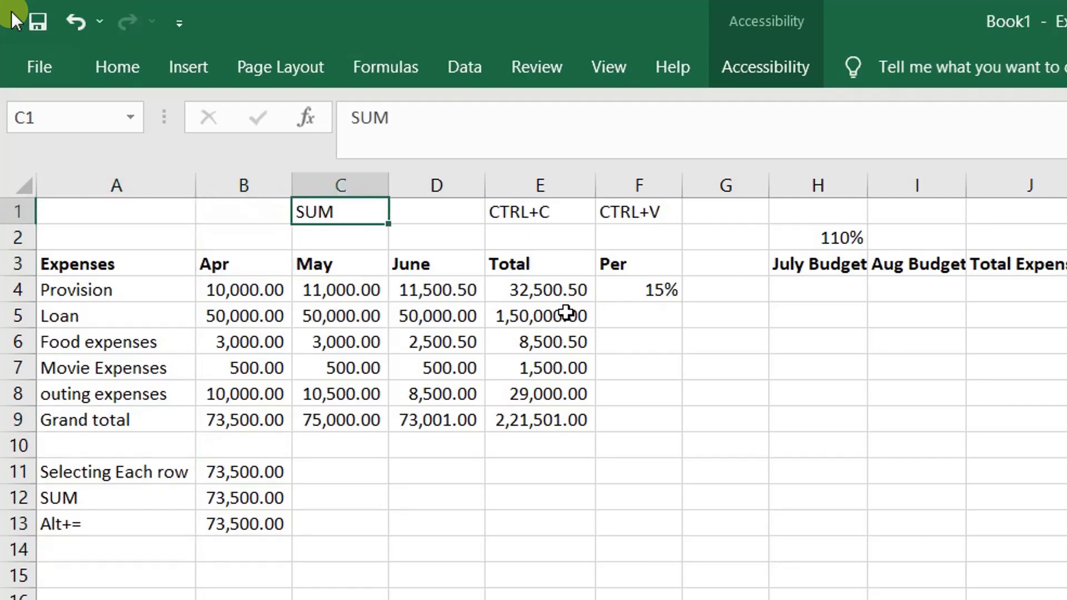
{"action": "key", "text": "shift+Right"}
{"action": "key", "text": "shift+Right"}
{"action": "key", "text": "shift+Right"}
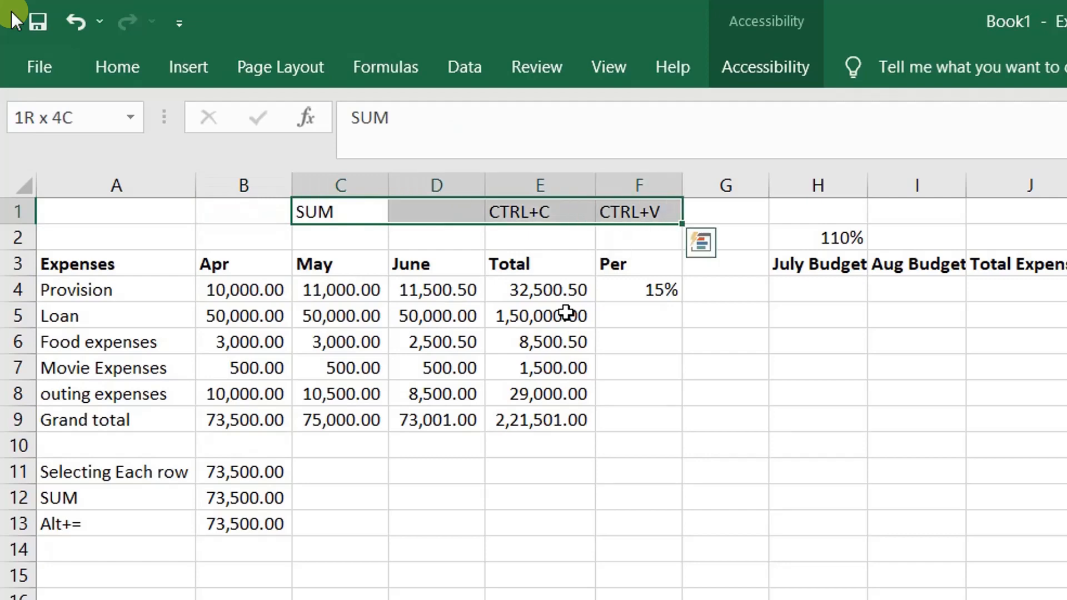
{"action": "key", "text": "Delete"}
{"action": "key", "text": "Down"}
{"action": "key", "text": "Right"}
{"action": "key", "text": "Right"}
{"action": "key", "text": "Right"}
{"action": "key", "text": "Right"}
{"action": "key", "text": "Right"}
{"action": "key", "text": "Down"}
{"action": "key", "text": "Down"}
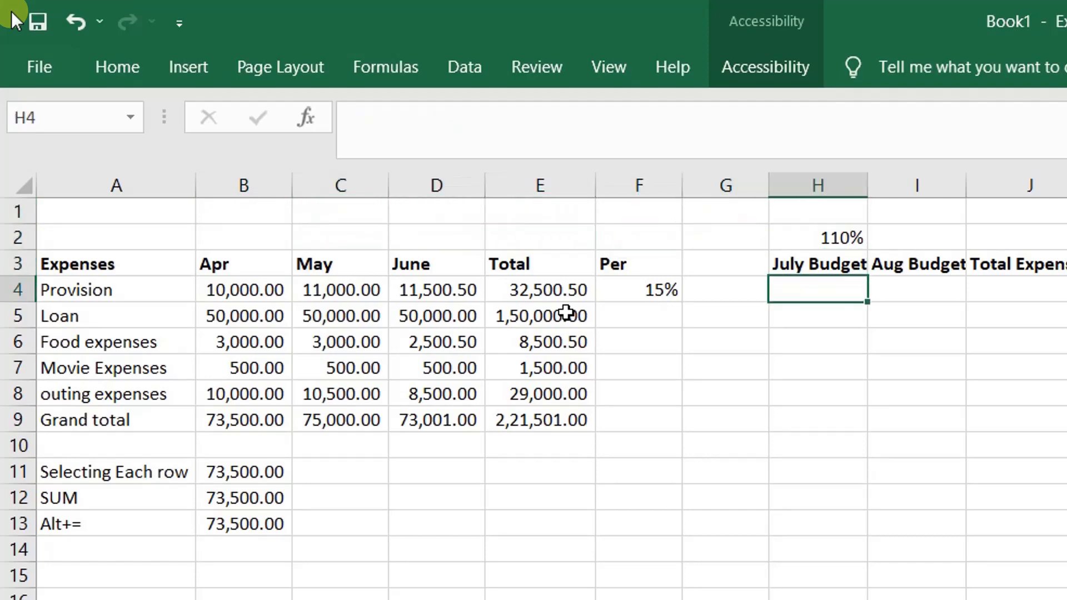
{"action": "key", "text": "Left"}
{"action": "key", "text": "Left"}
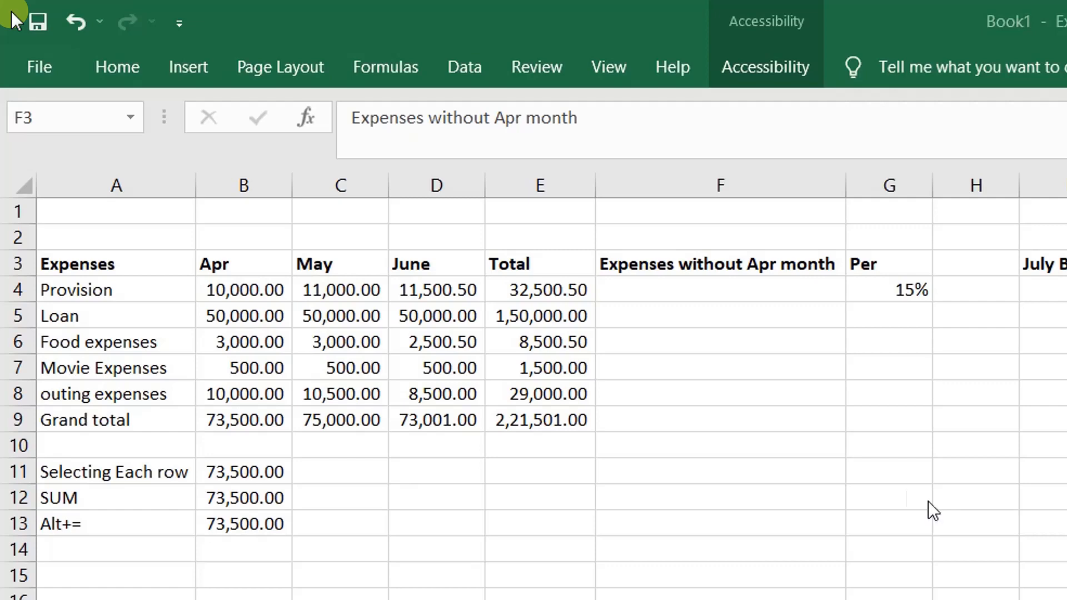
- Calculate the Provision expenses without April in F4 by subtracting April from the total with =E4-B4
{"action": "left_click", "coordinate": [693, 267]}
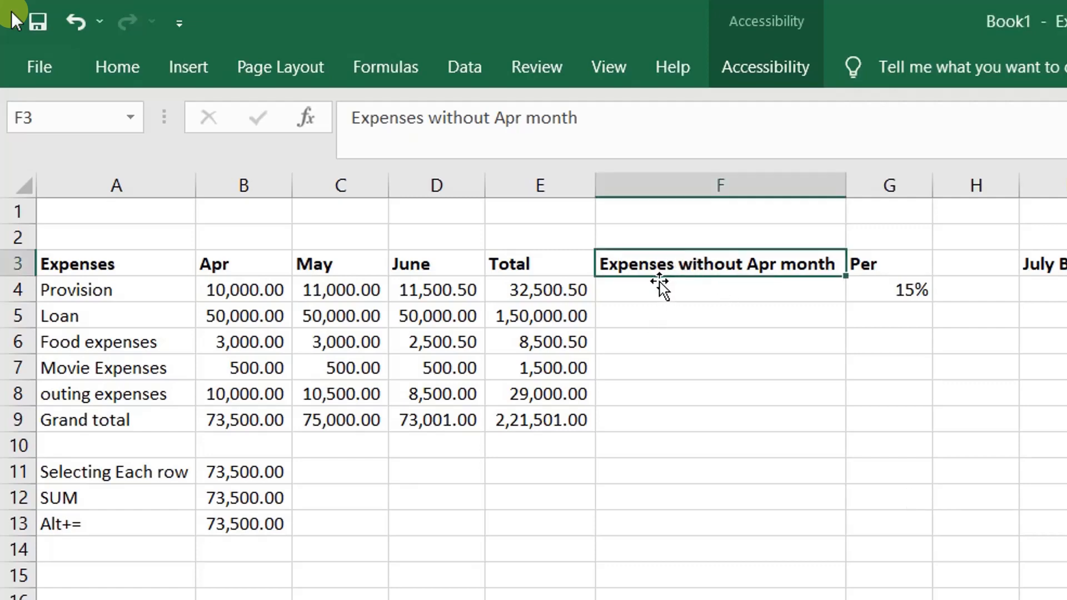
{"action": "left_click", "coordinate": [772, 296]}
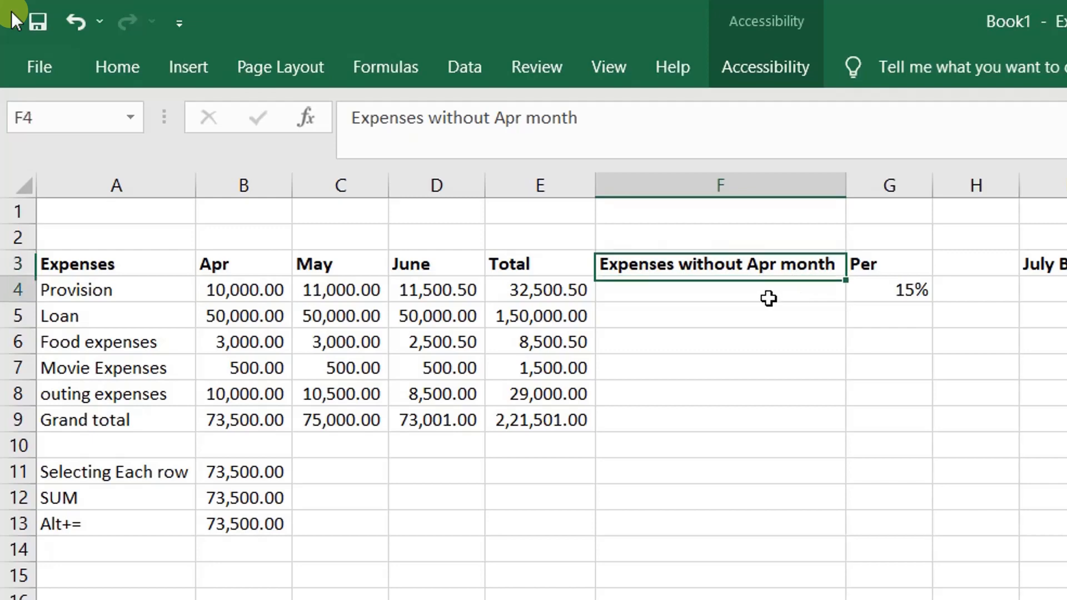
{"action": "left_click", "coordinate": [534, 296]}
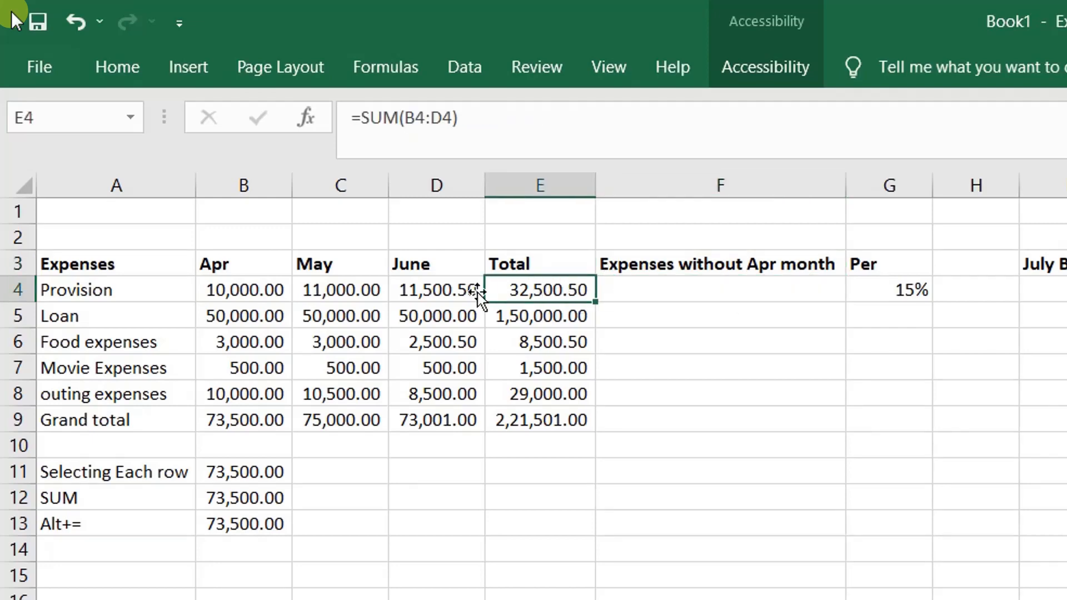
{"action": "key", "text": "Right"}
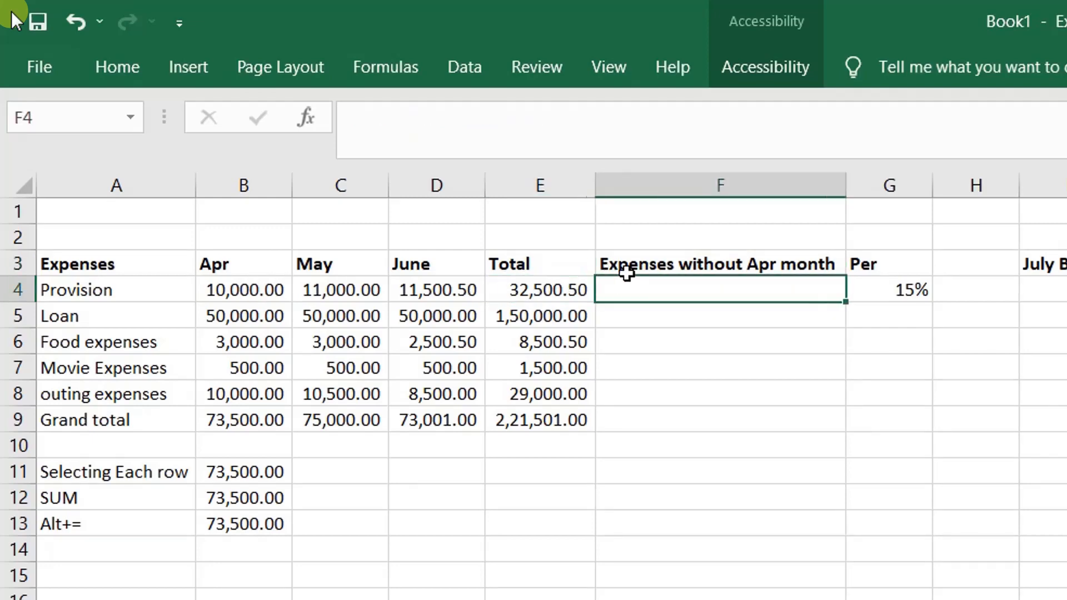
{"action": "type", "text": "="}
{"action": "key", "text": "Left"}
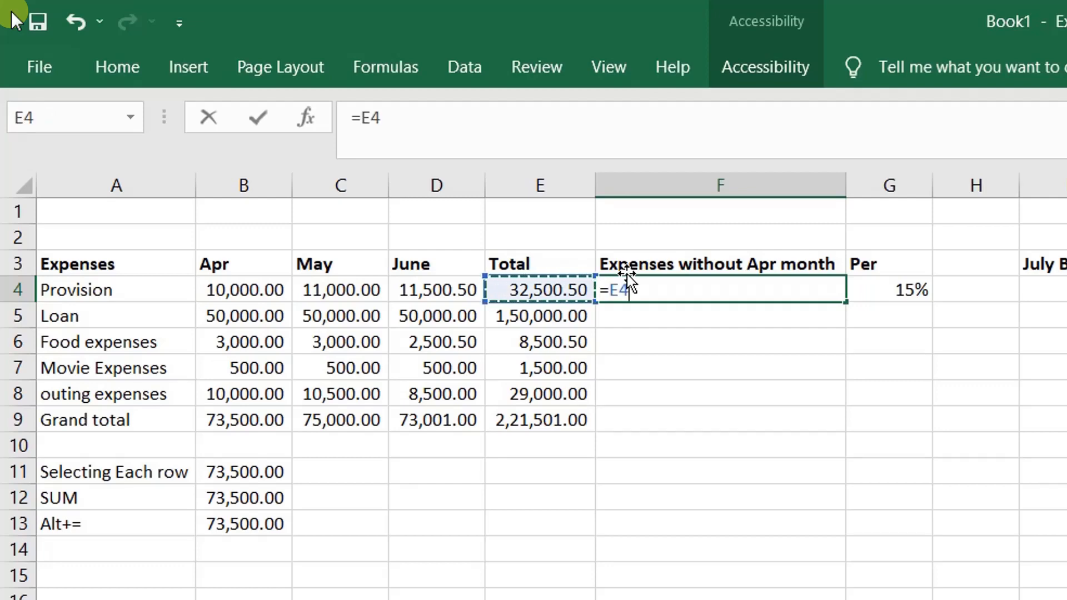
{"action": "key", "text": "BackSpace"}
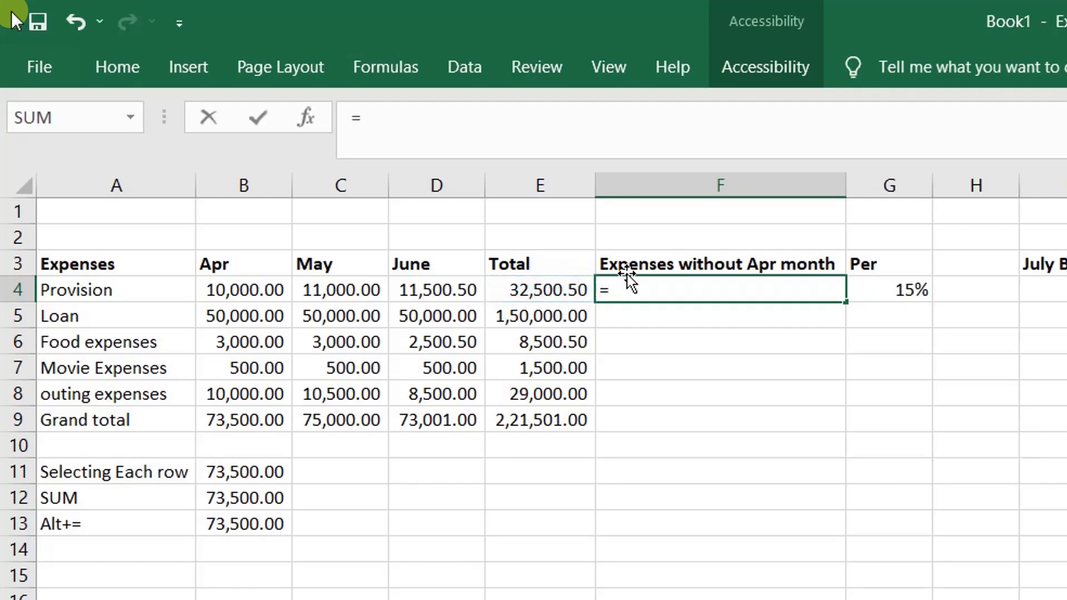
{"action": "key", "text": "Left"}
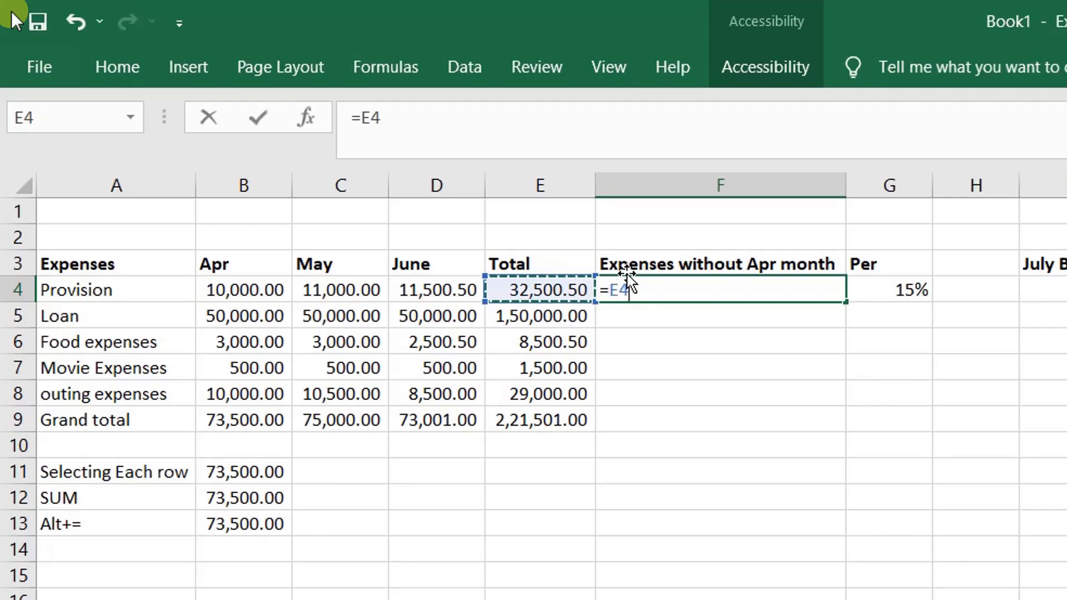
{"action": "type", "text": "-"}
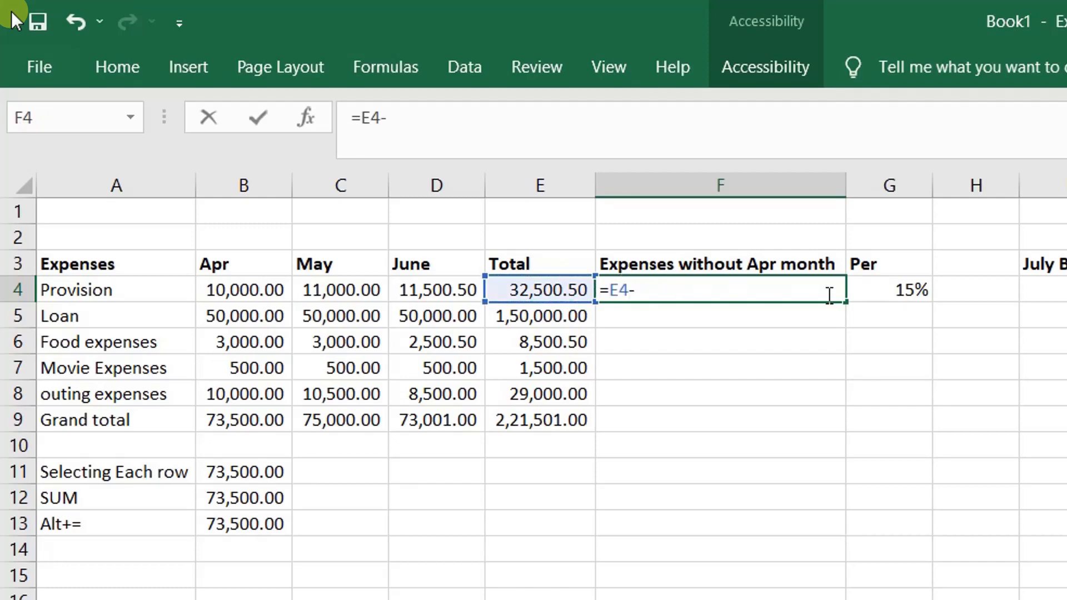
{"action": "left_click", "coordinate": [229, 292]}
{"action": "key", "text": "Return"}
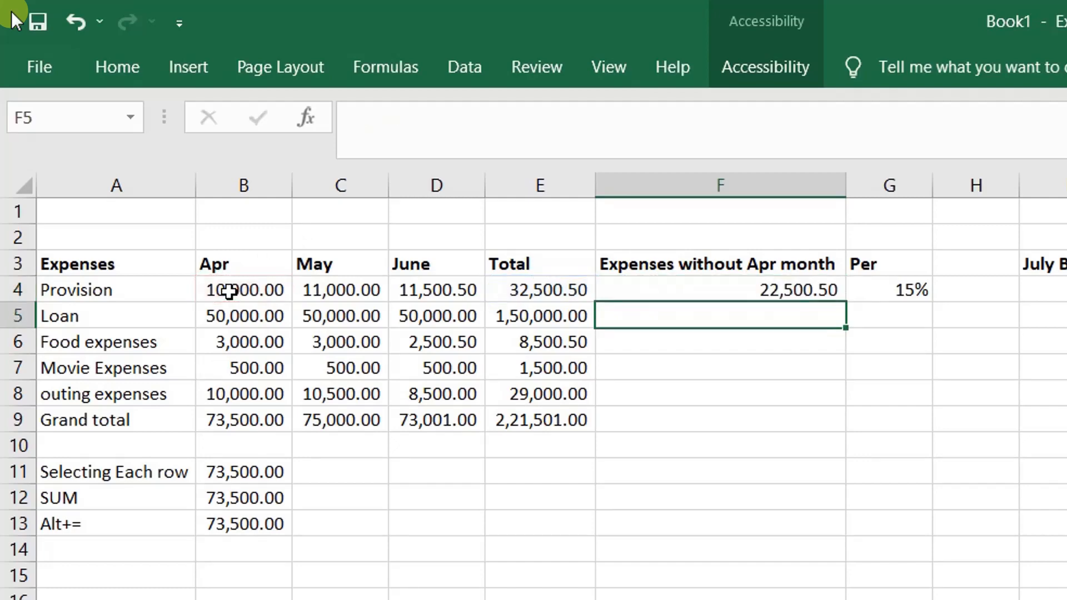
- Copy the F4 subtraction formula into F5:F8 for the remaining expense rows and check the pasted formulas
{"action": "key", "text": "Up"}
{"action": "key", "text": "ctrl+c"}
{"action": "key", "text": "Down"}
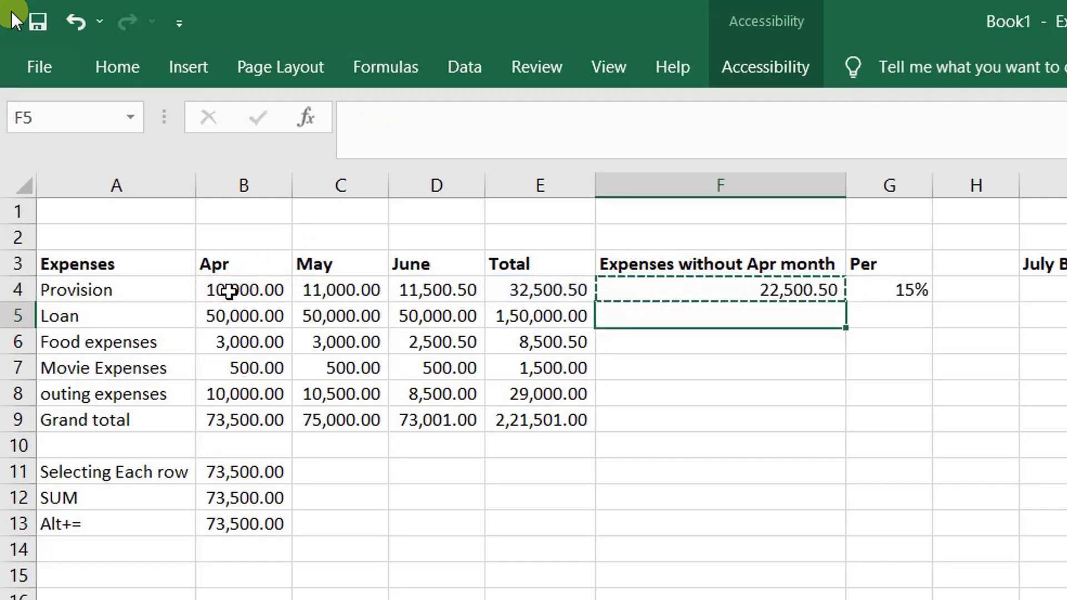
{"action": "key", "text": "shift+Down"}
{"action": "key", "text": "shift+Down"}
{"action": "key", "text": "shift+Down"}
{"action": "key", "text": "shift+Down"}
{"action": "key", "text": "shift+Up"}
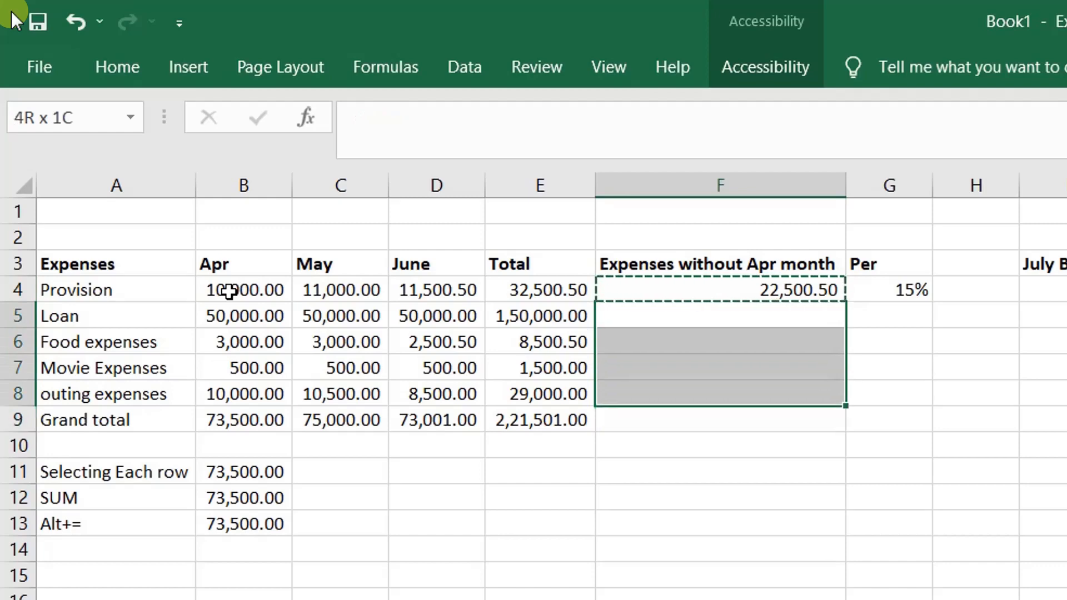
{"action": "key", "text": "ctrl+v"}
{"action": "key", "text": "ctrl+Down"}
{"action": "key", "text": "Down"}
{"action": "key", "text": "Down"}
{"action": "key", "text": "Up"}
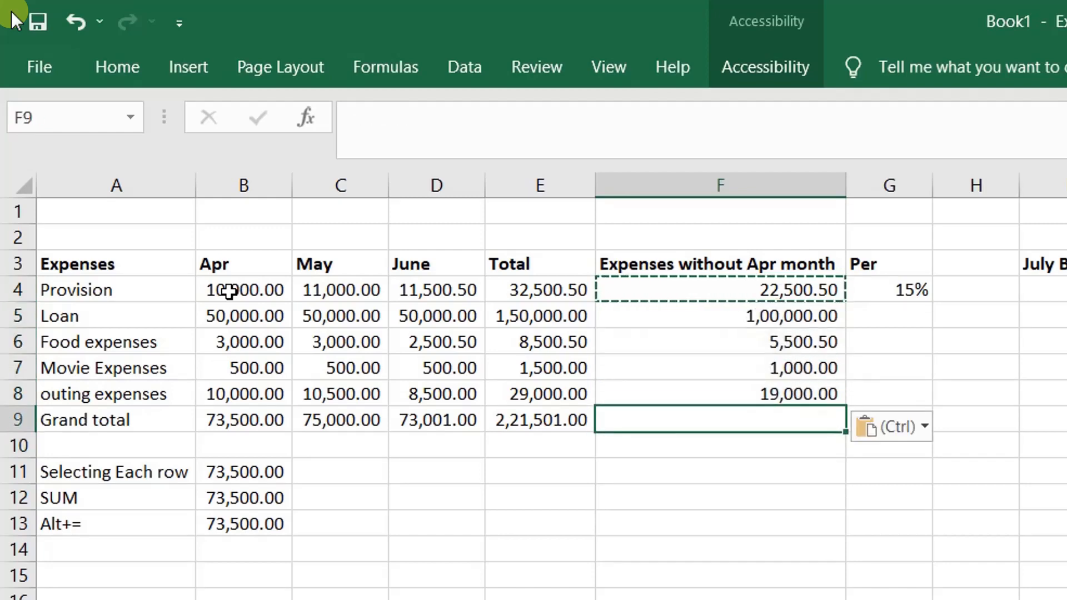
{"action": "key", "text": "Up"}
{"action": "key", "text": "Up"}
{"action": "key", "text": "Up"}
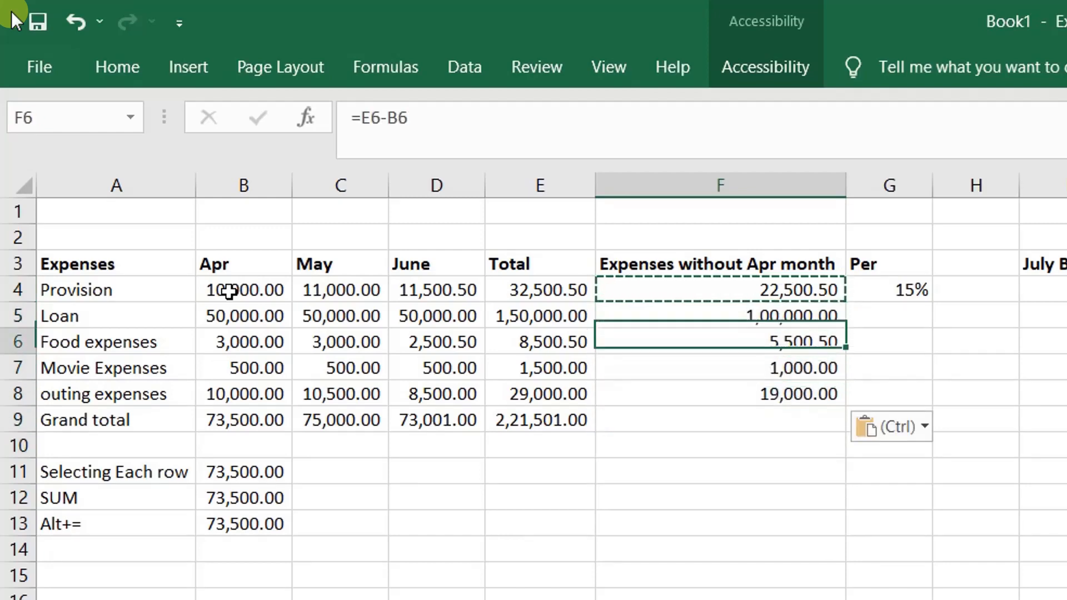
- Total the expenses without April in F9 with AutoSum over F4:F8
{"action": "key", "text": "Down"}
{"action": "key", "text": "Down"}
{"action": "key", "text": "Down"}
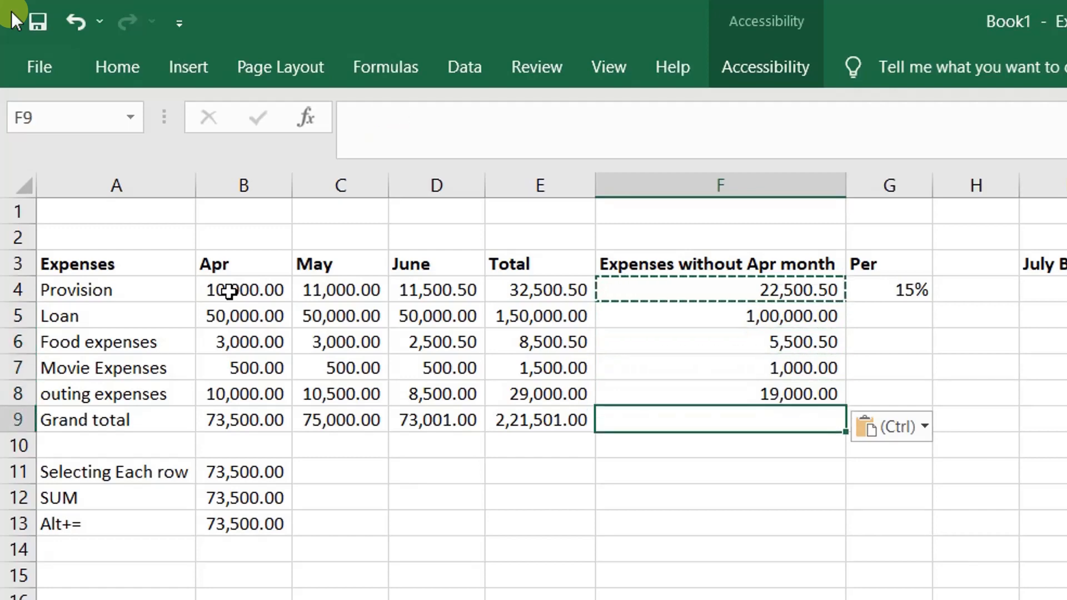
{"action": "key", "text": "alt+equal"}
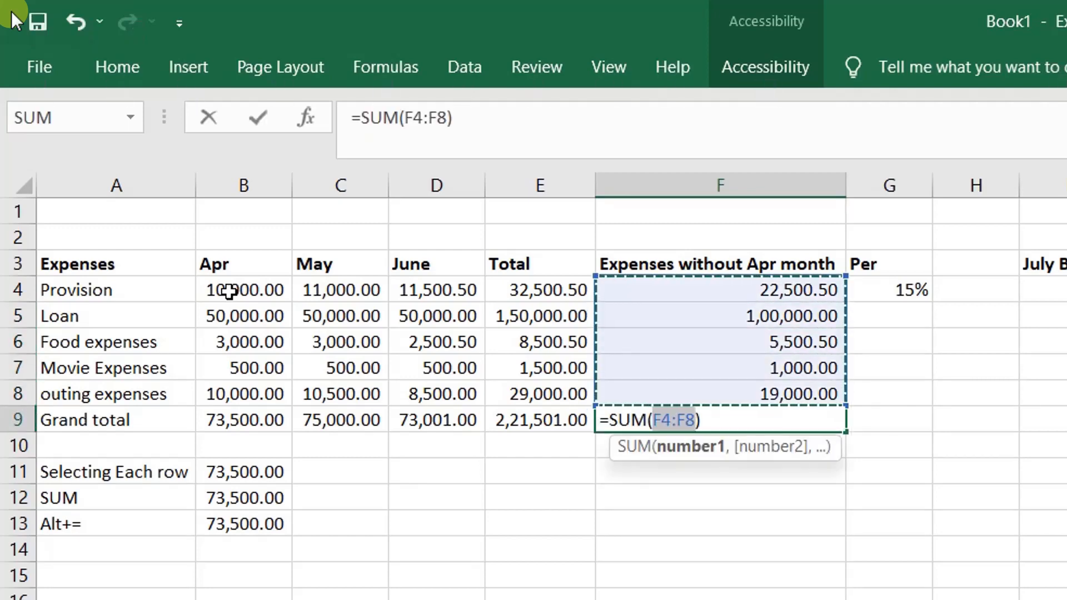
{"action": "key", "text": "ctrl+Return"}
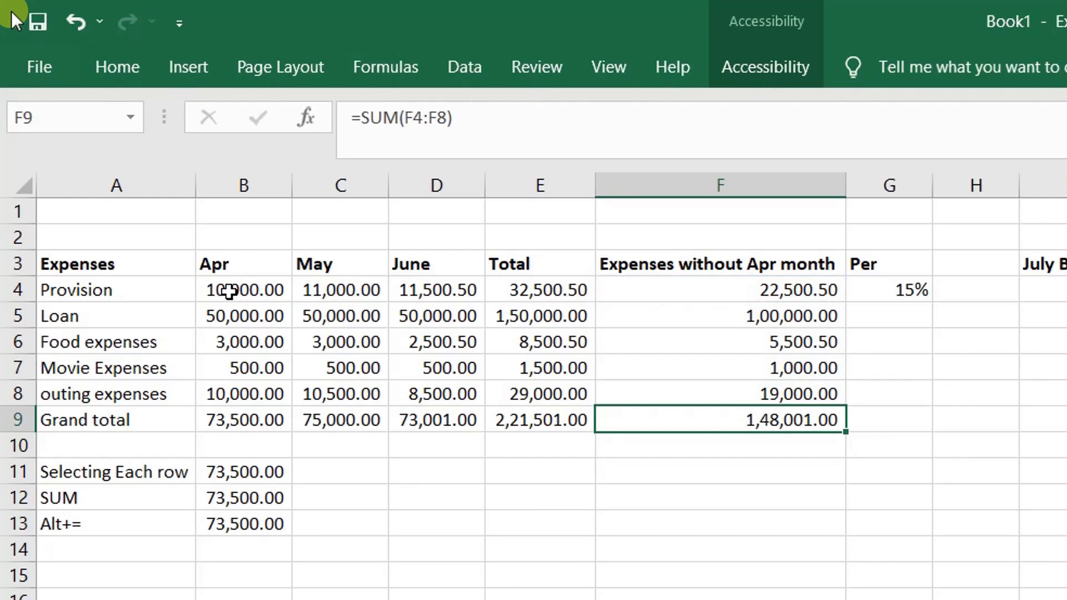
- Enter the label "Subtraction Method" in F2 above the Expenses without Apr month heading
{"action": "key", "text": "ctrl+Up"}
{"action": "key", "text": "Up"}
{"action": "type", "text": "S"}
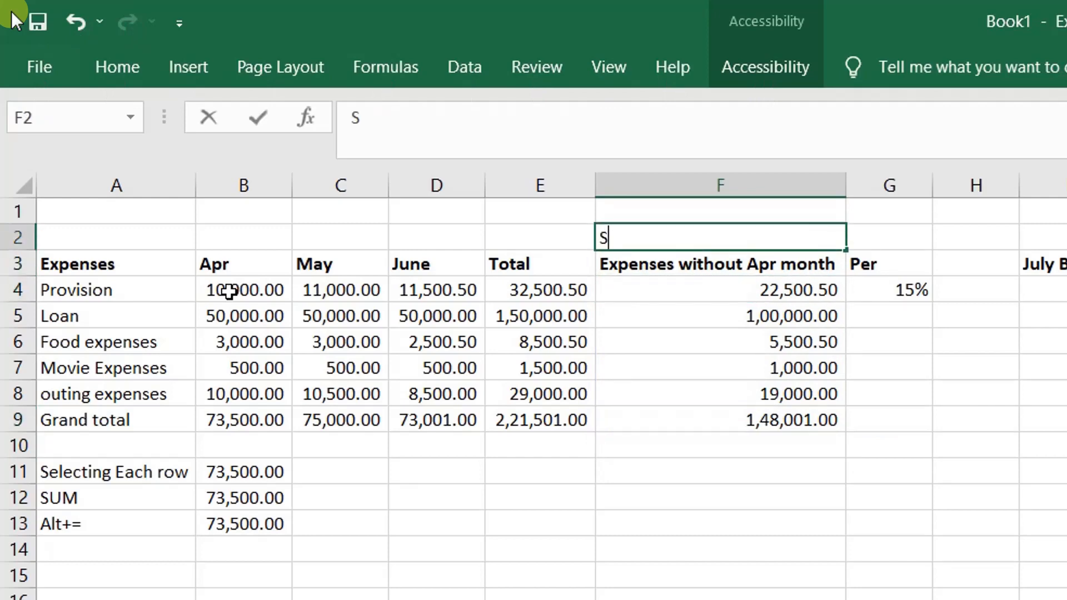
{"action": "type", "text": "ubtraction "}
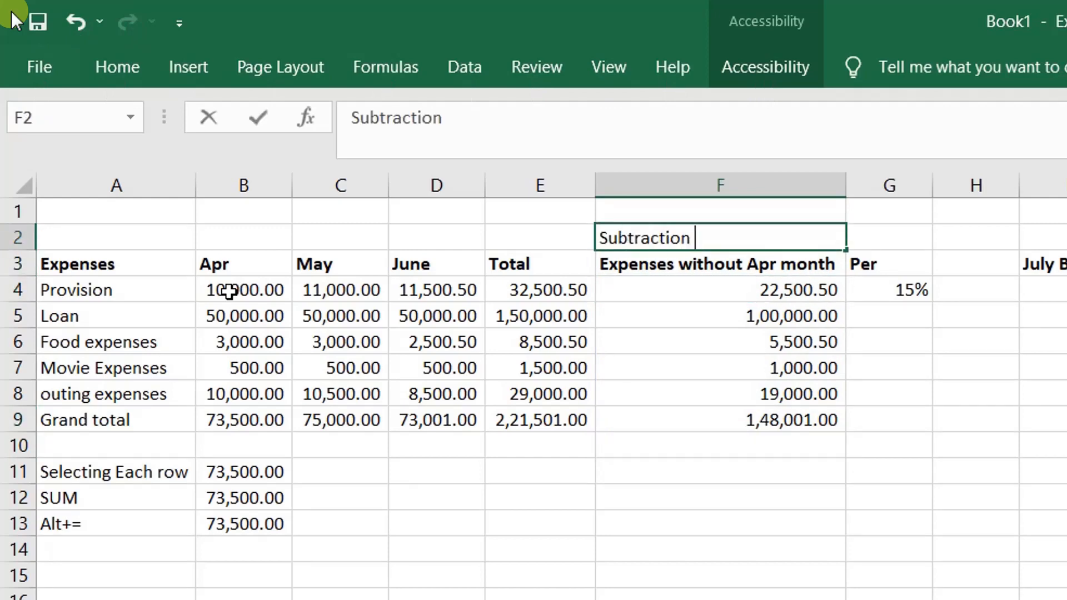
{"action": "type", "text": "Mret"}
{"action": "key", "text": "BackSpace"}
{"action": "key", "text": "BackSpace"}
{"action": "key", "text": "BackSpace"}
{"action": "type", "text": "ethod"}
{"action": "key", "text": "Return"}
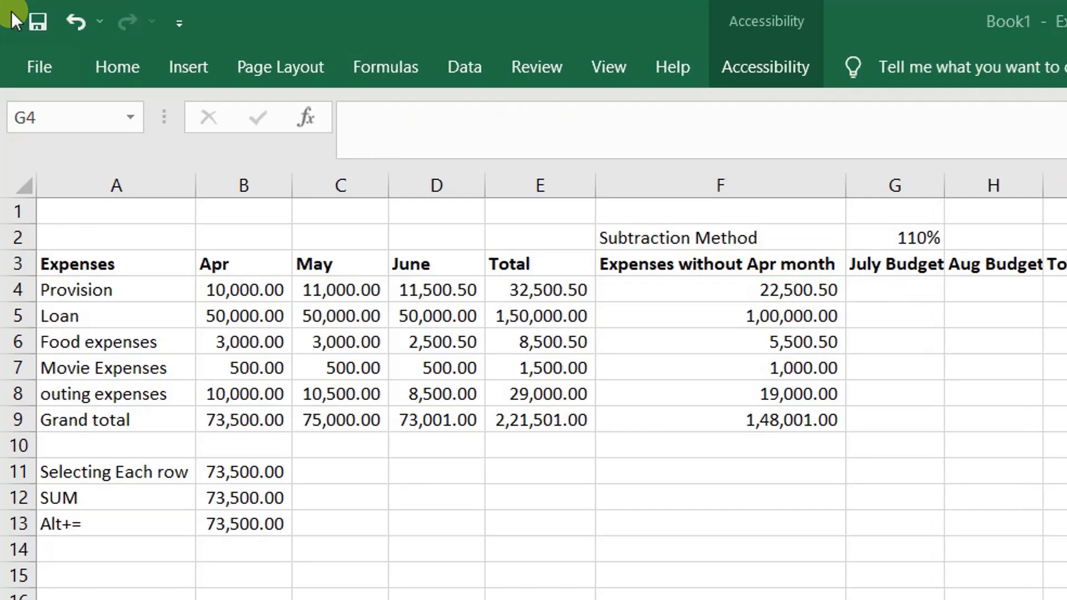
- Calculate the Provision July budget in G4 by multiplying the June amount by the percentage with =D4*G2
{"action": "left_click", "coordinate": [901, 292]}
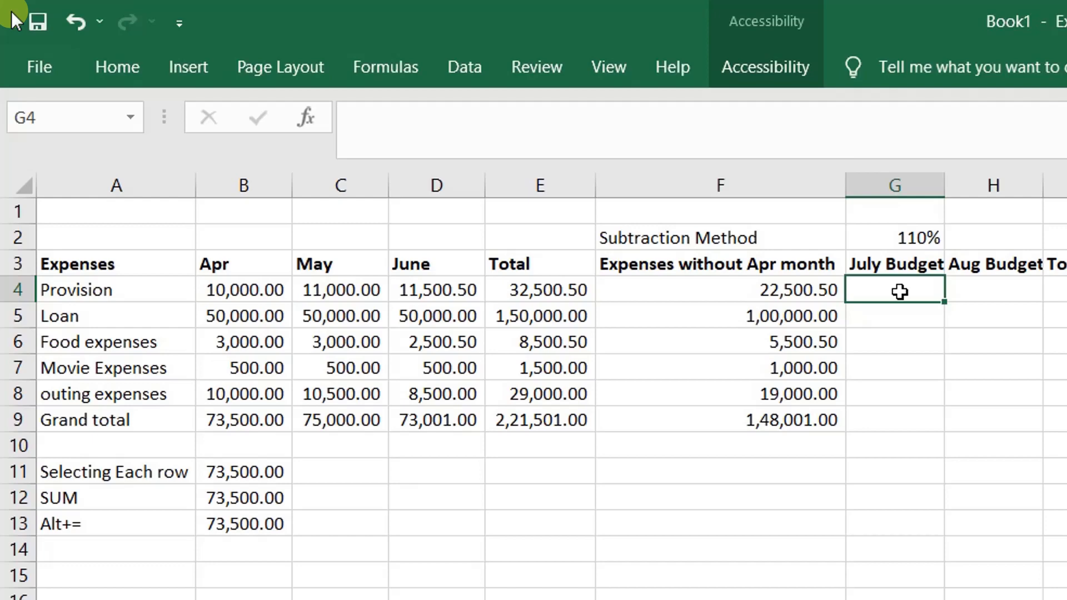
{"action": "key", "text": "Up"}
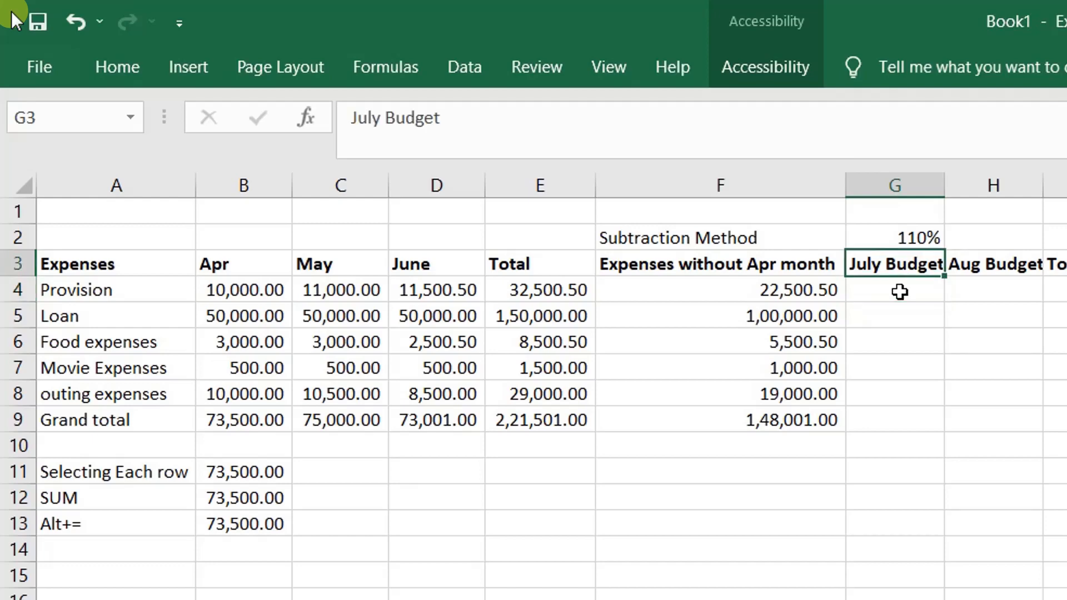
{"action": "key", "text": "Down"}
{"action": "key", "text": "Up"}
{"action": "key", "text": "Down"}
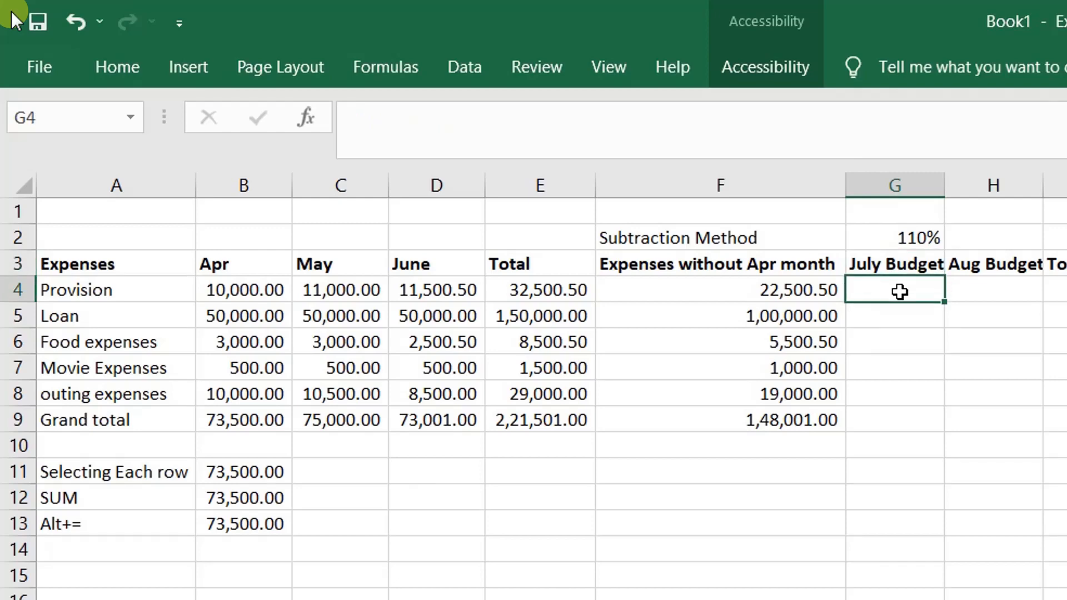
{"action": "key", "text": "Up"}
{"action": "key", "text": "Down"}
{"action": "type", "text": "="}
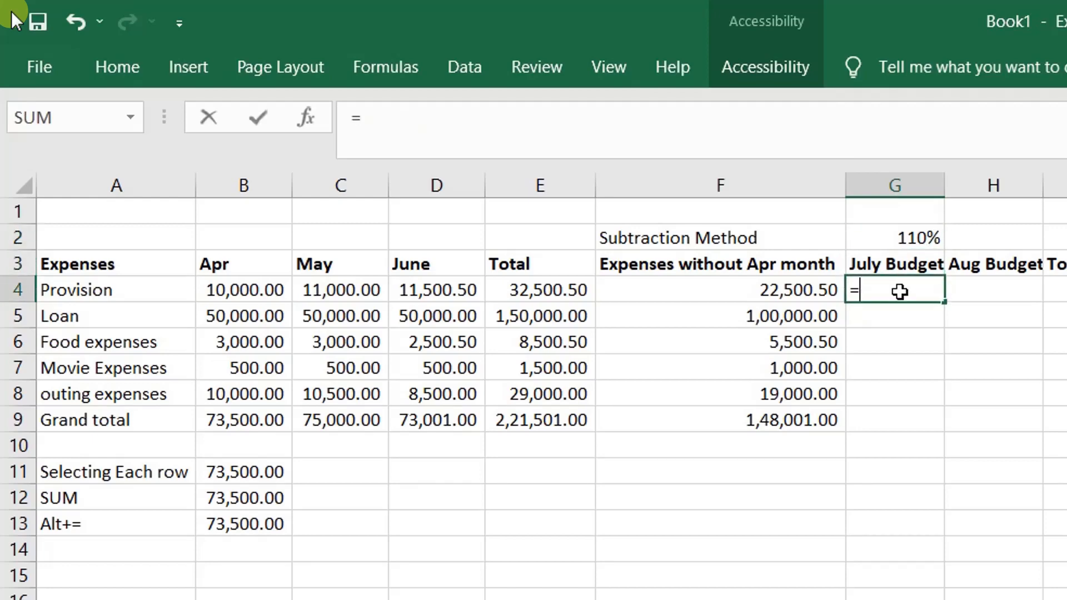
{"action": "key", "text": "Left"}
{"action": "key", "text": "Left"}
{"action": "key", "text": "Left"}
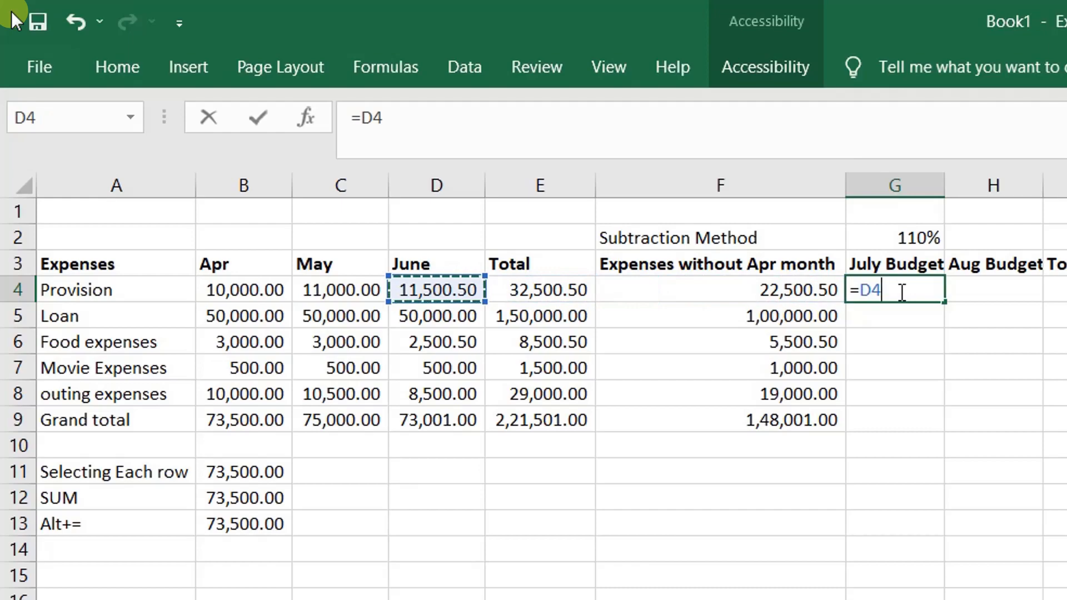
{"action": "type", "text": "*"}
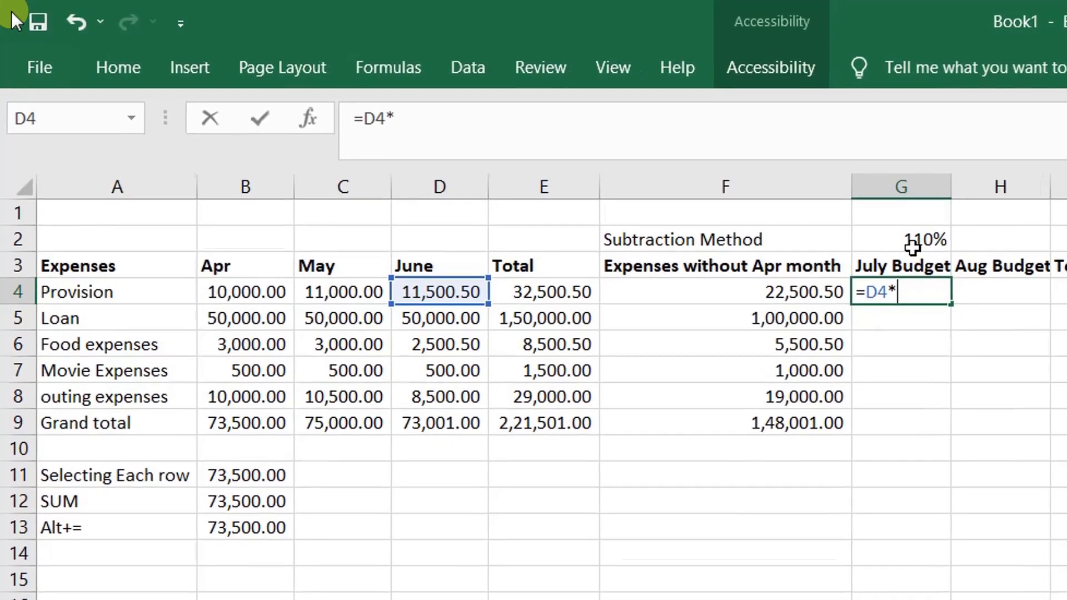
{"action": "left_click", "coordinate": [934, 245]}
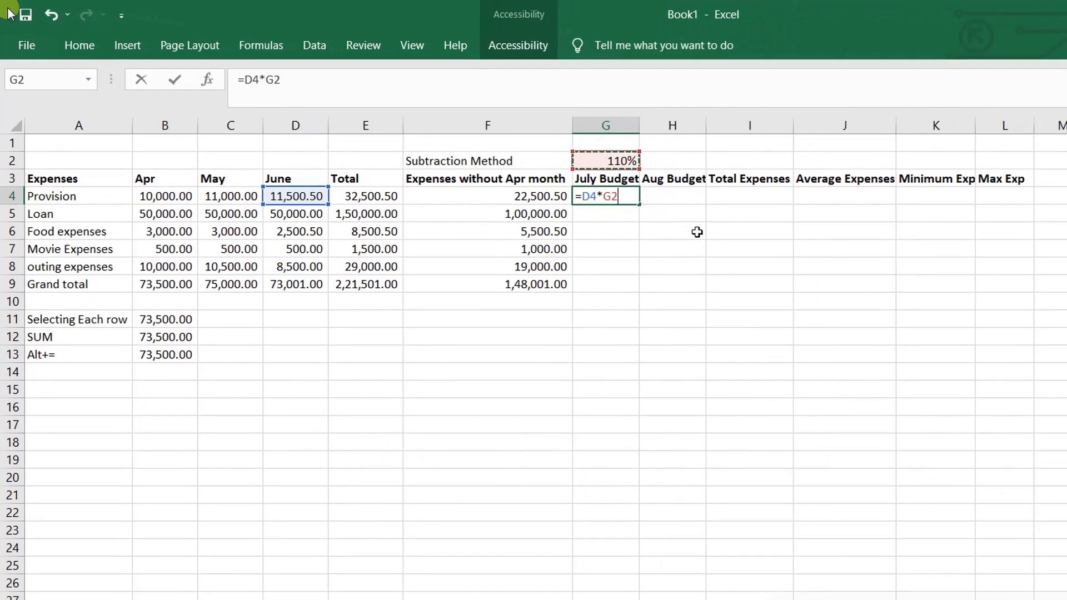
{"action": "key", "text": "Return"}
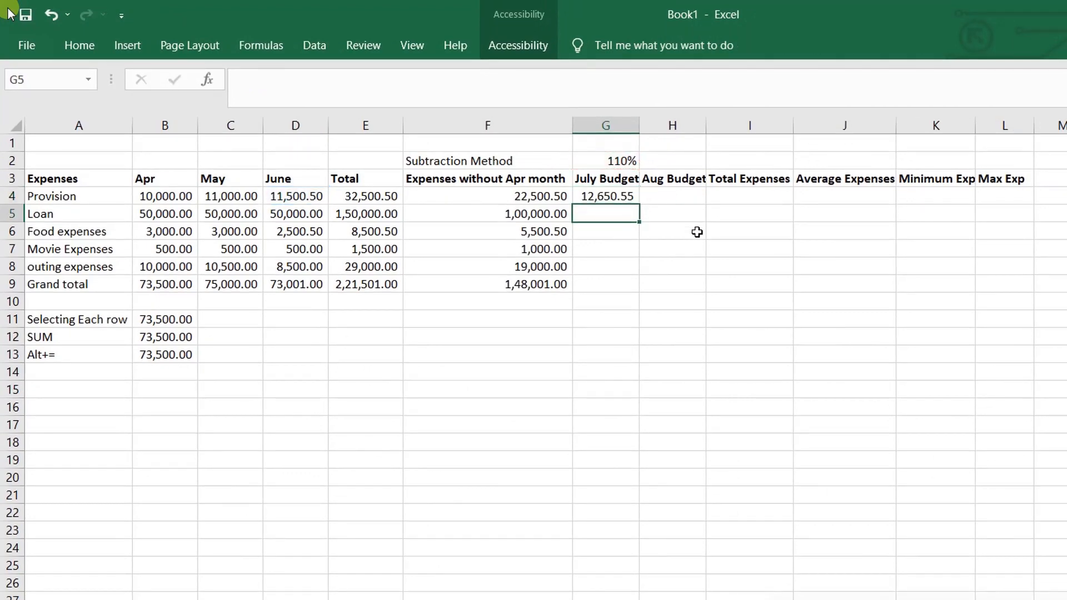
- Copy the July Budget formula from G4 into G5:G8 for the remaining expense rows
{"action": "key", "text": "Up"}
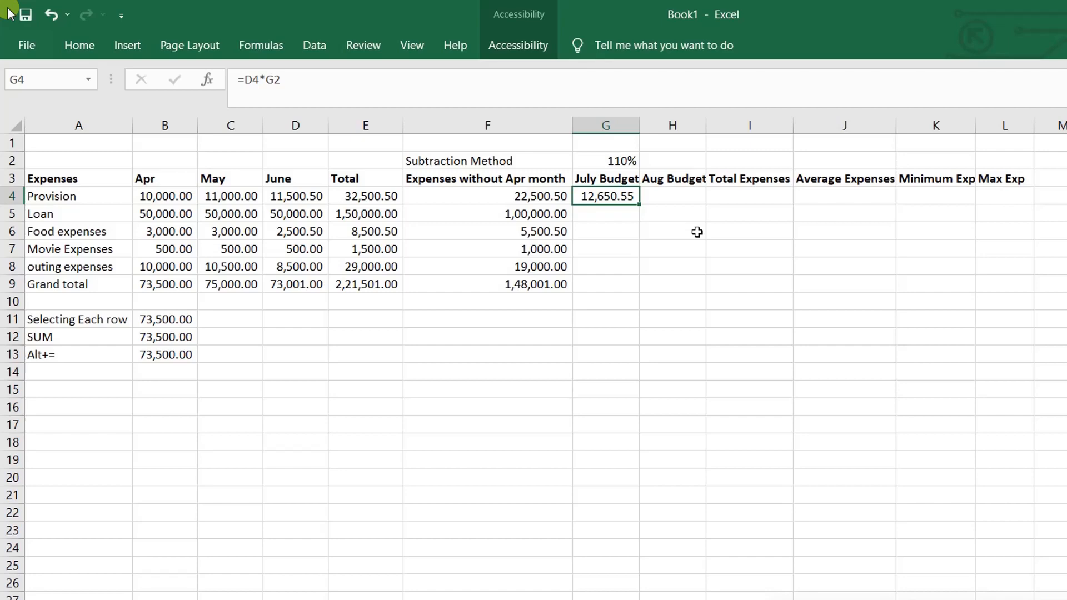
{"action": "key", "text": "ctrl+c"}
{"action": "key", "text": "Down"}
{"action": "key", "text": "shift+Down"}
{"action": "key", "text": "shift+Down"}
{"action": "key", "text": "shift+Down"}
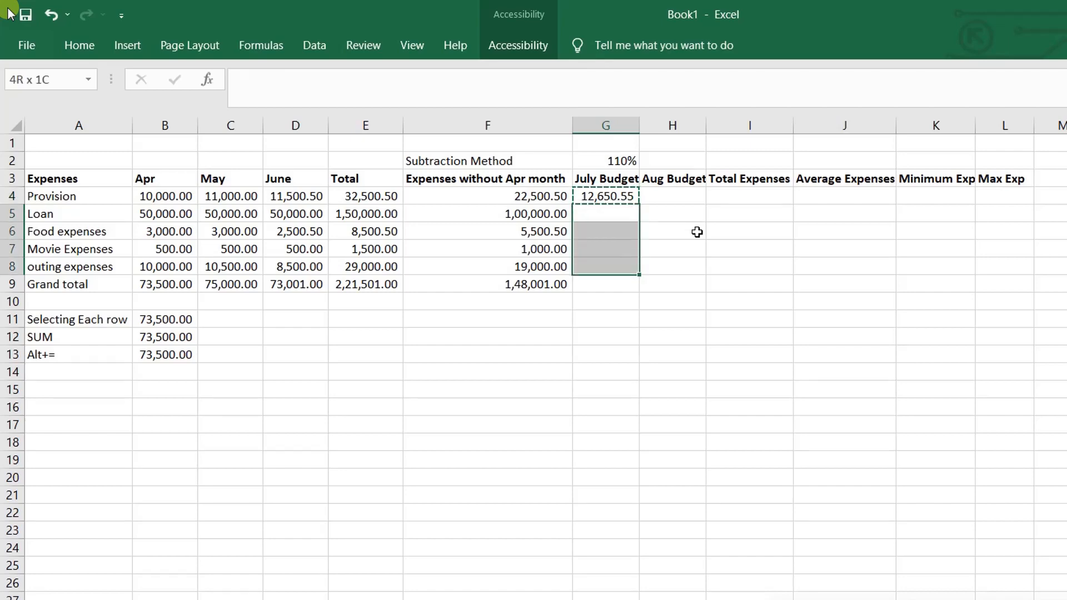
{"action": "key", "text": "ctrl+v"}
{"action": "key", "text": "Down"}
{"action": "key", "text": "Up"}
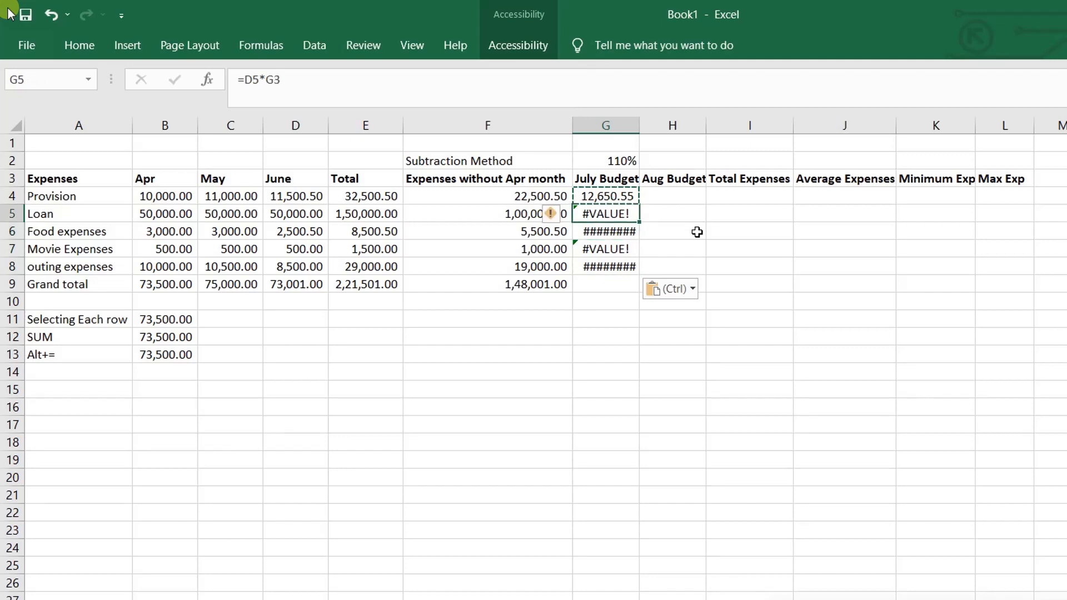
- AutoFit the July Budget column to the contents of G5:G8 and clear the copy selection
{"action": "key", "text": "shift+Down"}
{"action": "key", "text": "shift+Down"}
{"action": "key", "text": "shift+Down"}
{"action": "key", "text": "alt+h"}
{"action": "key", "text": "o"}
{"action": "key", "text": "i"}
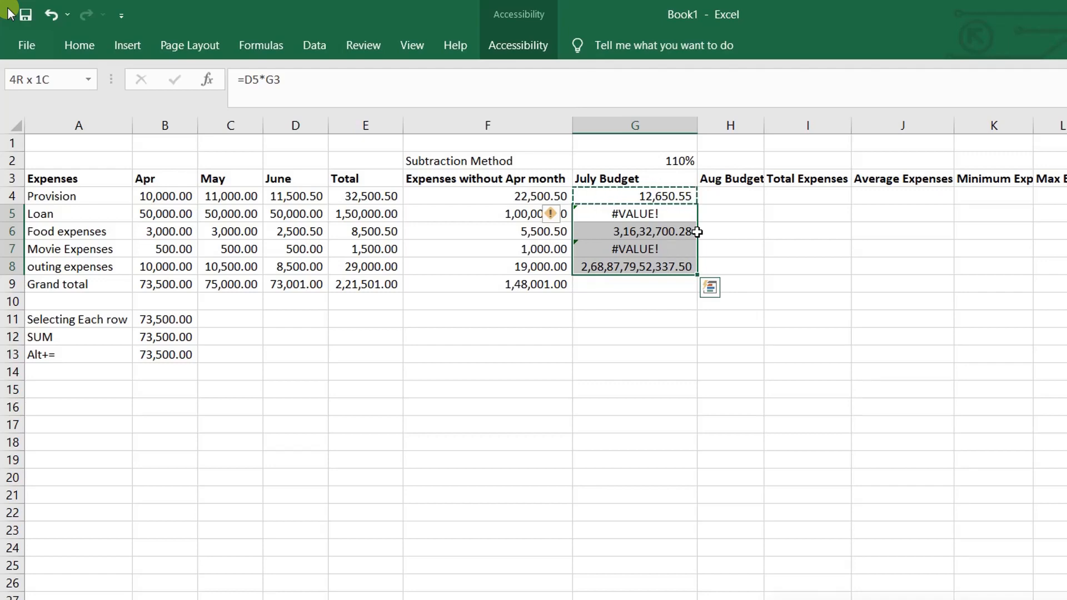
{"action": "key", "text": "Escape"}
- Examine the July Budget formula in G4 and the percentage cell G2 that it references
{"action": "key", "text": "Up"}
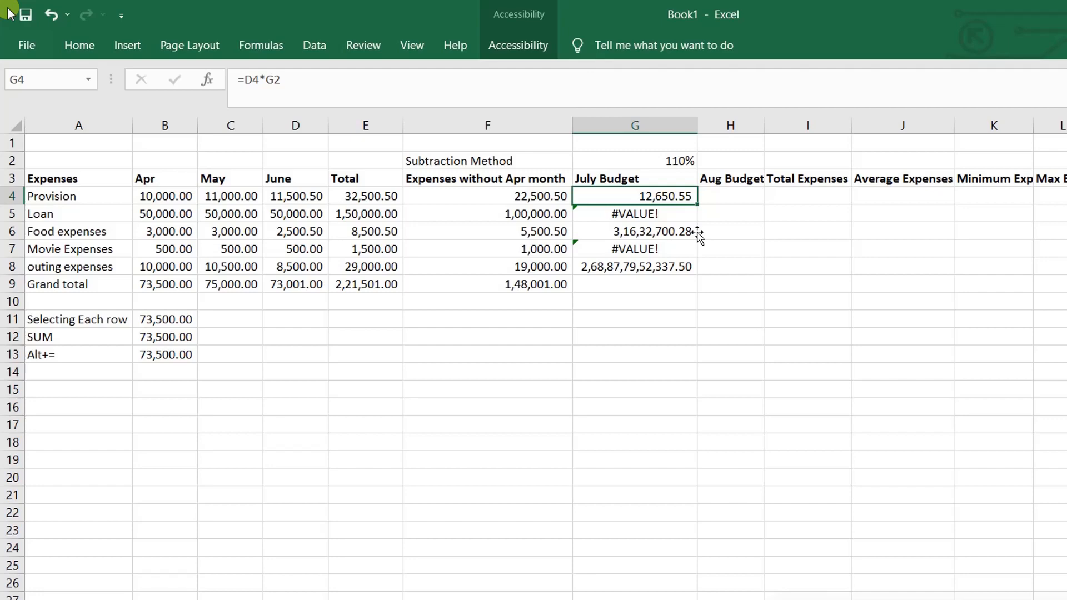
{"action": "key", "text": "Up"}
{"action": "key", "text": "Up"}
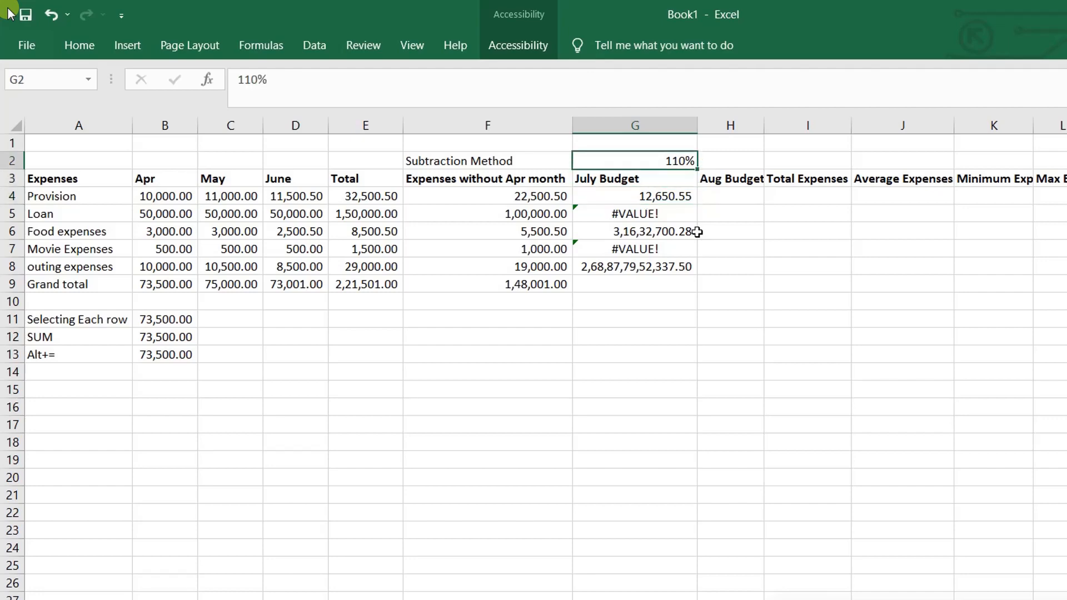
{"action": "key", "text": "Down"}
{"action": "key", "text": "Down"}
{"action": "key", "text": "F2"}
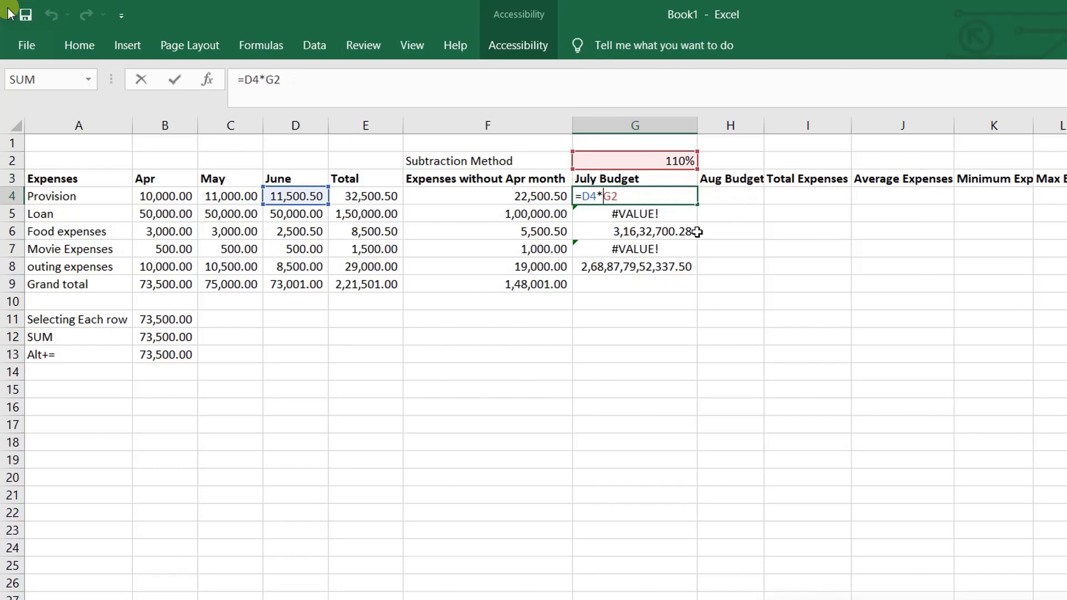
{"action": "key", "text": "Page_Down"}
{"action": "key", "text": "Escape"}
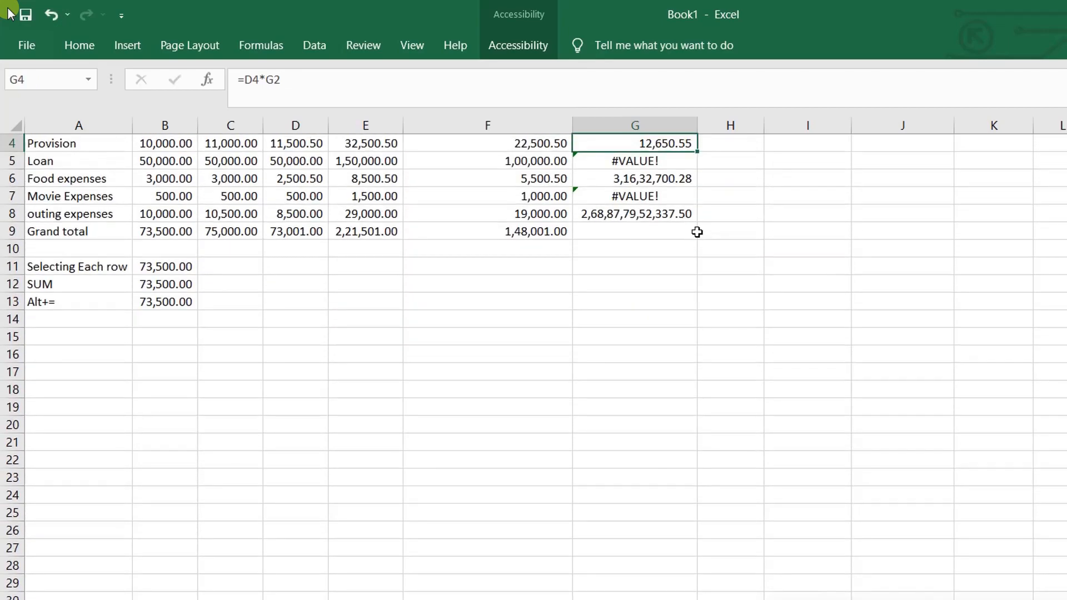
- Examine the percentage and header cells above the Provision July Budget formula in column G
{"action": "key", "text": "Up"}
{"action": "key", "text": "Down"}
{"action": "key", "text": "Down"}
{"action": "key", "text": "Up"}
{"action": "key", "text": "Up"}
{"action": "key", "text": "Up"}
{"action": "key", "text": "Up"}
{"action": "key", "text": "Down"}
{"action": "key", "text": "Down"}
{"action": "key", "text": "Down"}
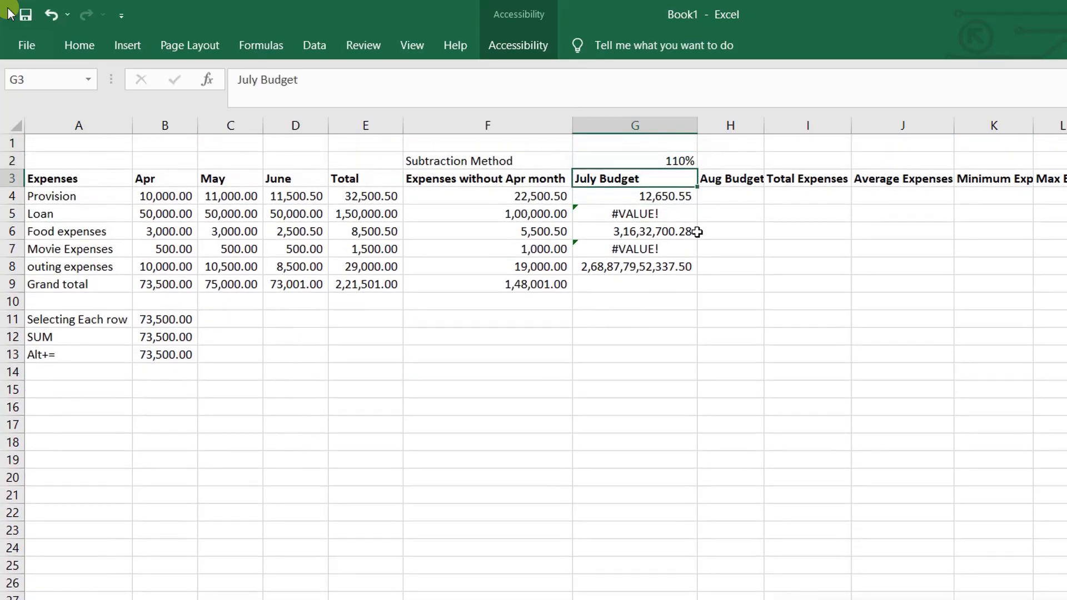
- Lock the row of the percentage reference in the Provision July Budget formula, making G4 =D4*G$2
{"action": "key", "text": "F2"}
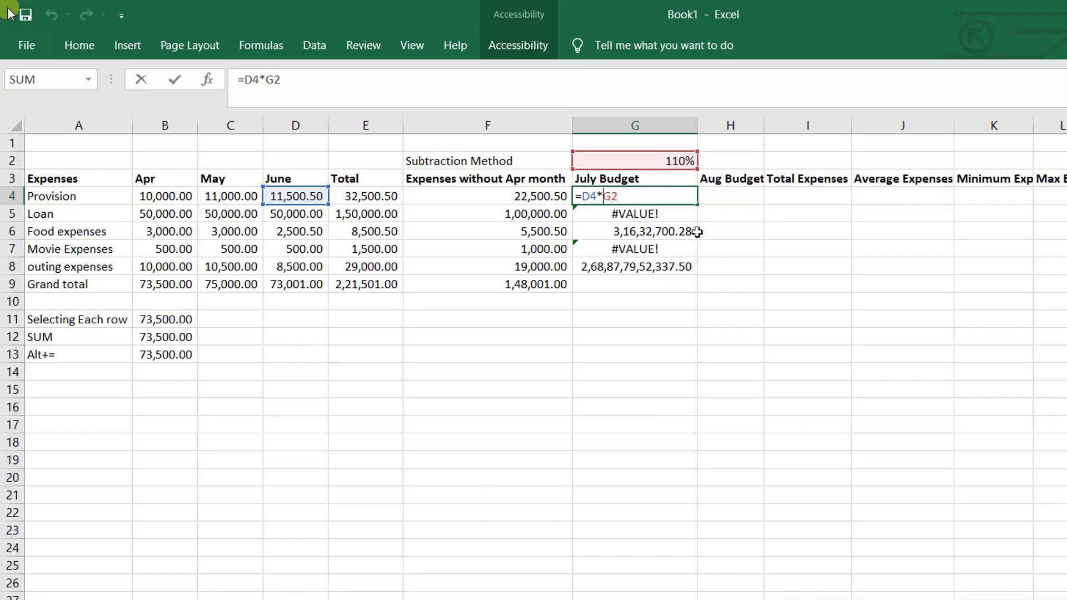
{"action": "left_click", "coordinate": [296, 80]}
{"action": "type", "text": "$"}
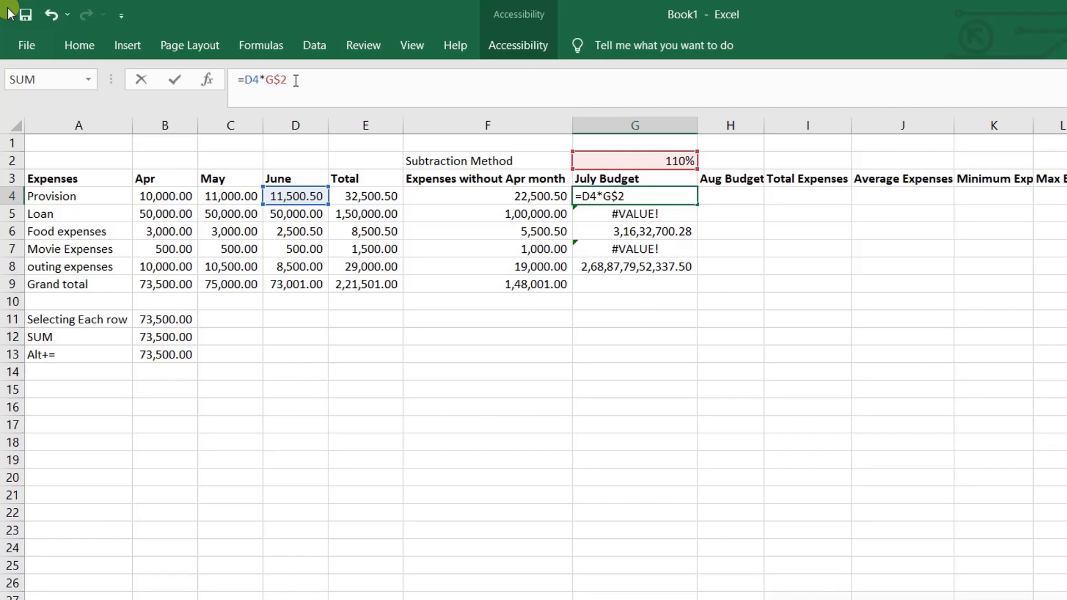
{"action": "key", "text": "Return"}
- Copy the revised July Budget formula from G4 over the existing formulas in G5:G8
{"action": "key", "text": "Up"}
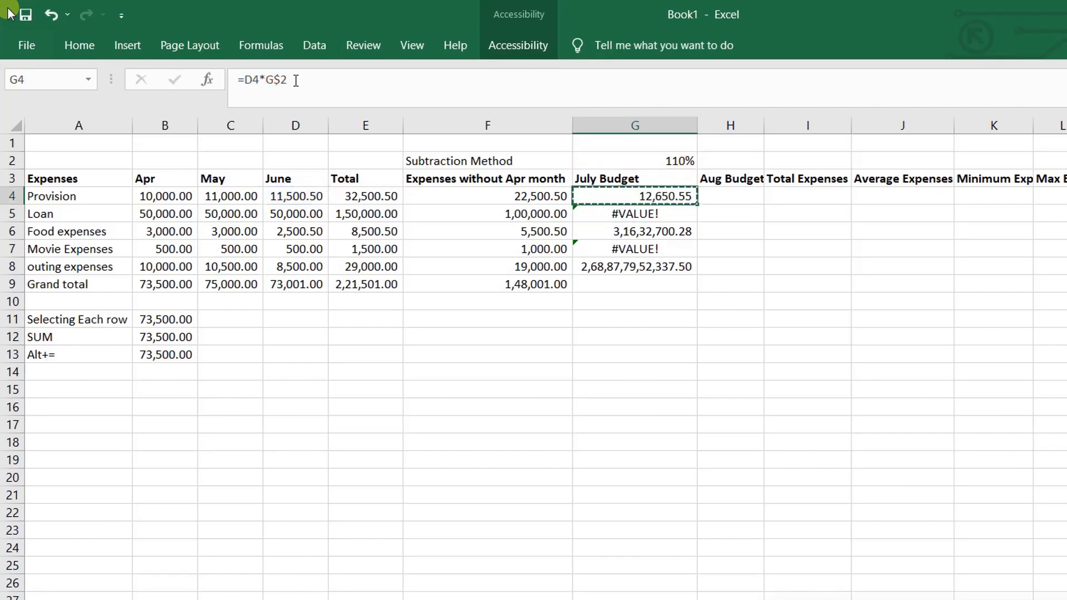
{"action": "key", "text": "Down"}
{"action": "key", "text": "shift+Down"}
{"action": "key", "text": "shift+Down"}
{"action": "key", "text": "shift+Down"}
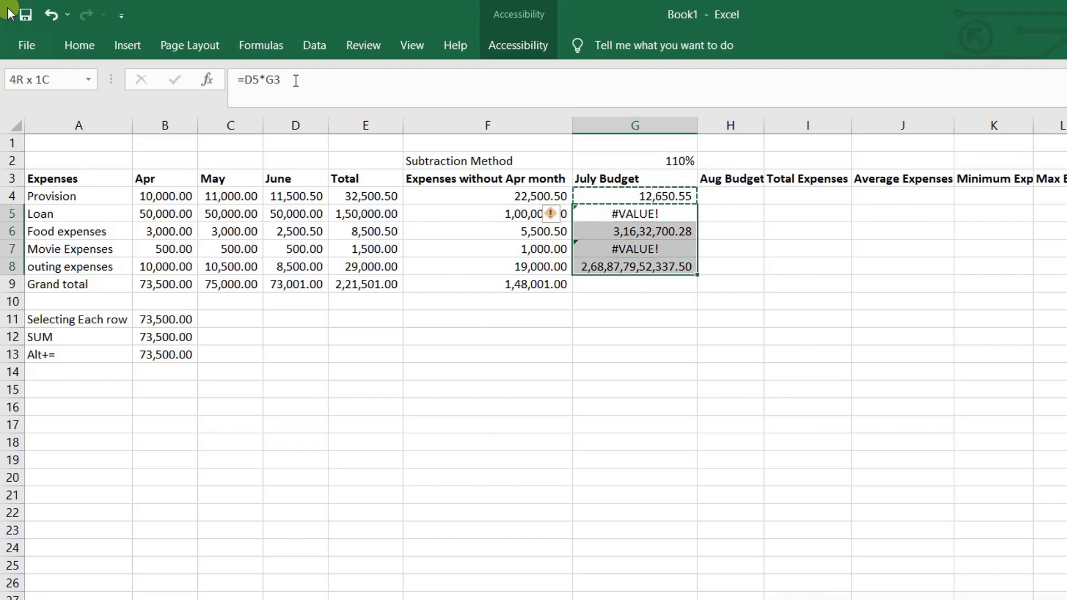
{"action": "key", "text": "ctrl+v"}
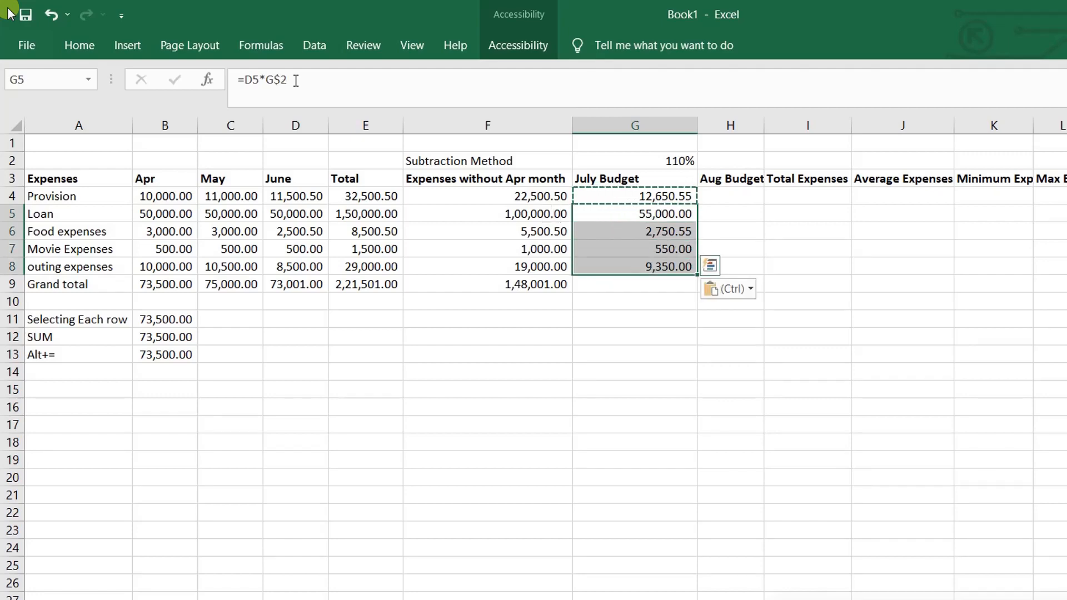
- Inspect the cell references used by the July Budget formula in G4
{"action": "key", "text": "shift+Up"}
{"action": "key", "text": "shift+Up"}
{"action": "key", "text": "shift+Up"}
{"action": "key", "text": "Up"}
{"action": "key", "text": "F2"}
{"action": "key", "text": "ctrl+Return"}
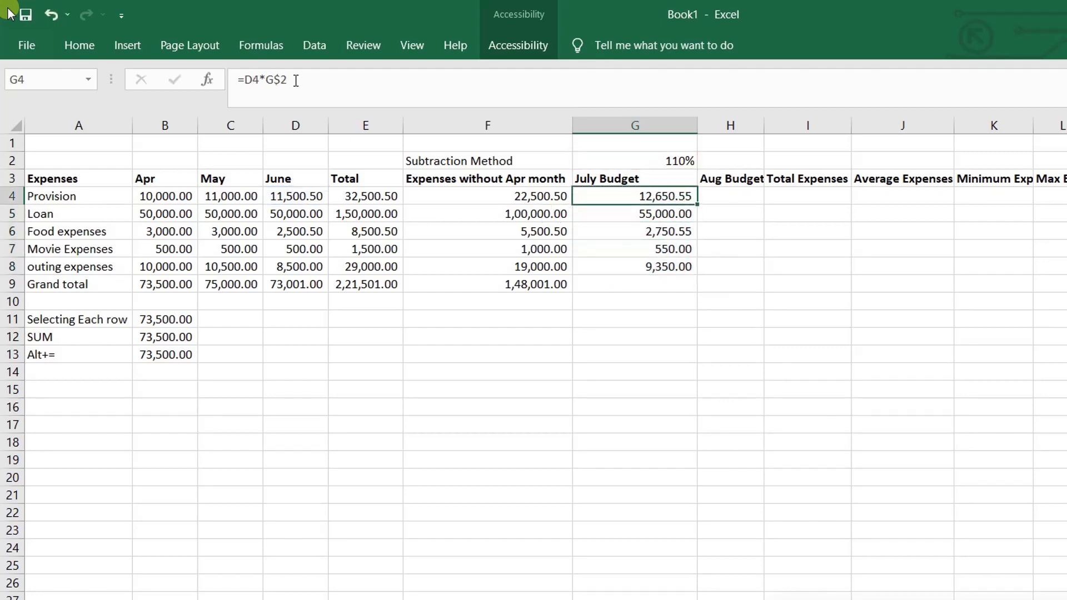
- Reapply the G4 formula to the July Budget cells of the Loan through outing expenses rows
{"action": "key", "text": "ctrl+c"}
{"action": "key", "text": "Down"}
{"action": "key", "text": "shift+Down"}
{"action": "key", "text": "shift+Down"}
{"action": "key", "text": "shift+Down"}
{"action": "key", "text": "ctrl+v"}
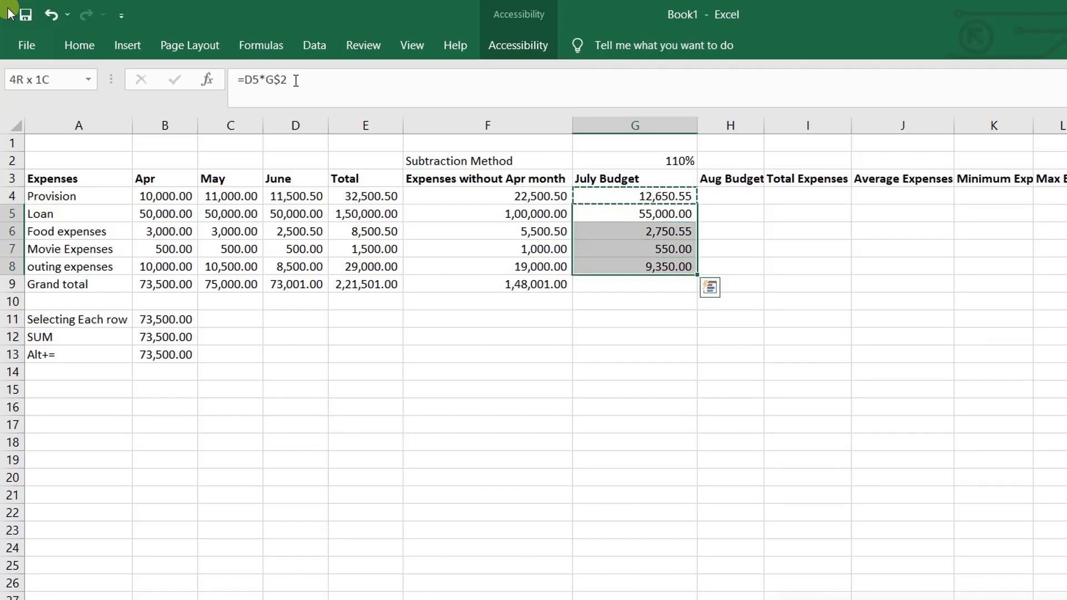
{"action": "key", "text": "ctrl+q"}
{"action": "key", "text": "Escape"}
{"action": "key", "text": "Up"}
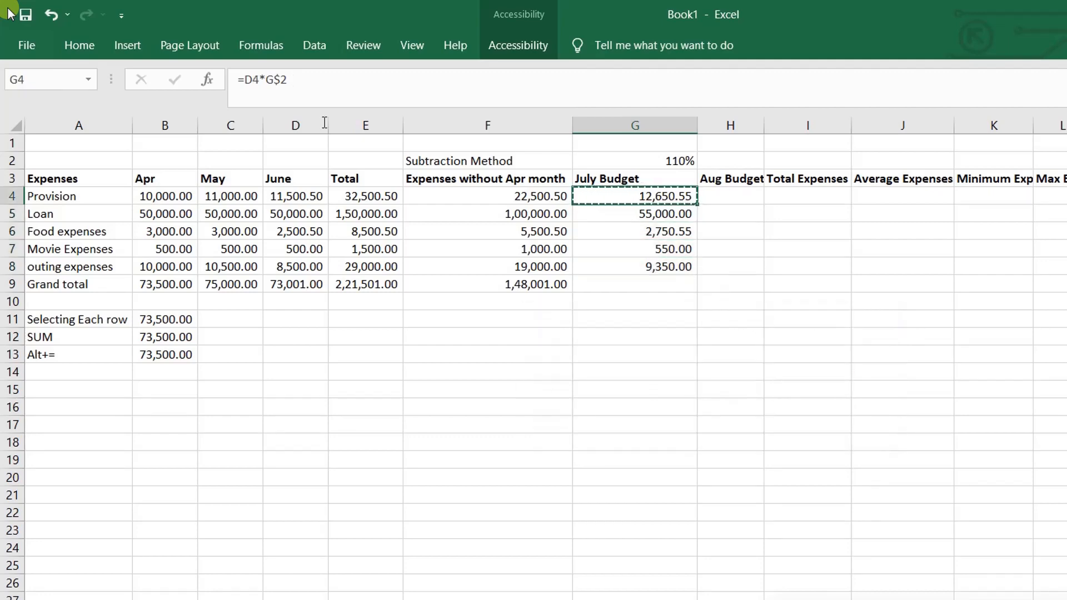
- Widen the June column D and select the July Budget cells G5:G8
{"action": "key", "text": "Down"}
{"action": "key", "text": "shift+Down"}
{"action": "key", "text": "shift+Down"}
{"action": "left_click_drag", "start_coordinate": [322, 122], "coordinate": [374, 181]}
{"action": "key", "text": "shift+Down"}
{"action": "left_click", "coordinate": [374, 181], "text": "ctrl"}
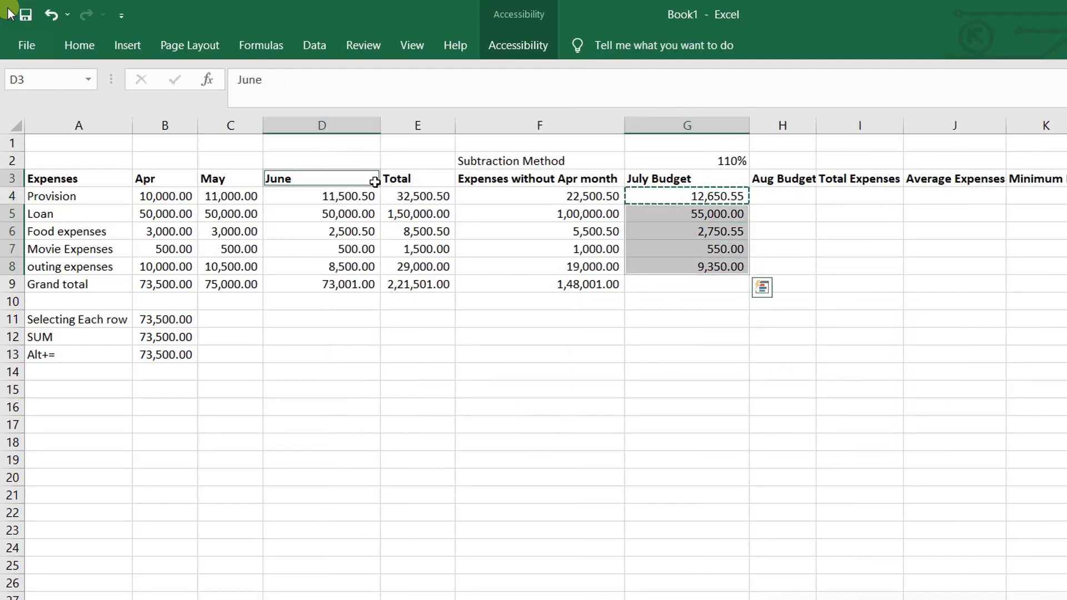
{"action": "key", "text": "ctrl+v"}
{"action": "key", "text": "Up"}
{"action": "key", "text": "Up"}
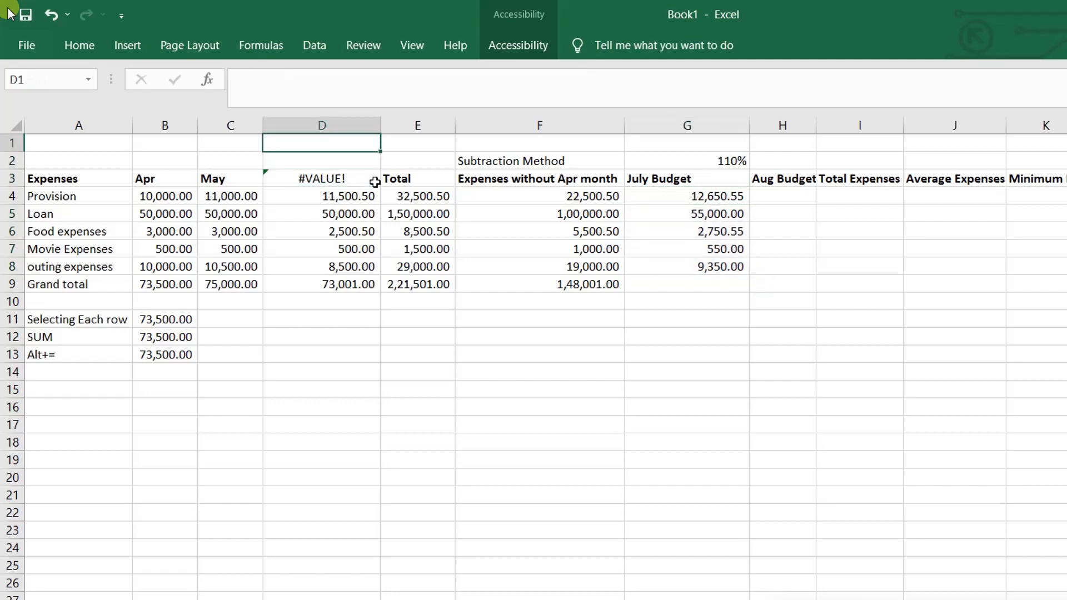
{"action": "key", "text": "Down"}
{"action": "key", "text": "Down"}
{"action": "key", "text": "Down"}
{"action": "key", "text": "ctrl+z"}
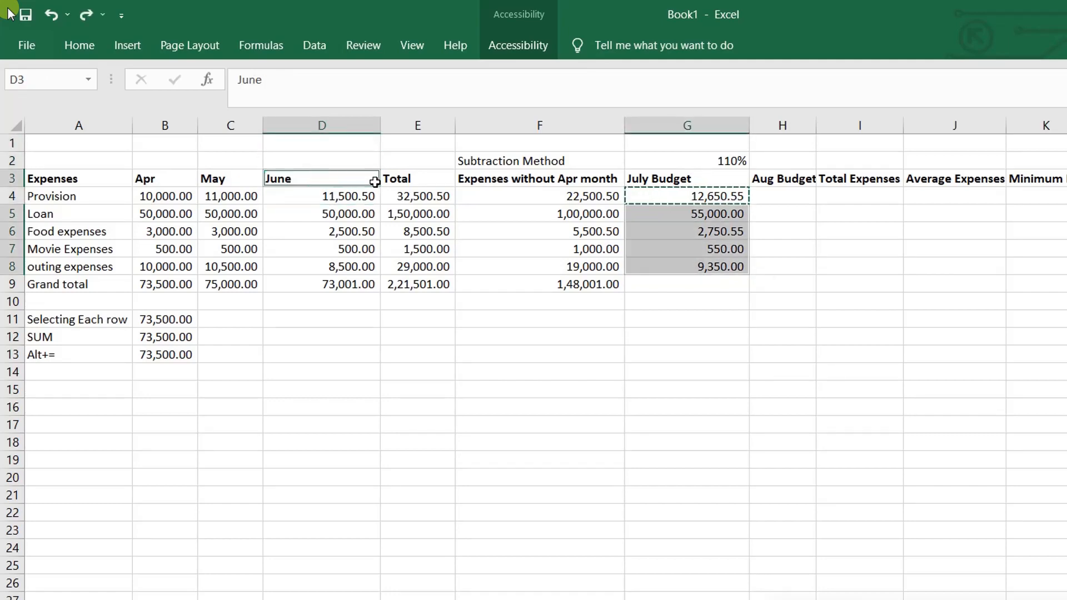
- Paste the copied row-locked formula from G4 into the July Budget cells G5:G8
{"action": "key", "text": "Right"}
{"action": "key", "text": "Right"}
{"action": "key", "text": "Right"}
{"action": "key", "text": "Down"}
{"action": "key", "text": "Down"}
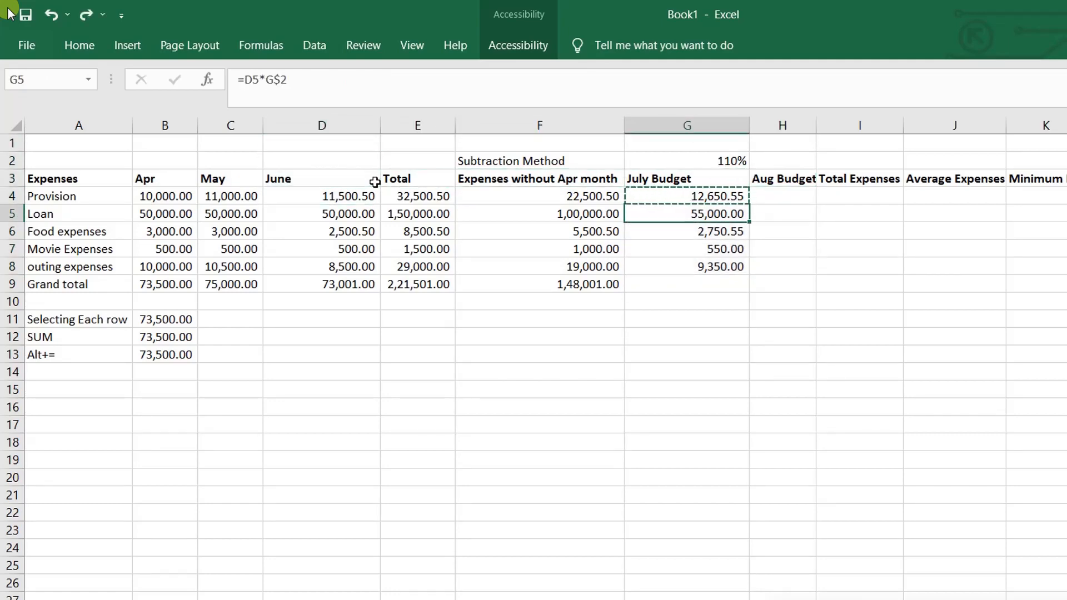
{"action": "key", "text": "shift+Down"}
{"action": "key", "text": "shift+Down"}
{"action": "key", "text": "shift+Down"}
{"action": "key", "text": "ctrl+v"}
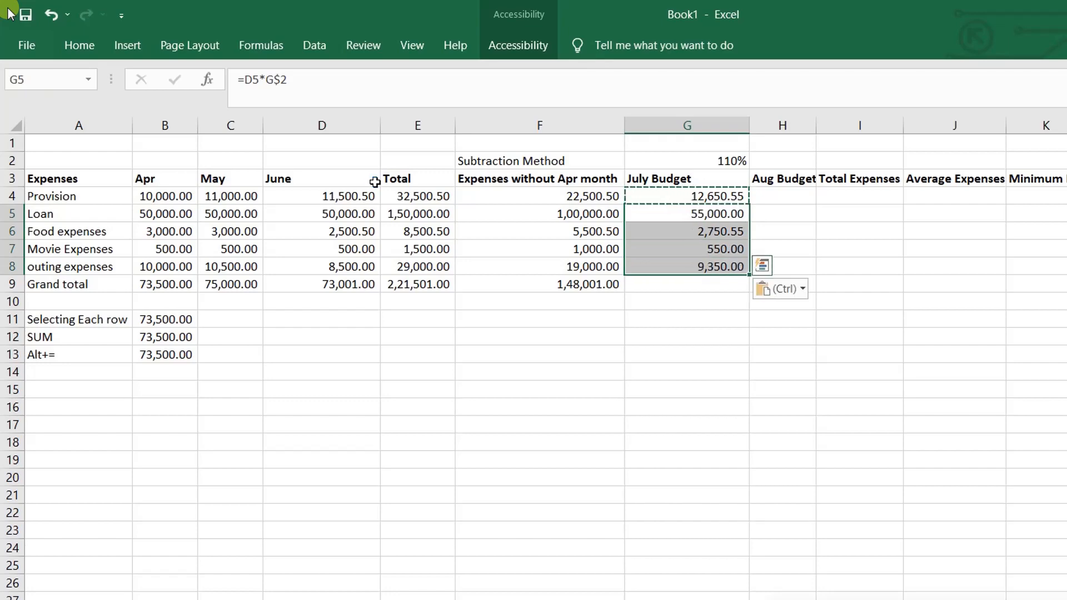
- Check the references of each copied July Budget formula, going down from G5 to G8
{"action": "key", "text": "Down"}
{"action": "key", "text": "Up"}
{"action": "key", "text": "F2"}
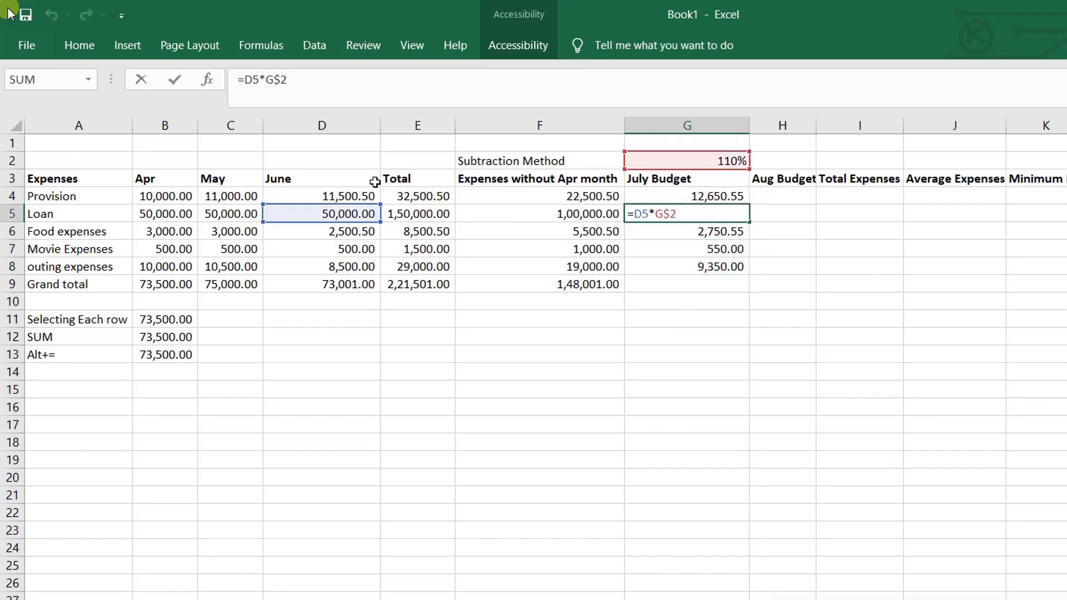
{"action": "key", "text": "Return"}
{"action": "key", "text": "F2"}
{"action": "key", "text": "Return"}
{"action": "key", "text": "F2"}
{"action": "key", "text": "Return"}
{"action": "key", "text": "F2"}
{"action": "key", "text": "Escape"}
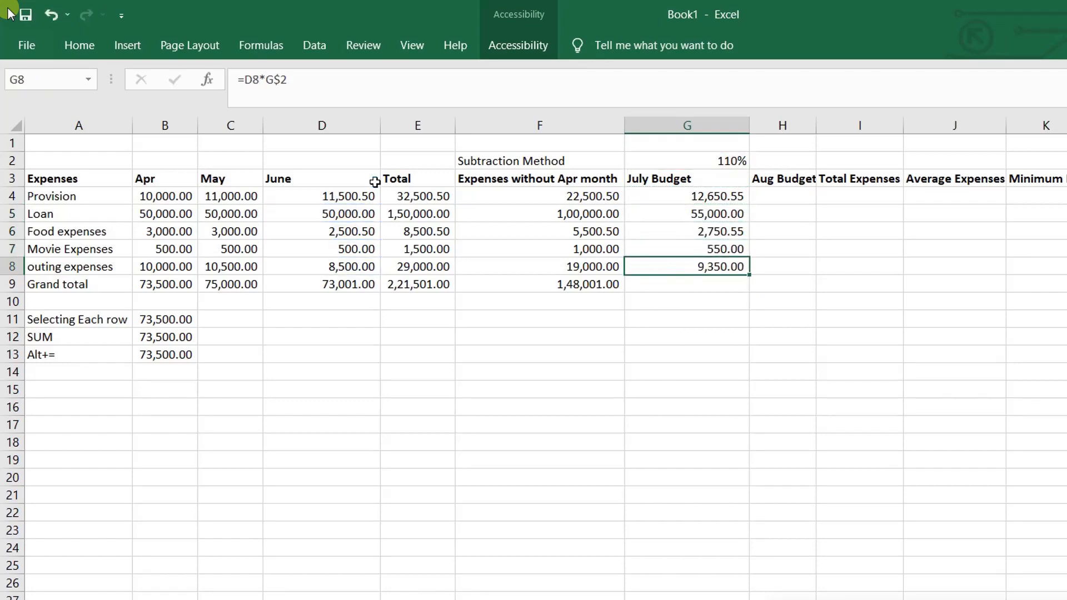
- Review the July Budget formulas again from G8 back up to G4, comparing their June and percentage references
{"action": "key", "text": "F2"}
{"action": "key", "text": "shift+Return"}
{"action": "key", "text": "F2"}
{"action": "key", "text": "shift+Return"}
{"action": "key", "text": "F2"}
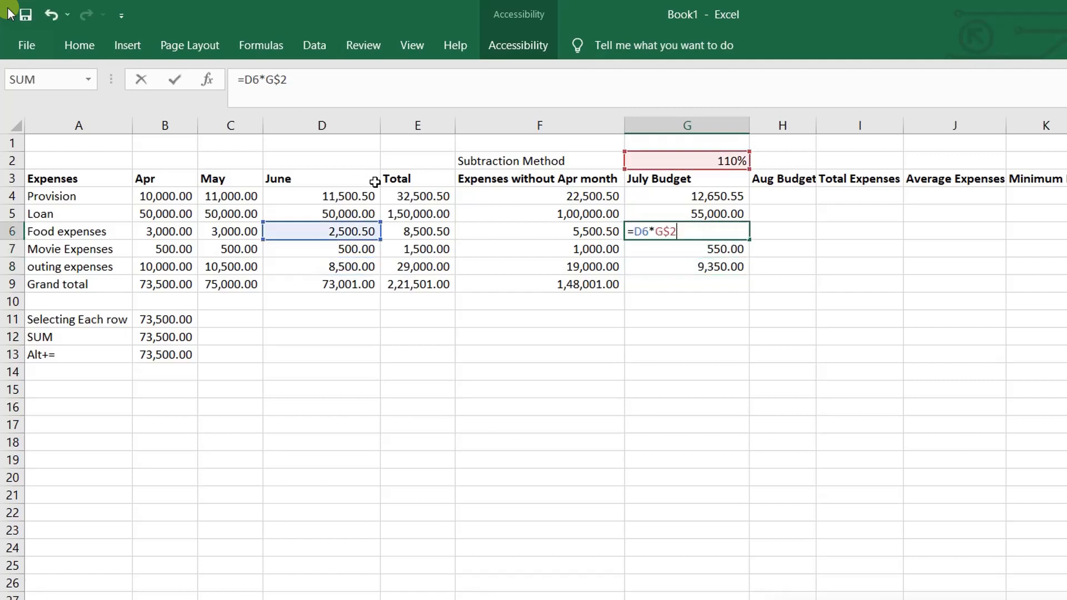
{"action": "key", "text": "shift+Return"}
{"action": "key", "text": "F2"}
{"action": "key", "text": "shift+Return"}
{"action": "key", "text": "F2"}
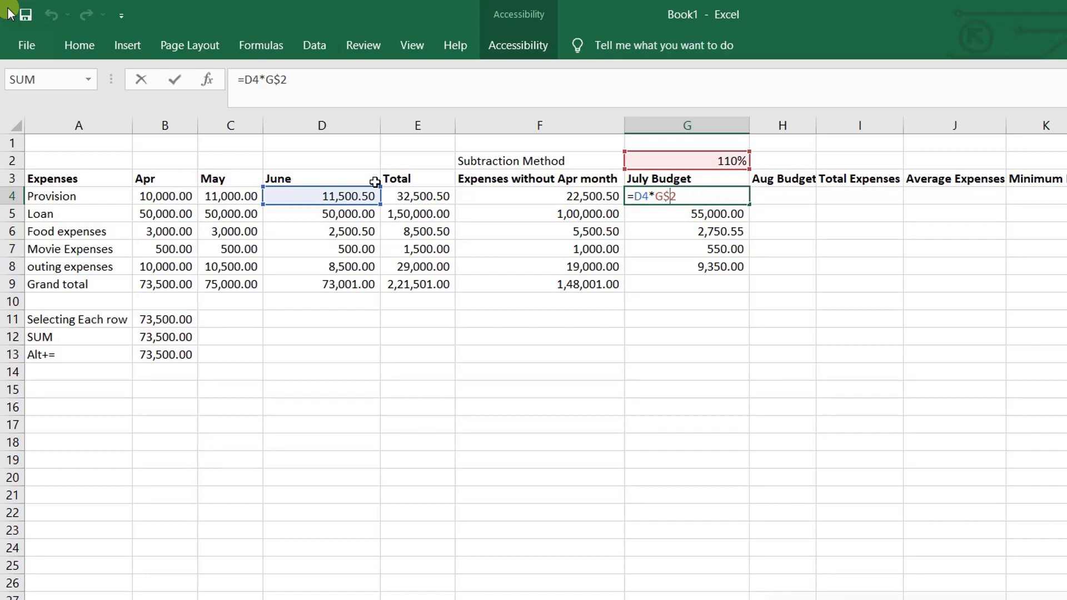
- Total the July Budget in the Grand total row by entering =SUM(G4:G8) in G9 with AutoSum
{"action": "key", "text": "Return"}
{"action": "key", "text": "Return"}
{"action": "key", "text": "Return"}
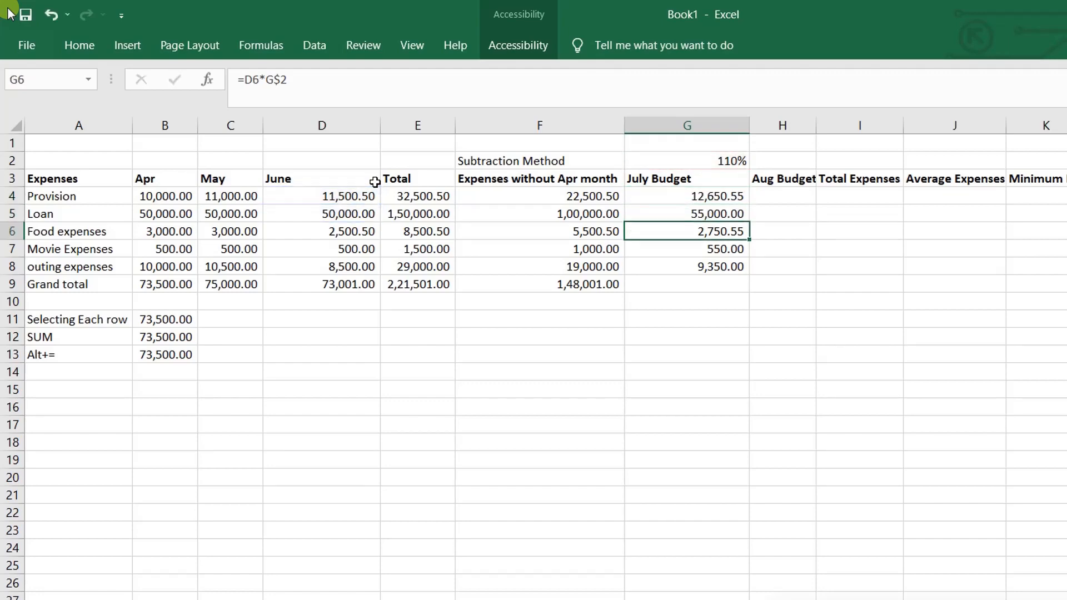
{"action": "key", "text": "Return"}
{"action": "key", "text": "Return"}
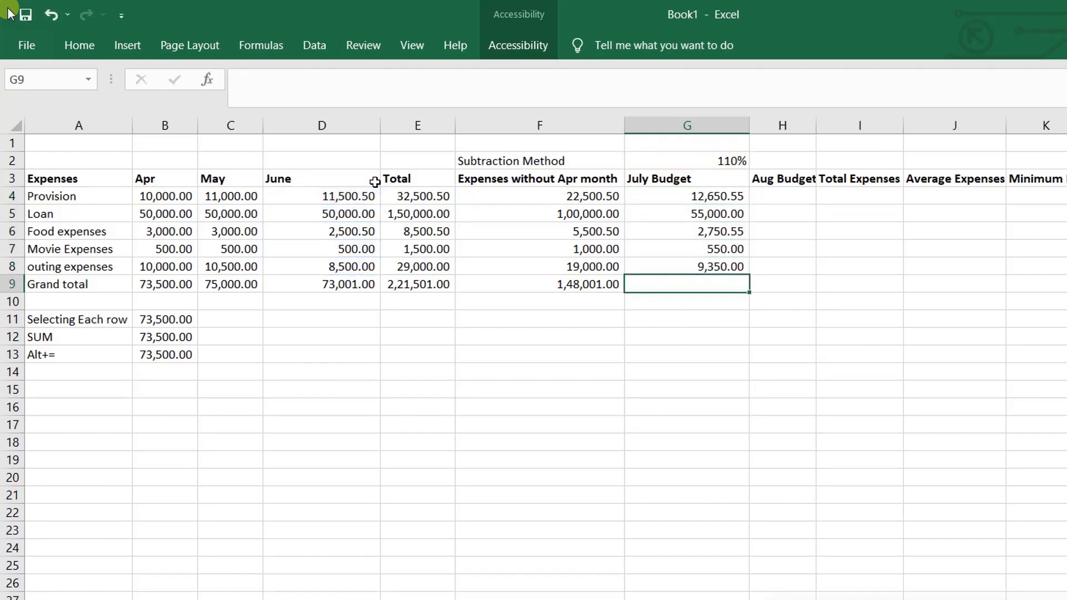
{"action": "key", "text": "alt+equal"}
{"action": "key", "text": "Return"}
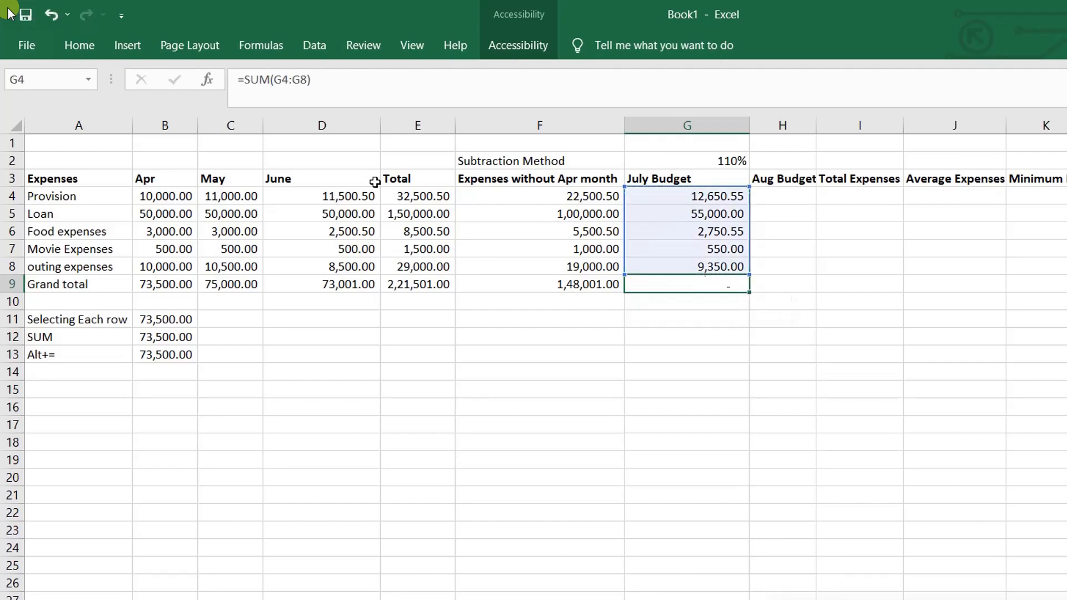
- Enter 110% in H2 as the percentage for the Aug Budget column
{"action": "key", "text": "Up"}
{"action": "key", "text": "Up"}
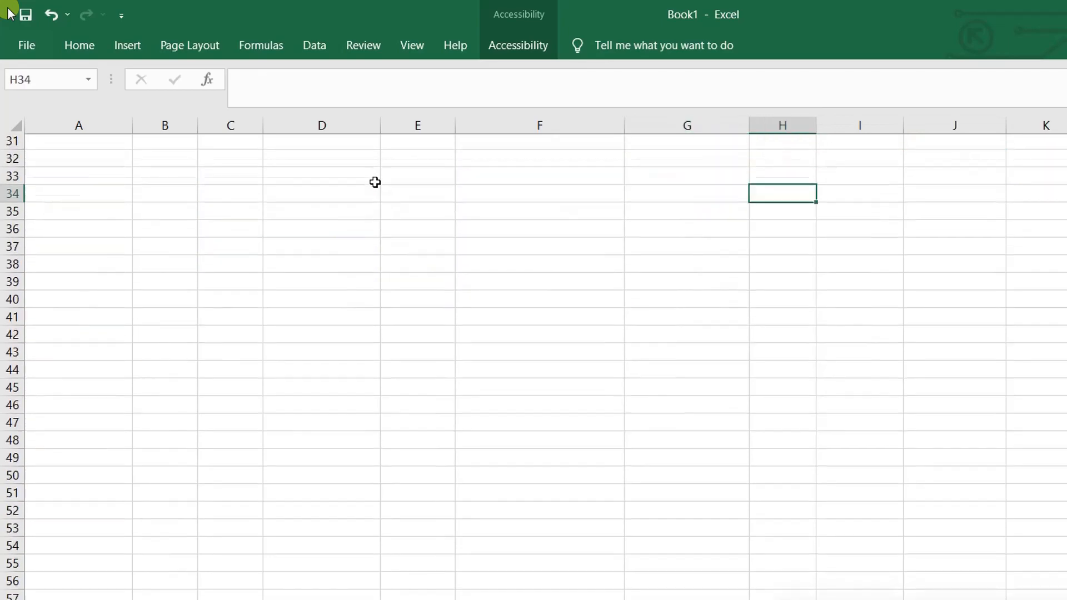
{"action": "key", "text": "Page_Up"}
{"action": "key", "text": "Down"}
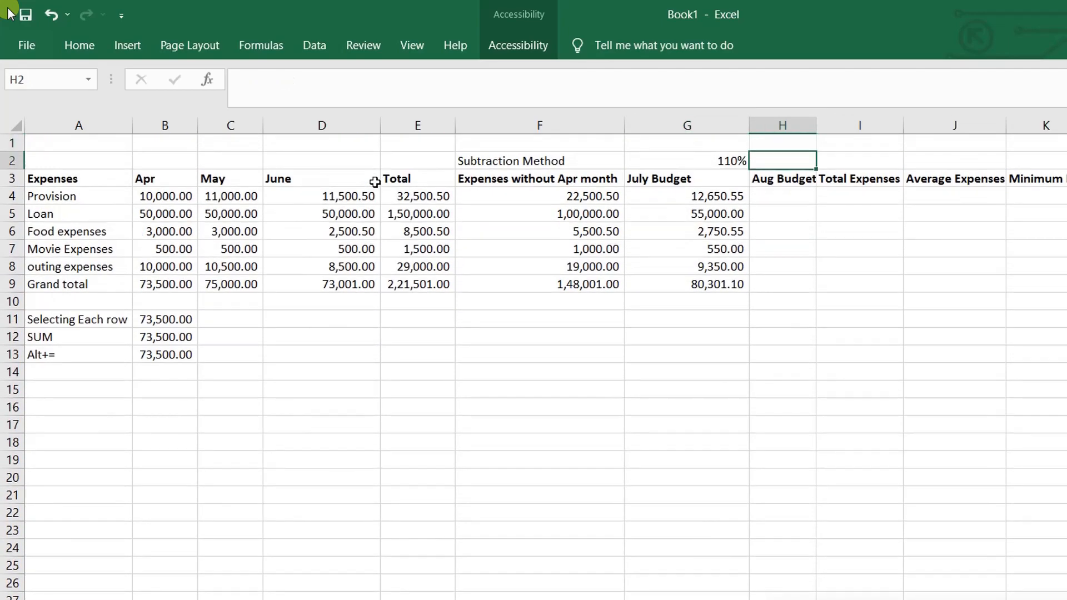
{"action": "type", "text": "110"}
{"action": "left_click", "coordinate": [375, 182], "text": "shift"}
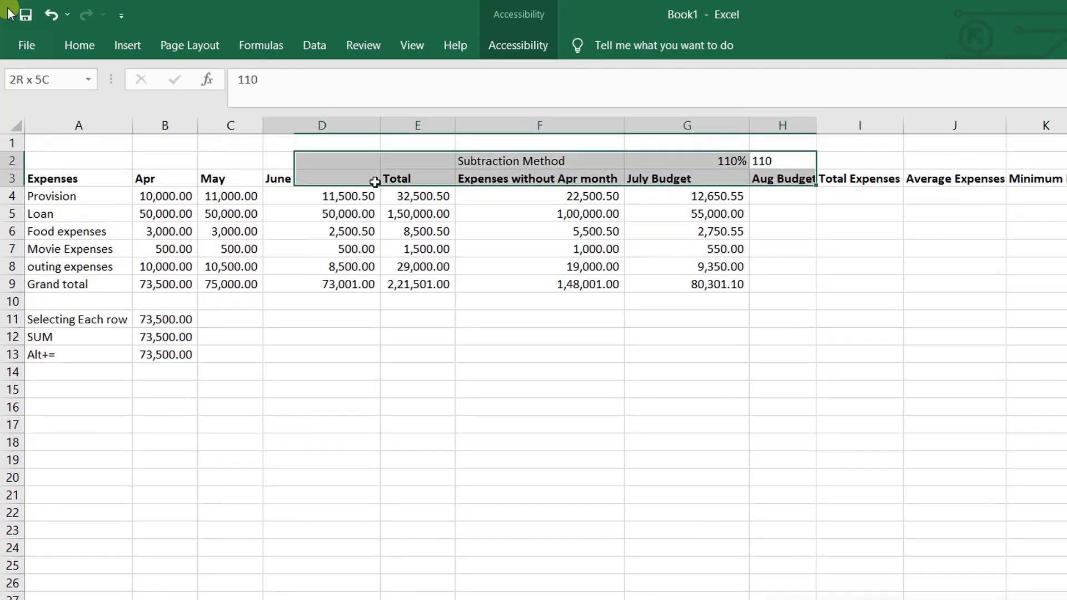
{"action": "key", "text": "Right"}
{"action": "key", "text": "Left"}
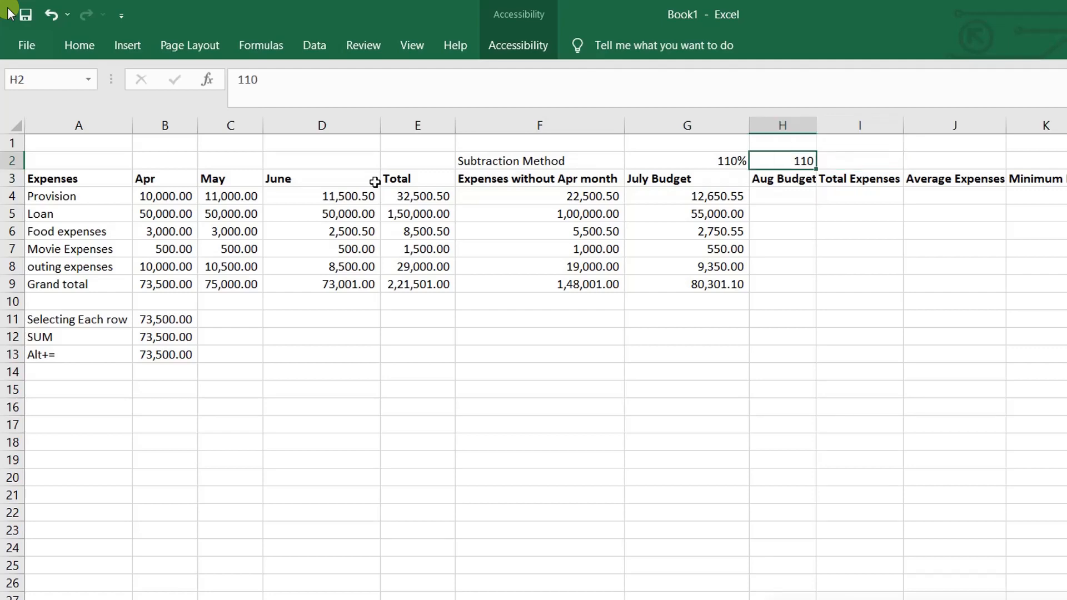
{"action": "key", "text": "F2"}
{"action": "type", "text": "%"}
{"action": "key", "text": "Return"}
{"action": "key", "text": "Return"}
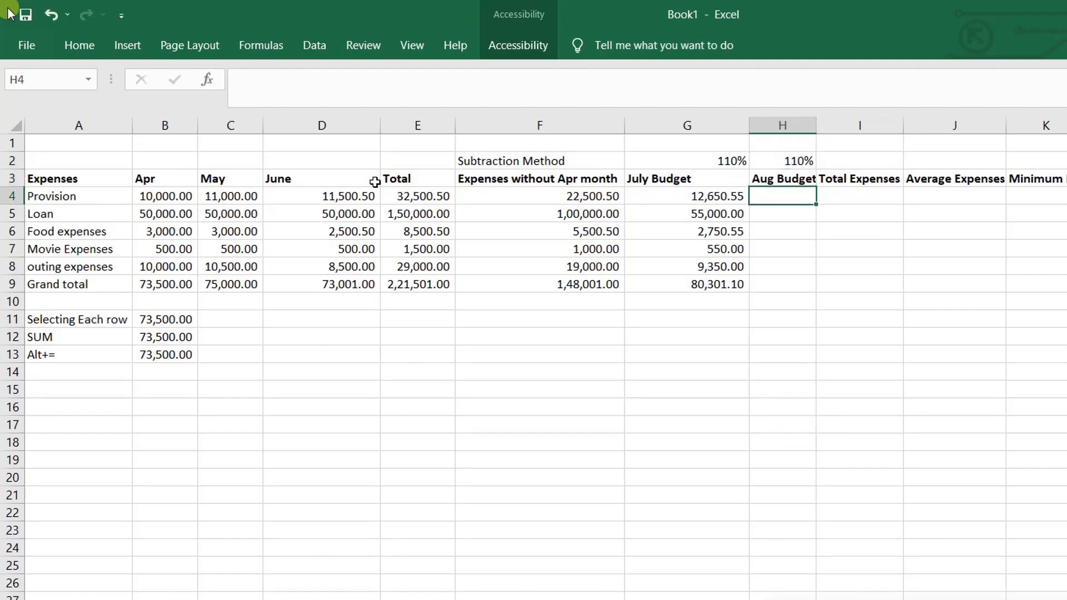
- Calculate the Provision Aug Budget in H4 with =G4*$H$2, using an absolute reference to the percentage cell
{"action": "type", "text": "="}
{"action": "key", "text": "Left"}
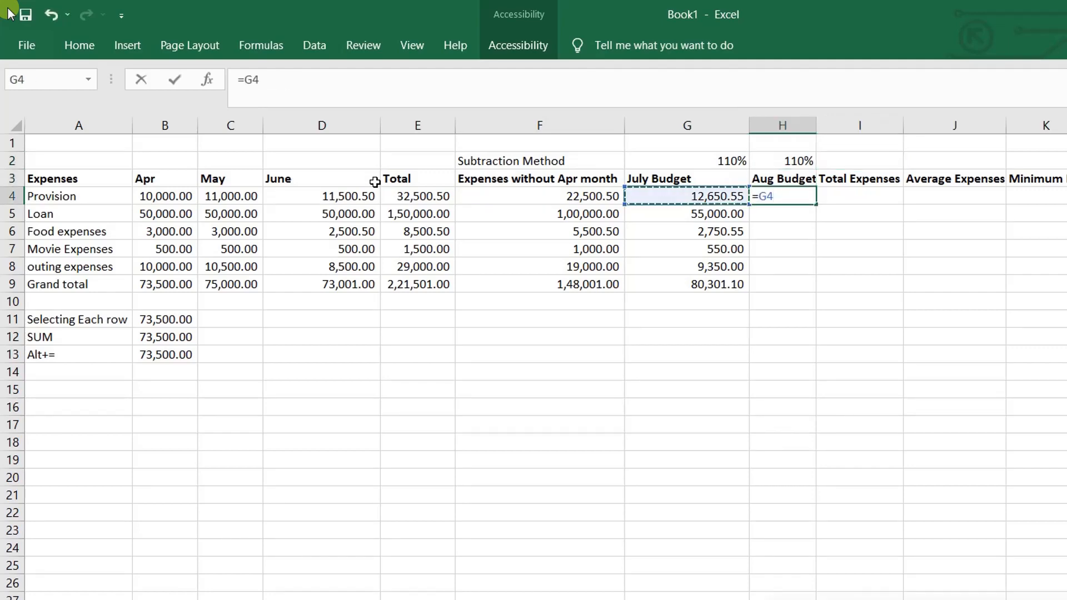
{"action": "type", "text": "*"}
{"action": "key", "text": "Up"}
{"action": "key", "text": "Up"}
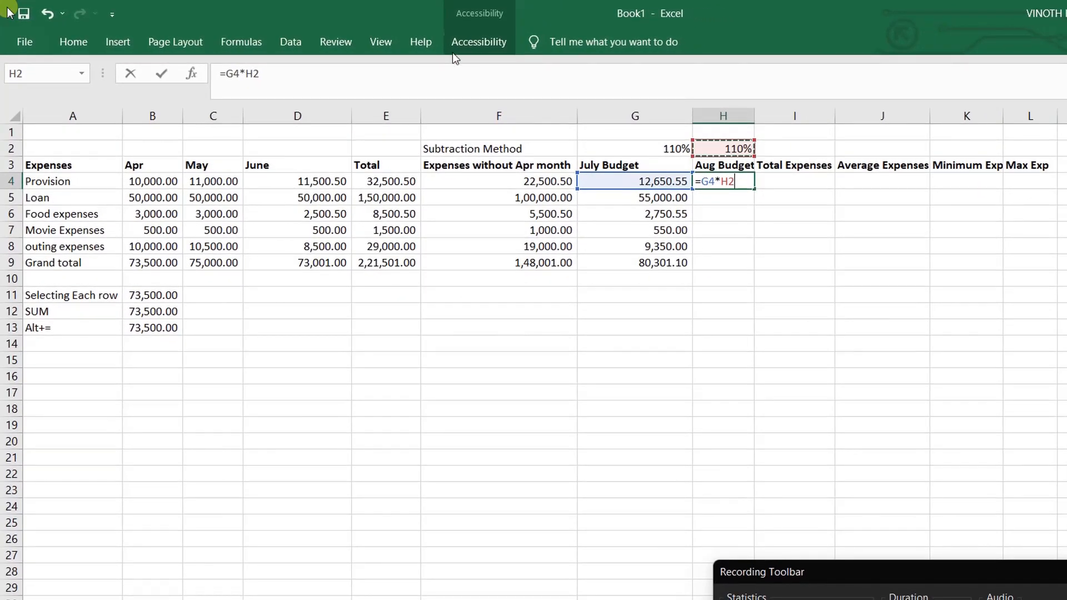
{"action": "left_click", "coordinate": [250, 74]}
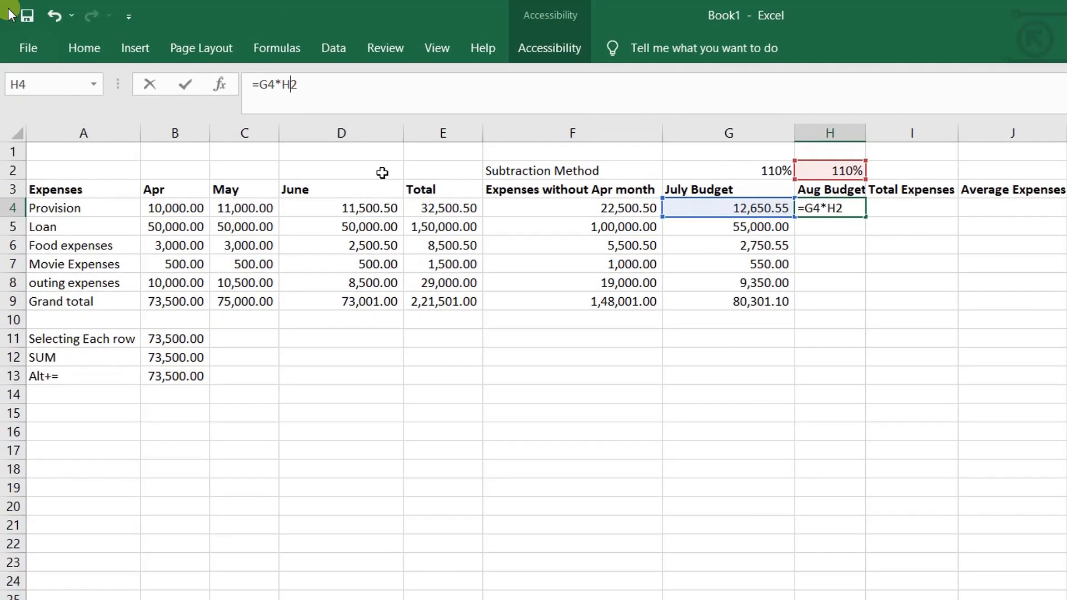
{"action": "key", "text": "F4"}
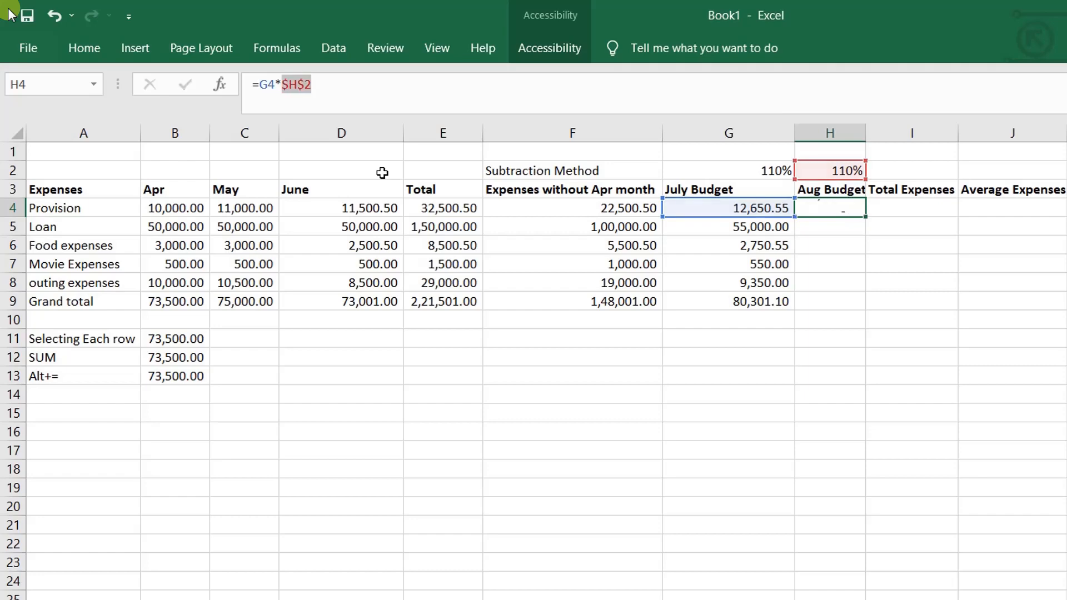
{"action": "key", "text": "ctrl+Return"}
- Copy the Aug Budget formula from H4 into H5:H9, including the Grand total row
{"action": "key", "text": "ctrl+c"}
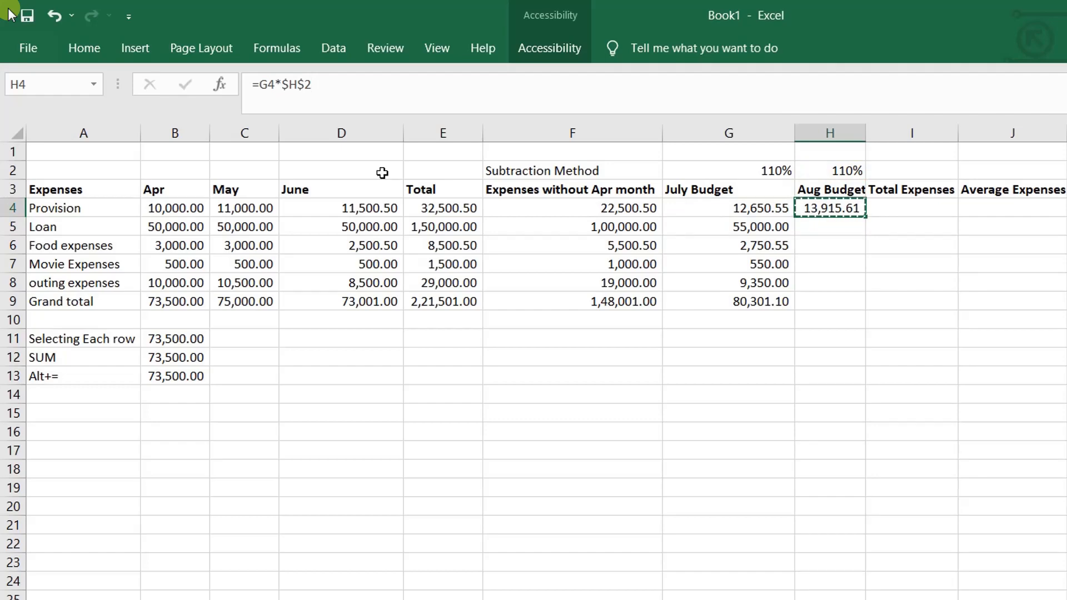
{"action": "key", "text": "Down"}
{"action": "key", "text": "shift+Down"}
{"action": "key", "text": "shift+Down"}
{"action": "key", "text": "shift+Down"}
{"action": "key", "text": "shift+Down"}
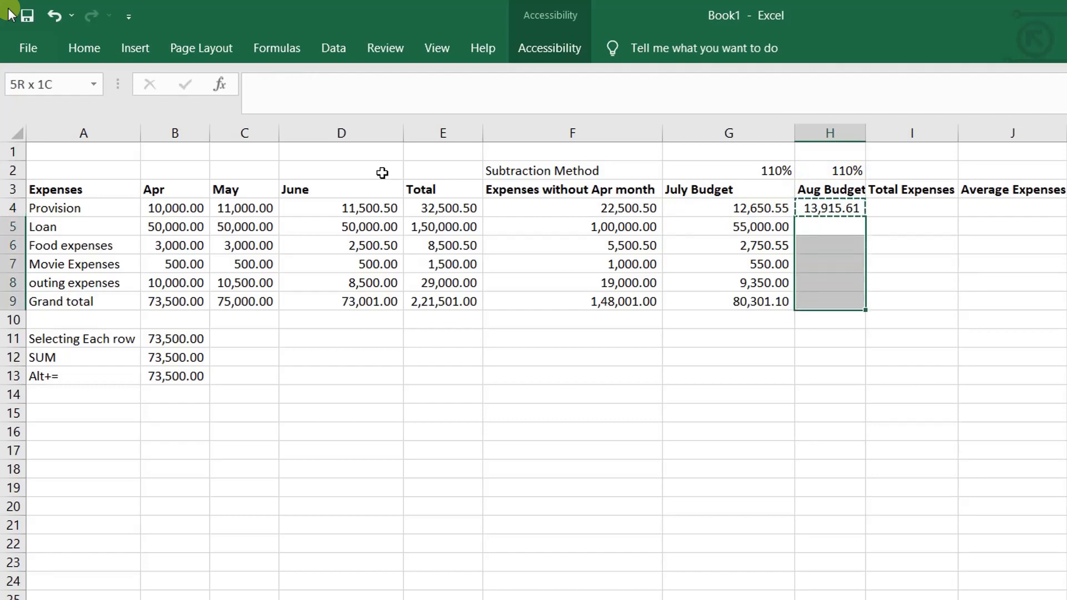
{"action": "key", "text": "ctrl+v"}
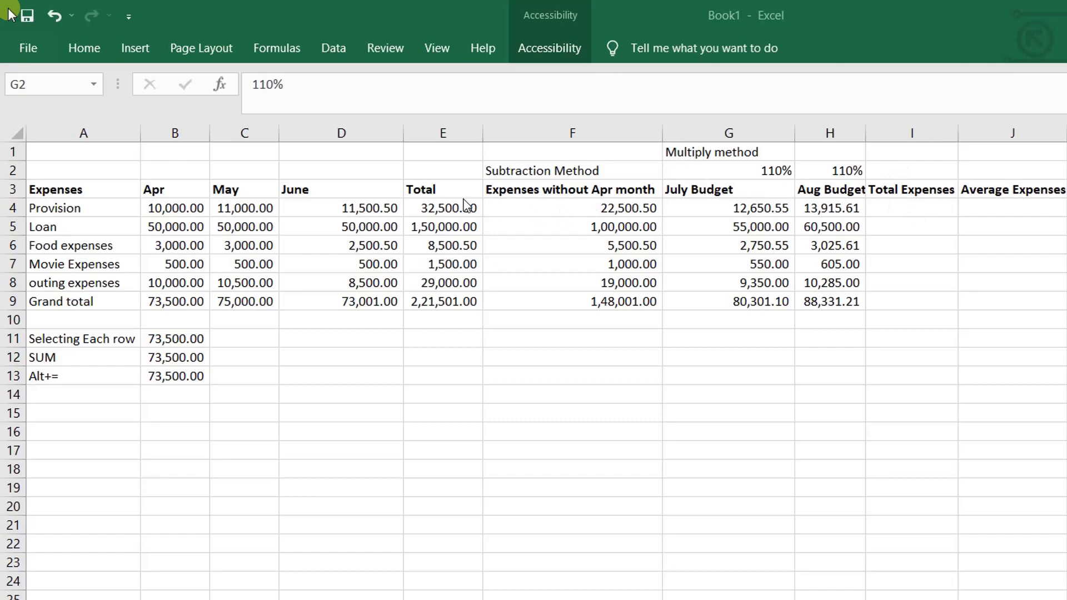
- Calculate the Provision Total Expenses in I4 with =SUM(G4:H4), covering only the July and Aug budgets
{"action": "left_click", "coordinate": [443, 134]}
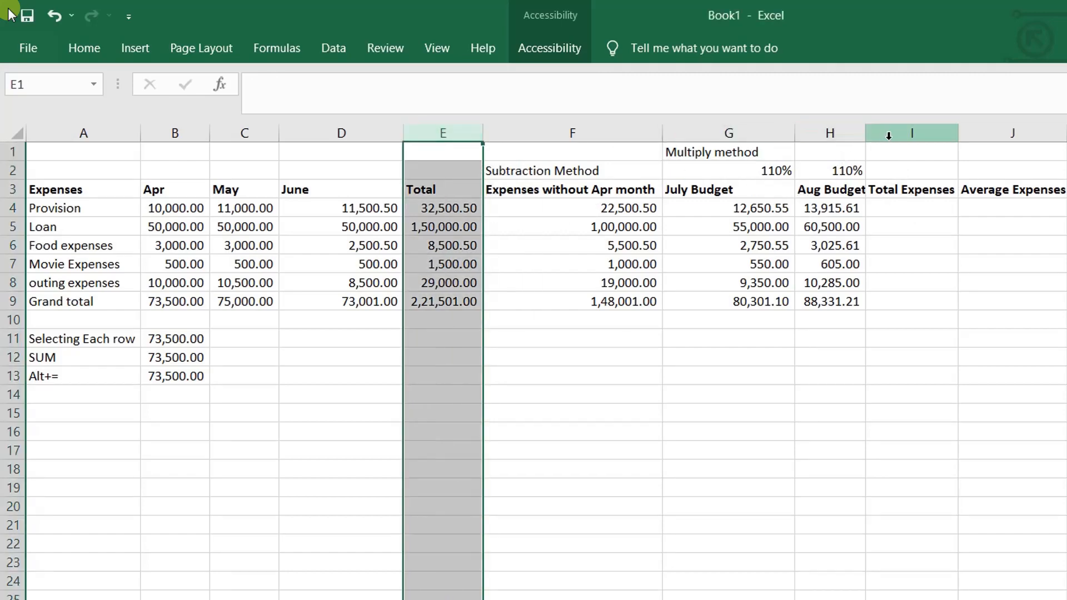
{"action": "left_click", "coordinate": [889, 140], "text": "ctrl"}
{"action": "left_click", "coordinate": [918, 209]}
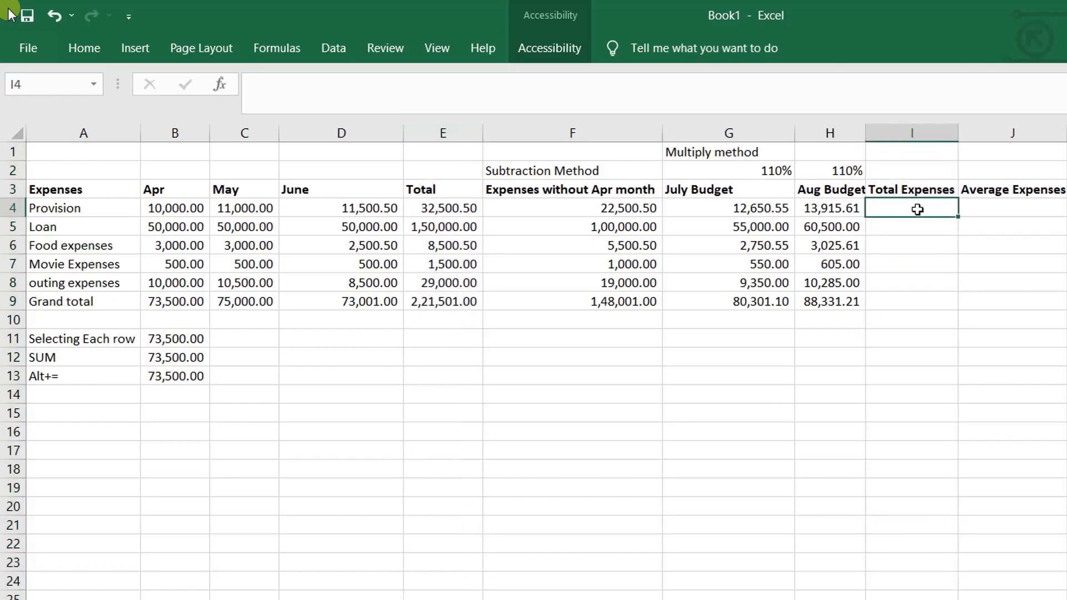
{"action": "key", "text": "alt+equal"}
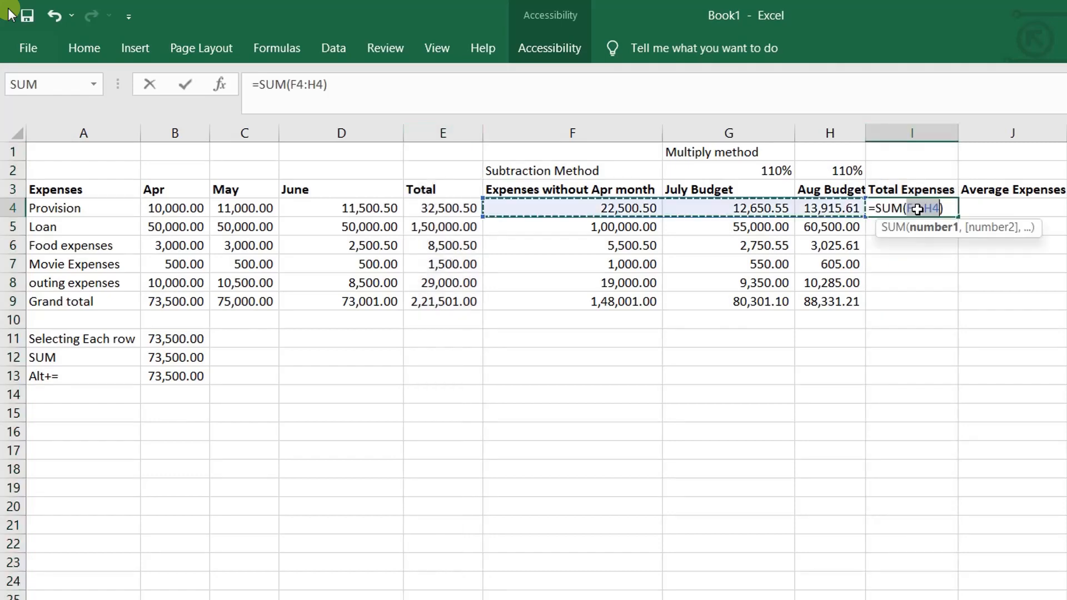
{"action": "key", "text": "Left"}
{"action": "key", "text": "Left"}
{"action": "key", "text": "shift+Right"}
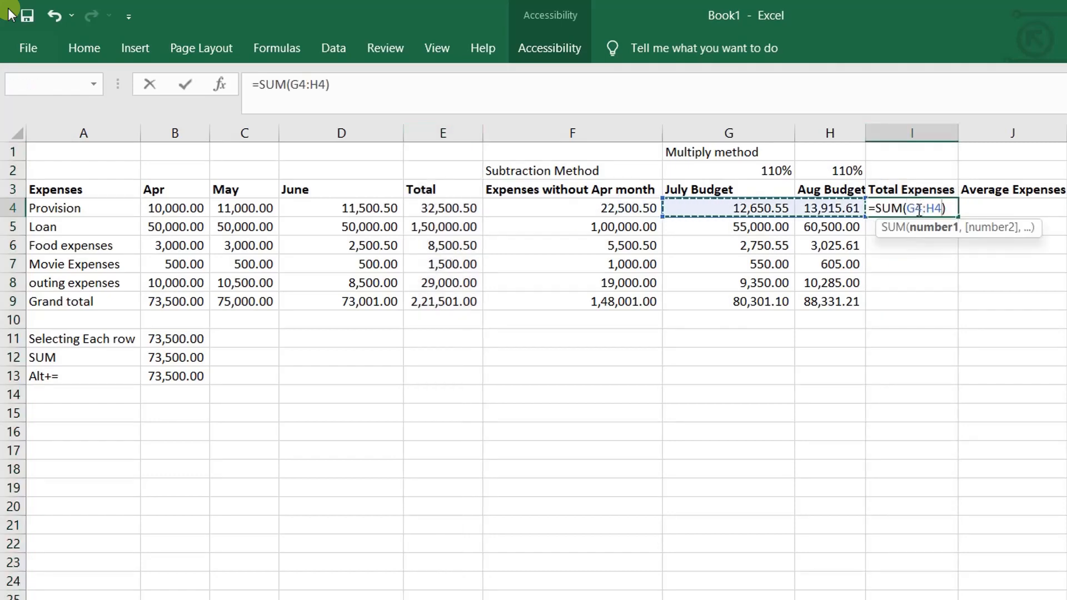
{"action": "key", "text": "Return"}
- Copy the Total Expenses formula from I4 into I5:I8
{"action": "key", "text": "shift+Down"}
{"action": "key", "text": "shift+Down"}
{"action": "key", "text": "shift+Down"}
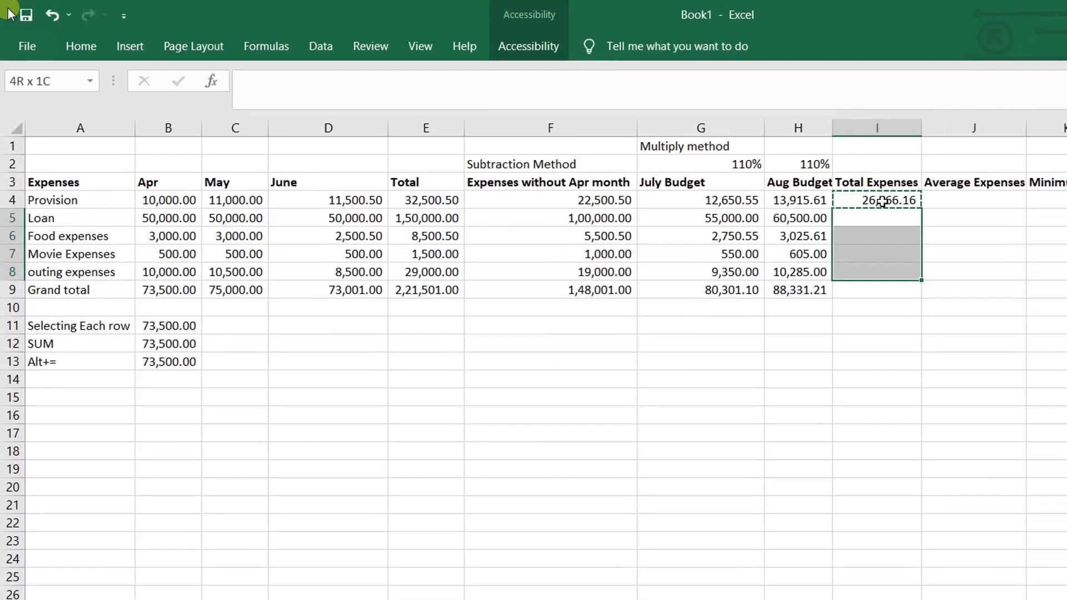
{"action": "key", "text": "ctrl+v"}
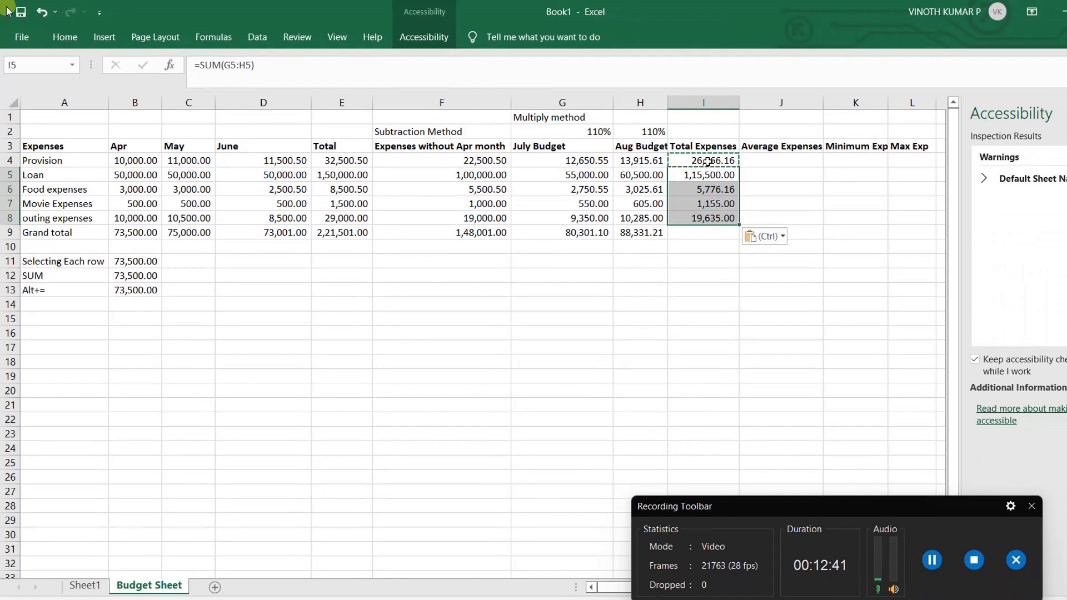
- Total the Total Expenses column in the Grand total row by entering =SUM(I4:I8) in I9 with AutoSum
{"action": "key", "text": "Down"}
{"action": "key", "text": "Down"}
{"action": "key", "text": "Down"}
{"action": "key", "text": "Down"}
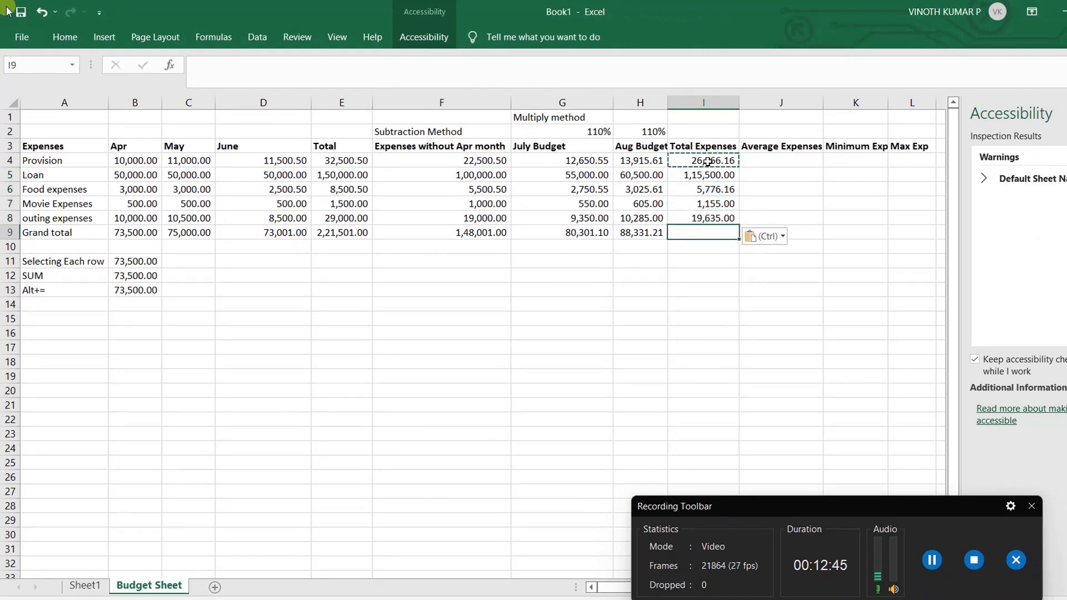
{"action": "key", "text": "alt+equal"}
{"action": "key", "text": "ctrl+Return"}
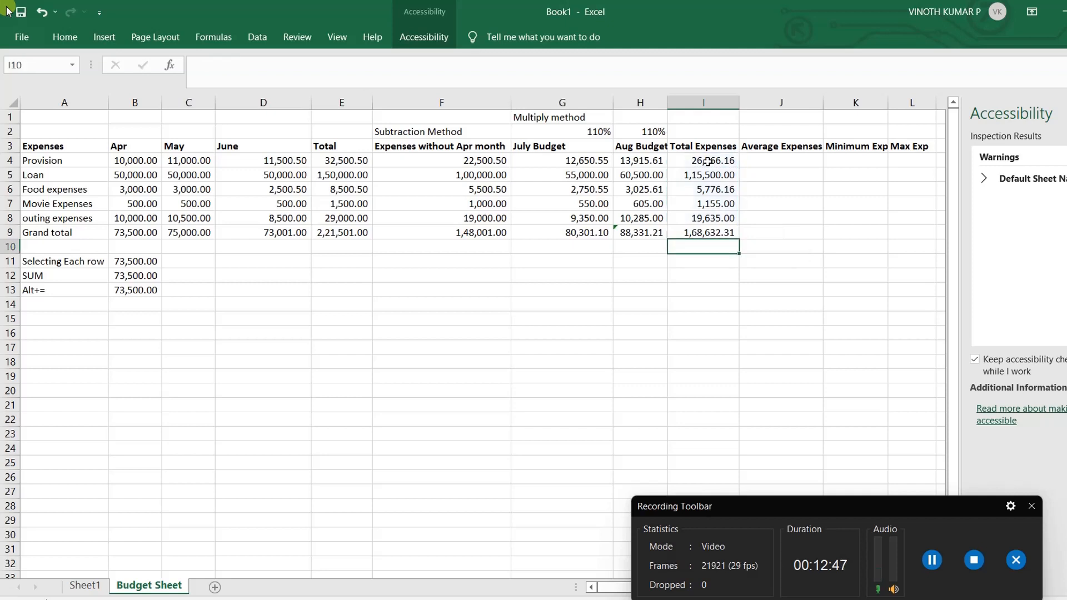
{"action": "key", "text": "Up"}
{"action": "key", "text": "Up"}
{"action": "key", "text": "Up"}
{"action": "key", "text": "Up"}
{"action": "key", "text": "Up"}
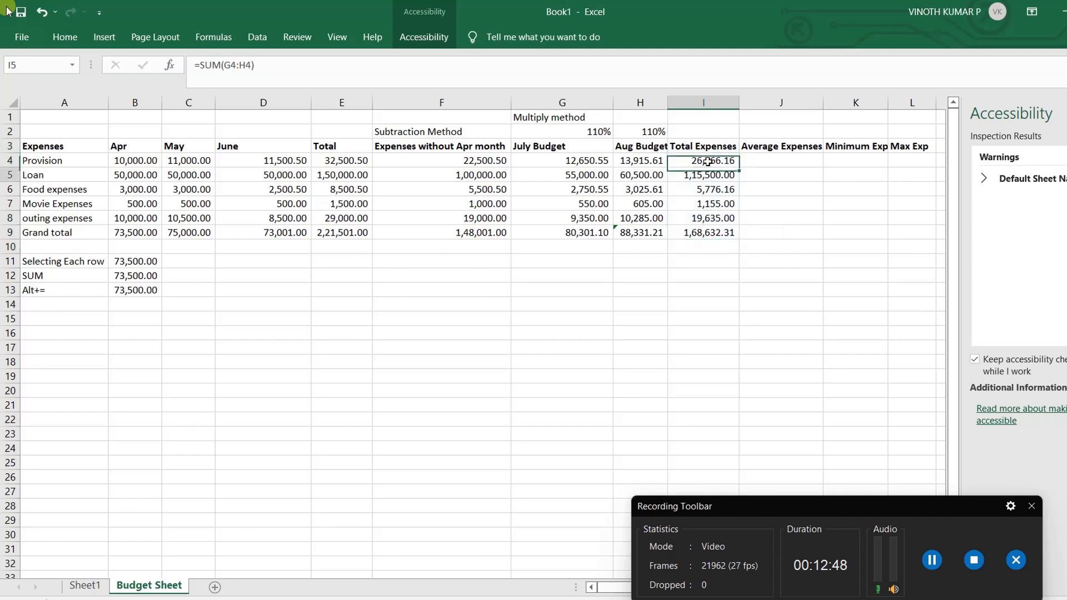
{"action": "key", "text": "Right"}
{"action": "key", "text": "Right"}
{"action": "key", "text": "Left"}
{"action": "key", "text": "Left"}
{"action": "key", "text": "Left"}
{"action": "key", "text": "Right"}
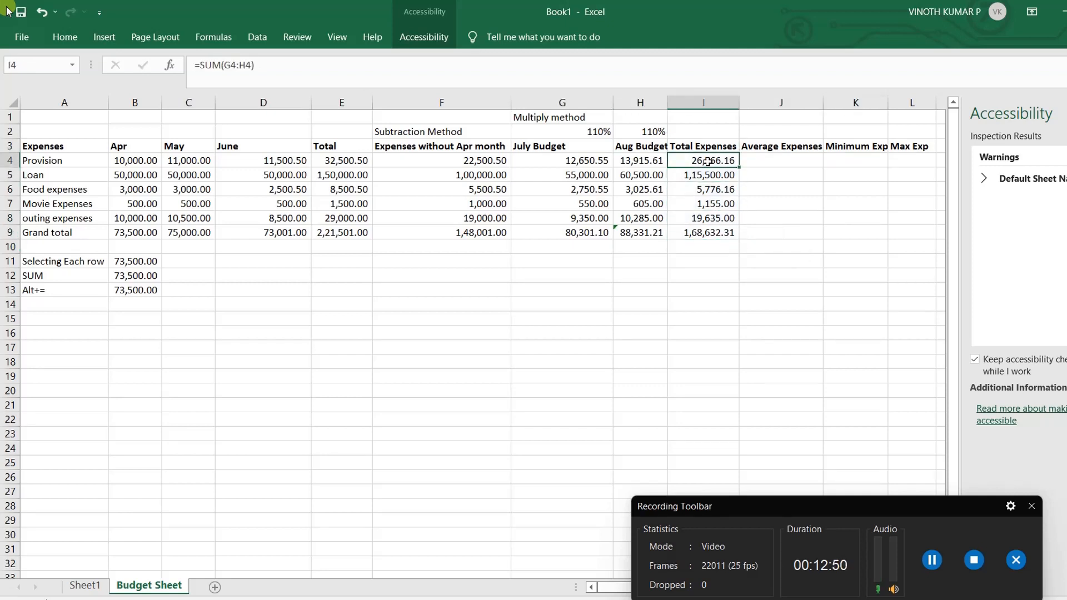
- Insert an empty column J before the Average Expenses column
{"action": "key", "text": "Up"}
{"action": "key", "text": "Right"}
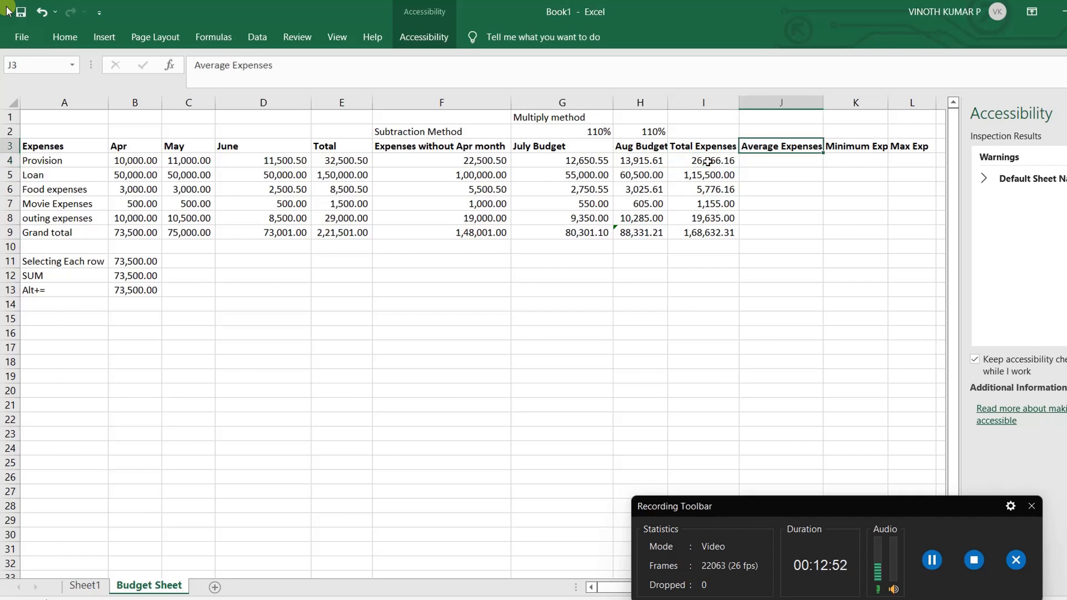
{"action": "key", "text": "ctrl+shift+equal"}
{"action": "key", "text": "Escape"}
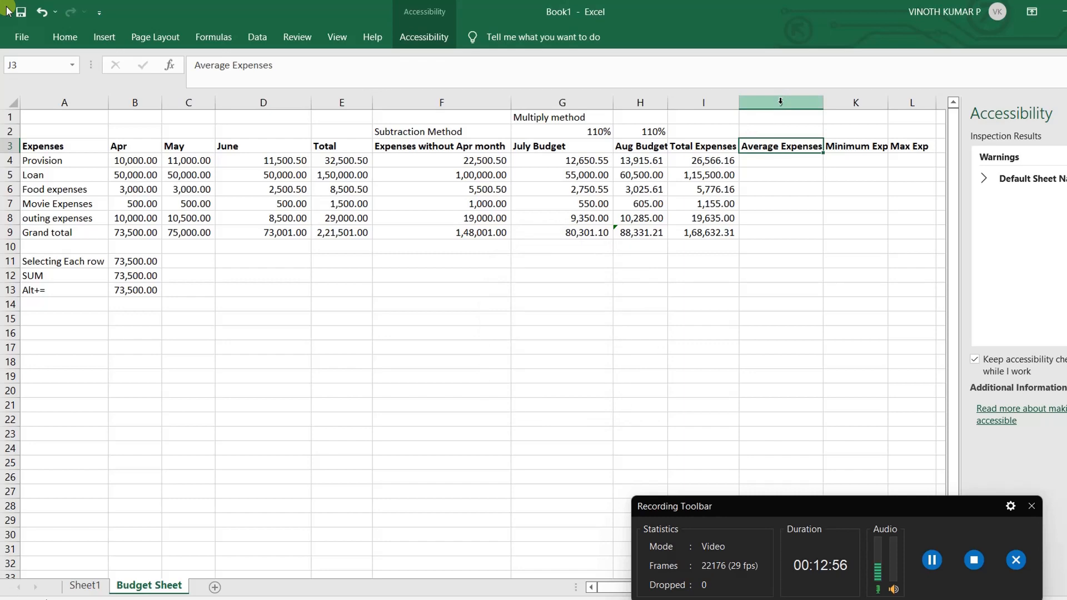
{"action": "left_click", "coordinate": [781, 102]}
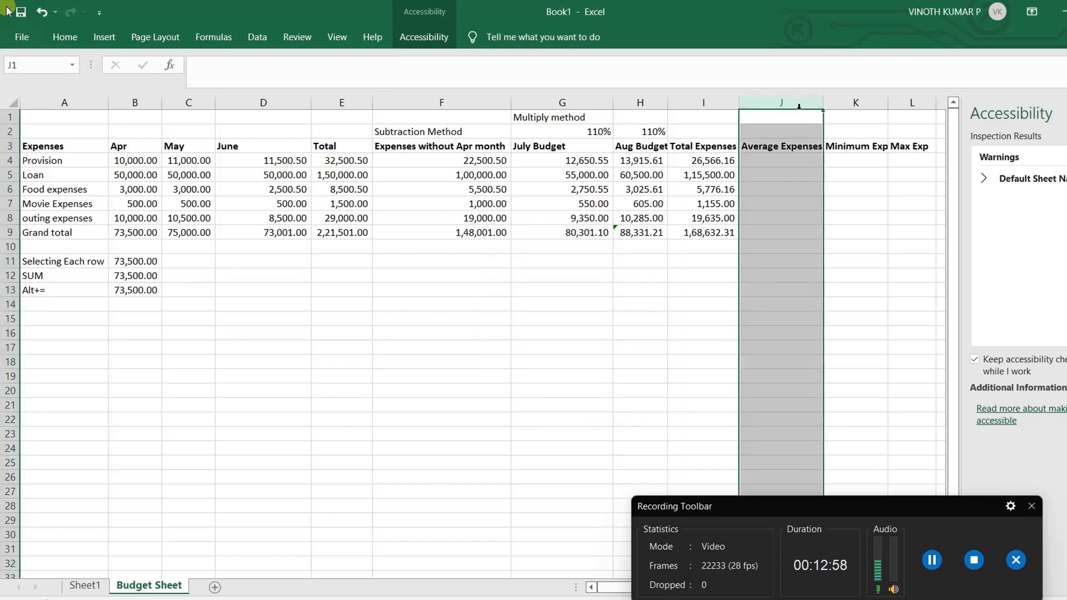
{"action": "right_click", "coordinate": [795, 101]}
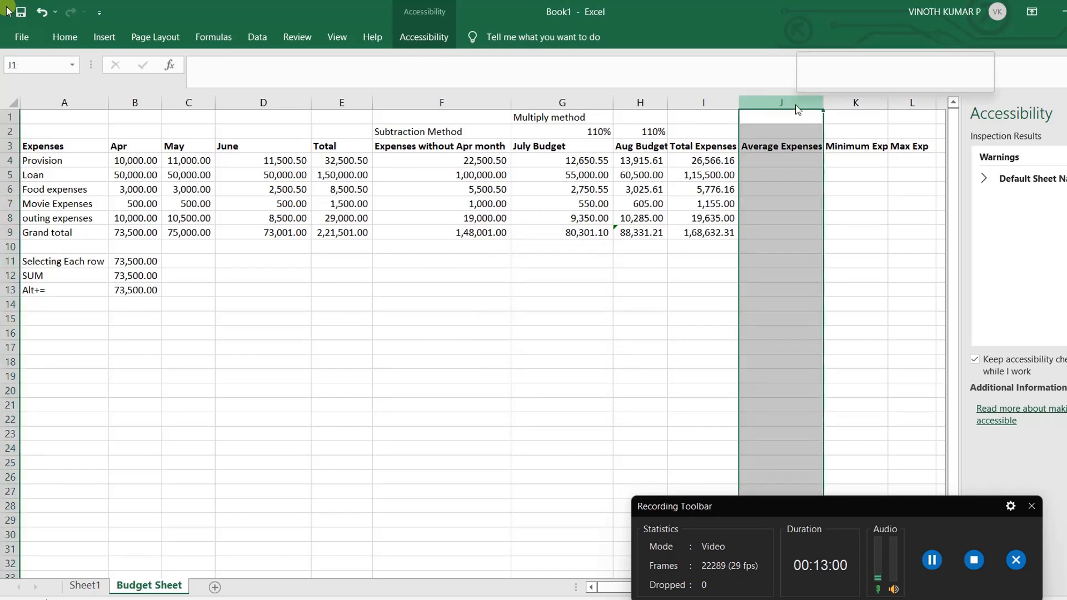
{"action": "left_click", "coordinate": [829, 212]}
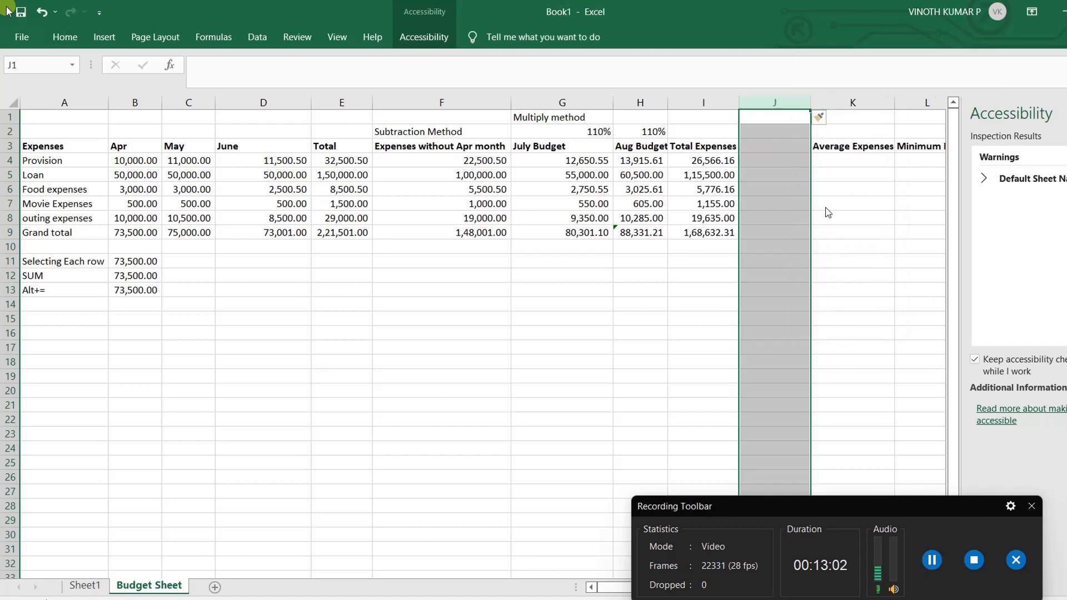
- Enter the heading "Total Exp from Apr to Aug" in J3
{"action": "left_click", "coordinate": [773, 151]}
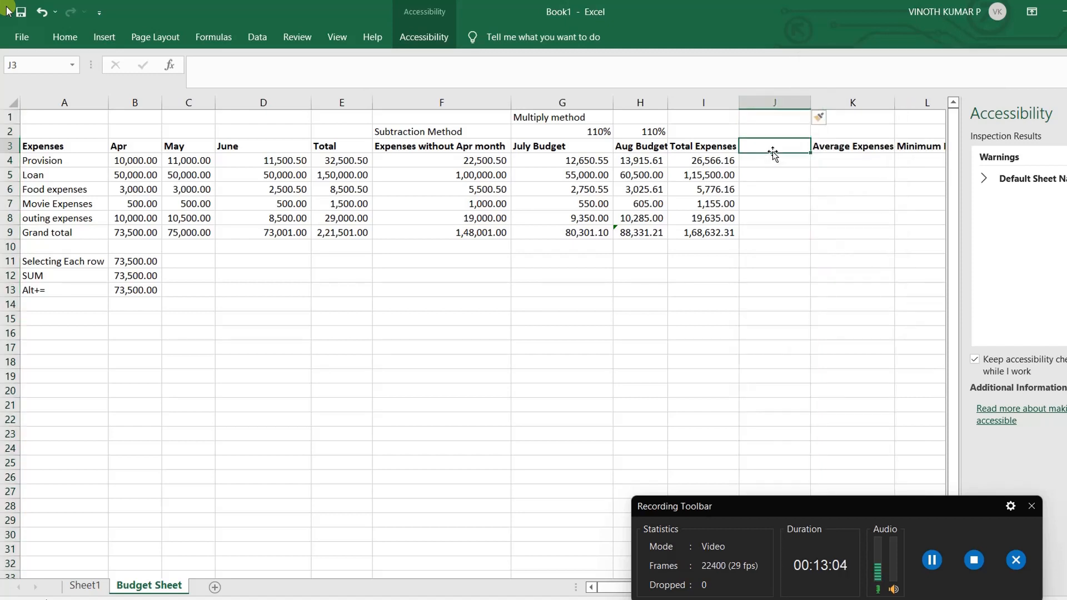
{"action": "type", "text": "Gra"}
{"action": "key", "text": "BackSpace"}
{"action": "key", "text": "BackSpace"}
{"action": "key", "text": "BackSpace"}
{"action": "type", "text": "Total "}
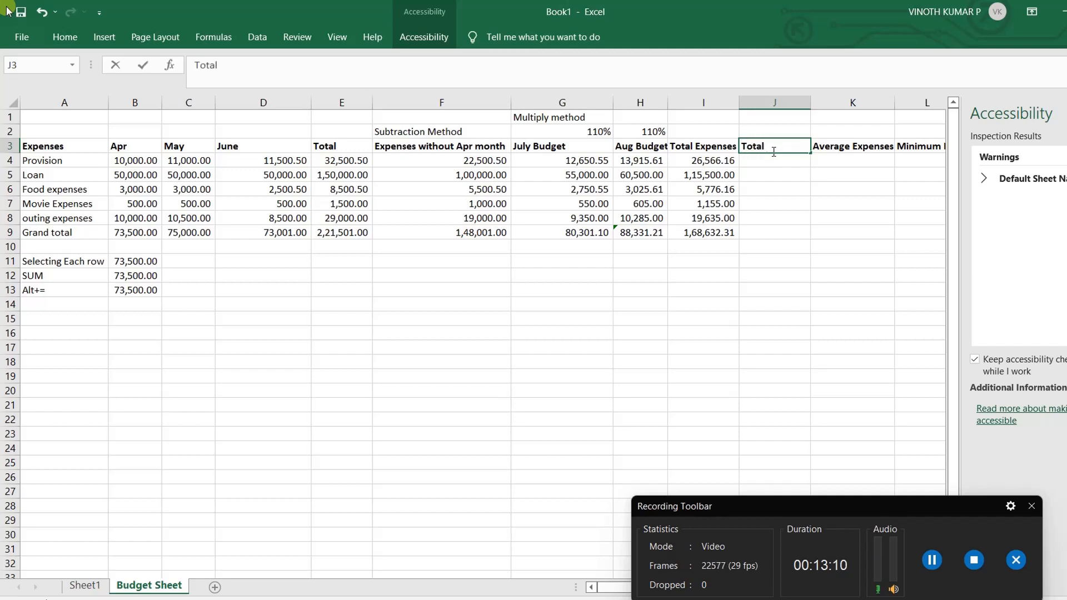
{"action": "type", "text": "A"}
{"action": "key", "text": "BackSpace"}
{"action": "type", "text": "Exp from Apr to "}
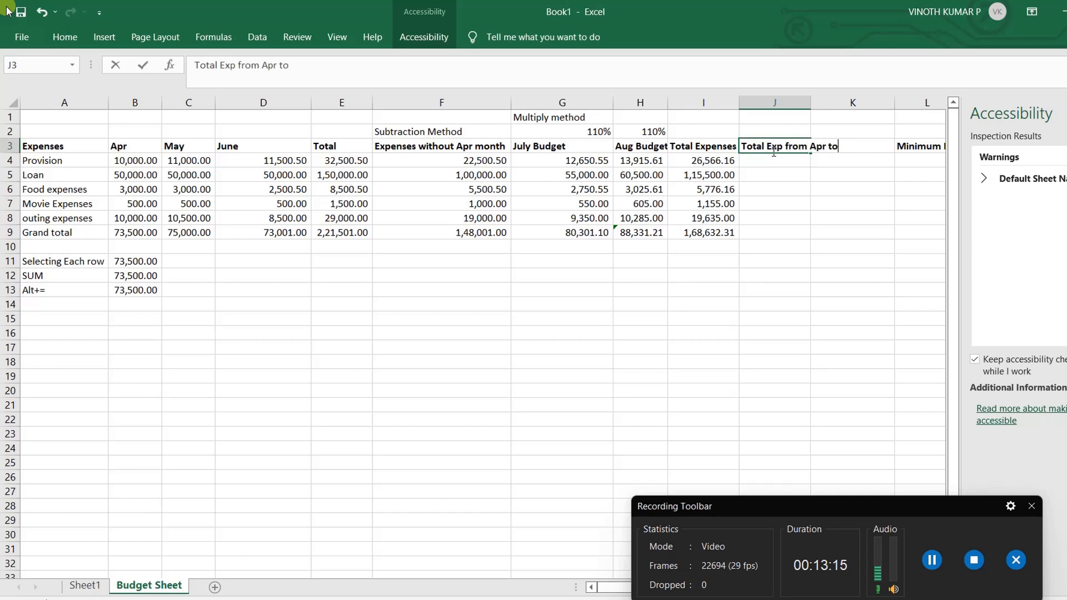
{"action": "type", "text": "Aug"}
{"action": "key", "text": "Return"}
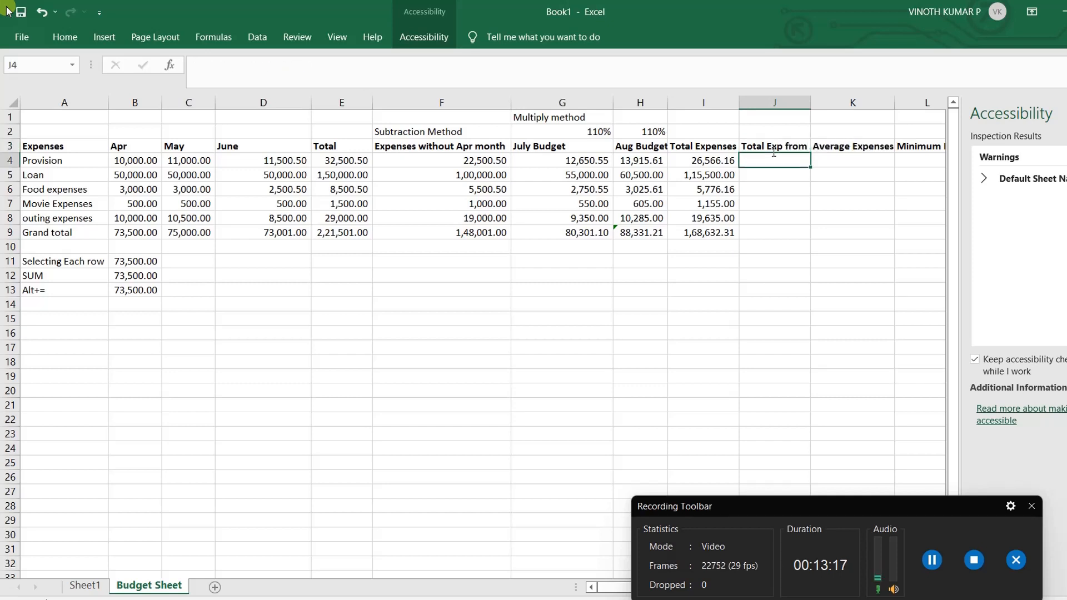
- AutoFit the width of column J to its heading in J3
{"action": "left_click", "coordinate": [774, 151]}
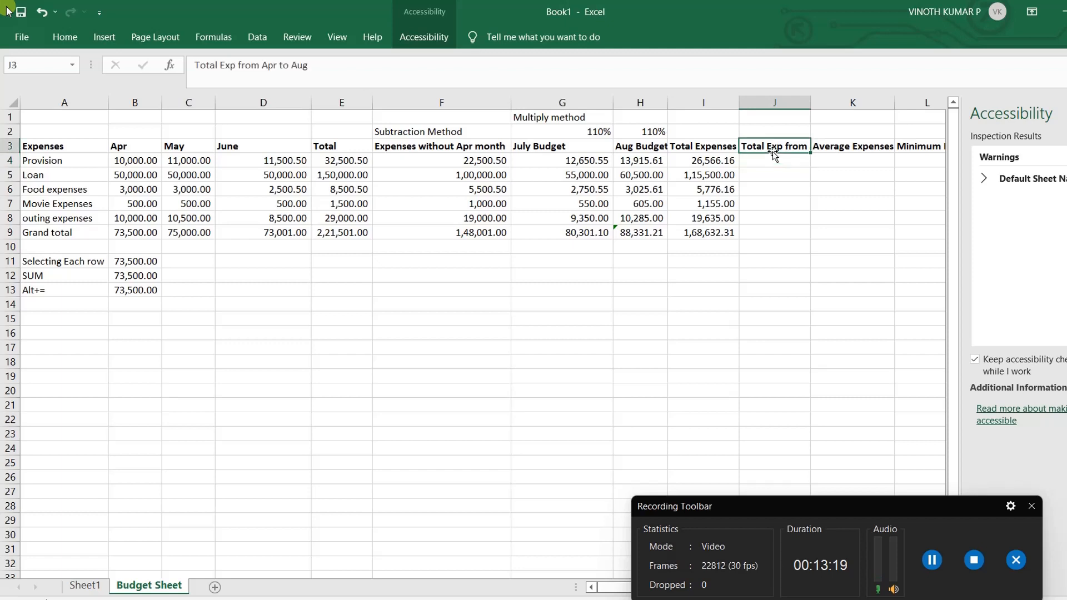
{"action": "key", "text": "alt+o"}
{"action": "key", "text": "c"}
{"action": "key", "text": "a"}
{"action": "key", "text": "Return"}
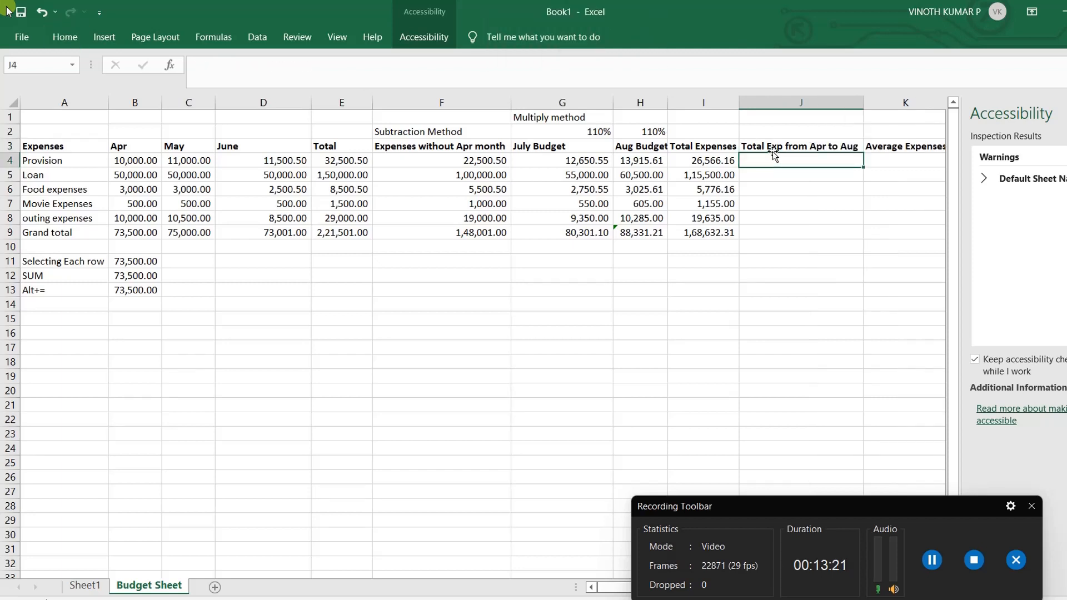
- Calculate the Provision total from Apr to Aug in J4 with =E4+I4
{"action": "type", "text": "="}
{"action": "left_click", "coordinate": [352, 159]}
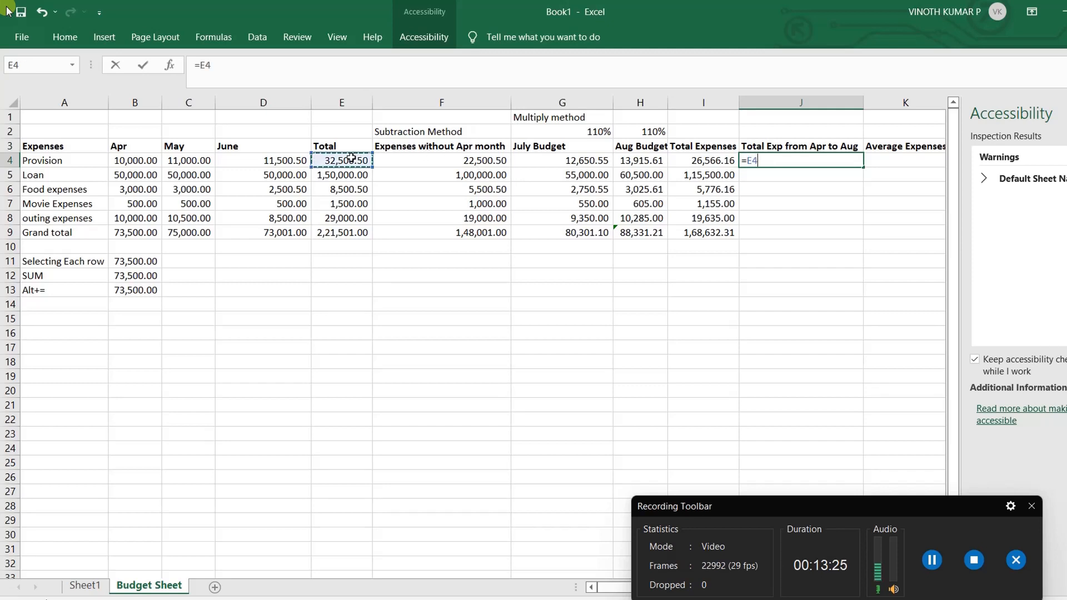
{"action": "type", "text": "+"}
{"action": "left_click", "coordinate": [698, 161]}
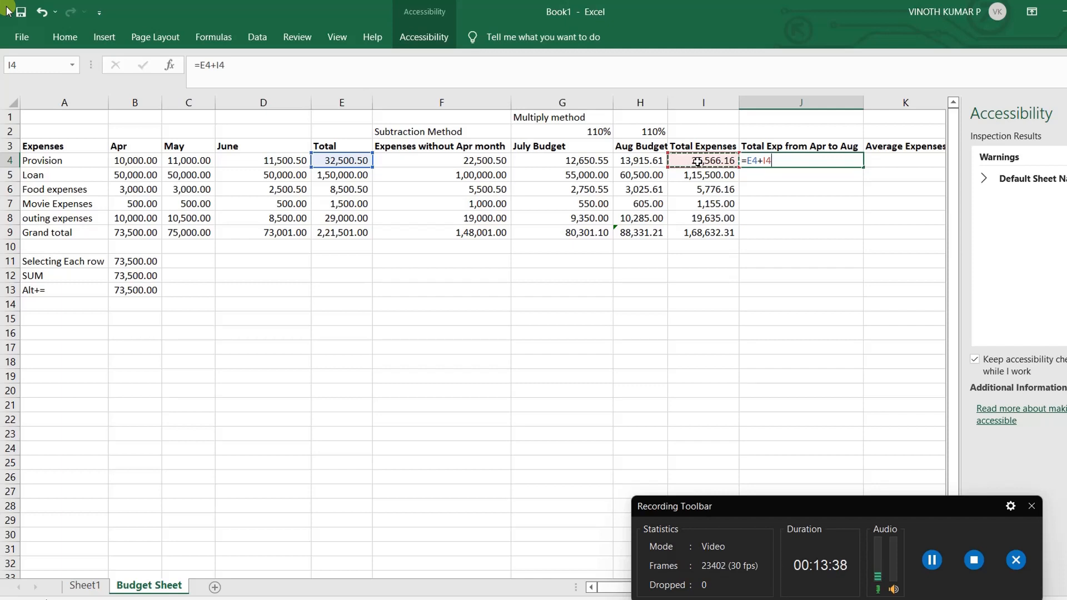
{"action": "key", "text": "ctrl+Return"}
- Copy the Apr to Aug total formula from J4 down through J8
{"action": "key", "text": "ctrl+c"}
{"action": "key", "text": "Down"}
{"action": "key", "text": "Down"}
{"action": "key", "text": "Down"}
{"action": "key", "text": "Down"}
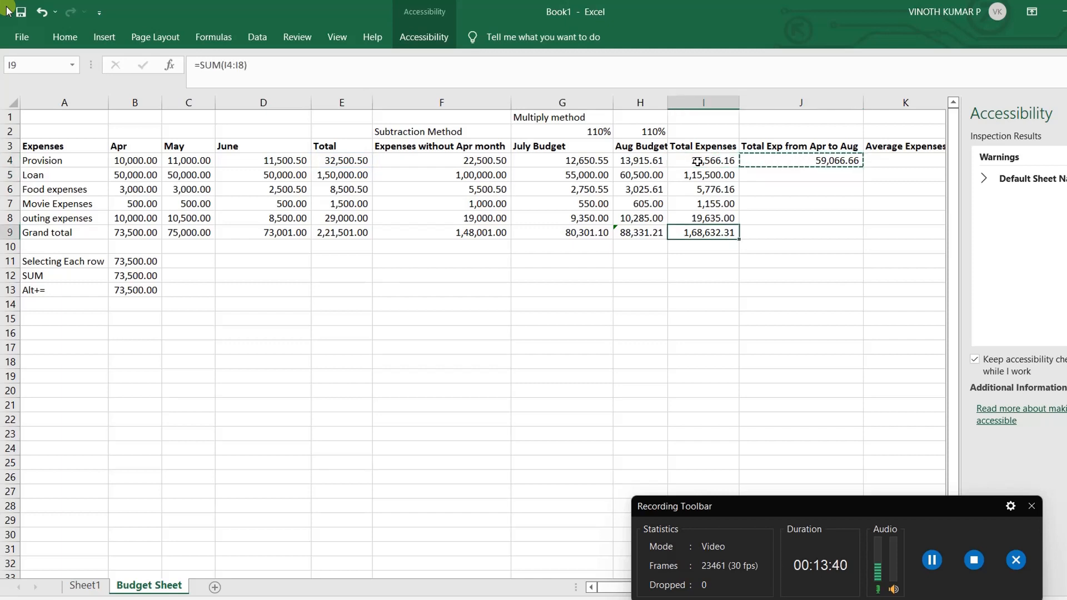
{"action": "key", "text": "shift+Up"}
{"action": "key", "text": "shift+Up"}
{"action": "key", "text": "shift+Up"}
{"action": "key", "text": "shift+Up"}
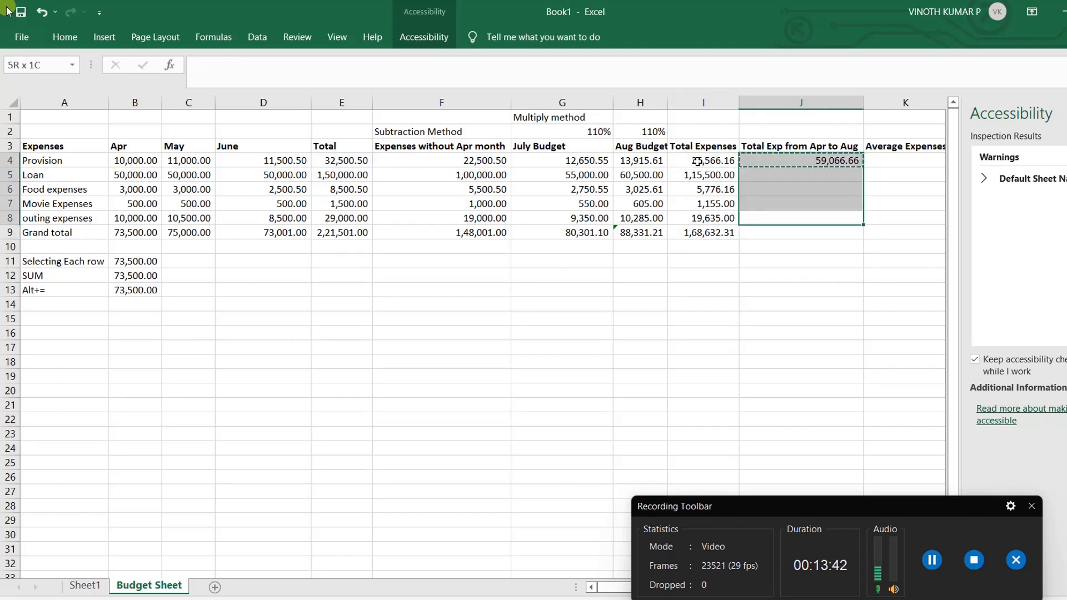
{"action": "key", "text": "ctrl+v"}
- Copy the J4 formula again and paste it over J5:J8
{"action": "key", "text": "Up"}
{"action": "key", "text": "Up"}
{"action": "key", "text": "Up"}
{"action": "key", "text": "Up"}
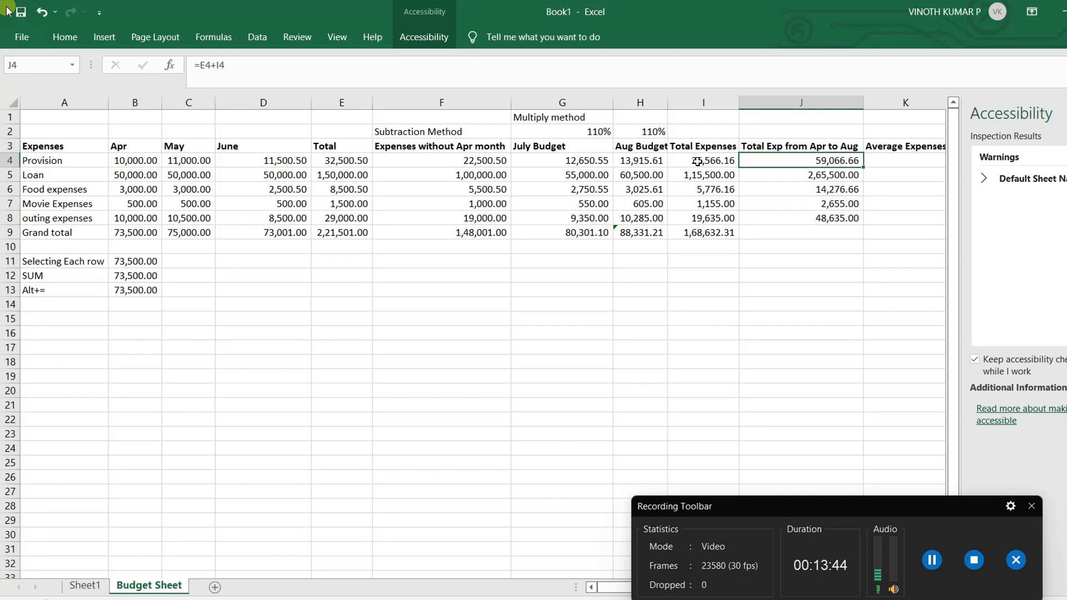
{"action": "key", "text": "ctrl+c"}
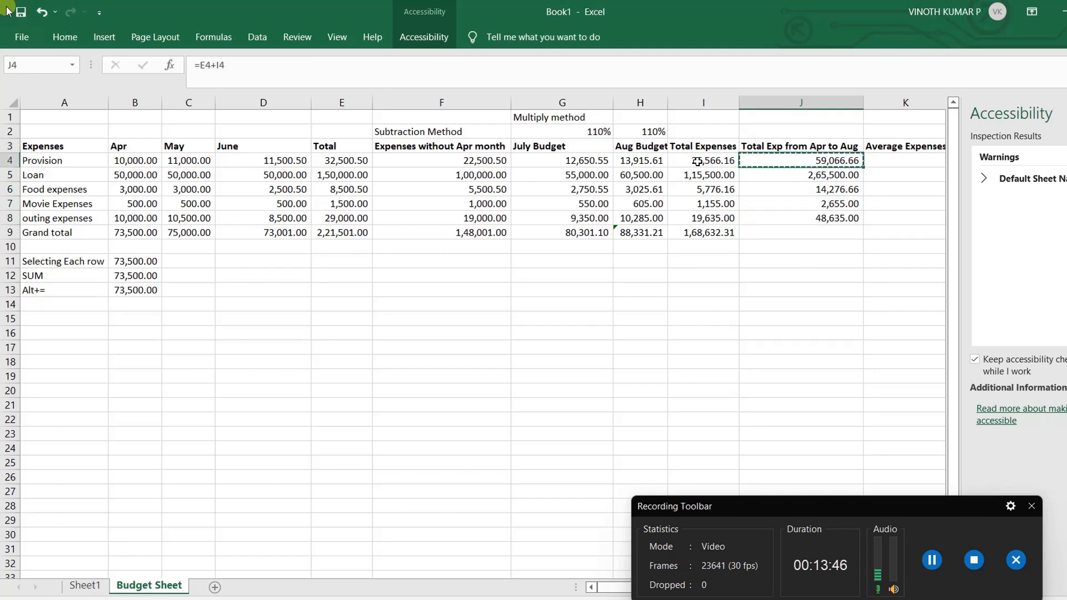
{"action": "key", "text": "Down"}
{"action": "key", "text": "shift+Down"}
{"action": "key", "text": "shift+Down"}
{"action": "key", "text": "shift+Down"}
{"action": "key", "text": "ctrl+v"}
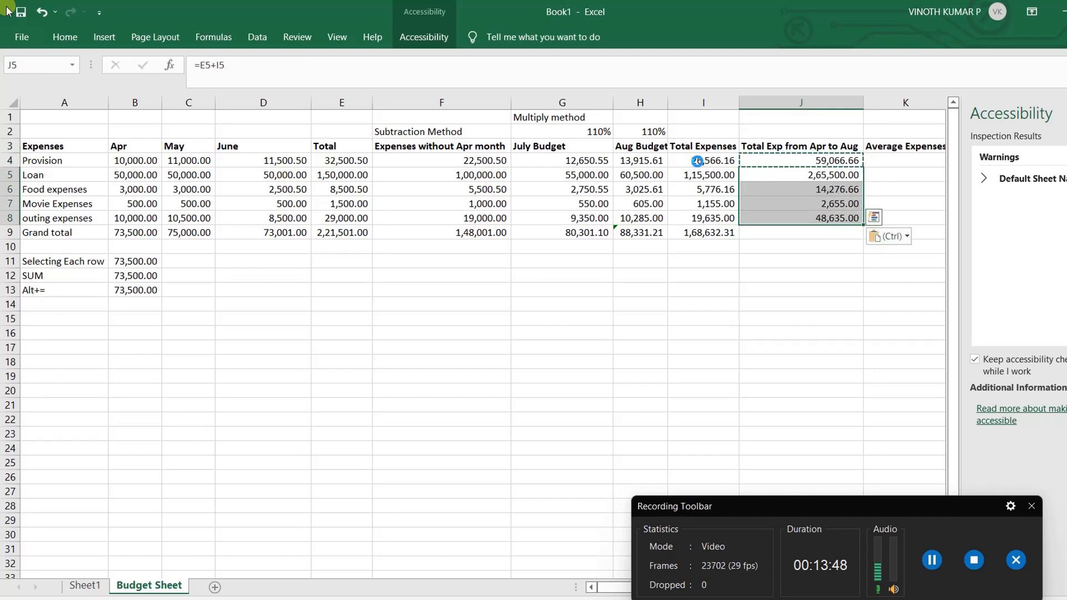
- Total the Apr to Aug column in the Grand total row by summing J4:J8 in J9 with AutoSum
{"action": "key", "text": "Down"}
{"action": "key", "text": "Down"}
{"action": "key", "text": "Down"}
{"action": "key", "text": "Down"}
{"action": "key", "text": "alt+equal"}
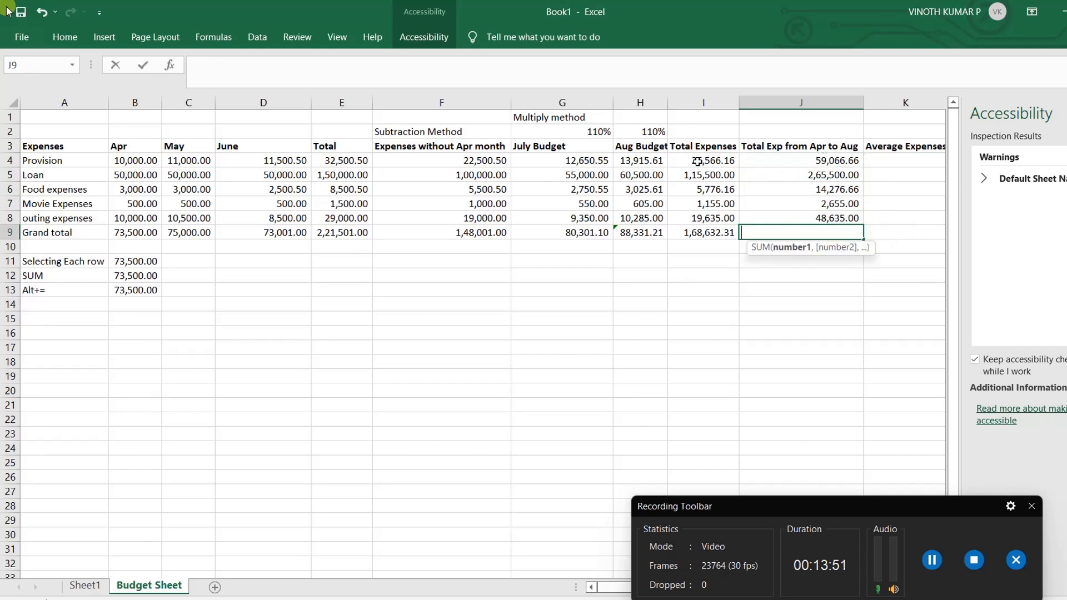
{"action": "key", "text": "Return"}
{"action": "key", "text": "Up"}
{"action": "key", "text": "Up"}
{"action": "key", "text": "Right"}
{"action": "key", "text": "Right"}
{"action": "key", "text": "Right"}
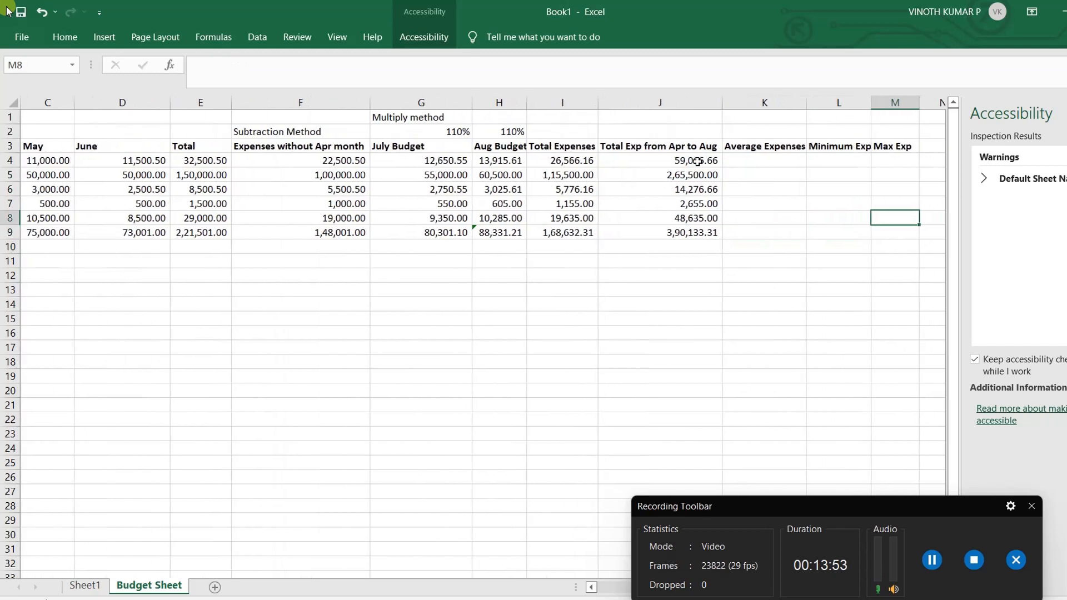
{"action": "key", "text": "Left"}
{"action": "key", "text": "Left"}
{"action": "key", "text": "Left"}
{"action": "key", "text": "Up"}
{"action": "key", "text": "Up"}
{"action": "key", "text": "Up"}
{"action": "key", "text": "Up"}
{"action": "key", "text": "Up"}
{"action": "key", "text": "Down"}
{"action": "key", "text": "Down"}
{"action": "key", "text": "Up"}
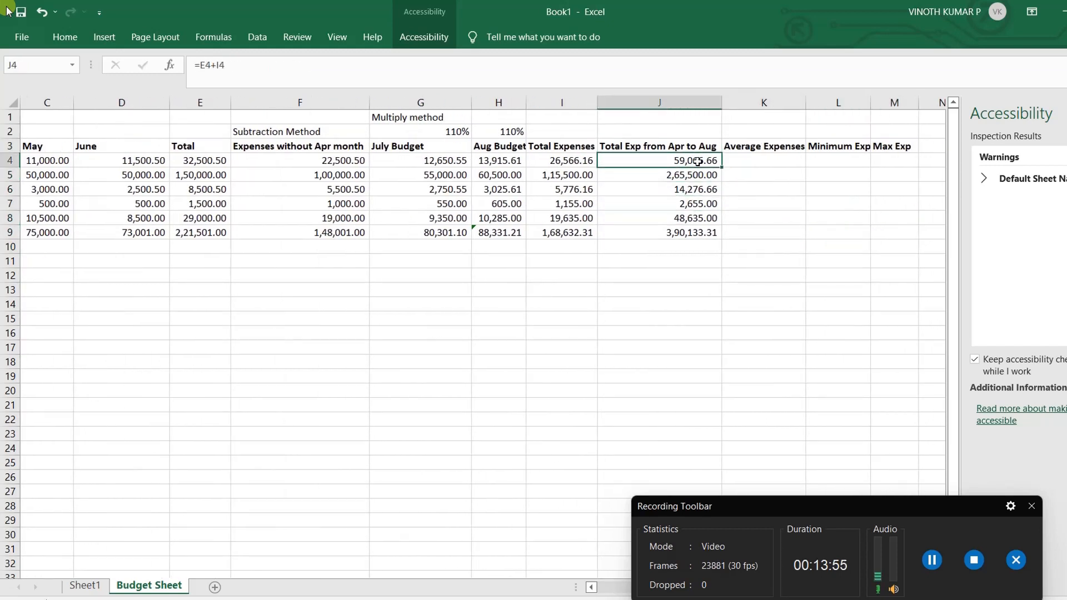
{"action": "key", "text": "ctrl+shift+Down"}
{"action": "key", "text": "Right"}
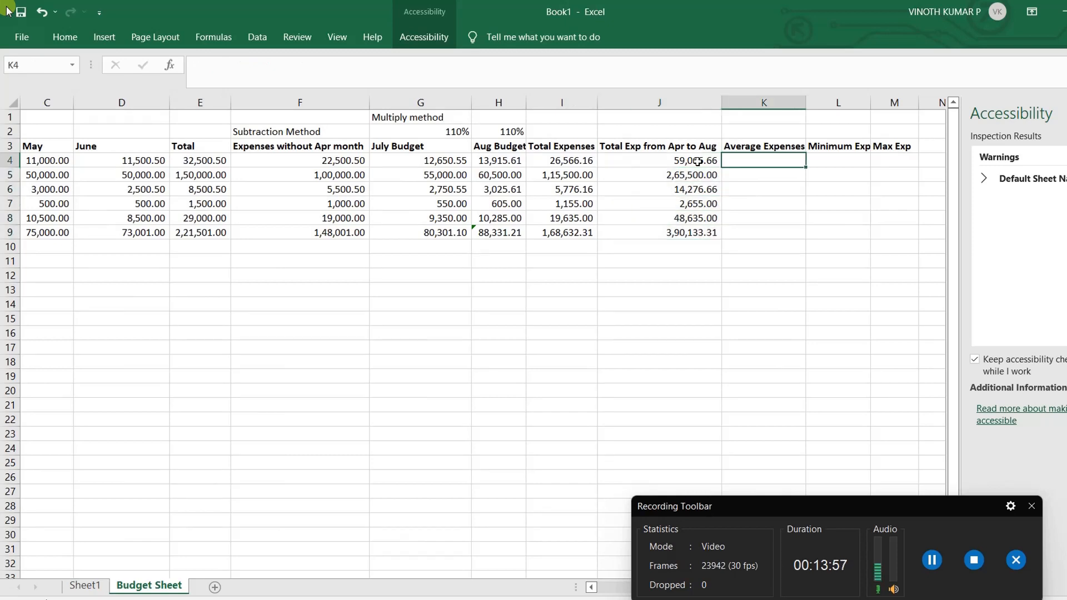
- Check the cell references used by the Apr to Aug total formulas in J4:J7, one cell at a time
{"action": "key", "text": "Left"}
{"action": "key", "text": "F2"}
{"action": "key", "text": "Return"}
{"action": "key", "text": "F2"}
{"action": "key", "text": "Return"}
{"action": "key", "text": "F2"}
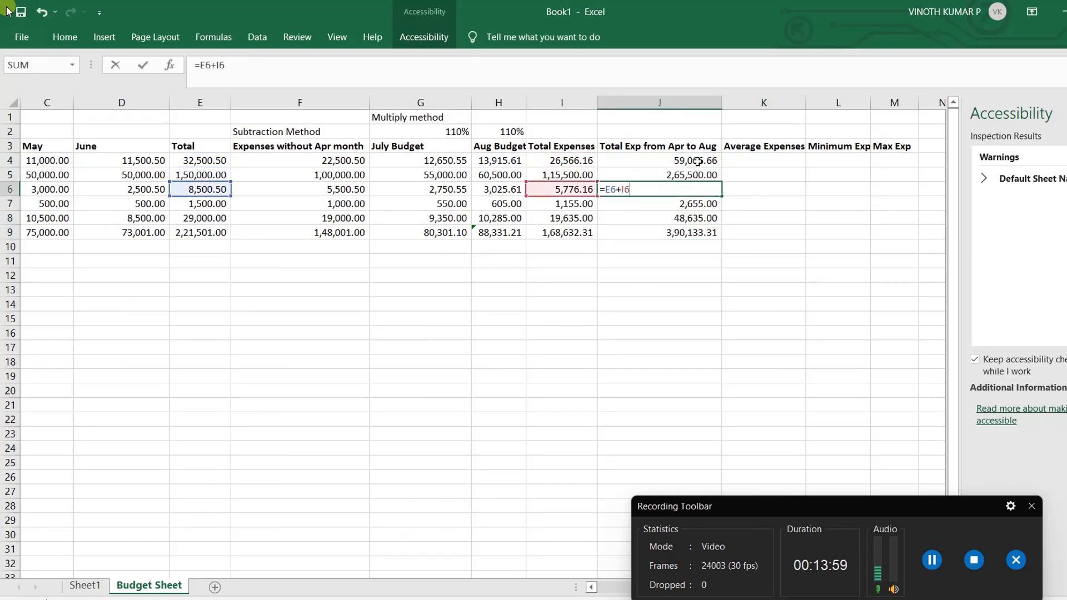
{"action": "key", "text": "Return"}
{"action": "key", "text": "F2"}
{"action": "key", "text": "ctrl+Return"}
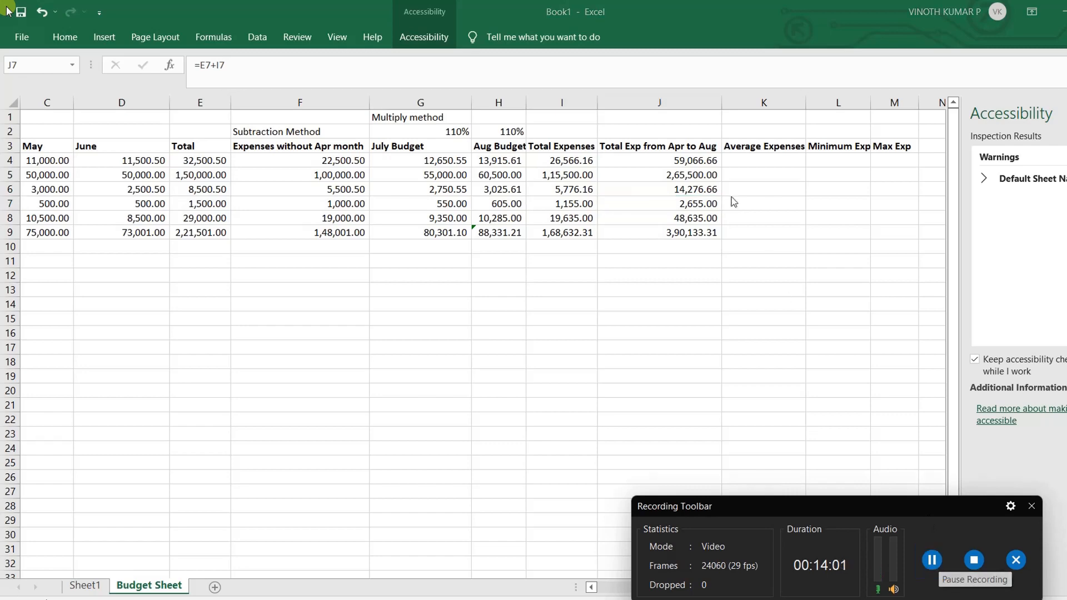
{"action": "key", "text": "Up"}
{"action": "key", "text": "Up"}
{"action": "key", "text": "Up"}
{"action": "key", "text": "Up"}
{"action": "key", "text": "Right"}
{"action": "key", "text": "Right"}
{"action": "key", "text": "Right"}
{"action": "key", "text": "Right"}
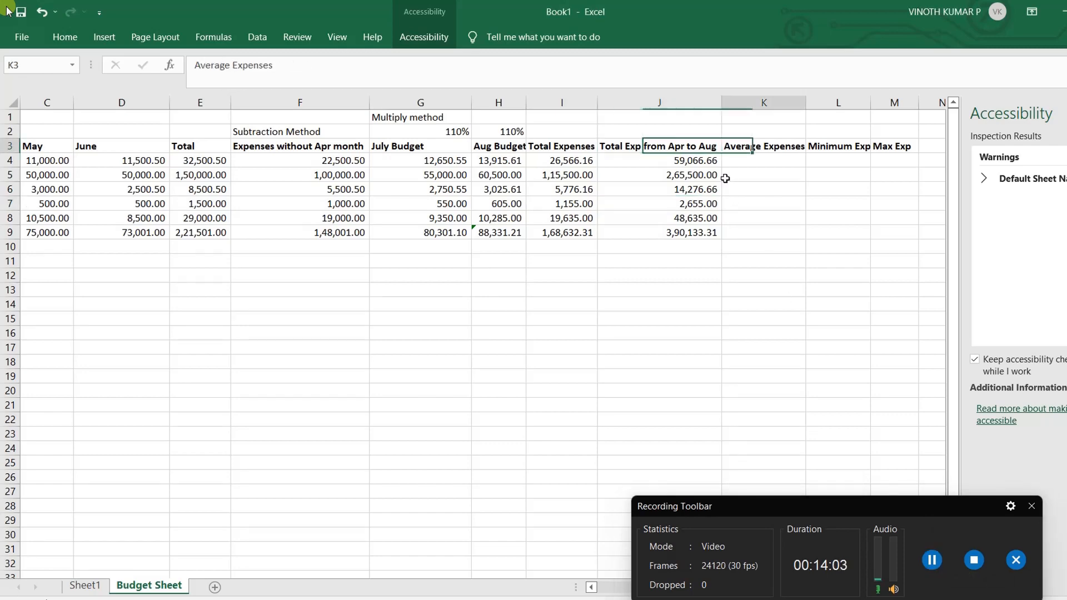
{"action": "key", "text": "Left"}
{"action": "key", "text": "Left"}
{"action": "key", "text": "Left"}
{"action": "key", "text": "Left"}
{"action": "key", "text": "Down"}
{"action": "key", "text": "Right"}
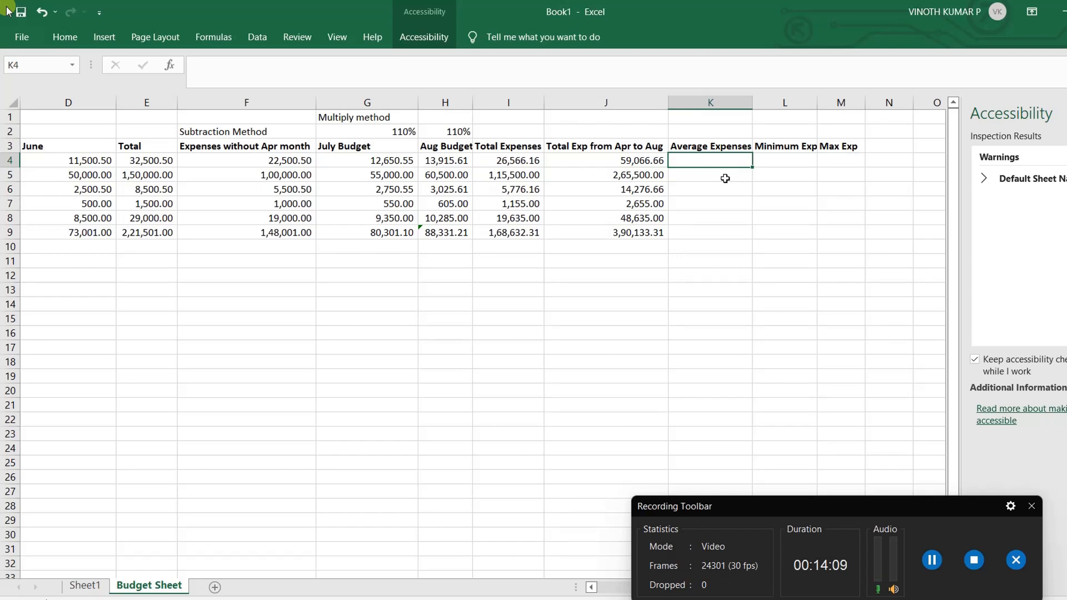
{"action": "key", "text": "Left"}
{"action": "key", "text": "Right"}
{"action": "key", "text": "Right"}
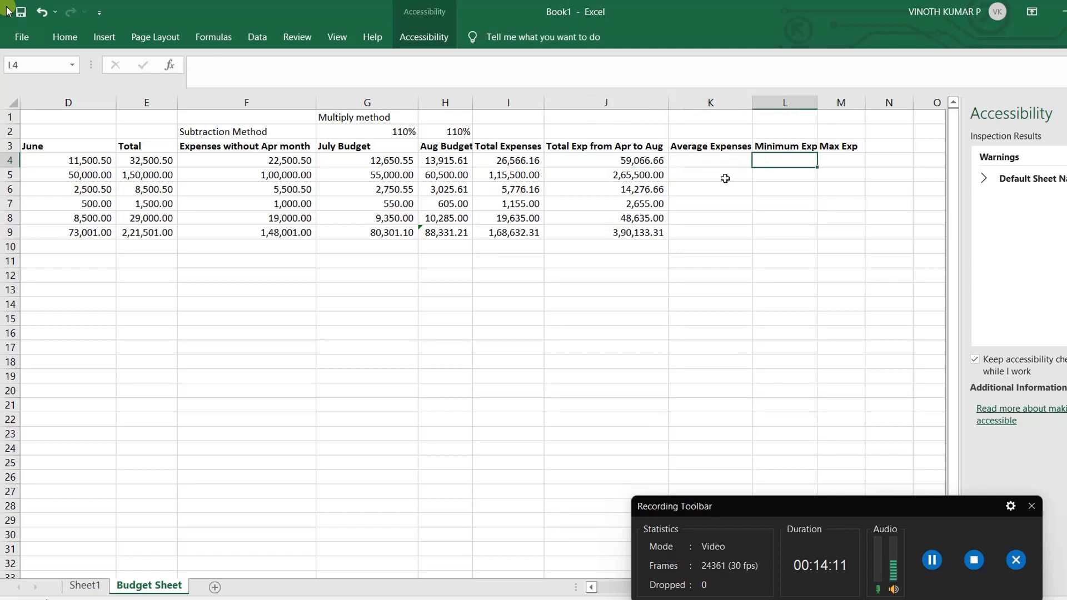
- Delete the entire Total Exp from Apr to Aug column
{"action": "key", "text": "Left"}
{"action": "key", "text": "Left"}
{"action": "key", "text": "Up"}
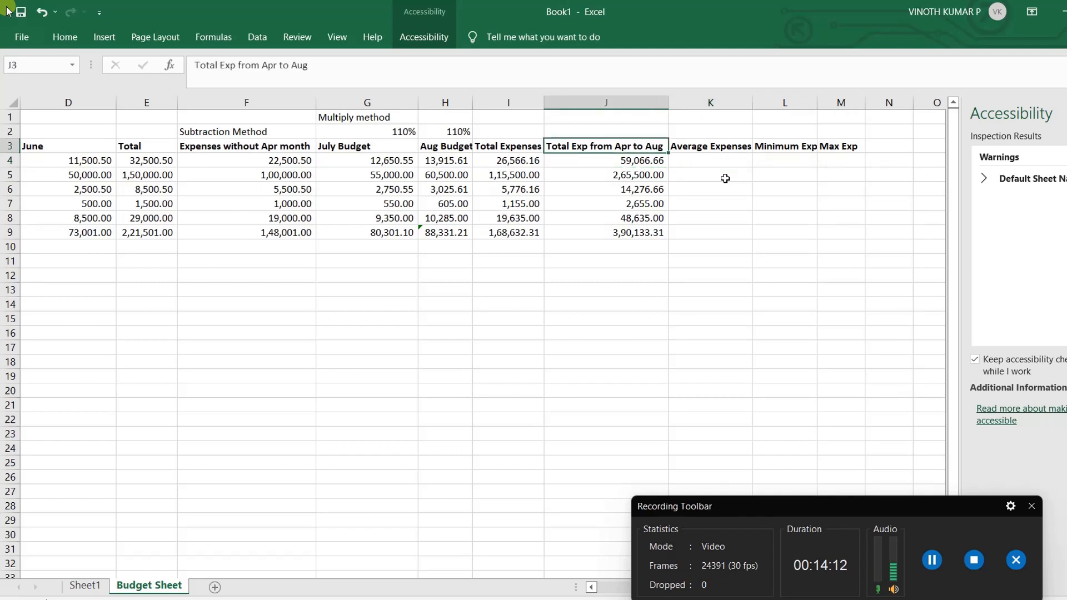
{"action": "left_click", "coordinate": [620, 101]}
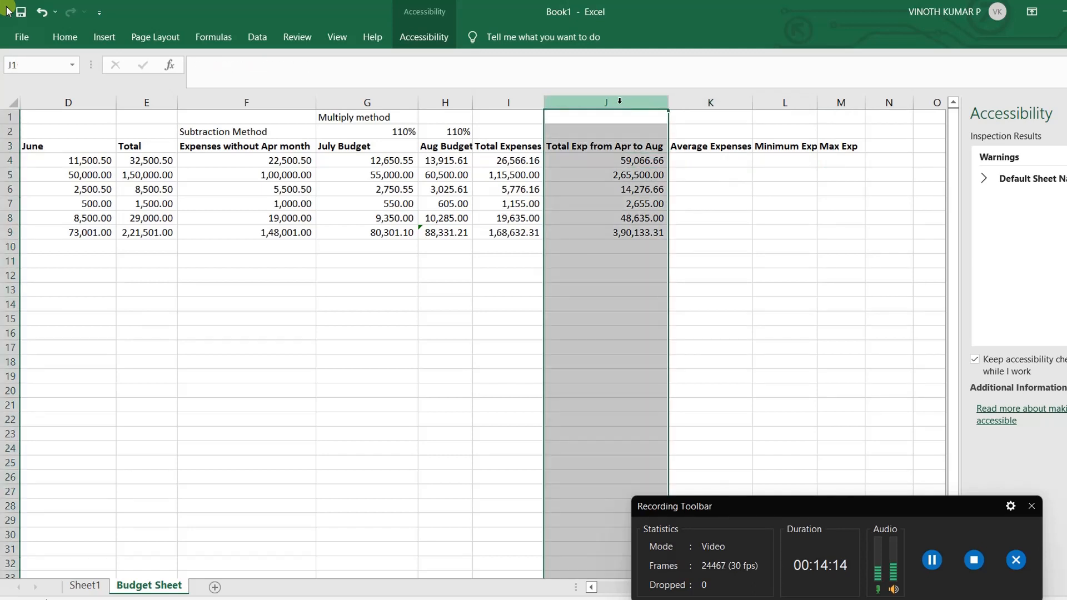
{"action": "right_click", "coordinate": [619, 103]}
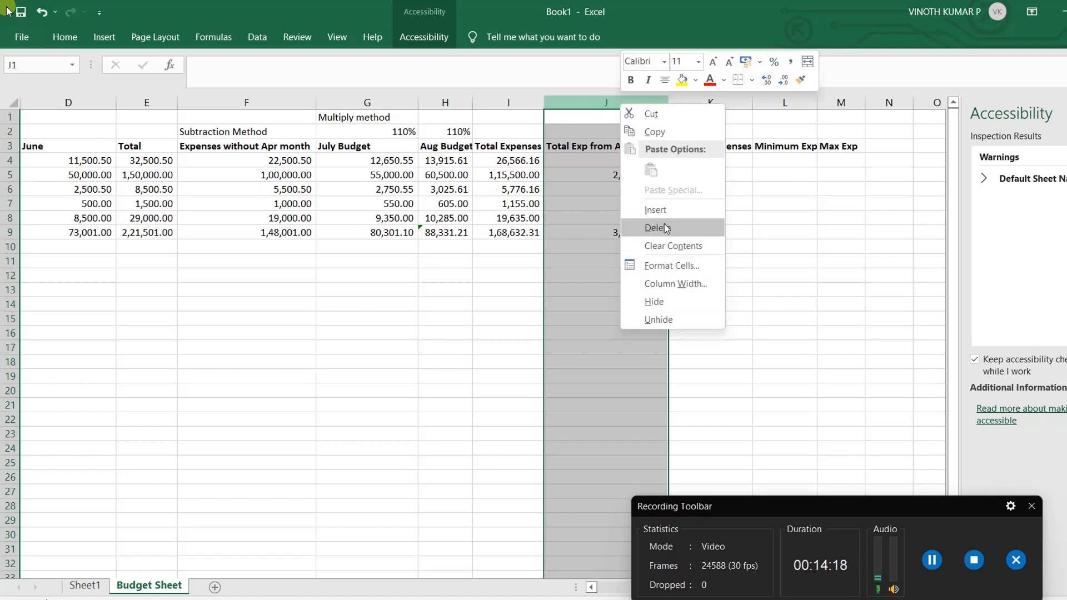
{"action": "left_click", "coordinate": [658, 228]}
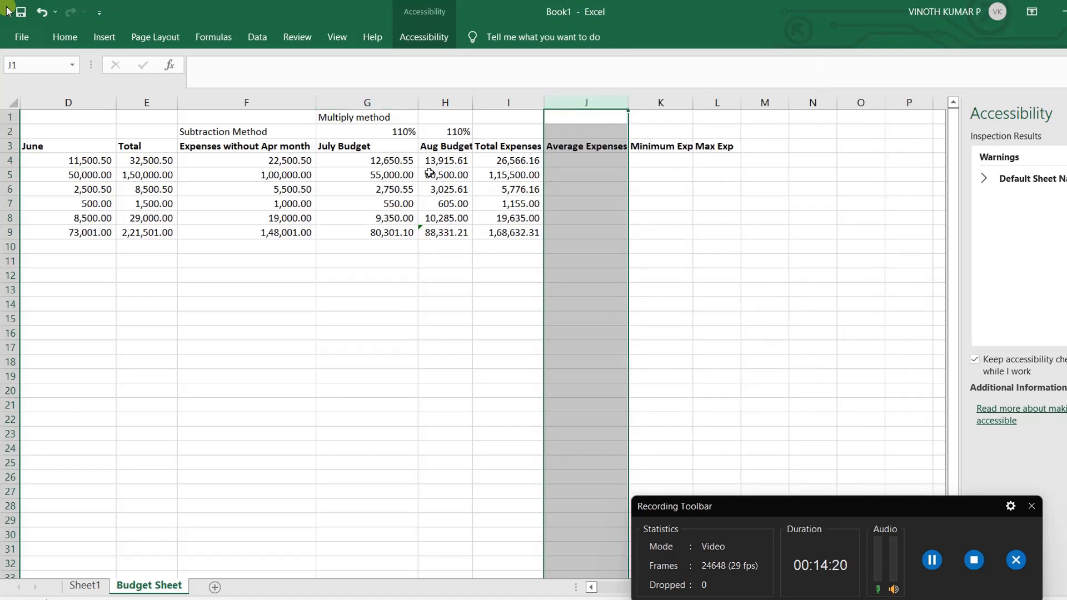
- Delete the Total Expenses column beside Aug Budget and the Expenses without Apr month column
{"action": "left_click", "coordinate": [522, 103]}
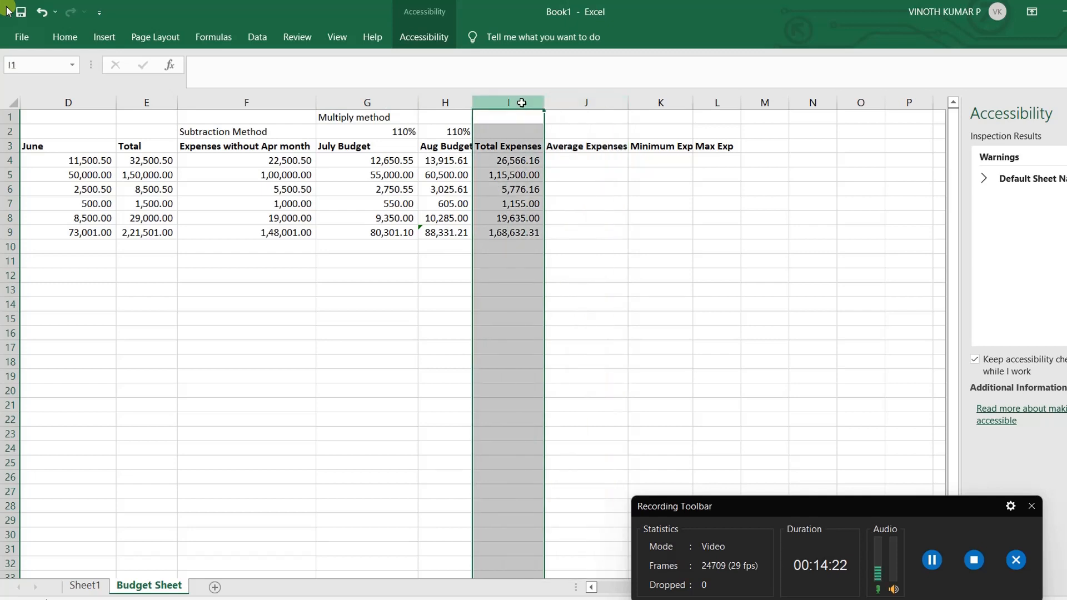
{"action": "right_click", "coordinate": [522, 103]}
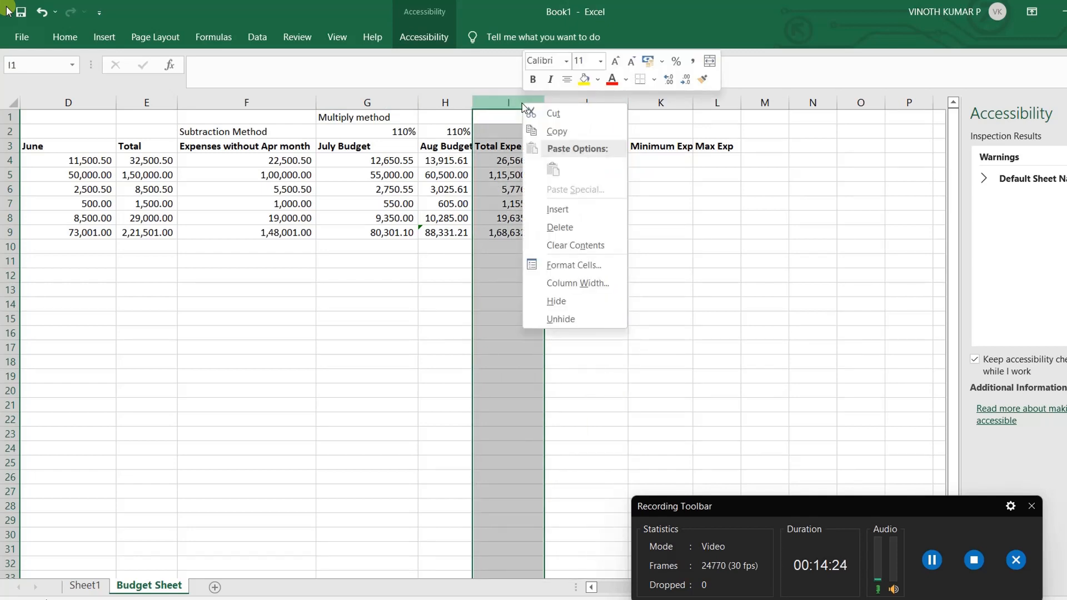
{"action": "left_click", "coordinate": [567, 230]}
{"action": "left_click", "coordinate": [240, 109]}
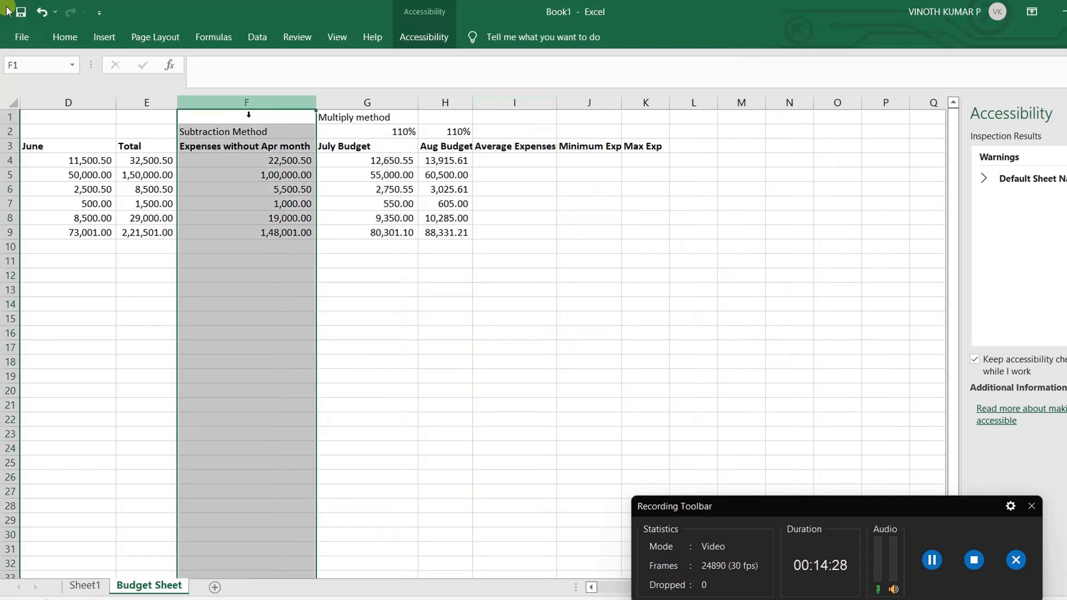
{"action": "right_click", "coordinate": [248, 112]}
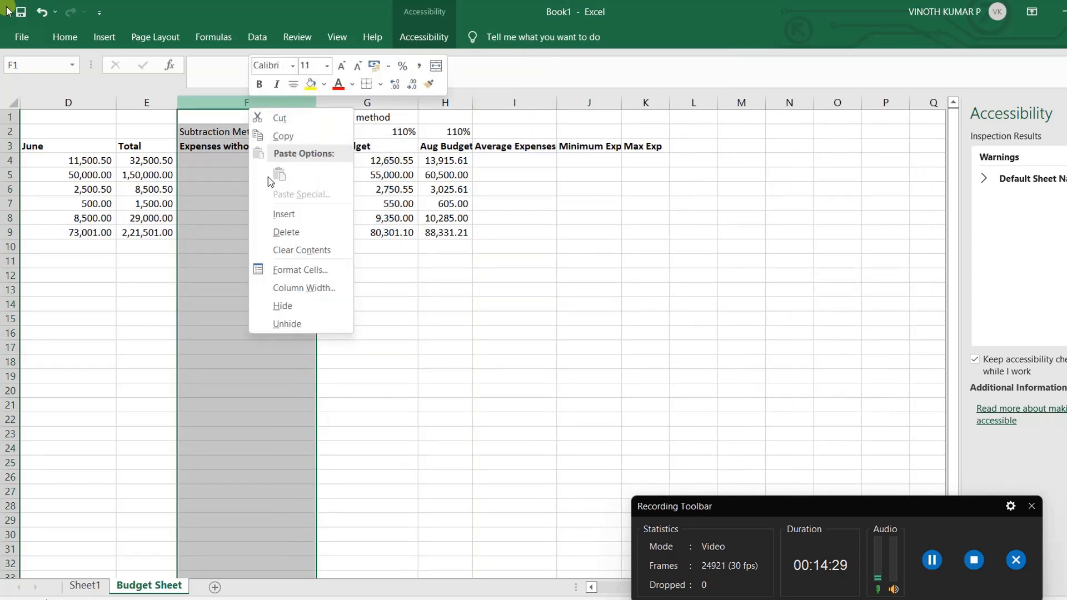
{"action": "left_click", "coordinate": [286, 232]}
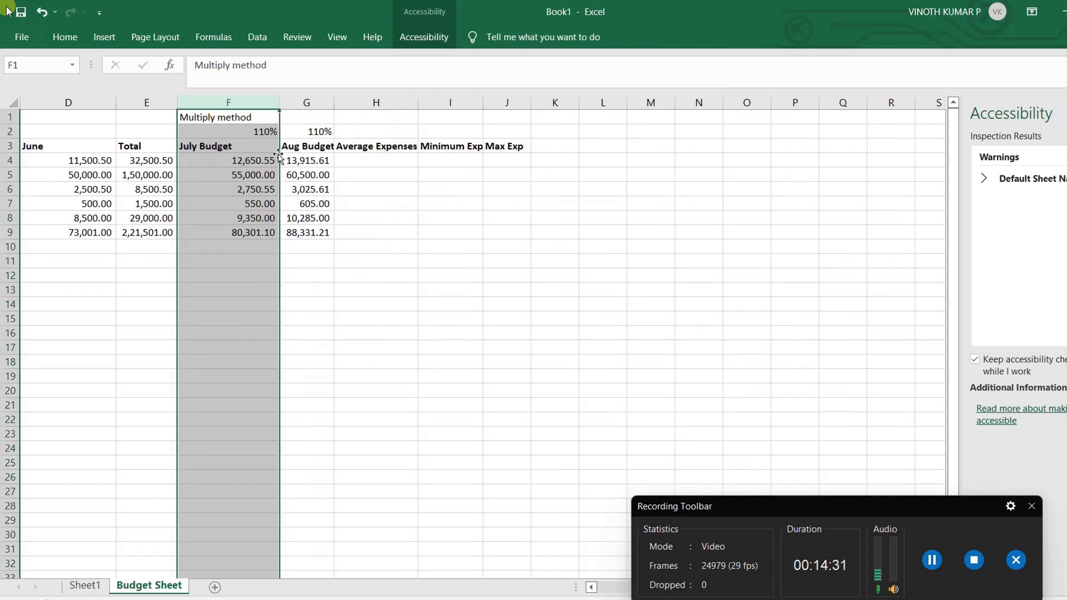
- Clear the Multiply method label in F1 above the July Budget column
{"action": "left_click", "coordinate": [227, 115]}
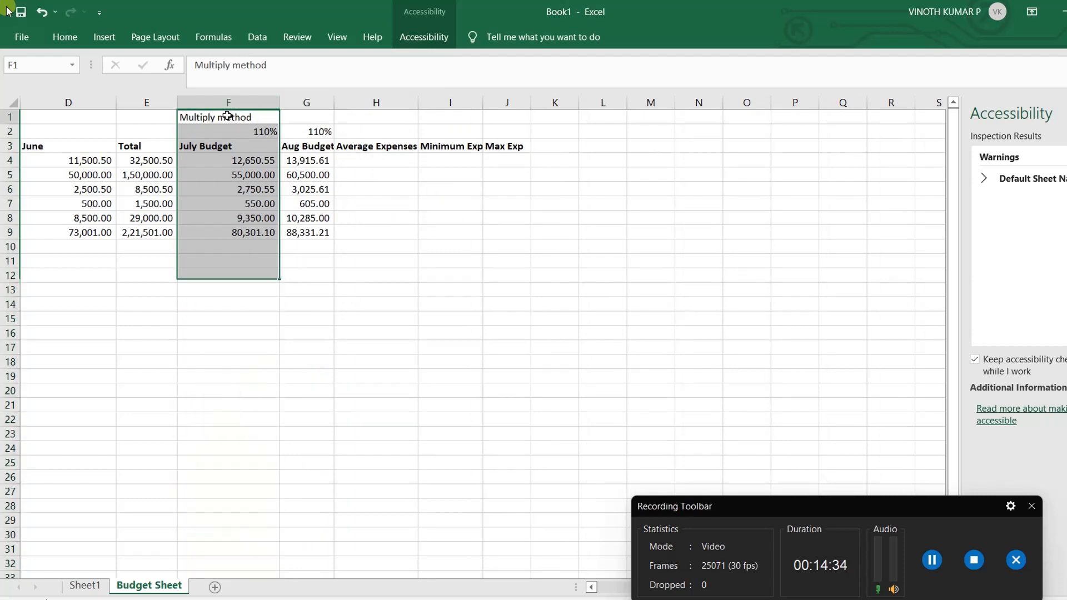
{"action": "key", "text": "Delete"}
{"action": "key", "text": "Right"}
{"action": "key", "text": "Right"}
{"action": "key", "text": "Right"}
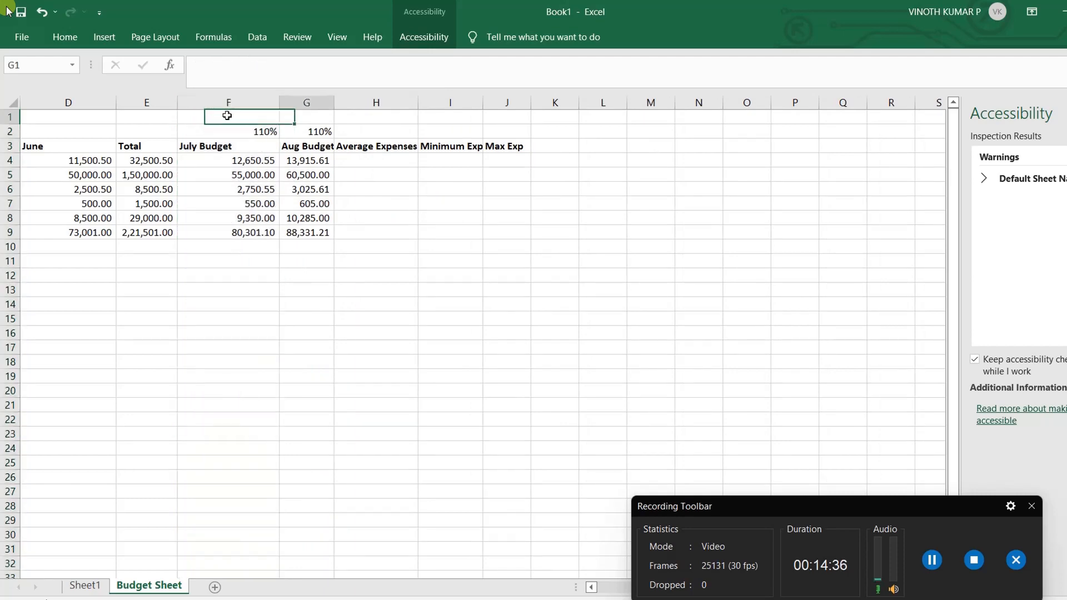
- Delete the Total column between June and July Budget so only the monthly columns precede Average Expenses
{"action": "key", "text": "Down"}
{"action": "key", "text": "Down"}
{"action": "key", "text": "Down"}
{"action": "key", "text": "Left"}
{"action": "key", "text": "Home"}
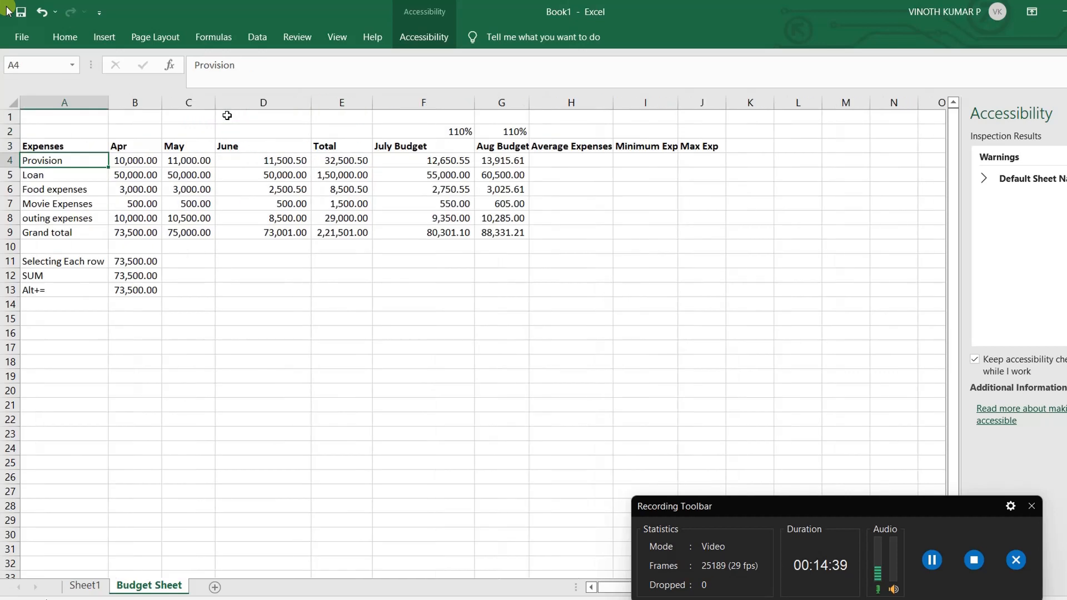
{"action": "key", "text": "Right"}
{"action": "key", "text": "Right"}
{"action": "key", "text": "Right"}
{"action": "left_click", "coordinate": [326, 110]}
{"action": "right_click", "coordinate": [345, 103]}
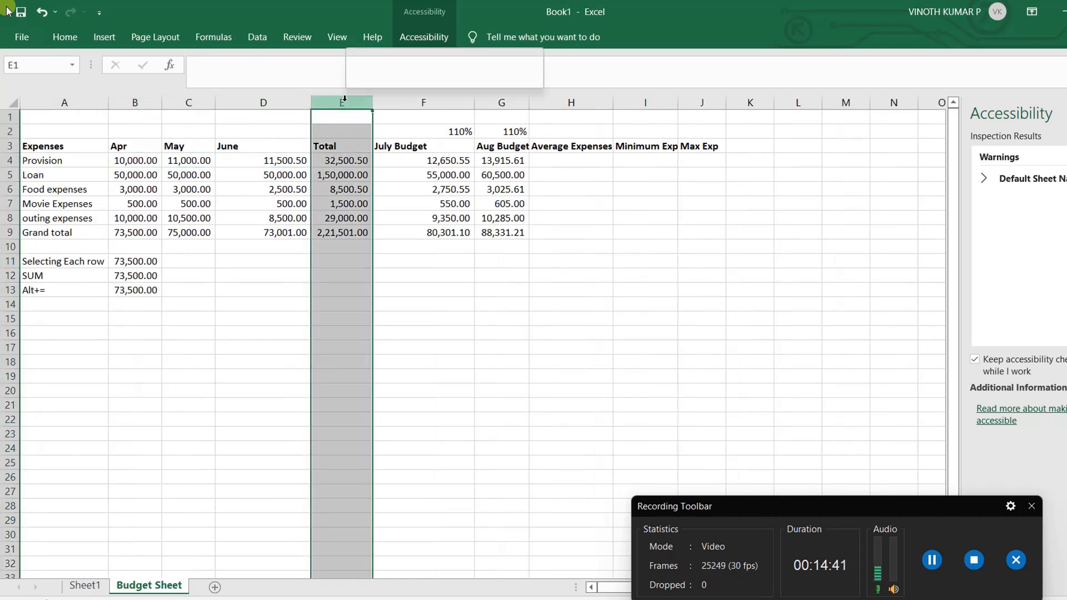
{"action": "left_click", "coordinate": [406, 225]}
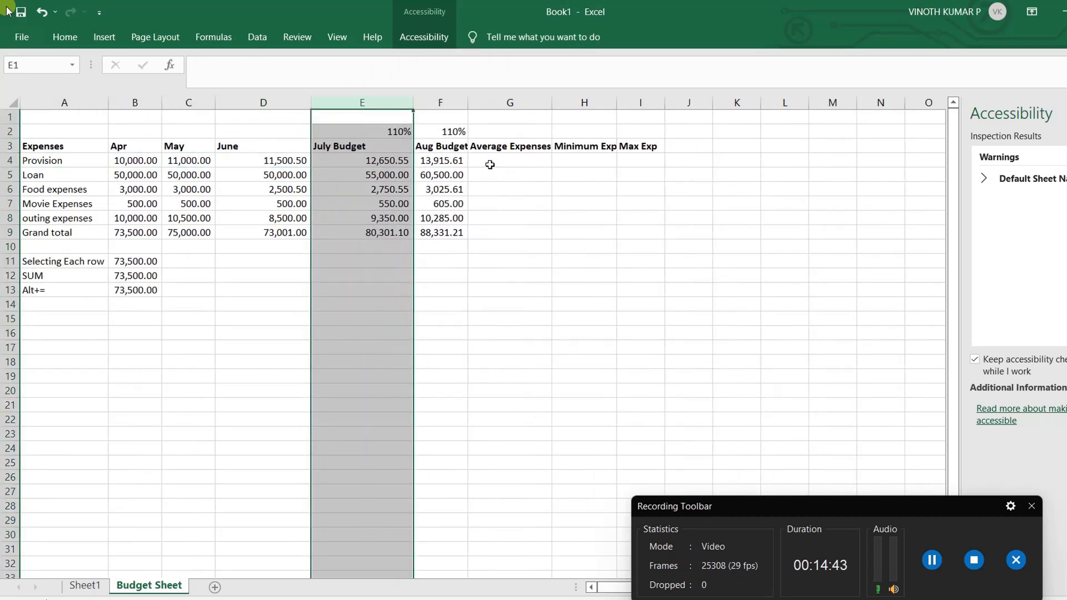
- Calculate the Provision average in G4 with =SUM(B4:F4)/5 and check the formula's cell references
{"action": "left_click", "coordinate": [490, 164]}
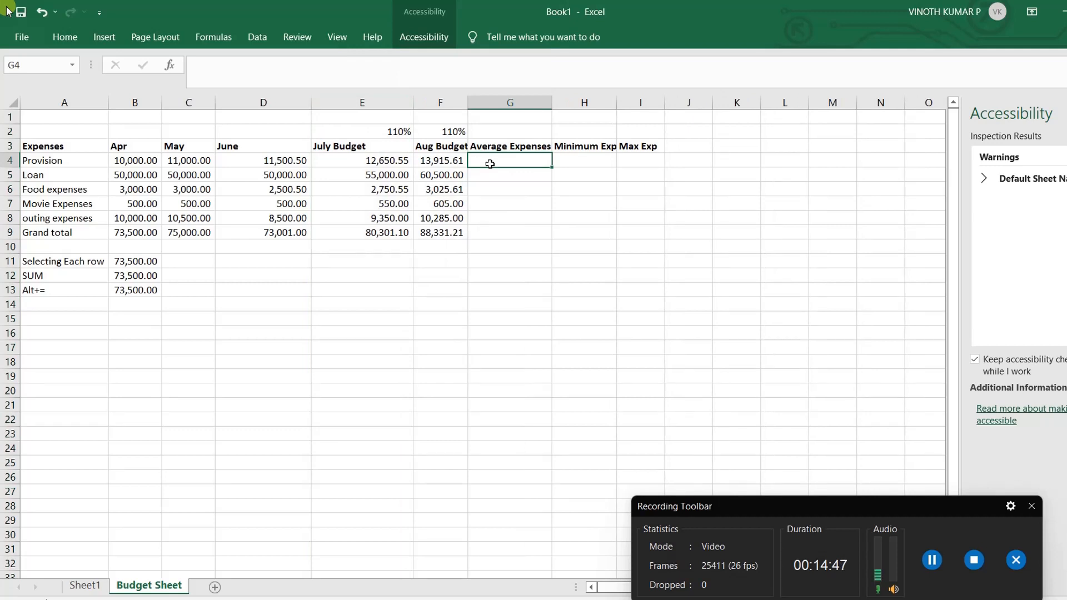
{"action": "type", "text": "=su"}
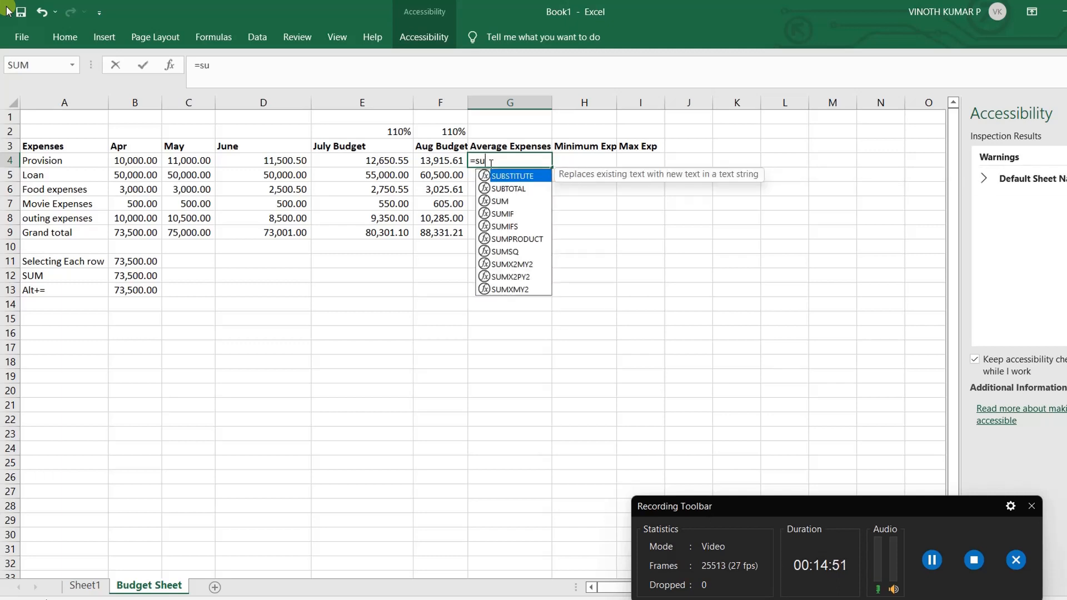
{"action": "type", "text": "m("}
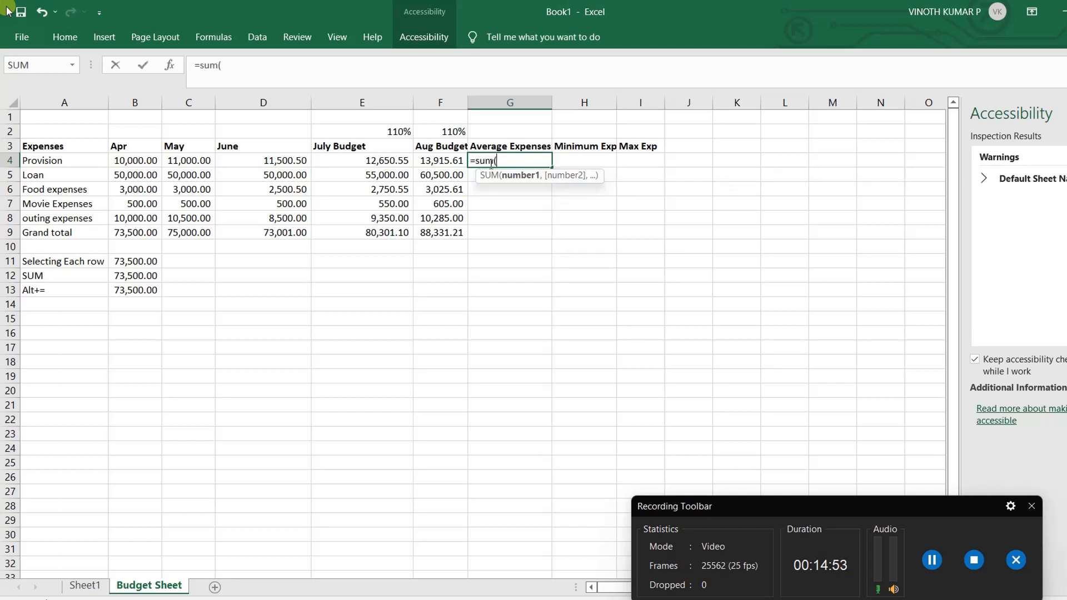
{"action": "left_click", "coordinate": [131, 159]}
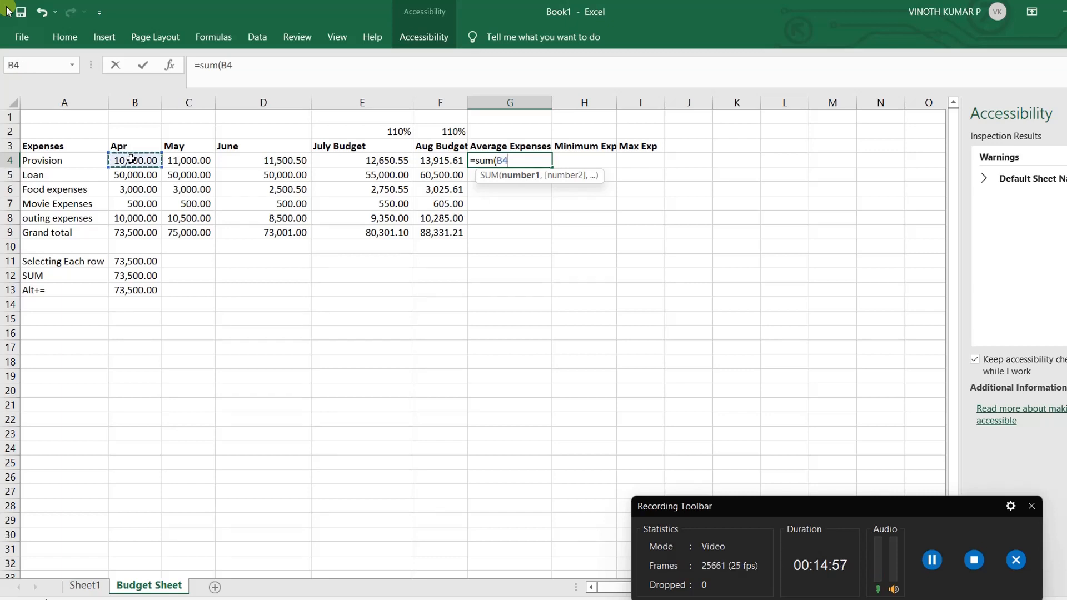
{"action": "key", "text": "shift+Right"}
{"action": "key", "text": "shift+Right"}
{"action": "key", "text": "shift+Right"}
{"action": "key", "text": "shift+Right"}
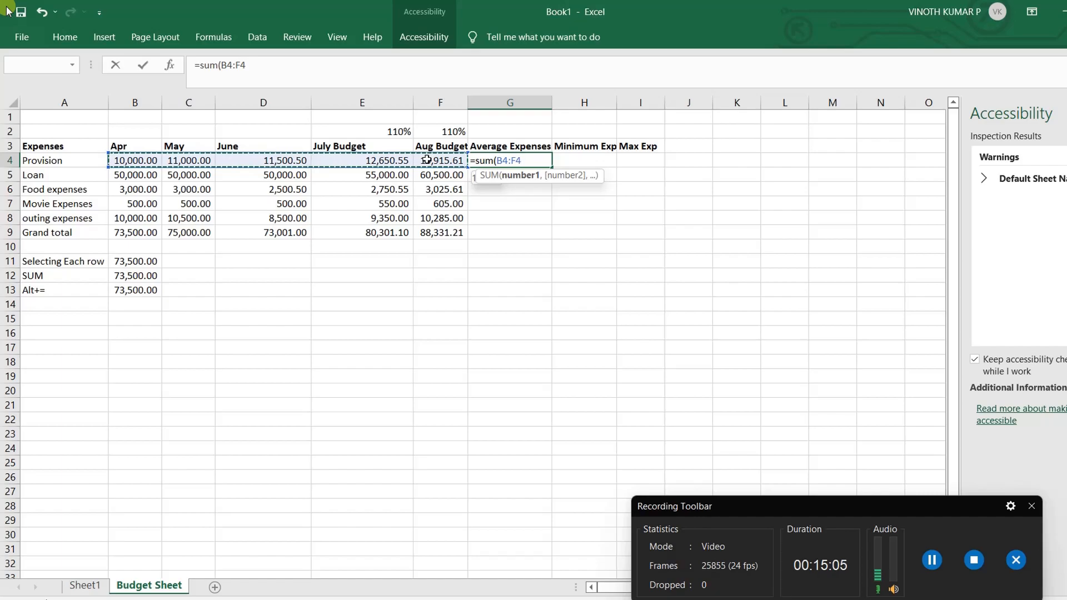
{"action": "type", "text": ")"}
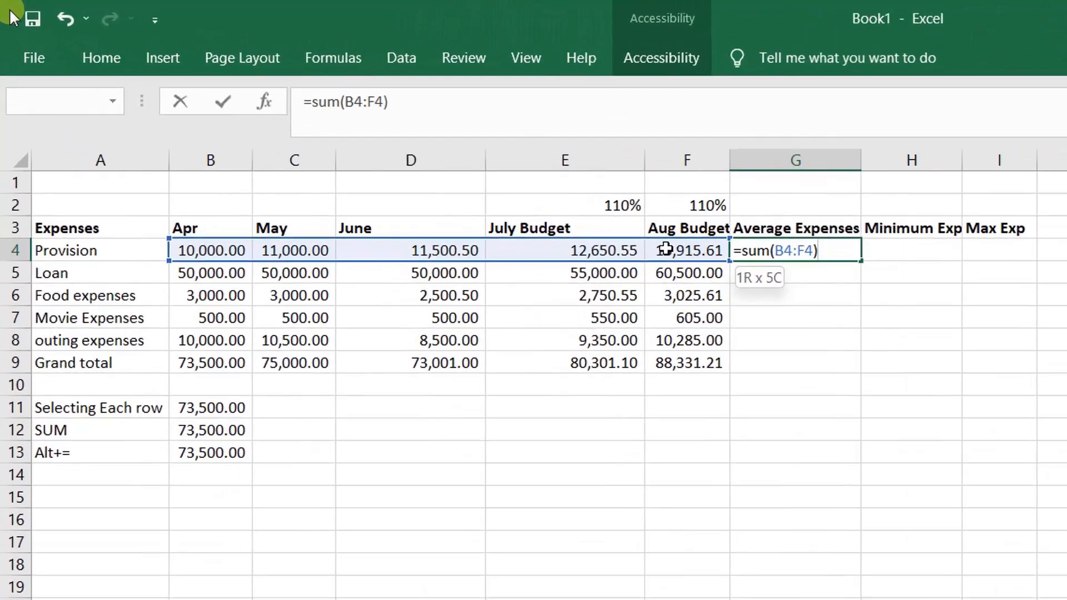
{"action": "type", "text": "/5"}
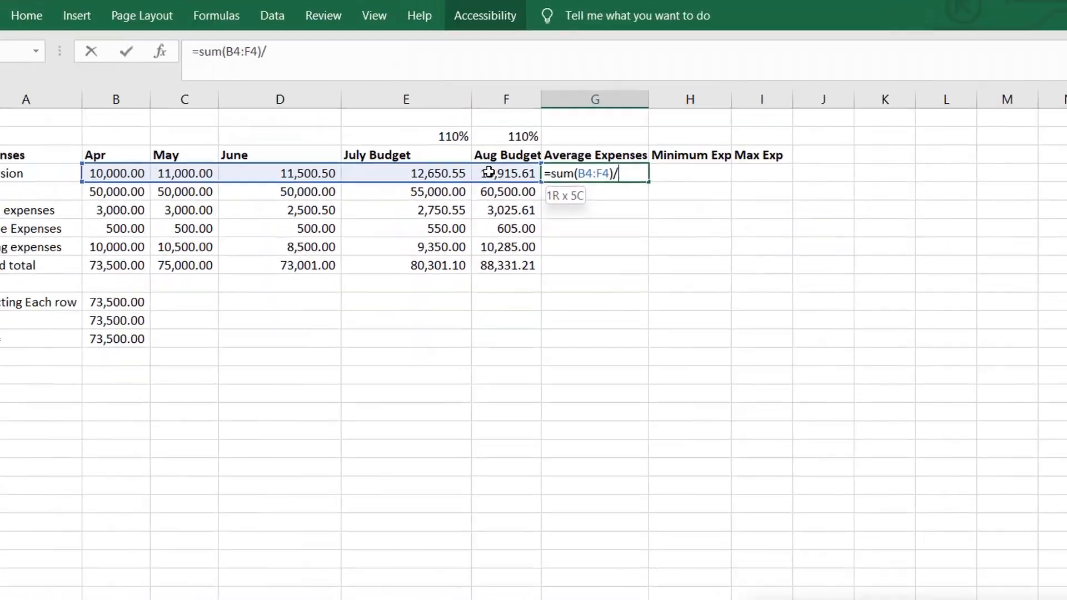
{"action": "key", "text": "Return"}
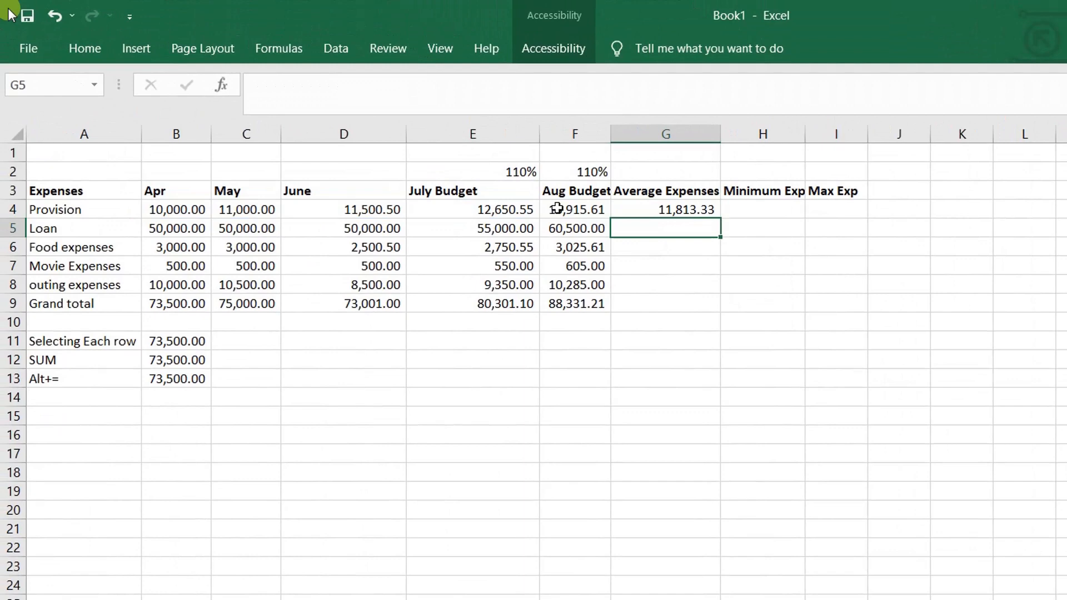
{"action": "key", "text": "Up"}
{"action": "key", "text": "F2"}
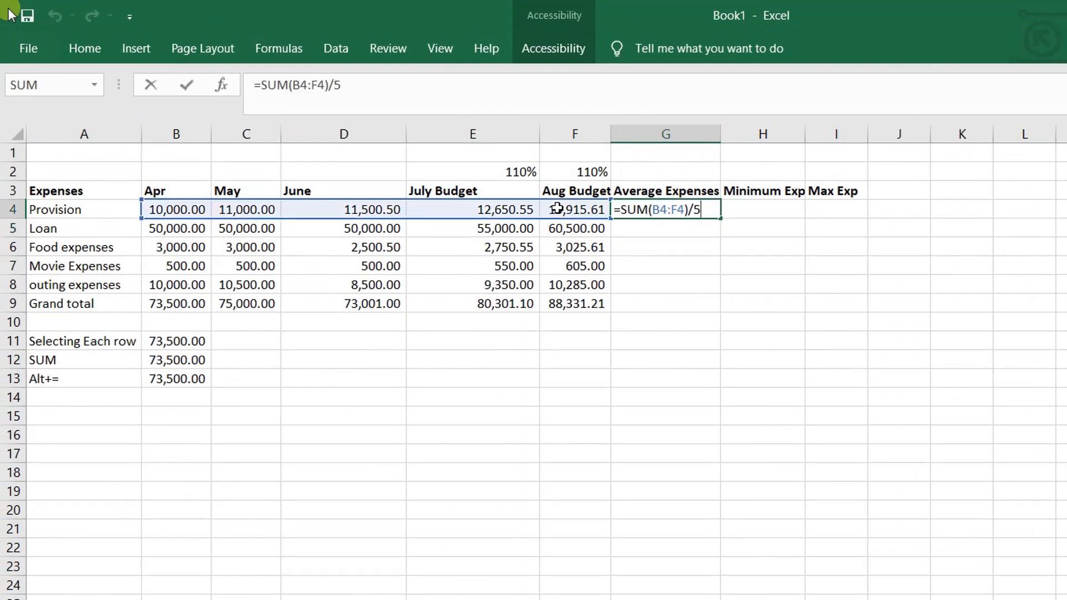
{"action": "key", "text": "Escape"}
- Calculate the Loan average in G5 with the AVERAGE function over B5:F5
{"action": "key", "text": "Down"}
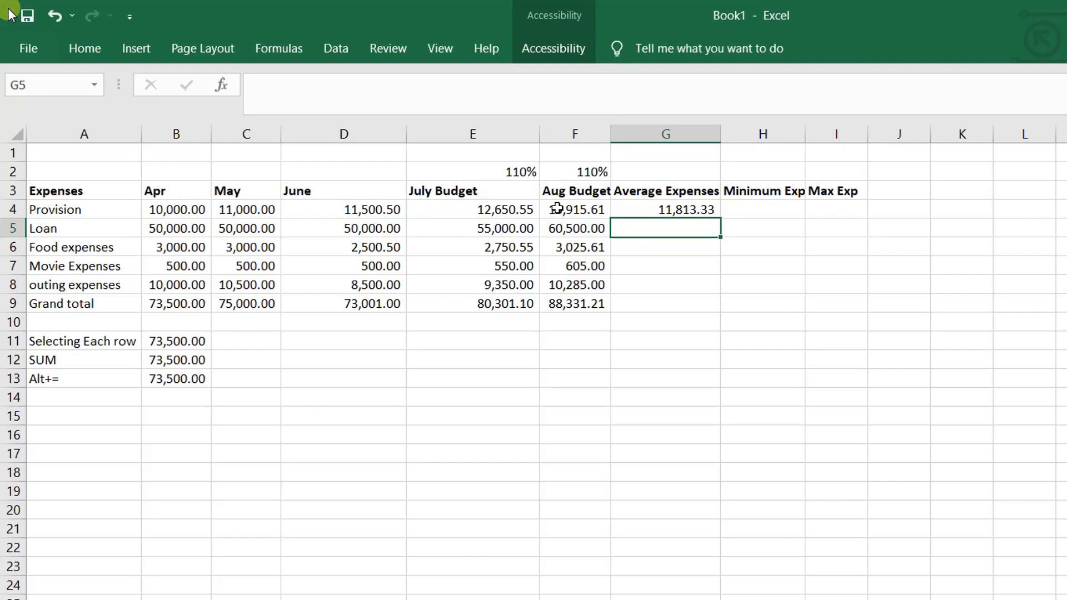
{"action": "type", "text": "=avera"}
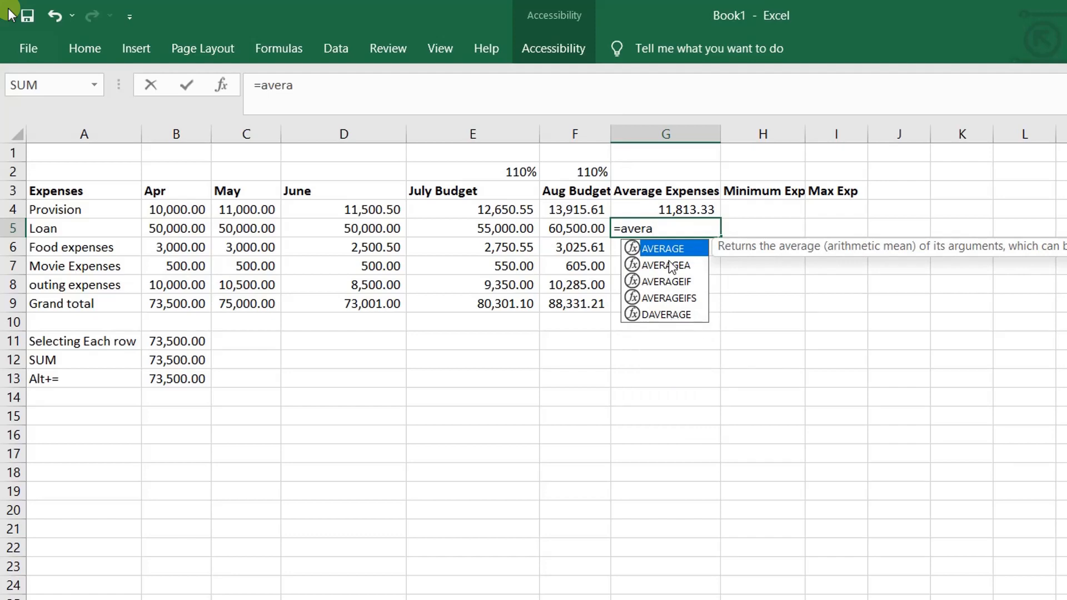
{"action": "key", "text": "Tab"}
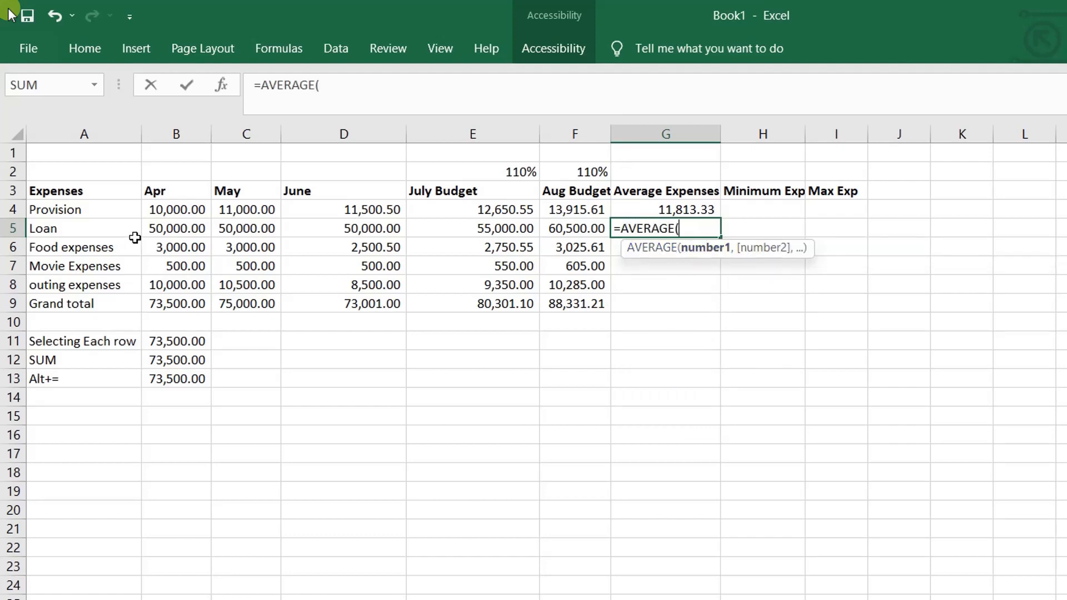
{"action": "left_click", "coordinate": [154, 234]}
{"action": "key", "text": "shift+Right"}
{"action": "key", "text": "shift+Right"}
{"action": "key", "text": "shift+Right"}
{"action": "key", "text": "shift+Right"}
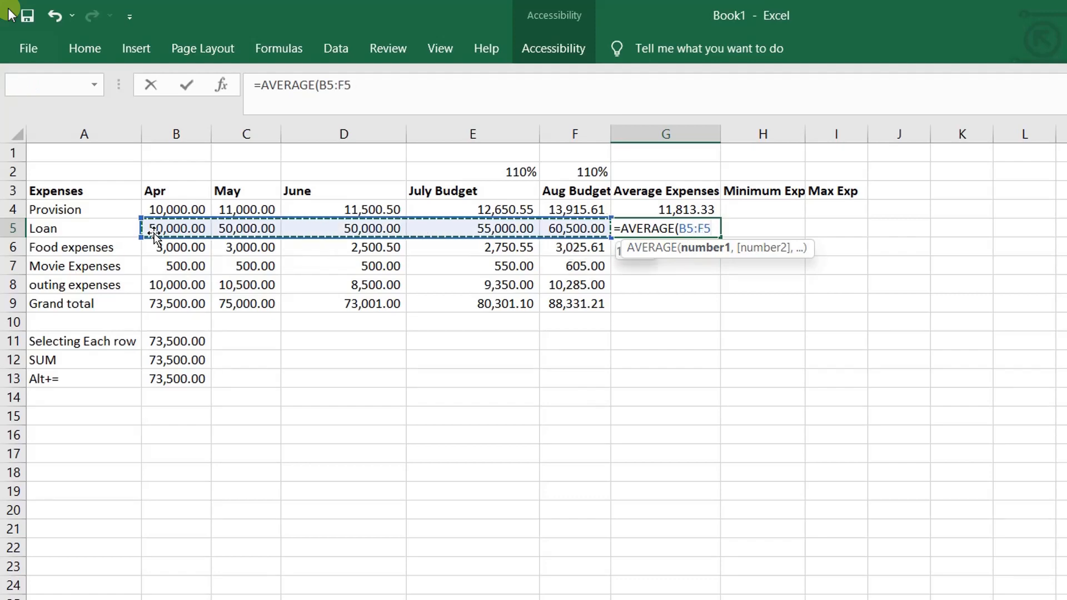
{"action": "type", "text": ")"}
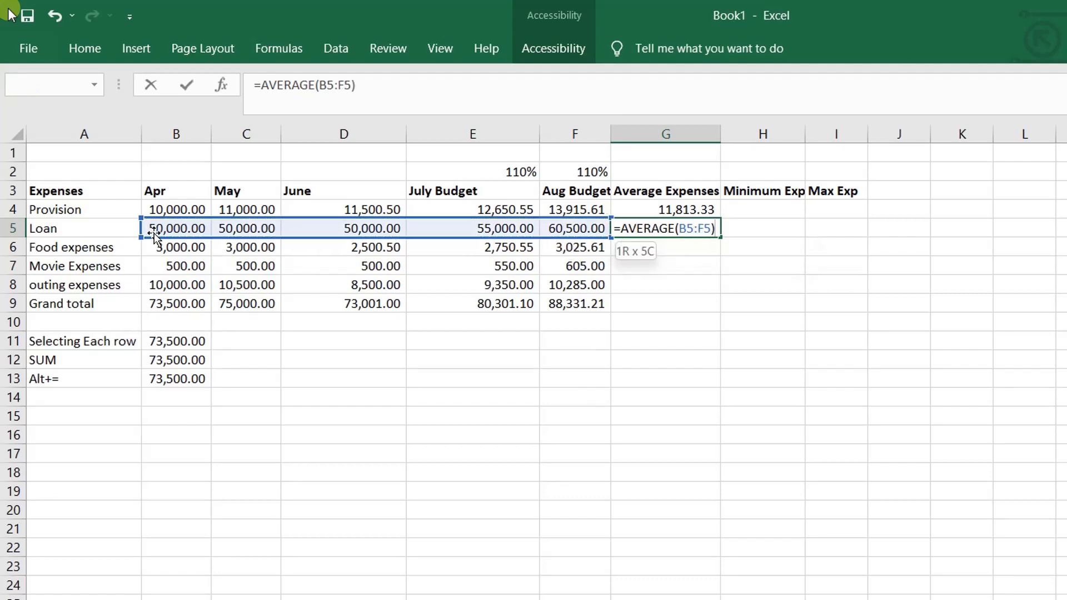
{"action": "key", "text": "Return"}
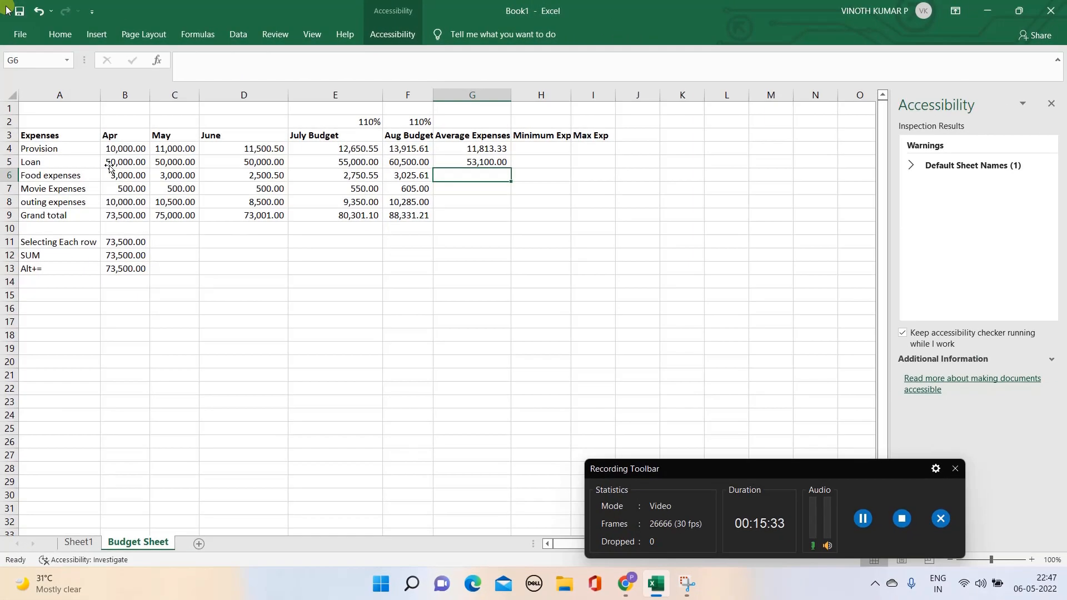
- Copy the Loan AVERAGE formula from G5 into G6 for Food expenses
{"action": "key", "text": "Up"}
{"action": "key", "text": "Left"}
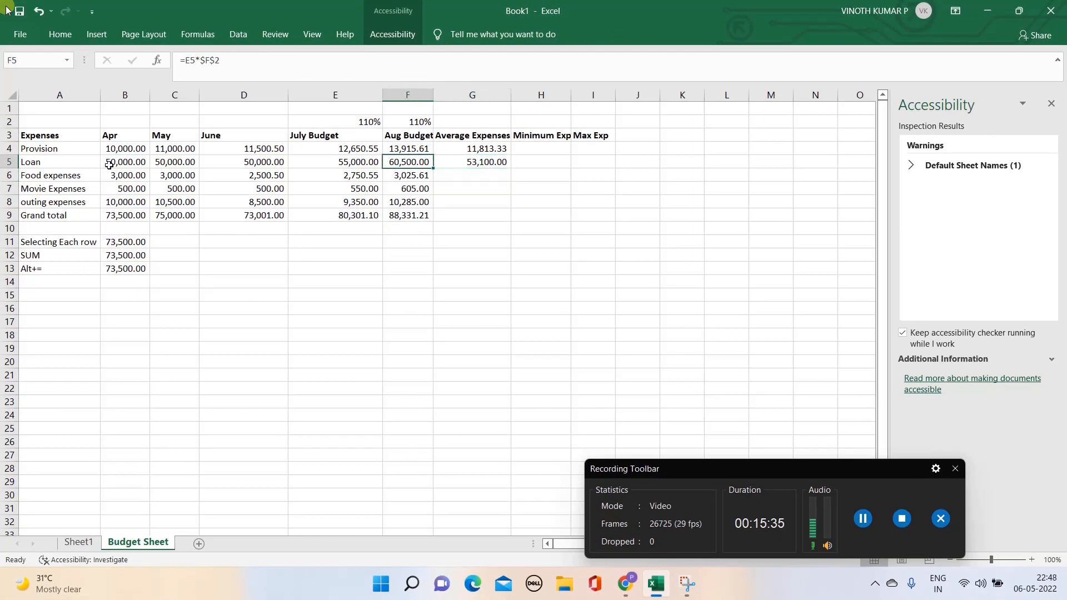
{"action": "key", "text": "Right"}
{"action": "key", "text": "ctrl+c"}
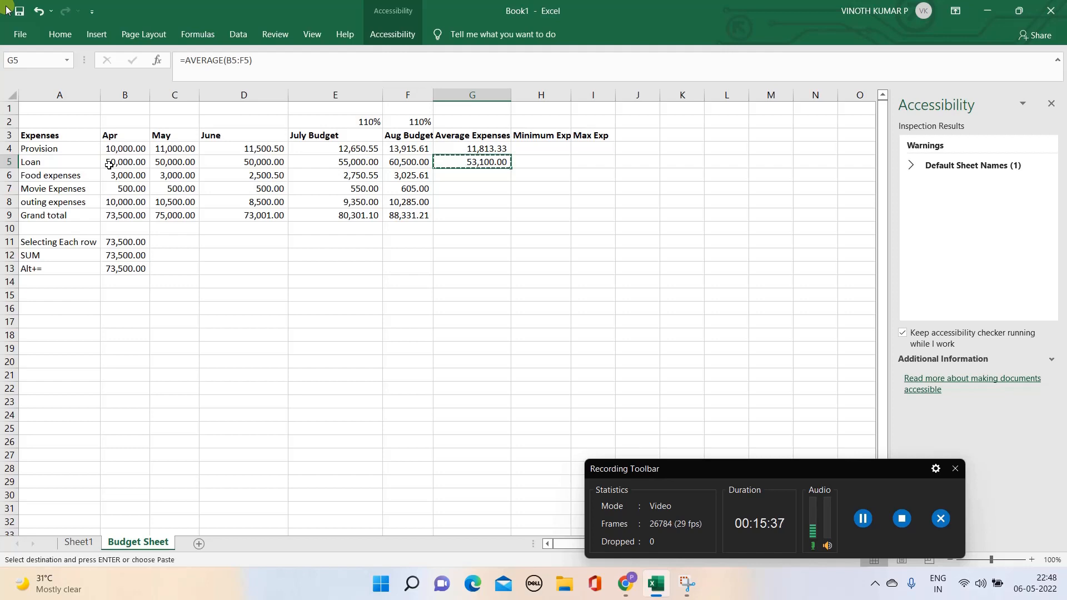
{"action": "key", "text": "Down"}
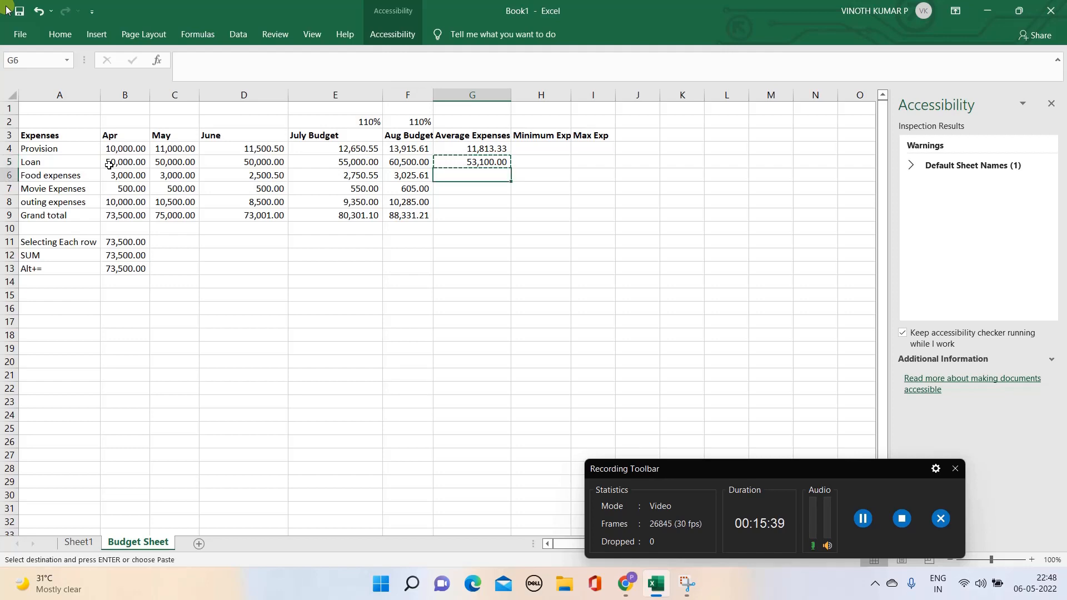
{"action": "key", "text": "ctrl+v"}
- Check the Food expenses row and the copied AVERAGE formula's range in G6
{"action": "key", "text": "Left"}
{"action": "key", "text": "Left"}
{"action": "key", "text": "Left"}
{"action": "key", "text": "Left"}
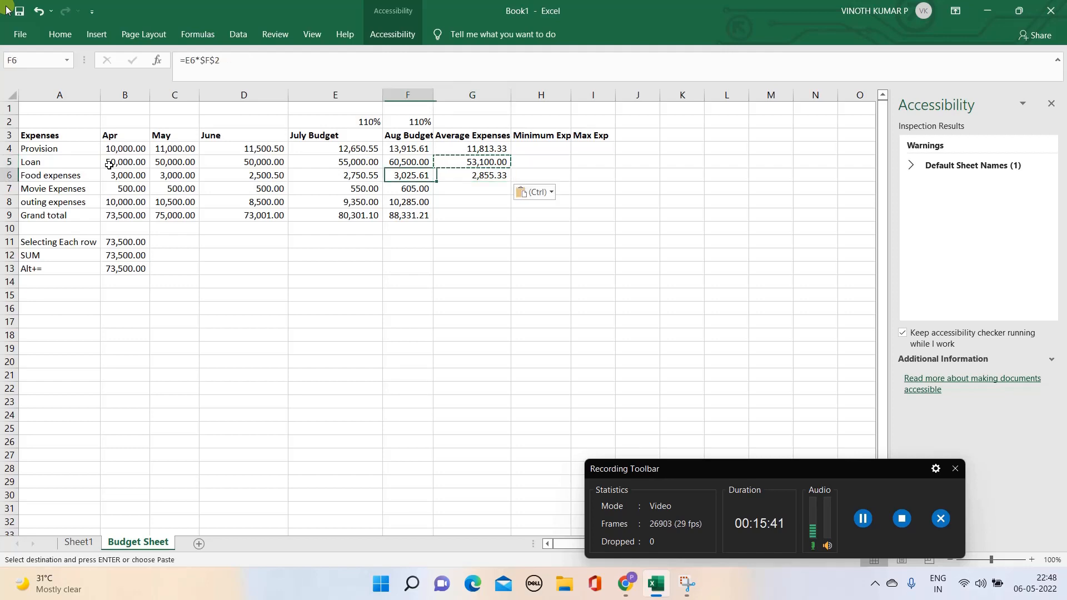
{"action": "key", "text": "Right"}
{"action": "key", "text": "Right"}
{"action": "key", "text": "Right"}
{"action": "key", "text": "Right"}
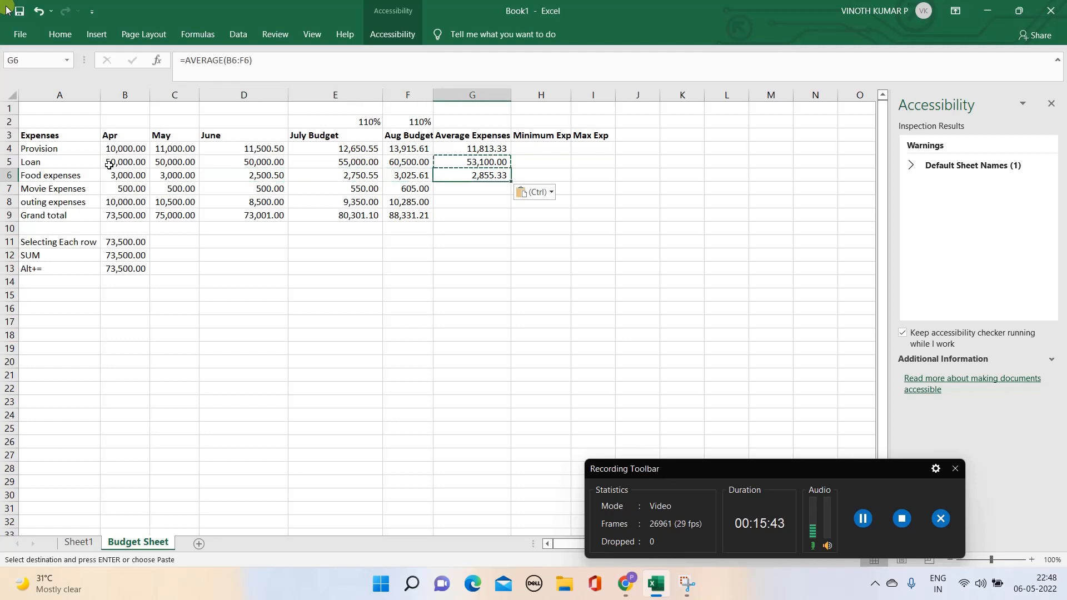
{"action": "key", "text": "Escape"}
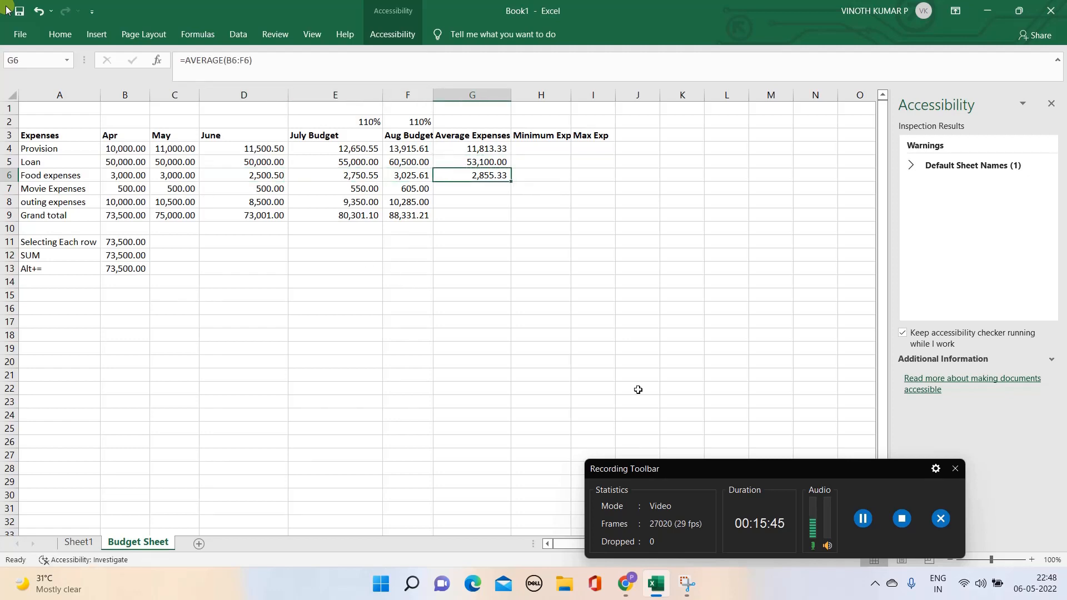
- Move the Recording Toolbar off the worksheet and compare the average formulas in G4 and G5
{"action": "left_click_drag", "start_coordinate": [902, 471], "coordinate": [958, 597]}
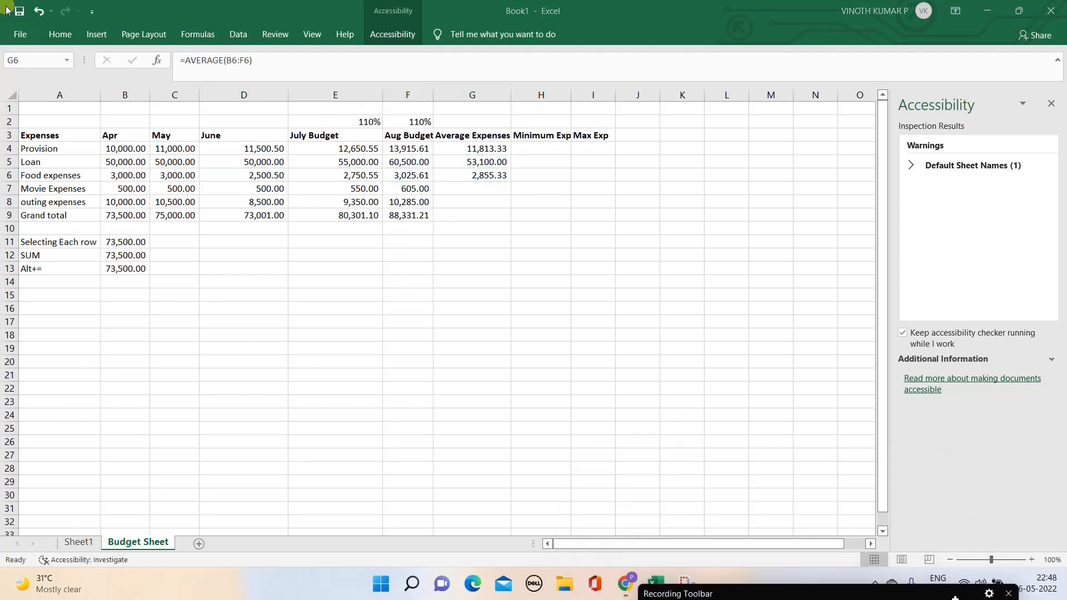
{"action": "left_click", "coordinate": [391, 161]}
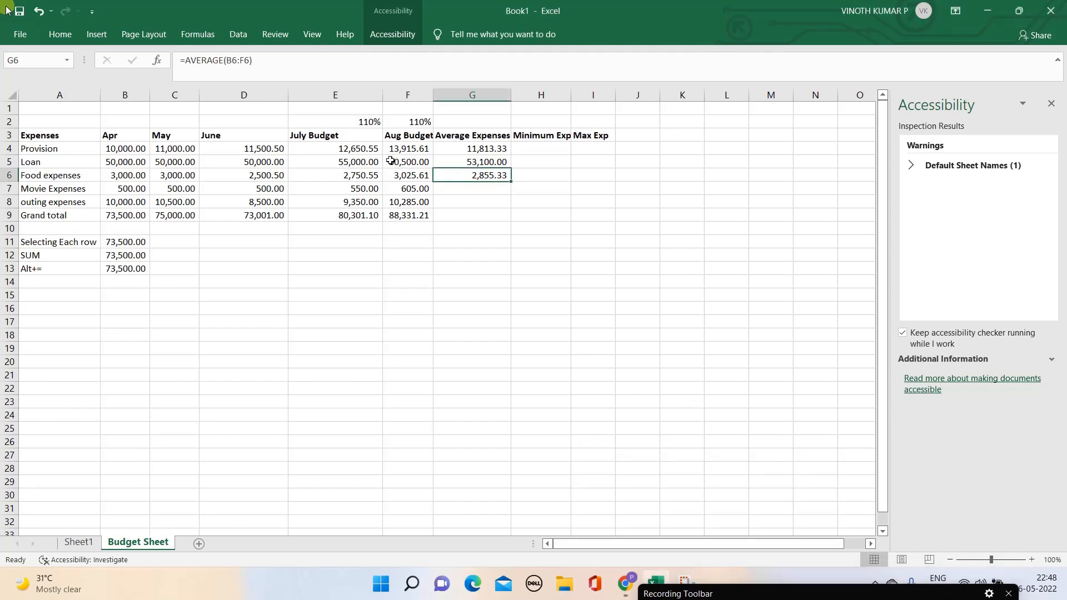
{"action": "key", "text": "Up"}
{"action": "key", "text": "Up"}
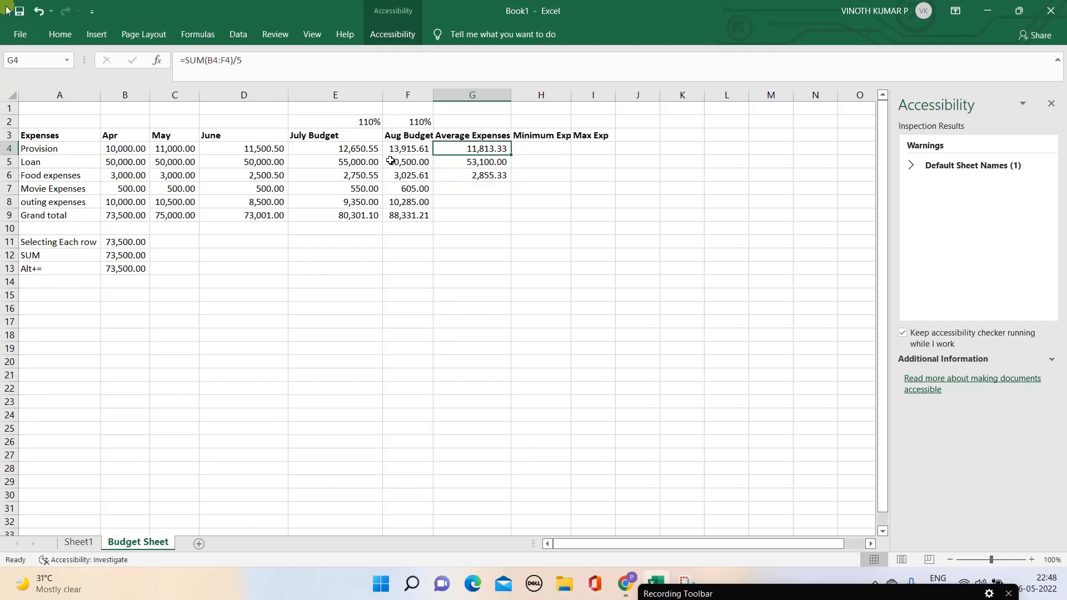
{"action": "key", "text": "Down"}
{"action": "key", "text": "Up"}
{"action": "key", "text": "Left"}
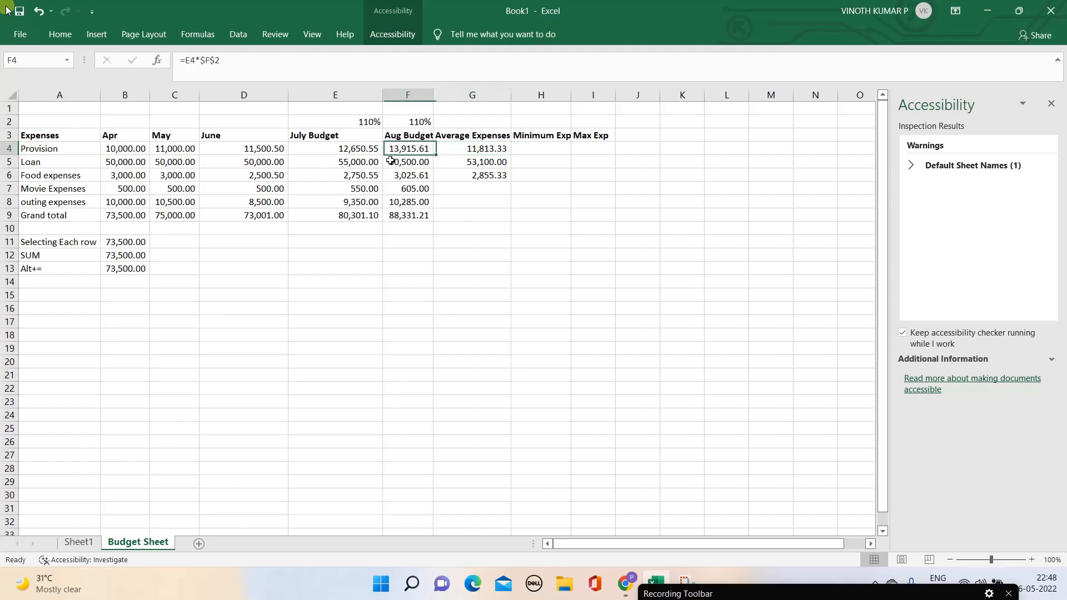
- Review the Aug Budget amounts in F4:F8 and the grand total formula in F9
{"action": "key", "text": "shift+Down"}
{"action": "key", "text": "shift+Down"}
{"action": "key", "text": "shift+Down"}
{"action": "key", "text": "shift+Down"}
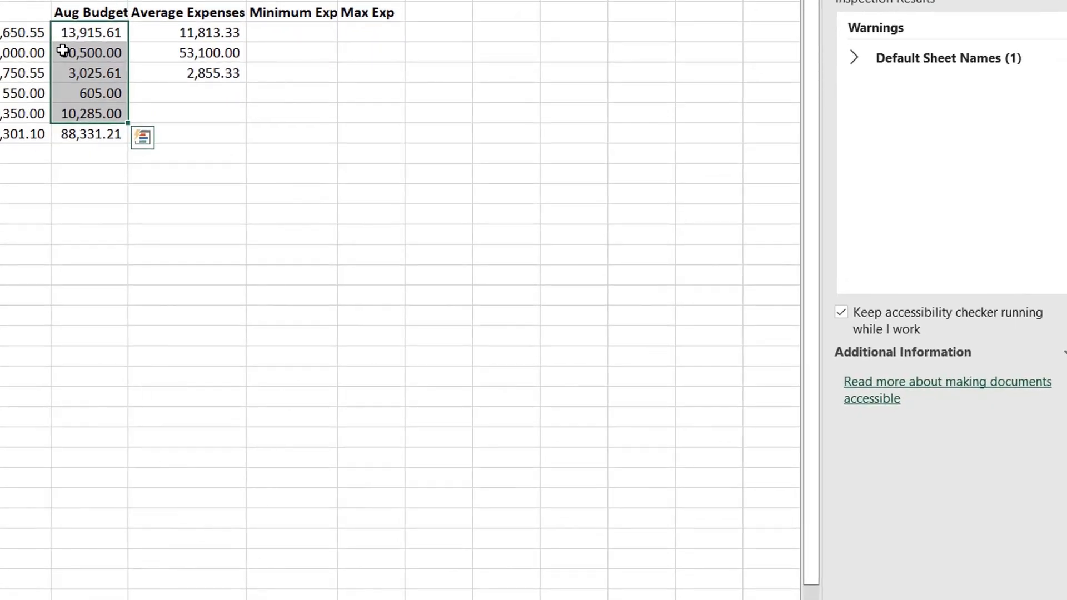
{"action": "key", "text": "Up"}
{"action": "key", "text": "Down"}
{"action": "key", "text": "shift+Down"}
{"action": "key", "text": "shift+Down"}
{"action": "key", "text": "shift+Down"}
{"action": "key", "text": "shift+Down"}
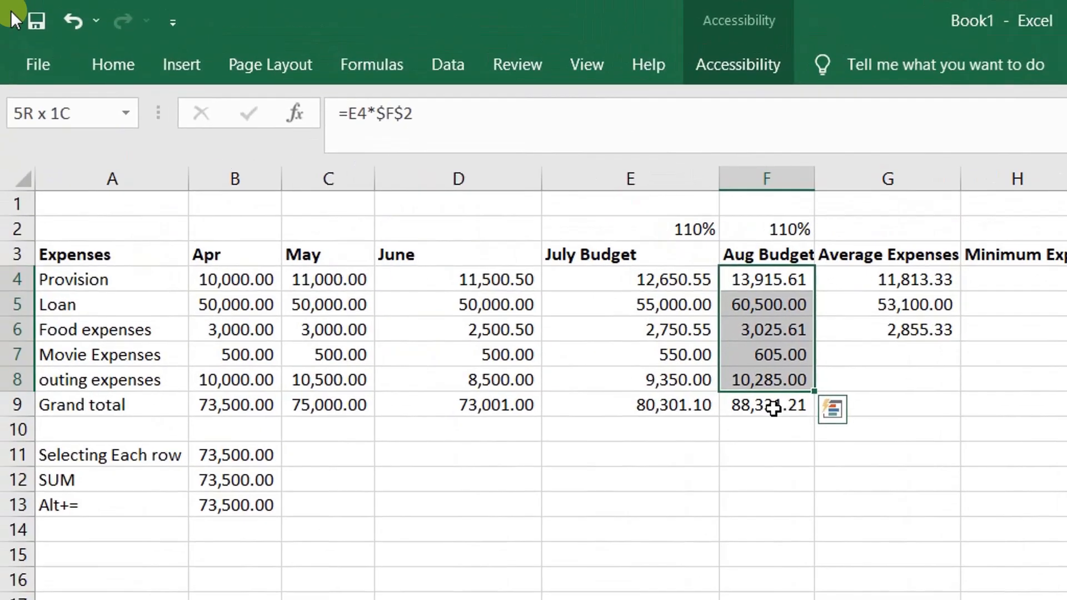
{"action": "left_click", "coordinate": [767, 405]}
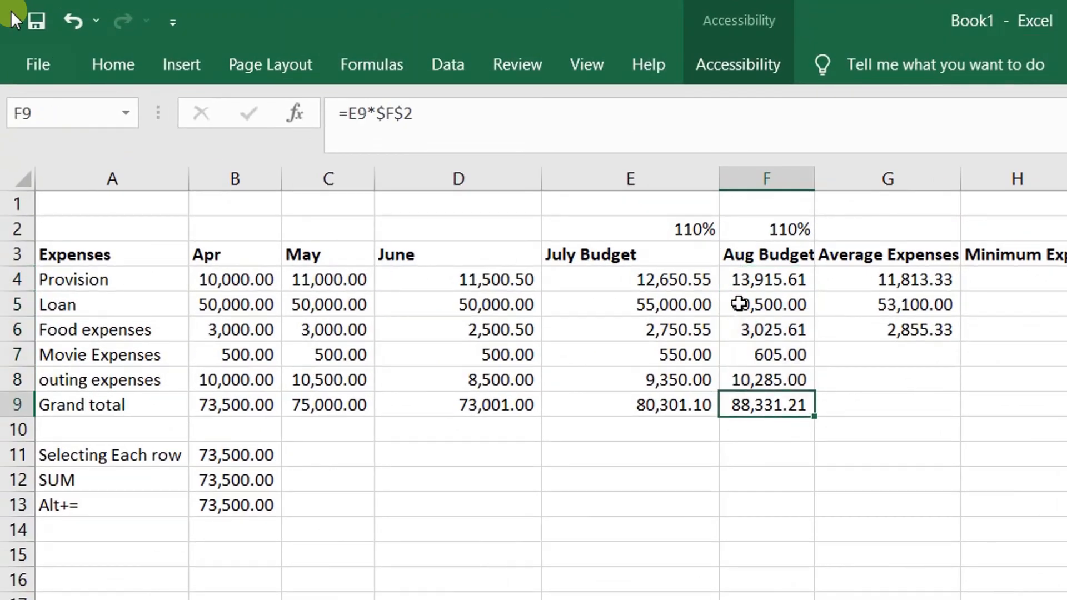
{"action": "left_click", "coordinate": [744, 303]}
{"action": "key", "text": "Up"}
{"action": "key", "text": "shift+Down"}
{"action": "key", "text": "shift+Down"}
{"action": "key", "text": "shift+Down"}
{"action": "key", "text": "shift+Down"}
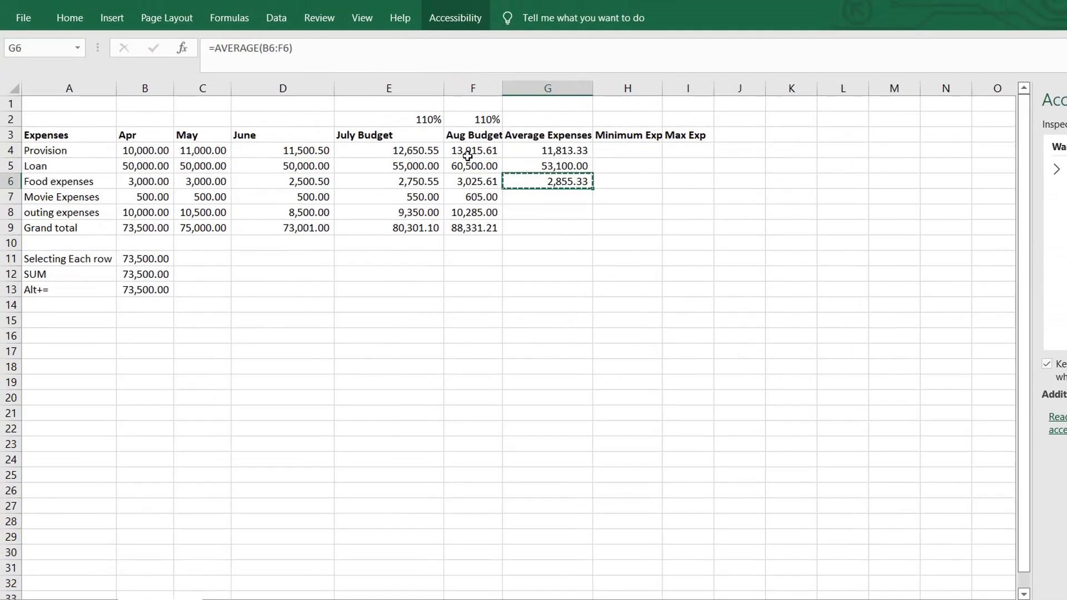
- Calculate the Movie Expenses average in G7 with the AVERAGE function over B7:F7
{"action": "key", "text": "Down"}
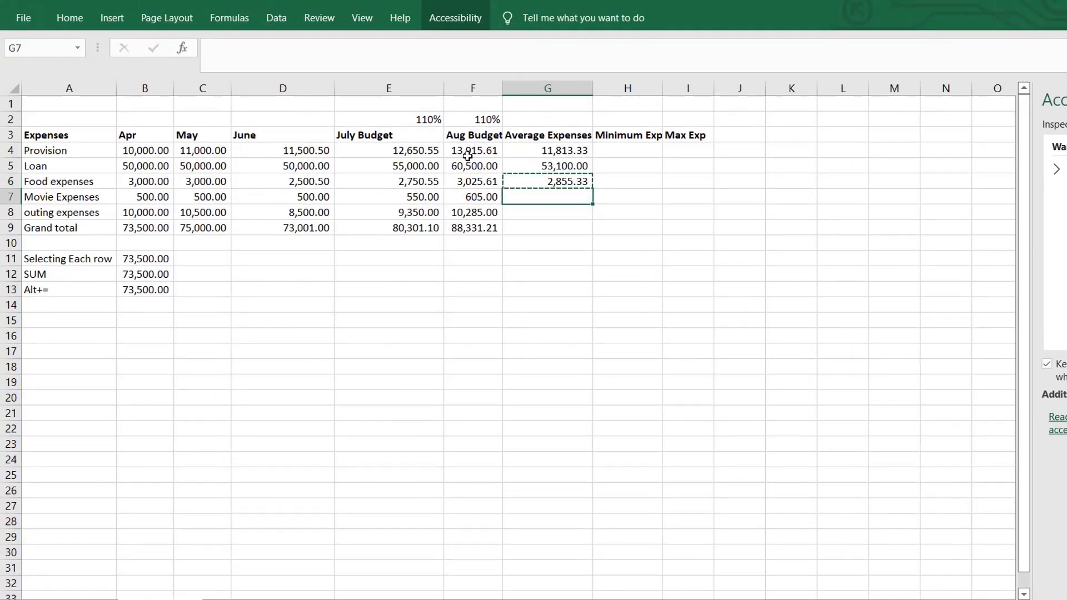
{"action": "key", "text": "Escape"}
{"action": "type", "text": "=av"}
{"action": "key", "text": "Down"}
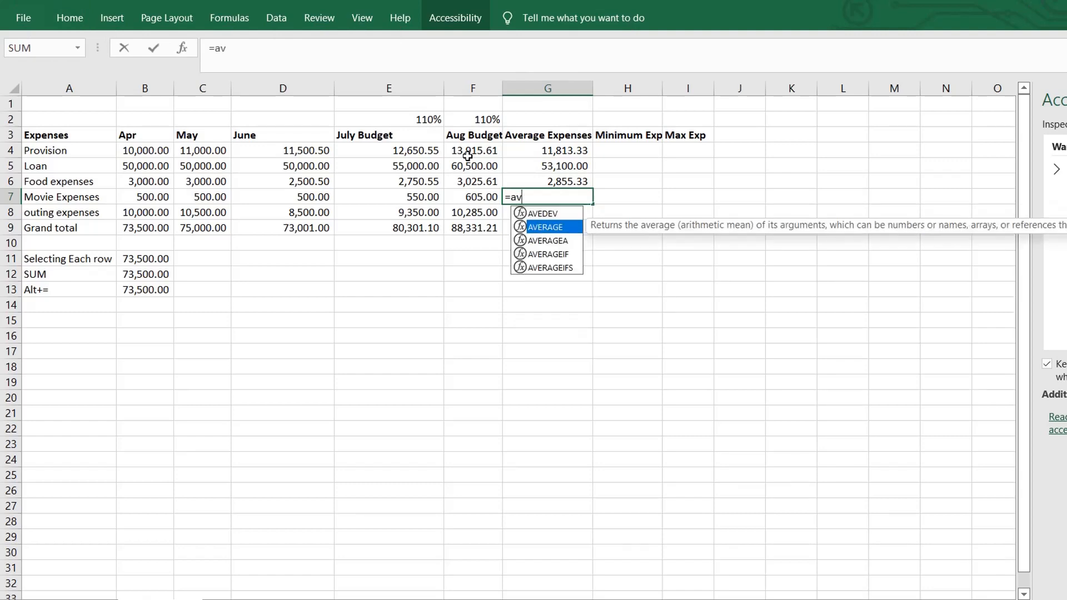
{"action": "key", "text": "Tab"}
{"action": "left_click", "coordinate": [152, 194]}
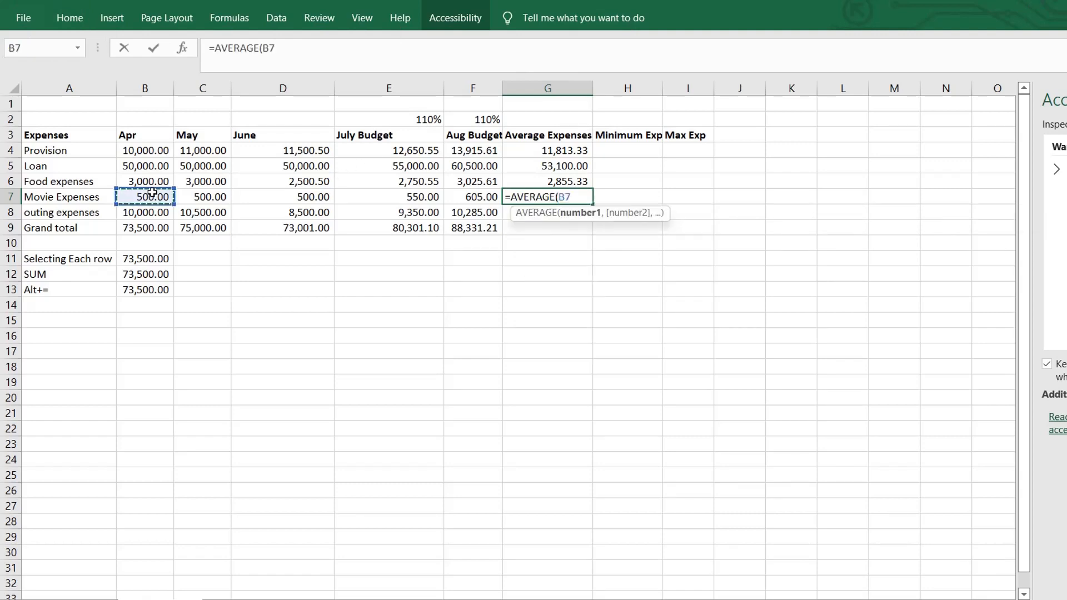
{"action": "key", "text": "shift+Right"}
{"action": "key", "text": "shift+Right"}
{"action": "key", "text": "shift+Right"}
{"action": "key", "text": "shift+Right"}
{"action": "type", "text": ")"}
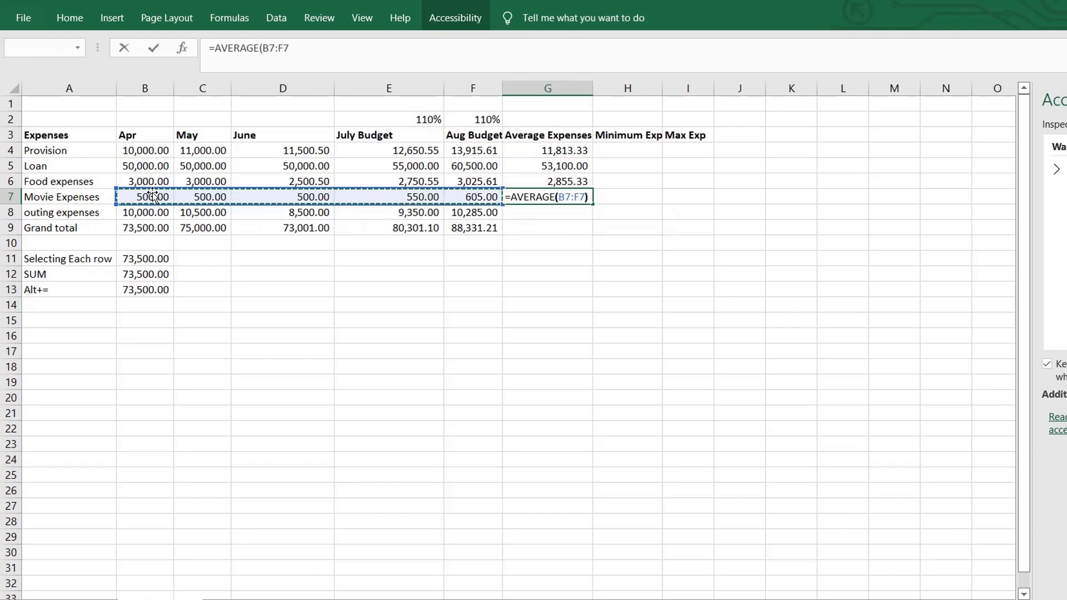
{"action": "key", "text": "Return"}
- Copy the Movie Expenses average formula from G7 into G8 for outing expenses
{"action": "key", "text": "Up"}
{"action": "key", "text": "Page_Down"}
{"action": "key", "text": "Page_Up"}
{"action": "key", "text": "Page_Up"}
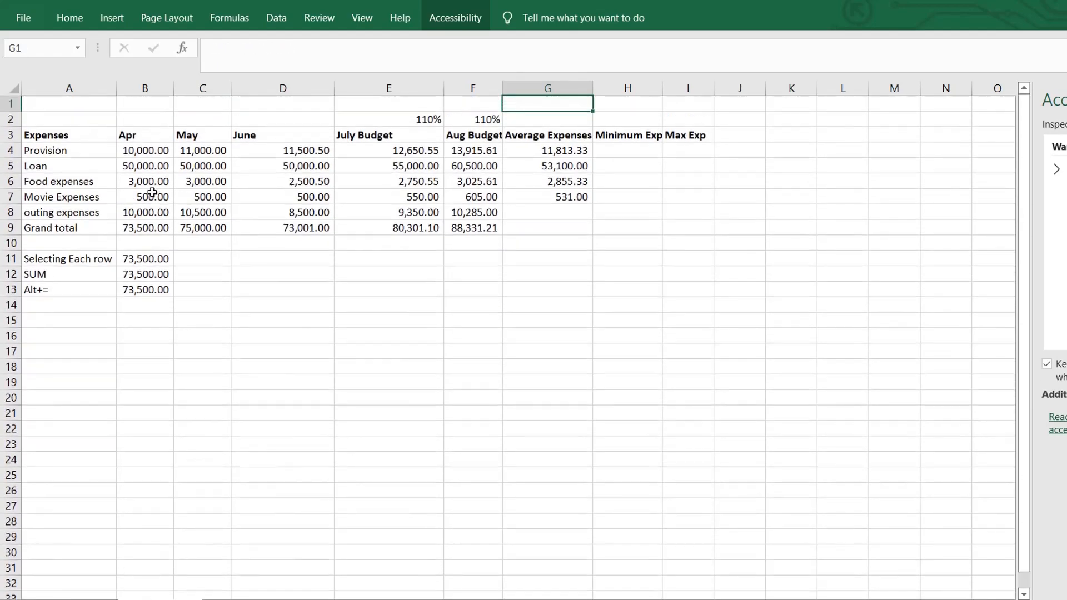
{"action": "key", "text": "ctrl+Down"}
{"action": "key", "text": "ctrl+Down"}
{"action": "key", "text": "Down"}
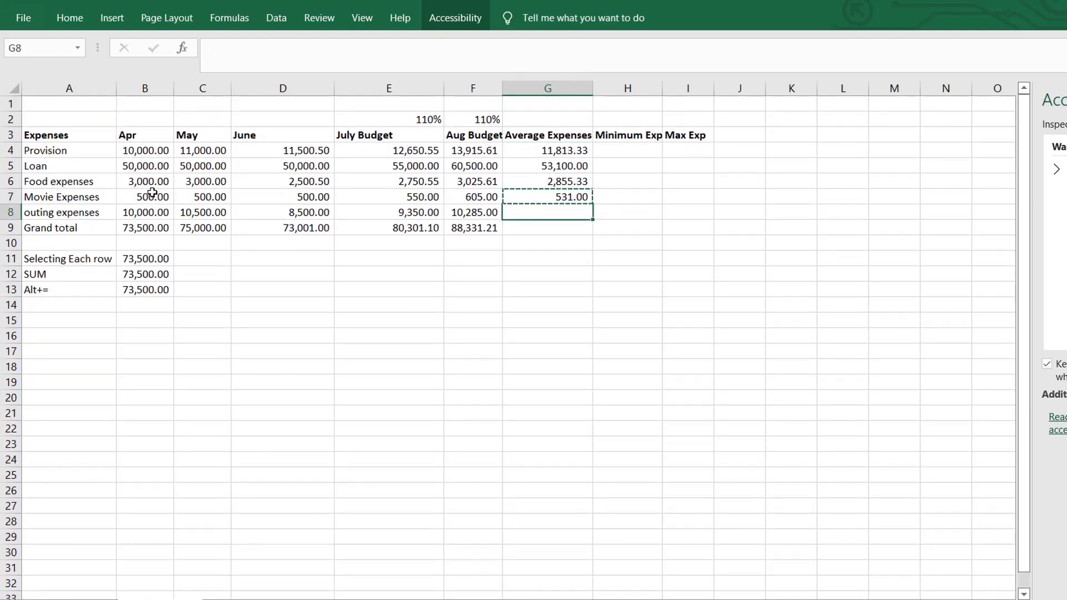
{"action": "type", "text": "9,727.00"}
{"action": "key", "text": "Return"}
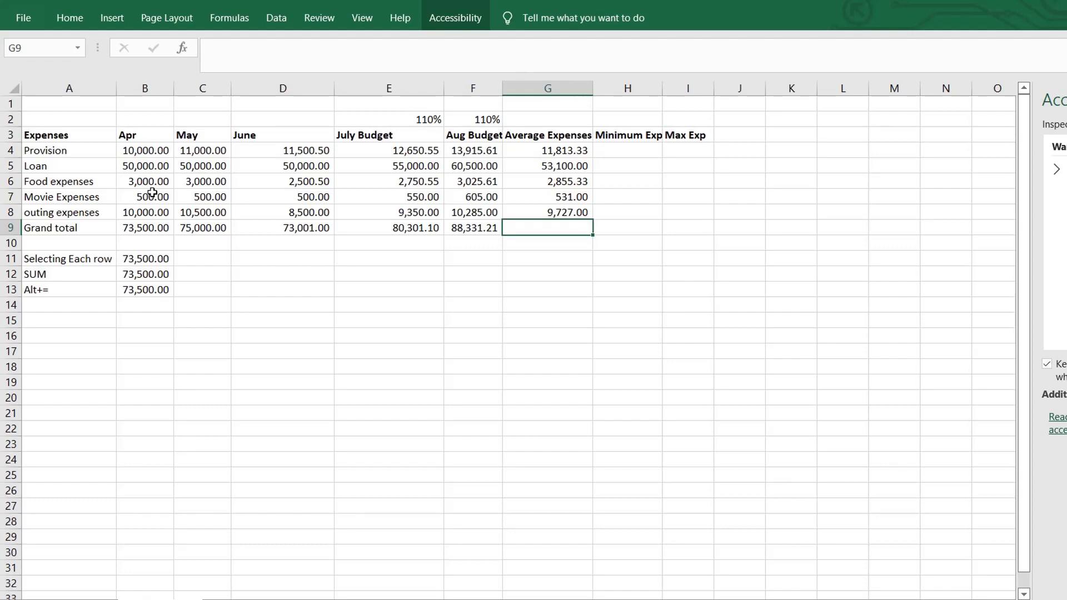
- Total the Average Expenses column in G9 with AutoSum and review the averages in G4:G8
{"action": "key", "text": "alt+equal"}
{"action": "key", "text": "ctrl+Return"}
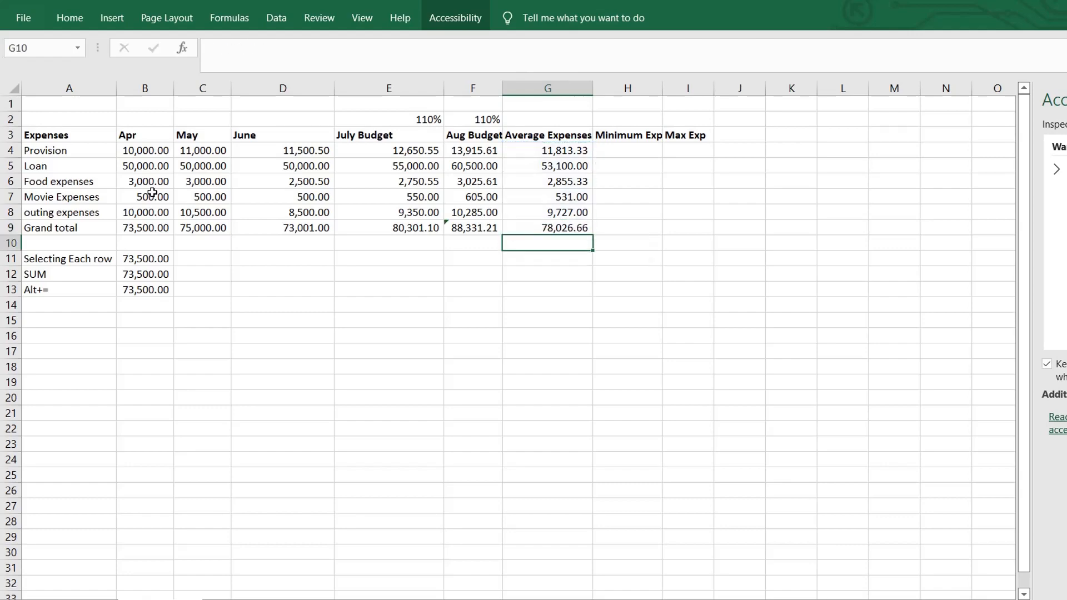
{"action": "key", "text": "Up"}
{"action": "key", "text": "ctrl+Up"}
{"action": "key", "text": "Down"}
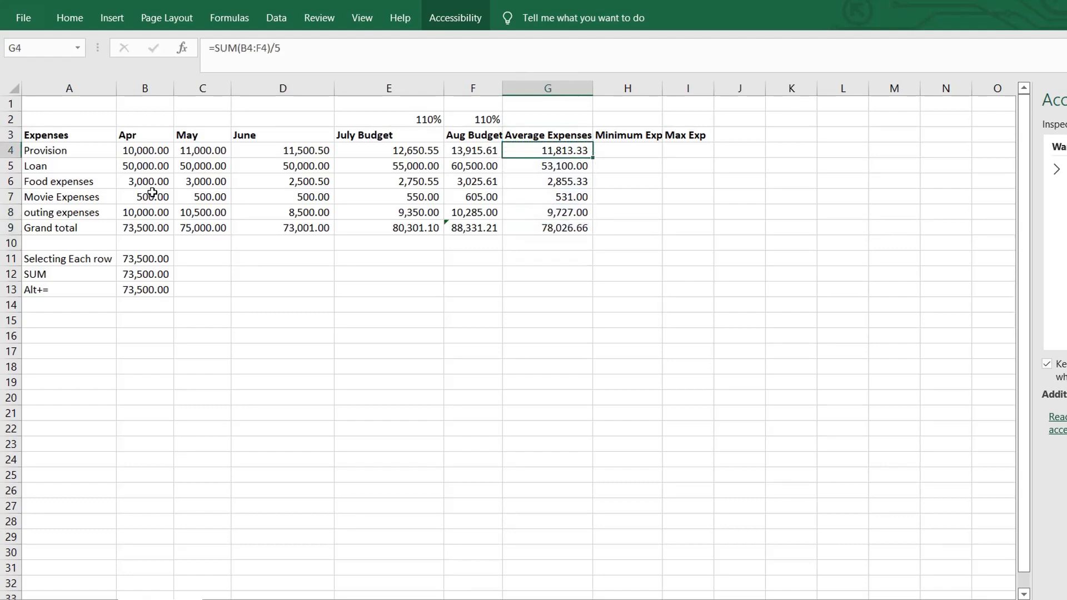
{"action": "key", "text": "shift+Down"}
{"action": "key", "text": "shift+Down"}
{"action": "key", "text": "shift+Down"}
{"action": "key", "text": "shift+Down"}
{"action": "key", "text": "Left"}
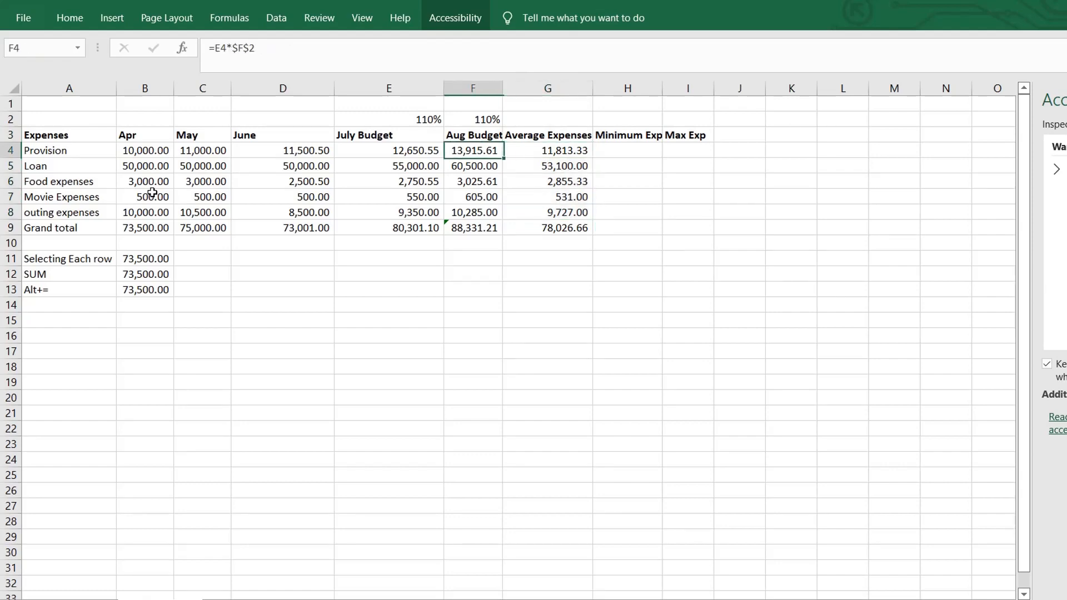
{"action": "key", "text": "shift+Down"}
{"action": "key", "text": "Right"}
{"action": "key", "text": "Right"}
{"action": "key", "text": "Right"}
{"action": "key", "text": "Left"}
{"action": "key", "text": "Left"}
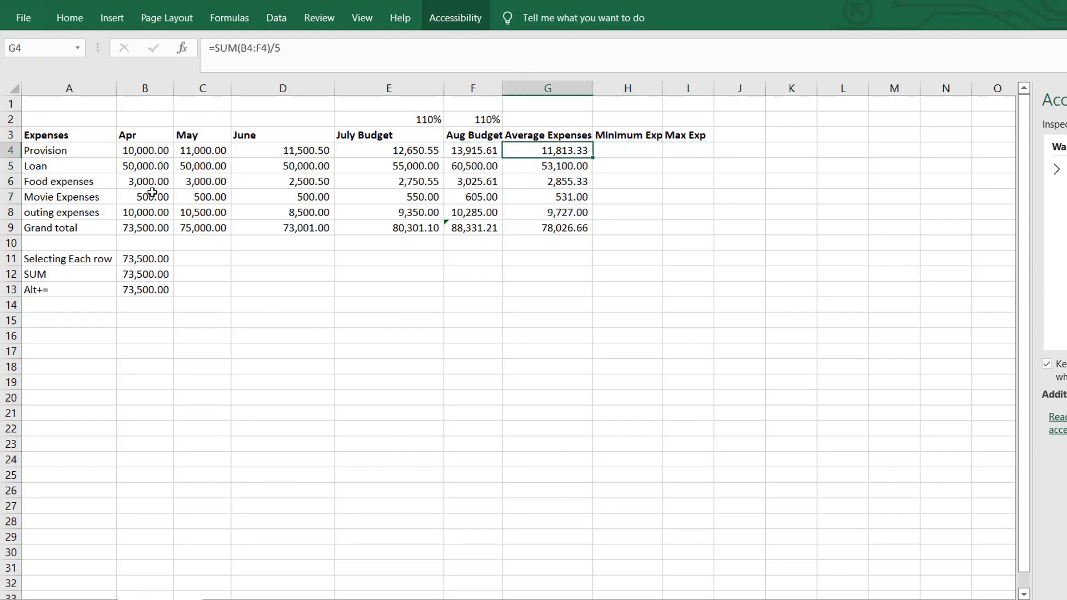
{"action": "key", "text": "Right"}
{"action": "key", "text": "Right"}
{"action": "key", "text": "Page_Down"}
{"action": "key", "text": "ctrl+Up"}
{"action": "key", "text": "ctrl+Up"}
{"action": "key", "text": "Left"}
{"action": "key", "text": "Left"}
{"action": "key", "text": "Down"}
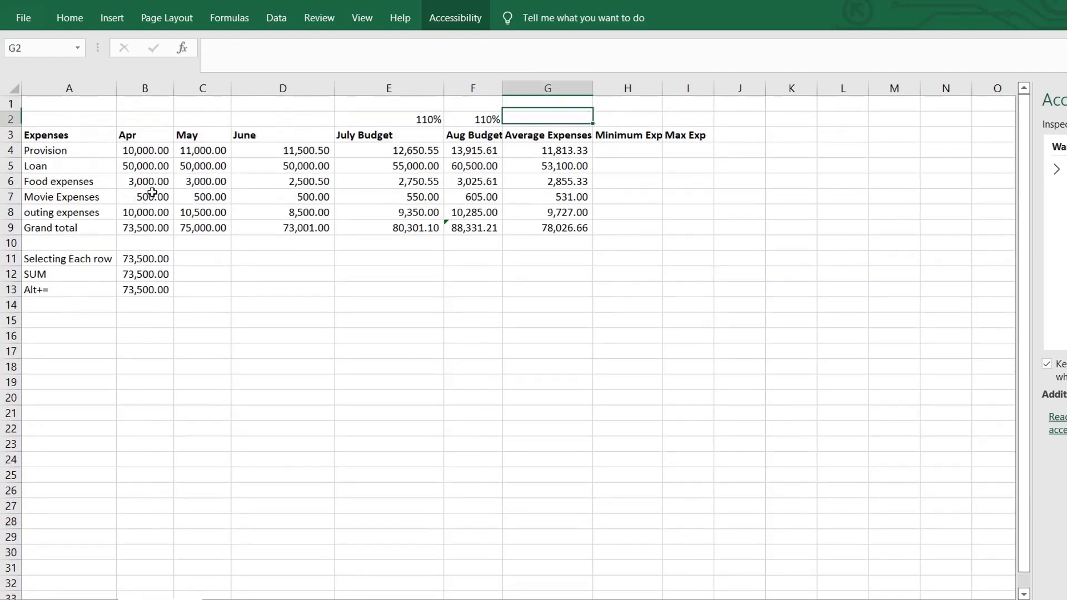
{"action": "key", "text": "Down"}
{"action": "key", "text": "Down"}
{"action": "key", "text": "Down"}
- AutoFit the widths of columns H and I to their Minimum Exp and Max Exp headings
{"action": "key", "text": "Up"}
{"action": "key", "text": "Up"}
{"action": "key", "text": "Right"}
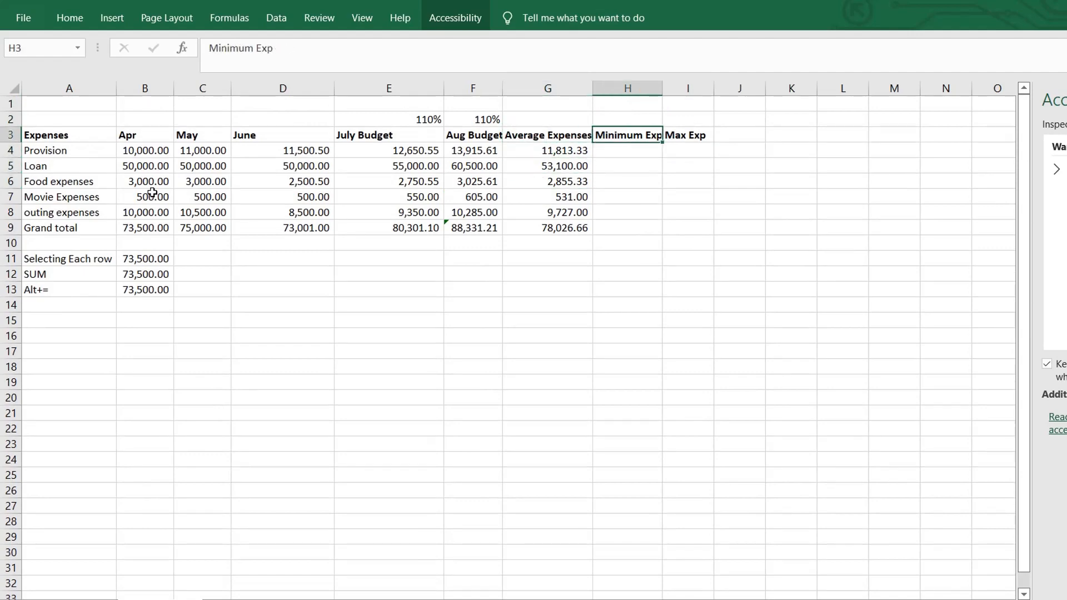
{"action": "key", "text": "alt+h"}
{"action": "key", "text": "o"}
{"action": "key", "text": "i"}
{"action": "key", "text": "Right"}
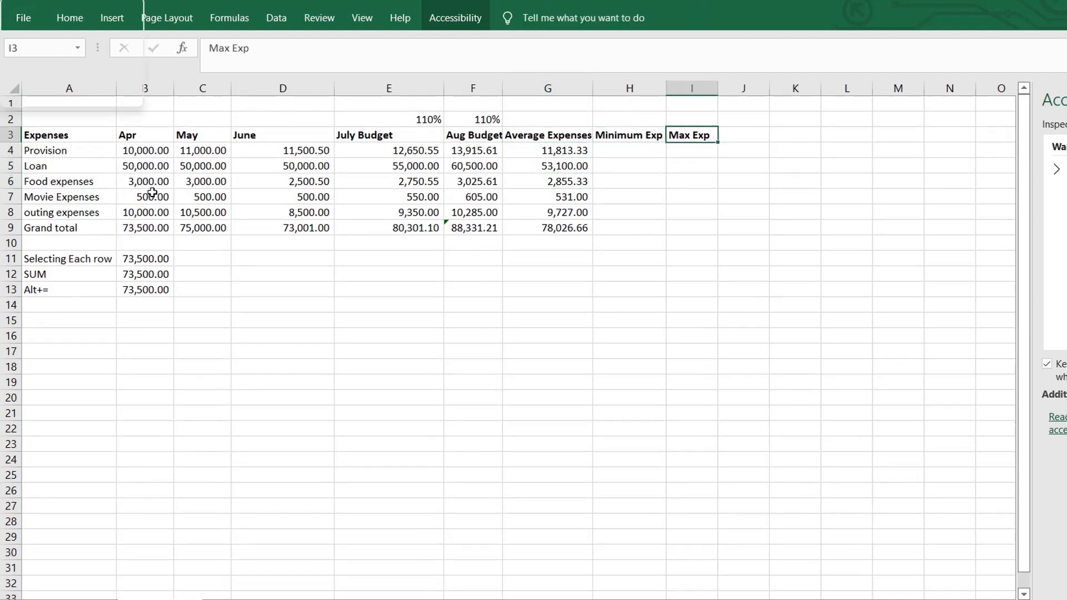
{"action": "key", "text": "alt+h"}
{"action": "key", "text": "o"}
{"action": "key", "text": "i"}
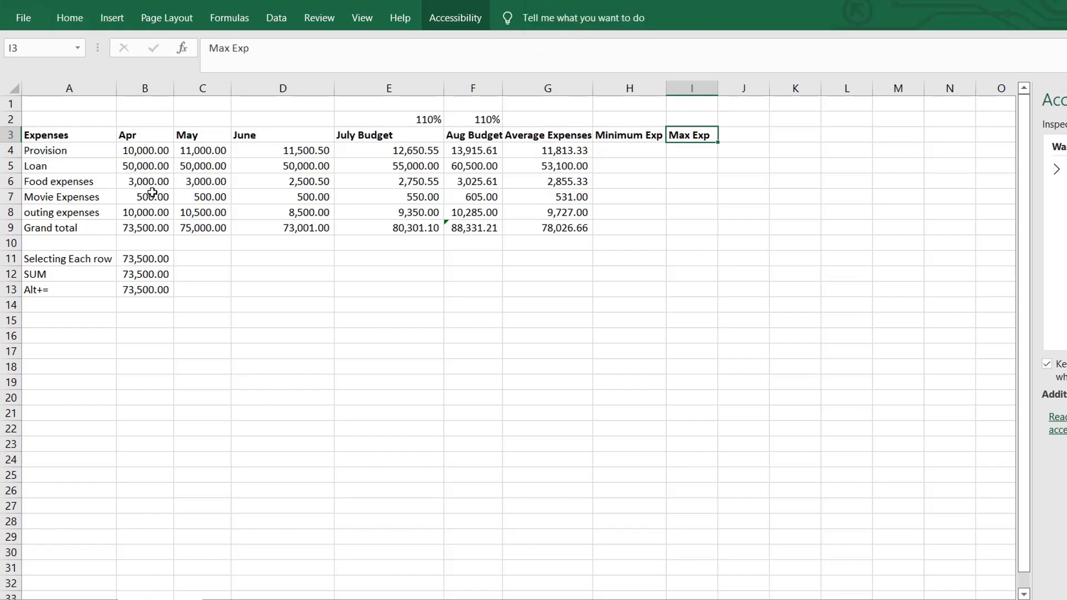
{"action": "key", "text": "alt+h"}
{"action": "key", "text": "o"}
{"action": "key", "text": "i"}
- Review the Provision row's monthly amounts, starting from April in B4, as the range for the minimum
{"action": "key", "text": "Left"}
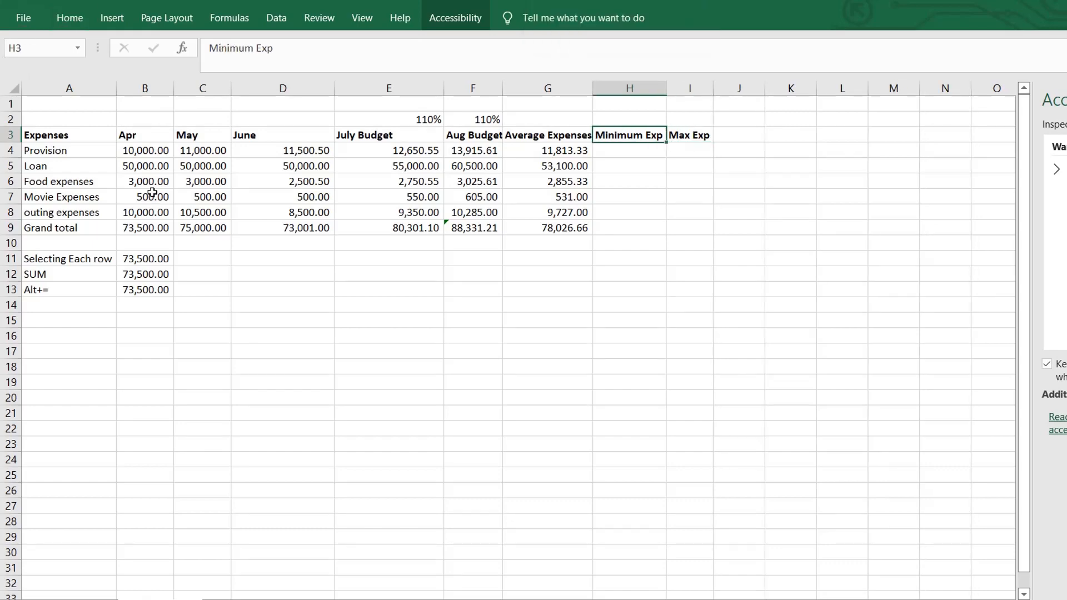
{"action": "key", "text": "Down"}
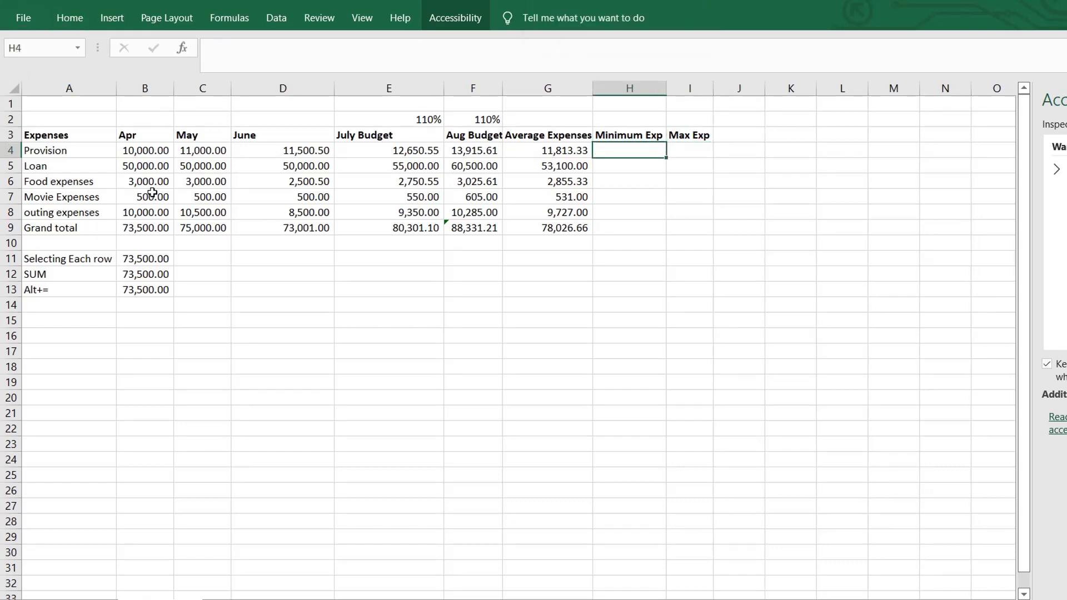
{"action": "key", "text": "Left"}
{"action": "key", "text": "Left"}
{"action": "key", "text": "Left"}
{"action": "key", "text": "Left"}
{"action": "key", "text": "Left"}
{"action": "key", "text": "Left"}
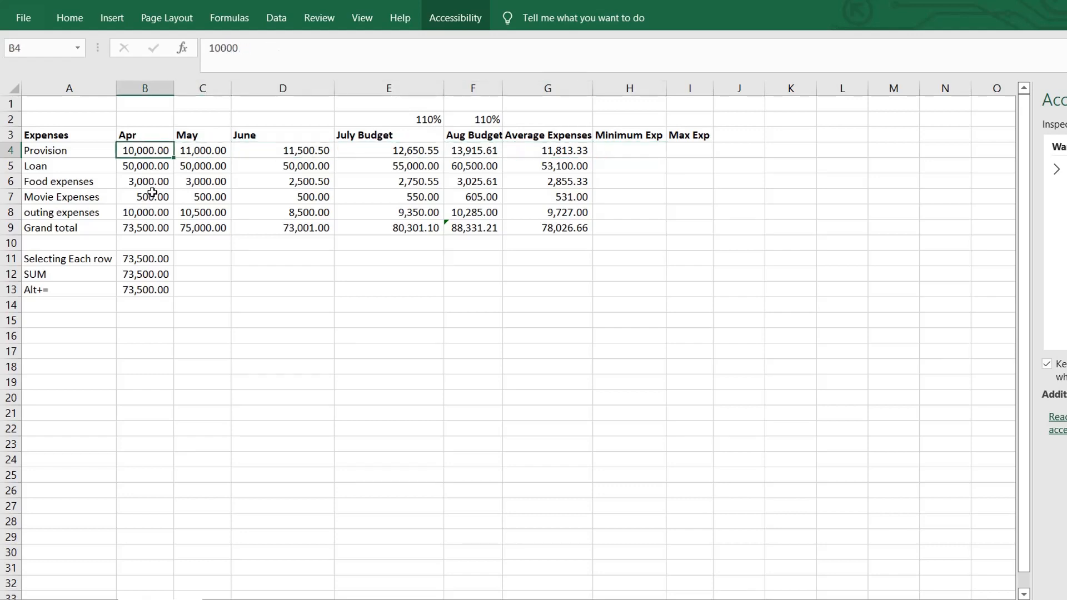
{"action": "key", "text": "shift+Right"}
{"action": "key", "text": "shift+Right"}
{"action": "key", "text": "shift+Right"}
- Calculate the Provision row's minimum expense in H4 with the formula =MIN(B4:F4)
{"action": "key", "text": "Right"}
{"action": "key", "text": "Right"}
{"action": "key", "text": "Right"}
{"action": "key", "text": "Right"}
{"action": "key", "text": "Right"}
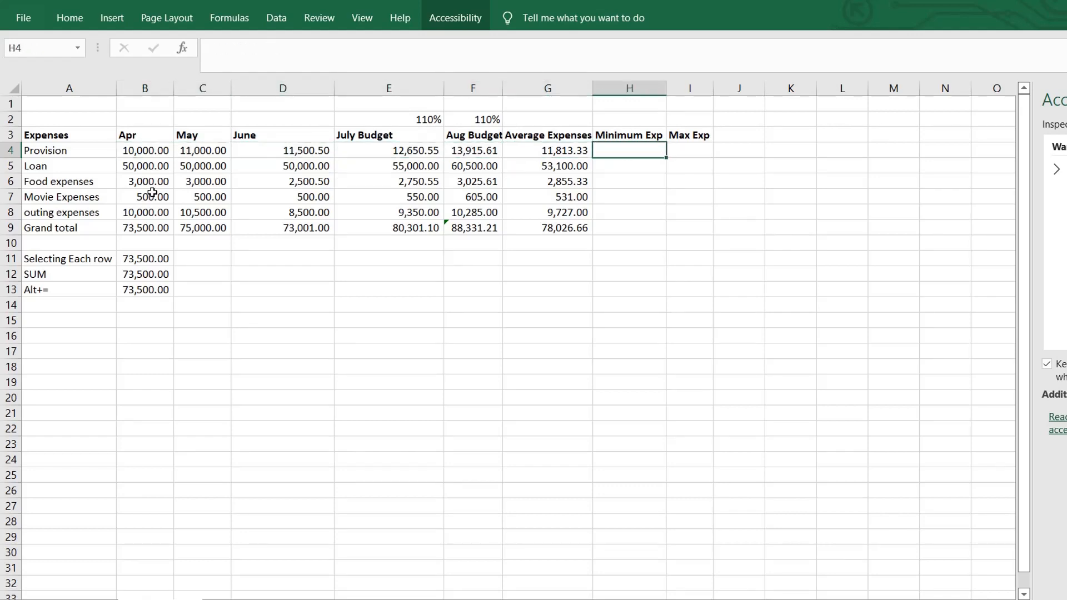
{"action": "type", "text": "=min"}
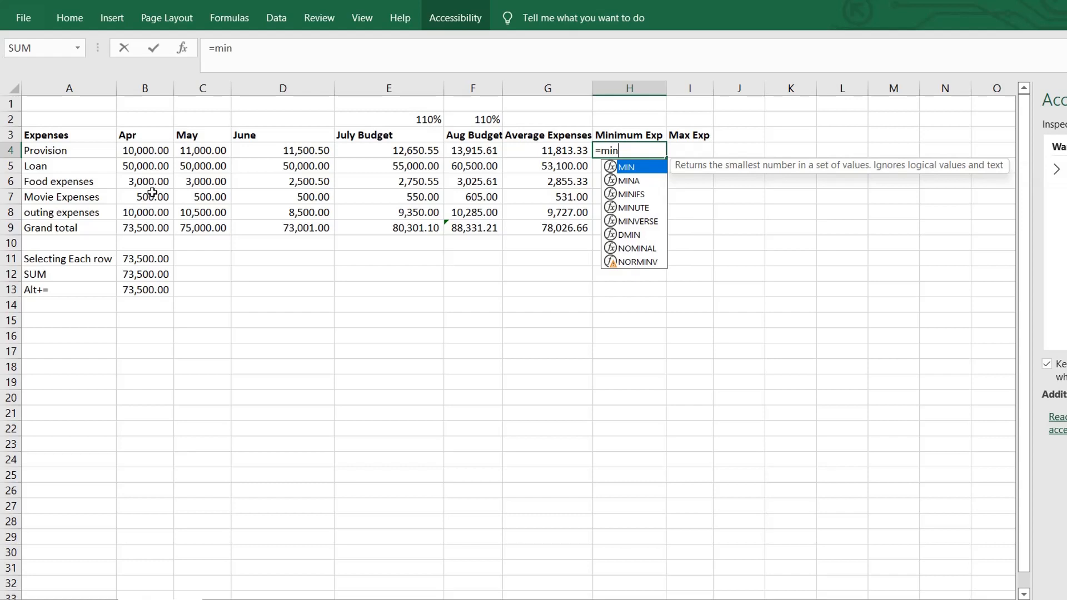
{"action": "key", "text": "Tab"}
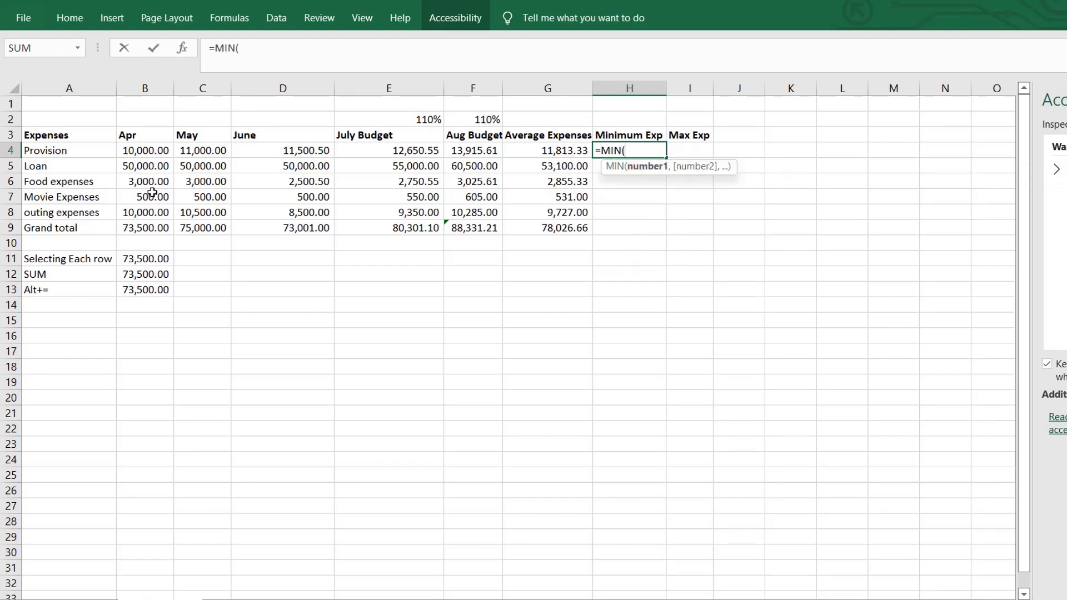
{"action": "left_click", "coordinate": [136, 146]}
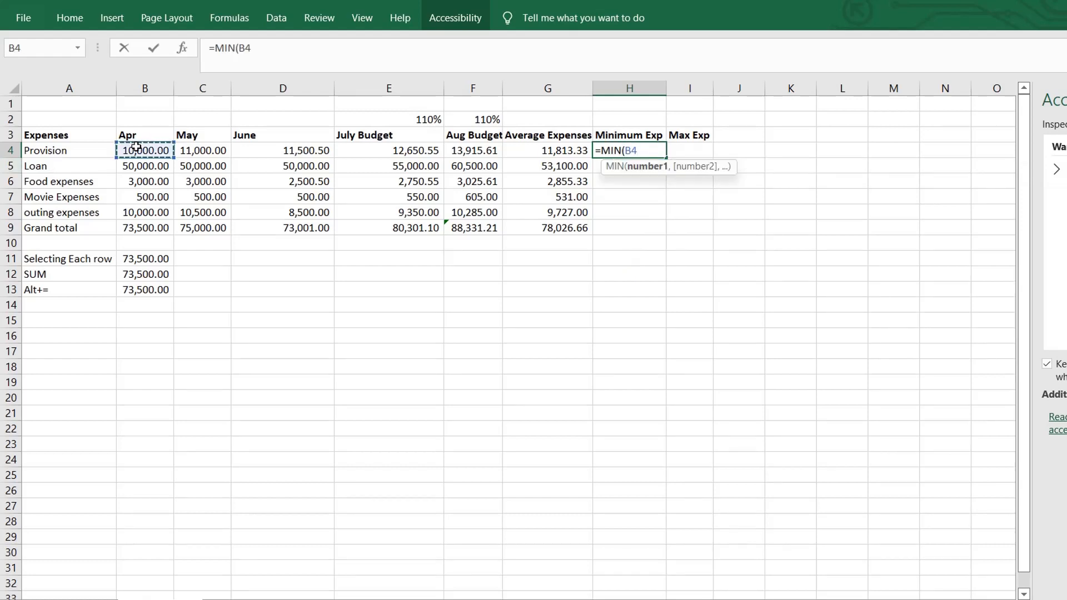
{"action": "key", "text": "shift+Right"}
{"action": "key", "text": "shift+Right"}
{"action": "key", "text": "shift+Right"}
{"action": "key", "text": "shift+Right"}
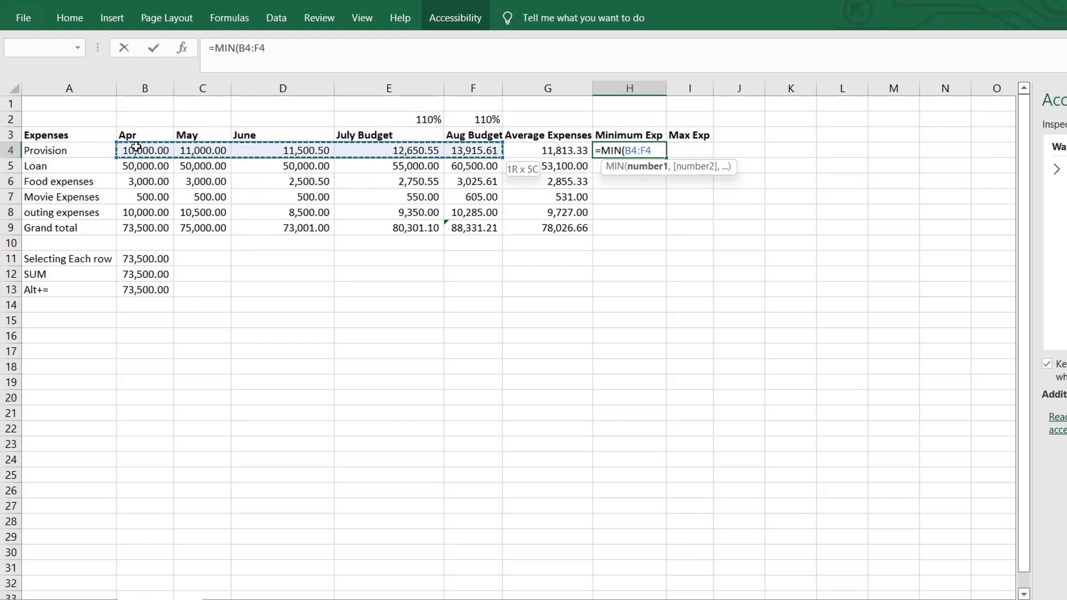
{"action": "type", "text": ")"}
{"action": "key", "text": "Return"}
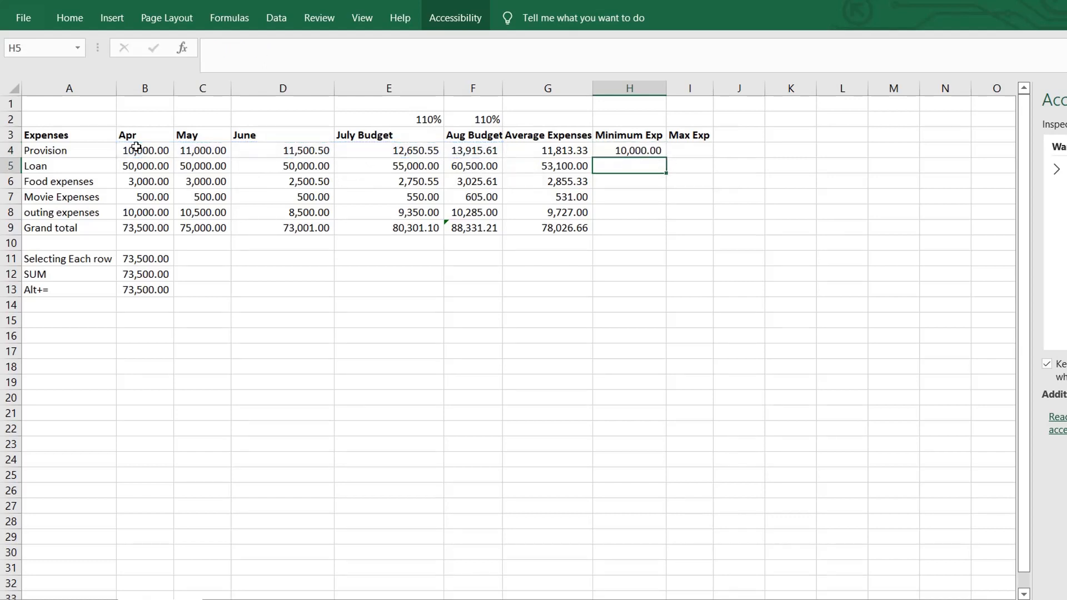
- Copy the Provision minimum formula from H4 into H5:H8 for the remaining expense rows
{"action": "key", "text": "Up"}
{"action": "key", "text": "ctrl+c"}
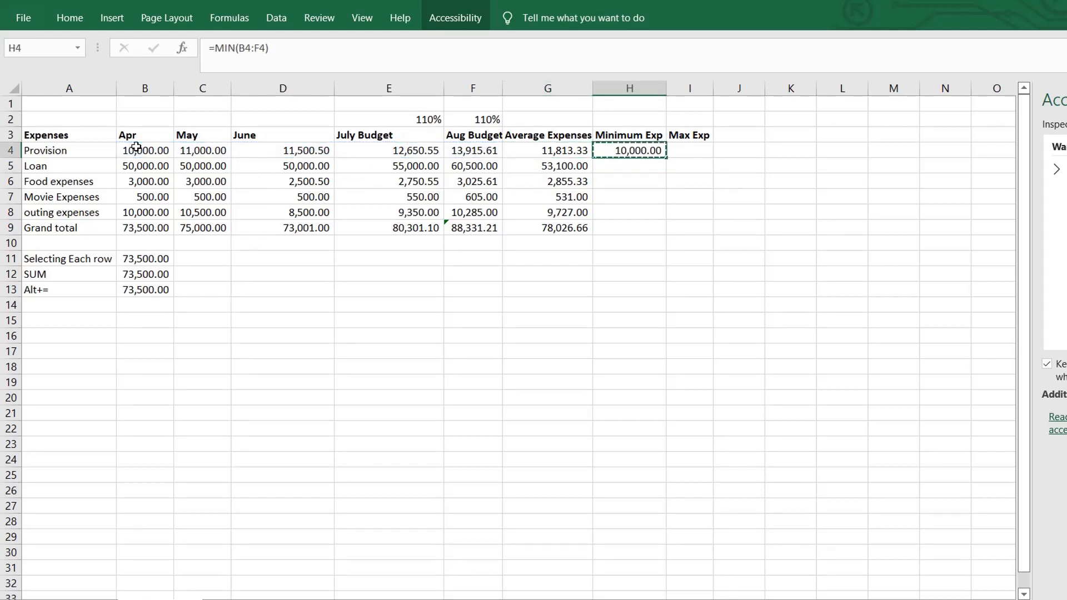
{"action": "key", "text": "Down"}
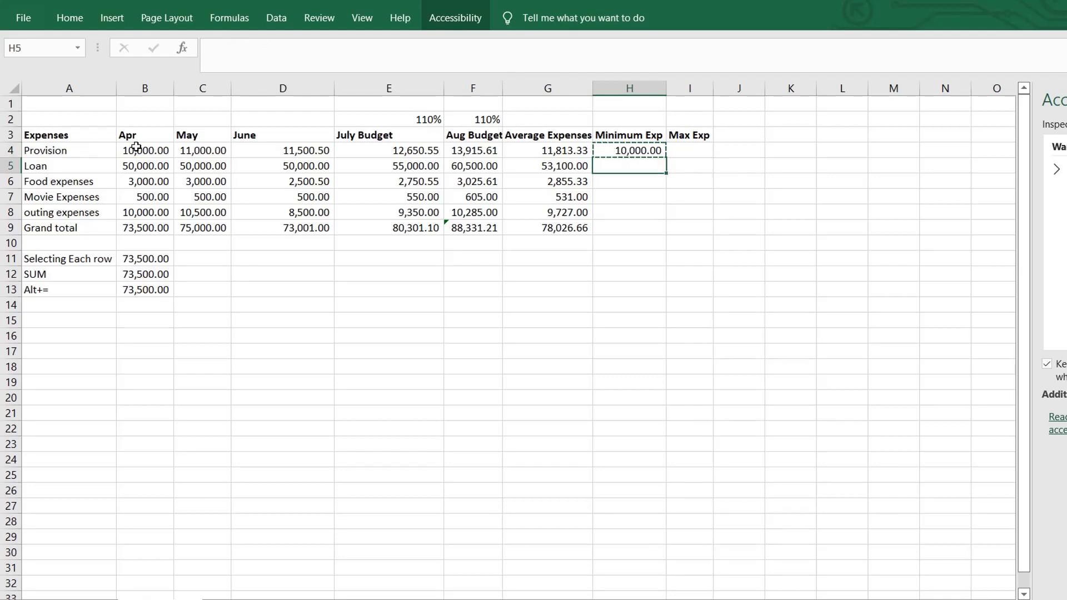
{"action": "key", "text": "shift+Down"}
{"action": "key", "text": "shift+Down"}
{"action": "key", "text": "shift+Down"}
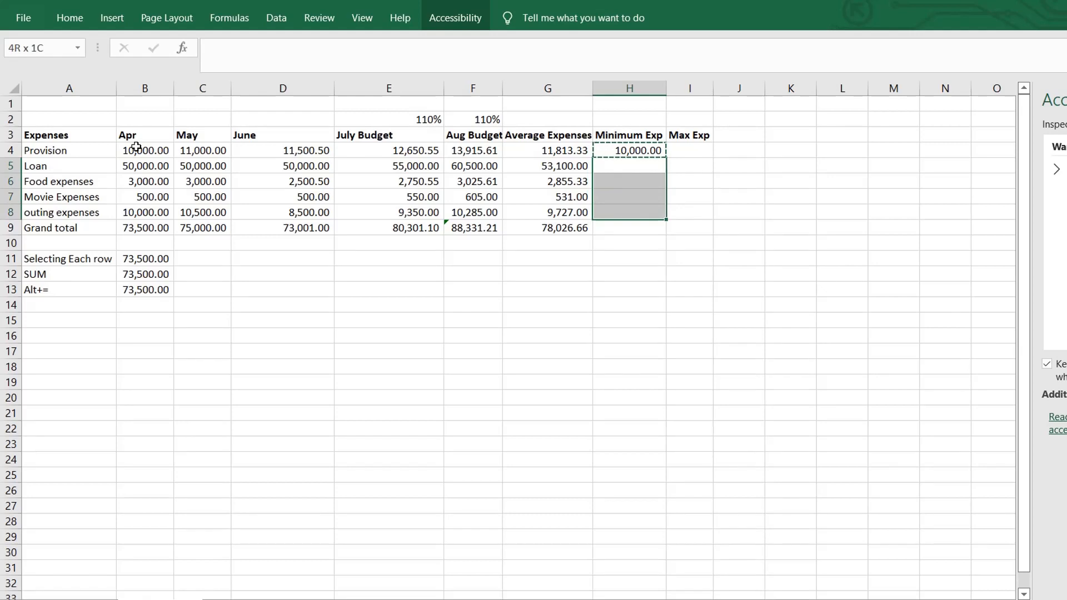
{"action": "key", "text": "ctrl+v"}
- Total the Minimum Exp column in H9 with AutoSum and go to the Provision row's Max Exp cell, I4
{"action": "key", "text": "Down"}
{"action": "key", "text": "Down"}
{"action": "key", "text": "Down"}
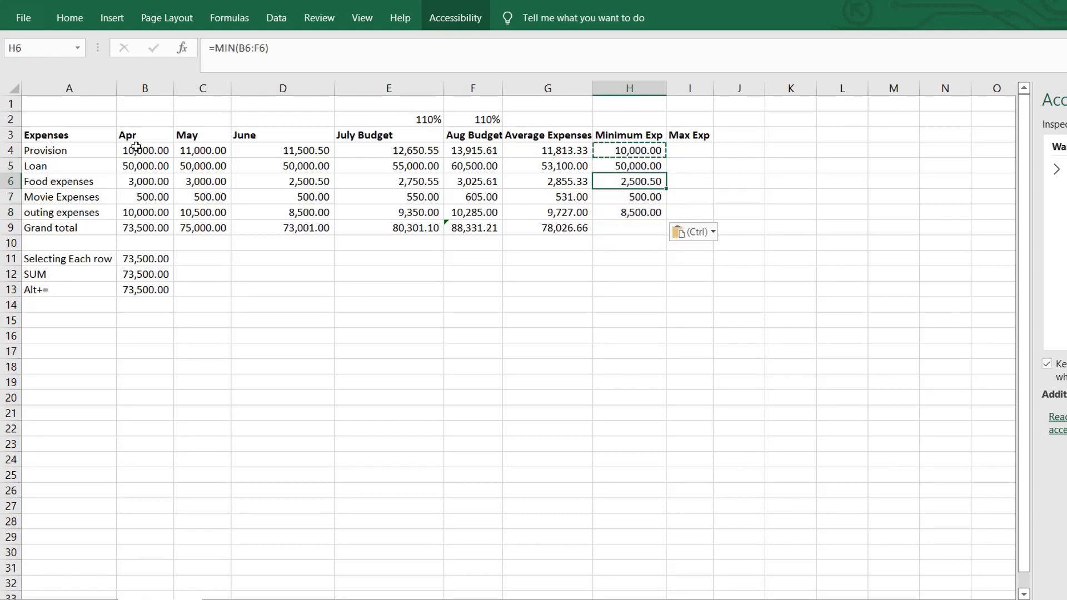
{"action": "key", "text": "Down"}
{"action": "key", "text": "alt+equal"}
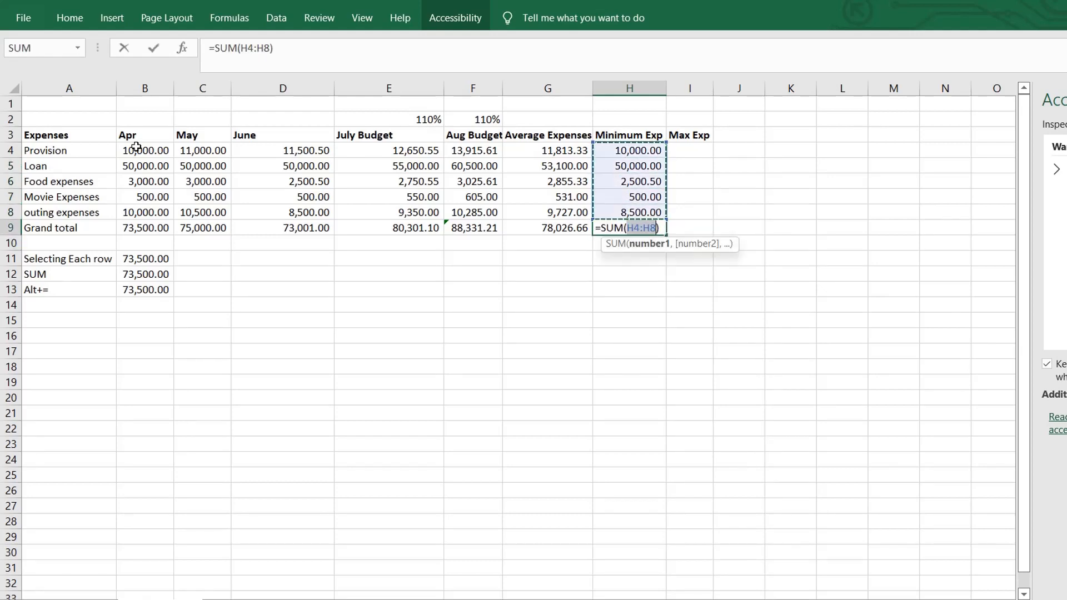
{"action": "key", "text": "Return"}
{"action": "key", "text": "Up"}
{"action": "key", "text": "Up"}
{"action": "key", "text": "ctrl+Up"}
{"action": "key", "text": "Right"}
{"action": "key", "text": "Down"}
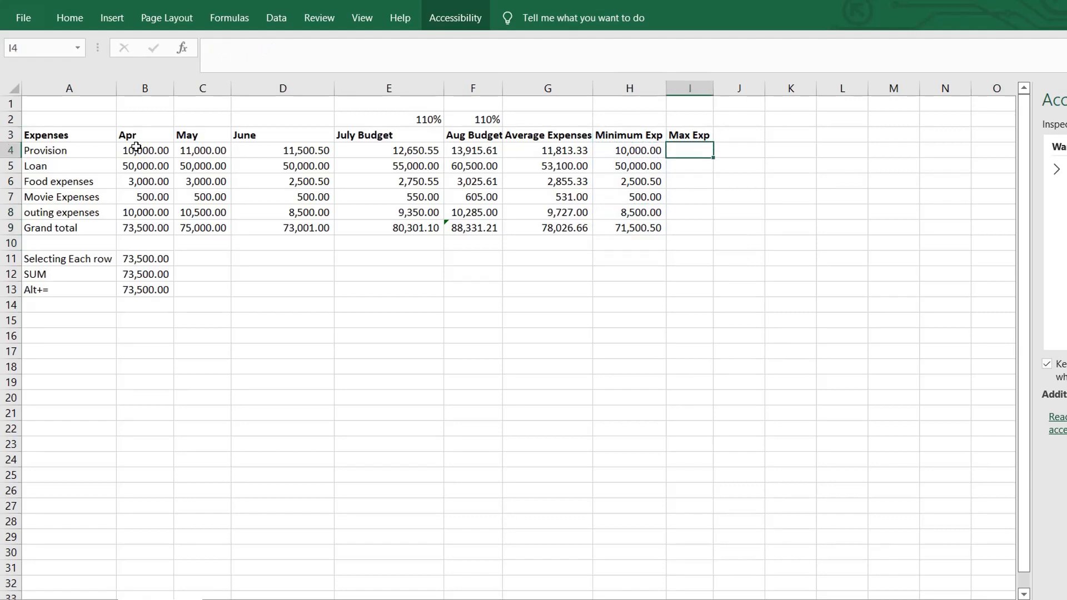
{"action": "type", "text": "=max"}
{"action": "key", "text": "Tab"}
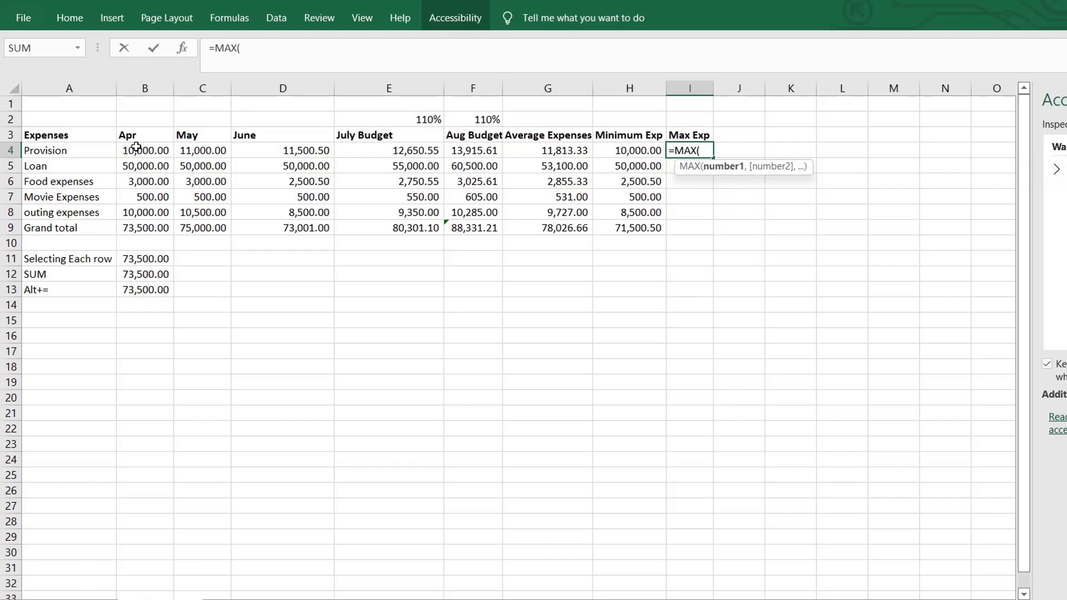
{"action": "key", "text": "BackSpace"}
{"action": "double_click", "coordinate": [160, 167]}
{"action": "key", "text": "Escape"}
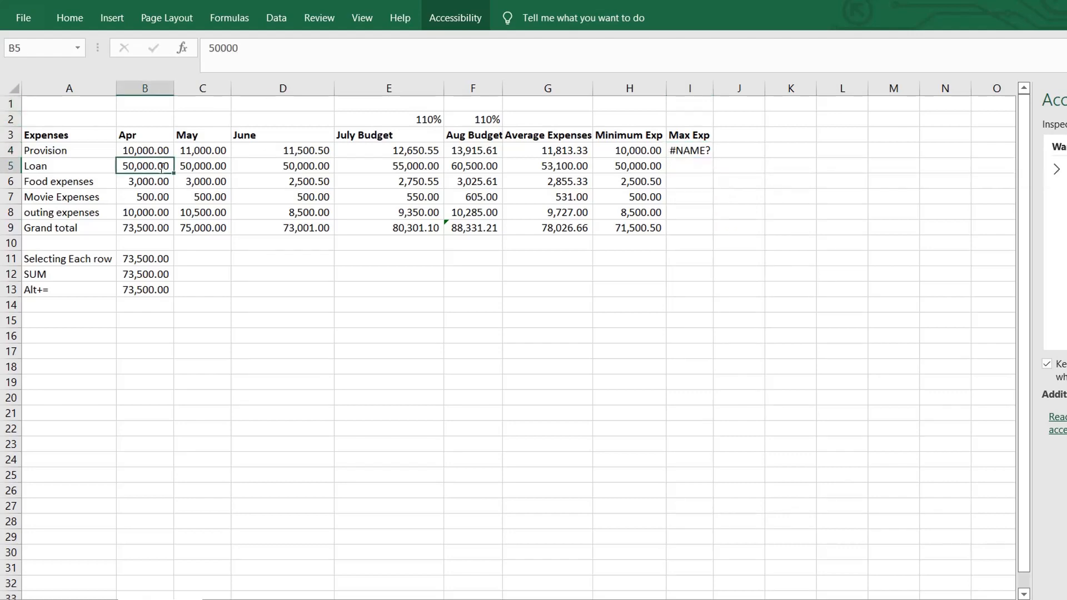
{"action": "key", "text": "Right"}
{"action": "key", "text": "Right"}
{"action": "key", "text": "Right"}
{"action": "key", "text": "Right"}
{"action": "key", "text": "Right"}
{"action": "key", "text": "Right"}
{"action": "key", "text": "Right"}
{"action": "key", "text": "Up"}
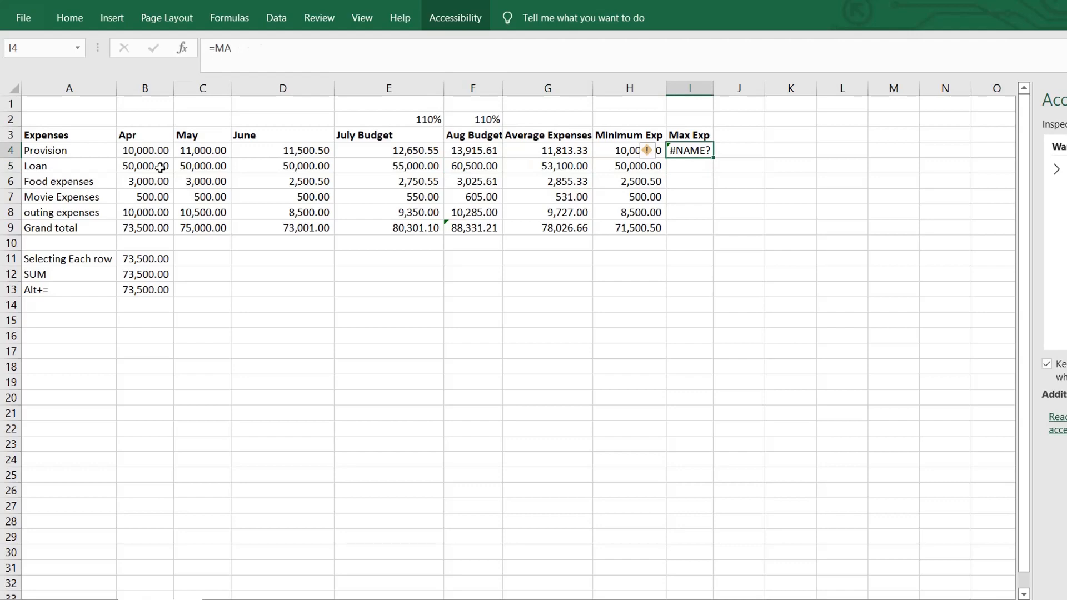
- Calculate the Provision row's maximum expense in I4 with the formula =MAX(B4:F4)
{"action": "type", "text": "=max"}
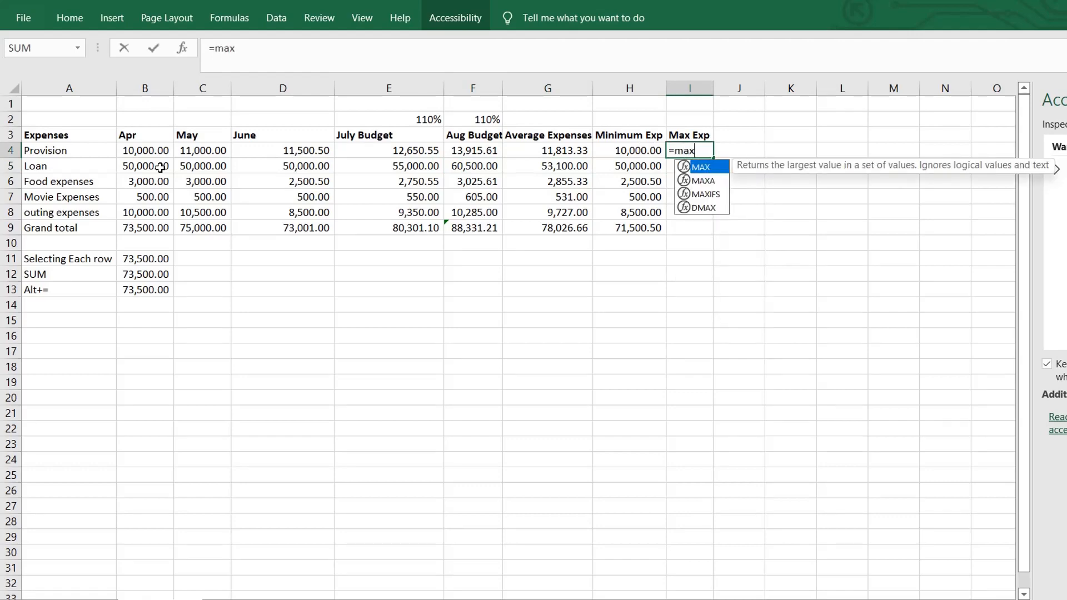
{"action": "double_click", "coordinate": [702, 171]}
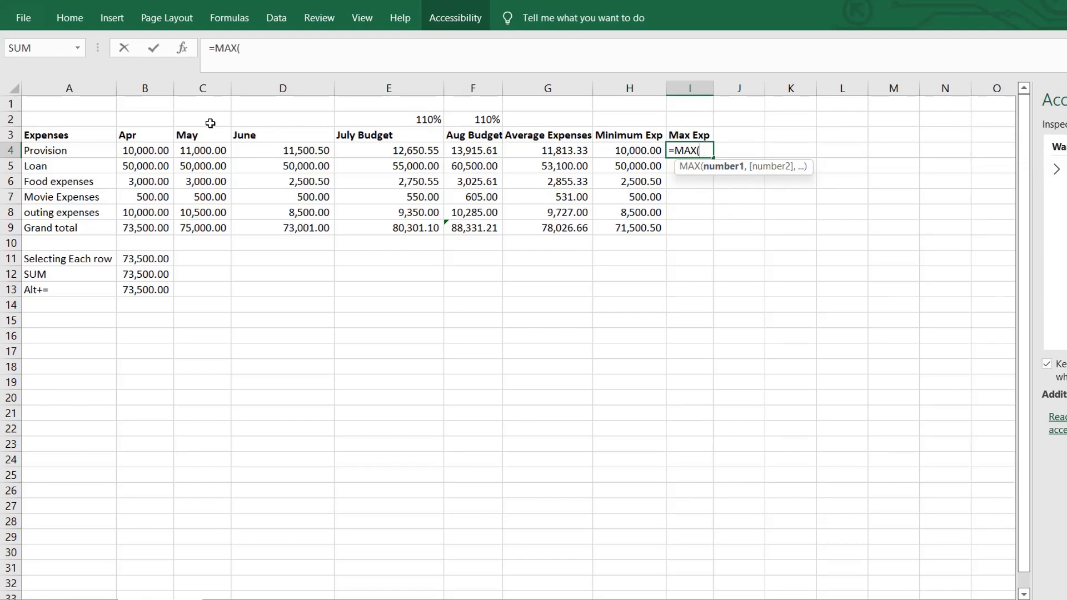
{"action": "left_click", "coordinate": [140, 153]}
{"action": "key", "text": "shift+Right"}
{"action": "key", "text": "shift+Right"}
{"action": "key", "text": "shift+Right"}
{"action": "key", "text": "shift+Right"}
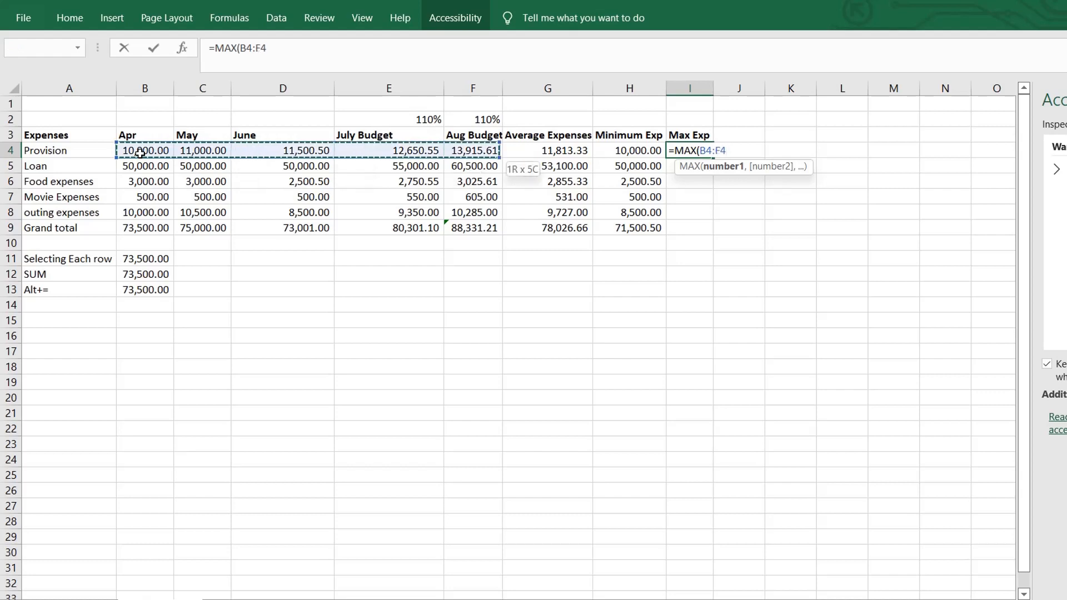
{"action": "type", "text": ")"}
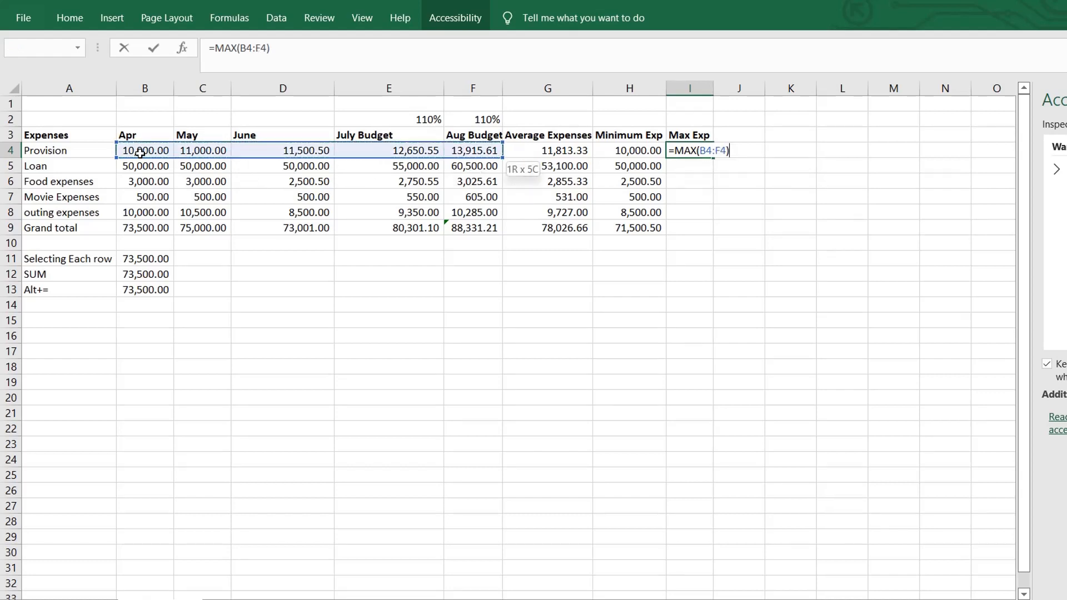
{"action": "key", "text": "Return"}
- Copy the Provision maximum formula from I4 into I5:I8 for the other expense rows
{"action": "key", "text": "Up"}
{"action": "key", "text": "ctrl+c"}
{"action": "key", "text": "Down"}
{"action": "key", "text": "shift+Down"}
{"action": "key", "text": "shift+Down"}
{"action": "key", "text": "shift+Down"}
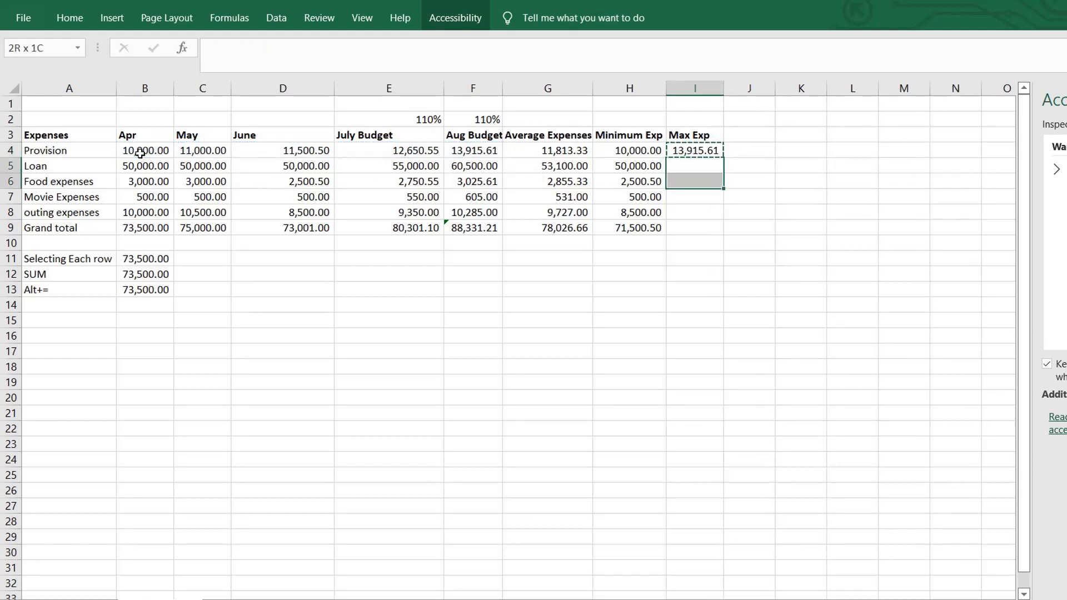
{"action": "key", "text": "ctrl+v"}
- Total the Max Exp column in I9 with AutoSum and return to the Expenses heading in A3
{"action": "key", "text": "Down"}
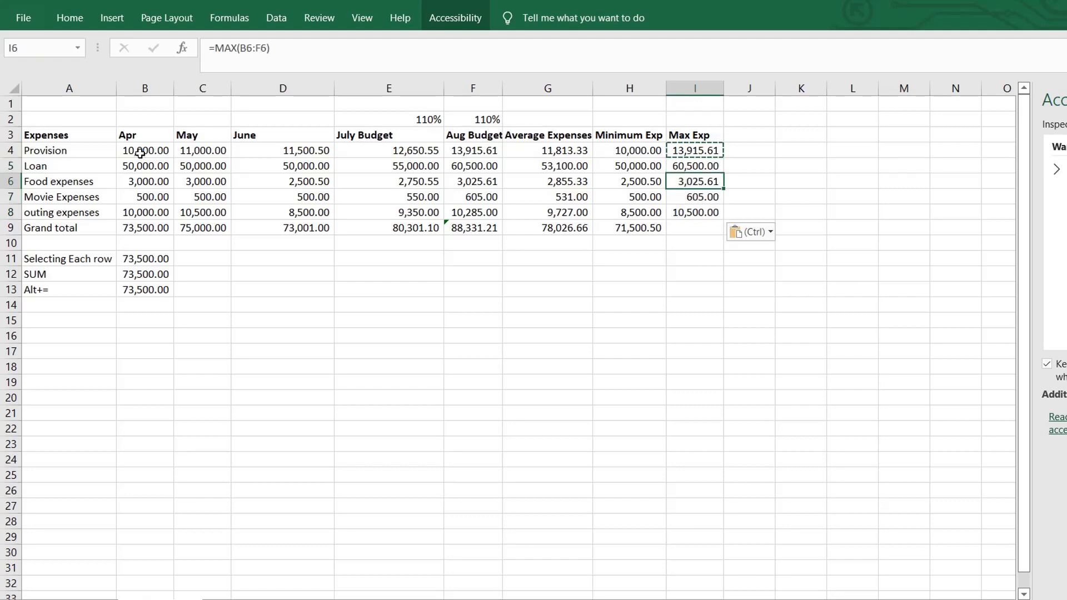
{"action": "key", "text": "Down"}
{"action": "key", "text": "Down"}
{"action": "key", "text": "Down"}
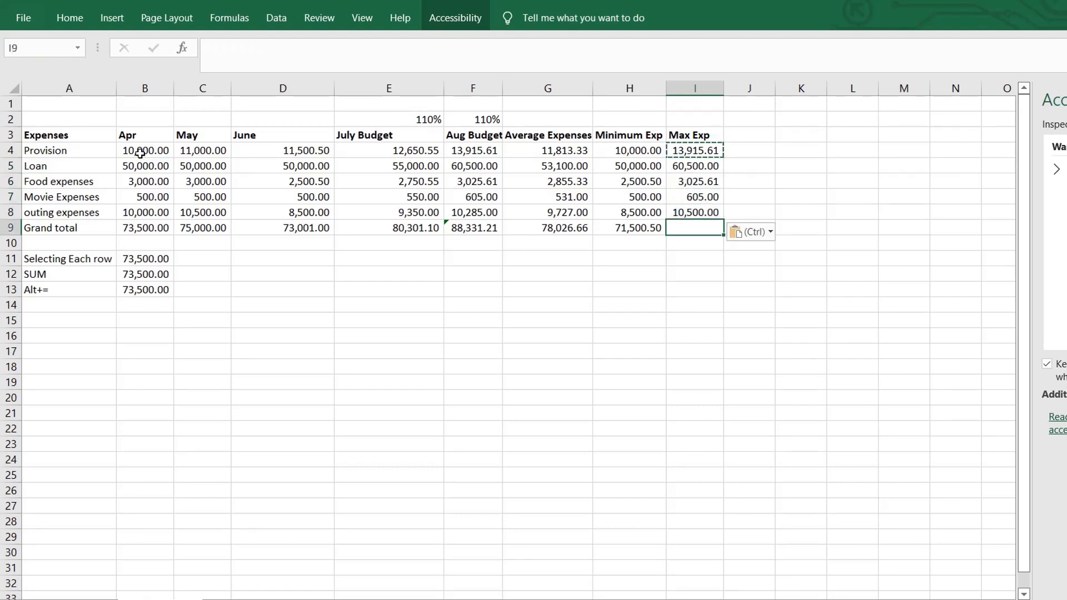
{"action": "key", "text": "alt+equal"}
{"action": "key", "text": "Return"}
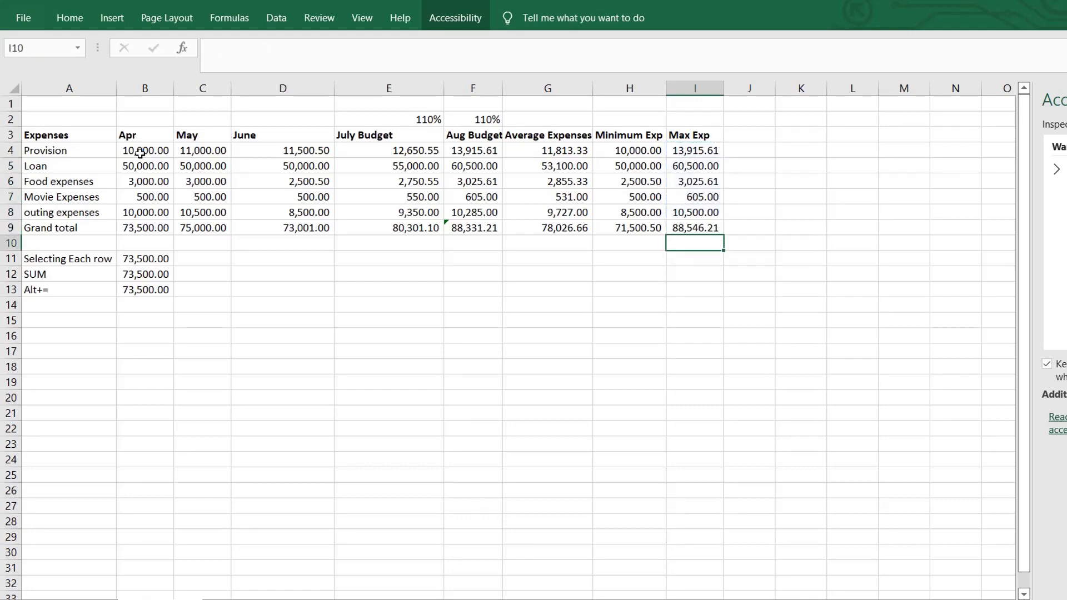
{"action": "key", "text": "Up"}
{"action": "key", "text": "Up"}
{"action": "key", "text": "ctrl+Up"}
{"action": "key", "text": "ctrl+Left"}
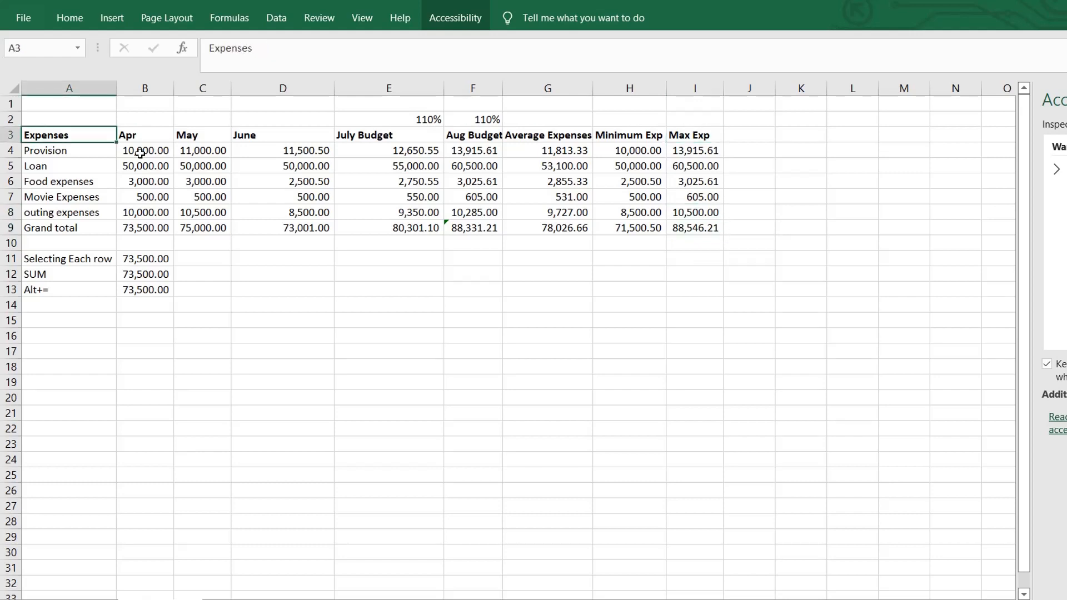
{"action": "key", "text": "ctrl+shift+Right"}
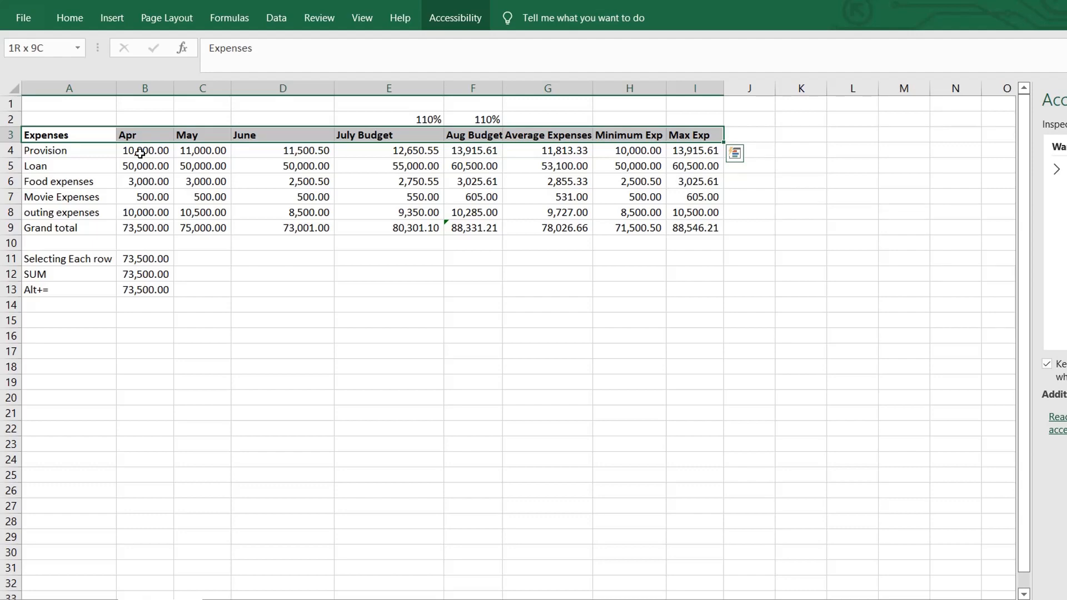
{"action": "key", "text": "shift+Down"}
{"action": "key", "text": "shift+Down"}
{"action": "key", "text": "shift+Down"}
{"action": "key", "text": "shift+Down"}
{"action": "key", "text": "shift+Down"}
{"action": "key", "text": "shift+Down"}
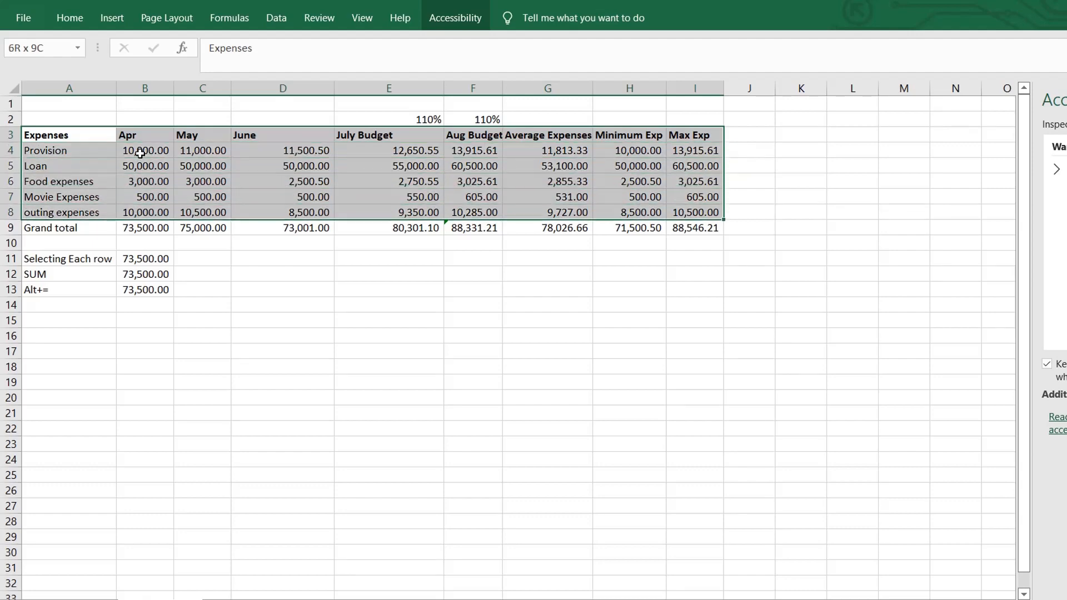
- Make the Grand total row bold from A9 to I9
{"action": "key", "text": "Down"}
{"action": "key", "text": "Down"}
{"action": "key", "text": "Down"}
{"action": "key", "text": "Down"}
{"action": "key", "text": "Down"}
{"action": "key", "text": "Down"}
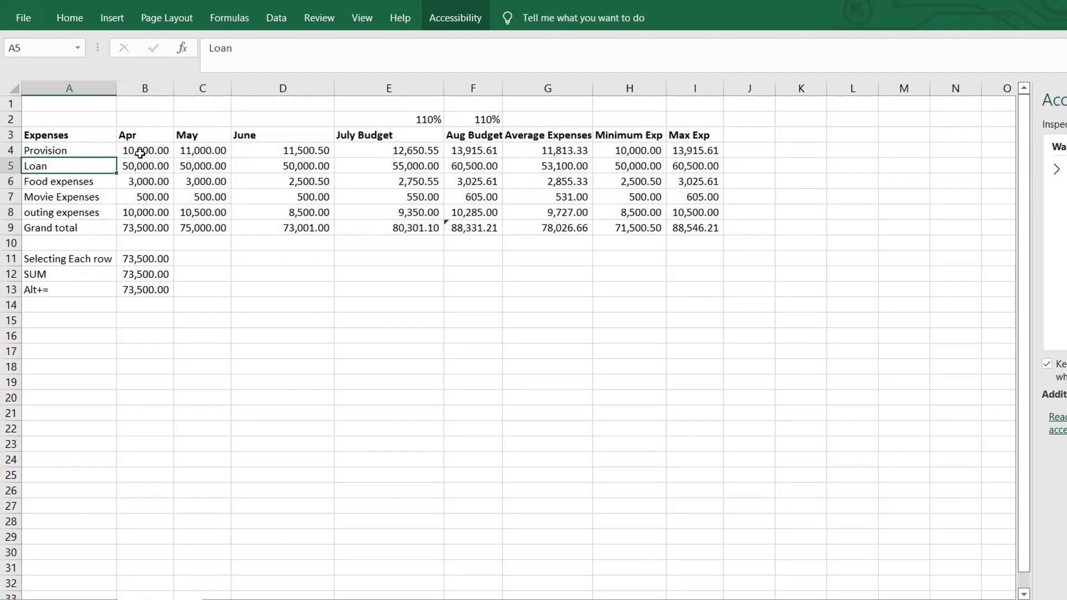
{"action": "key", "text": "shift+Right"}
{"action": "key", "text": "shift+Right"}
{"action": "key", "text": "shift+Right"}
{"action": "key", "text": "shift+Right"}
{"action": "key", "text": "shift+Right"}
{"action": "key", "text": "shift+Right"}
{"action": "key", "text": "shift+Right"}
{"action": "key", "text": "shift+Right"}
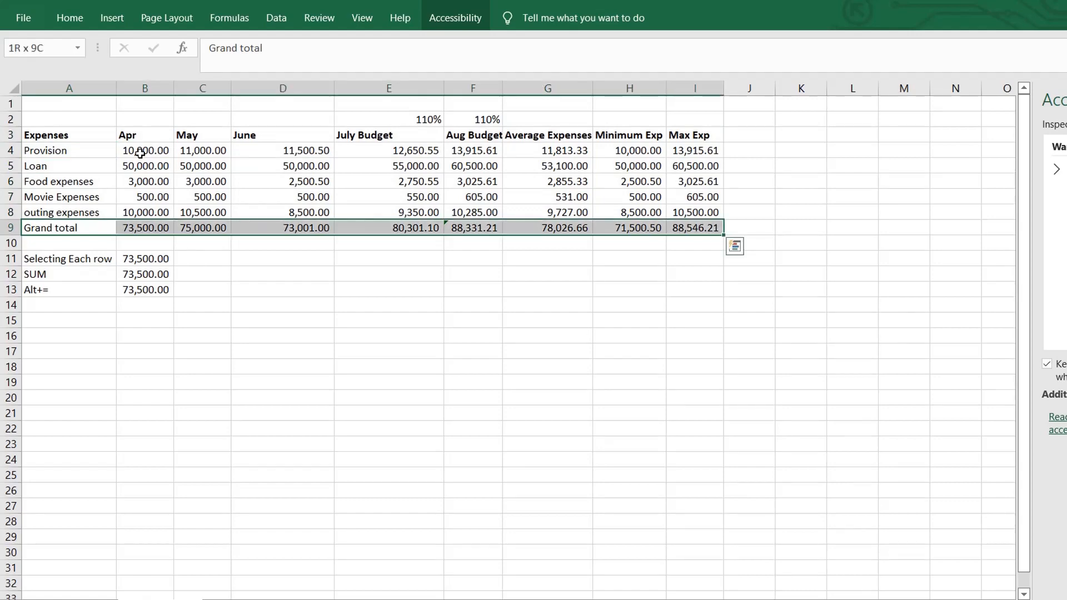
{"action": "key", "text": "ctrl+b"}
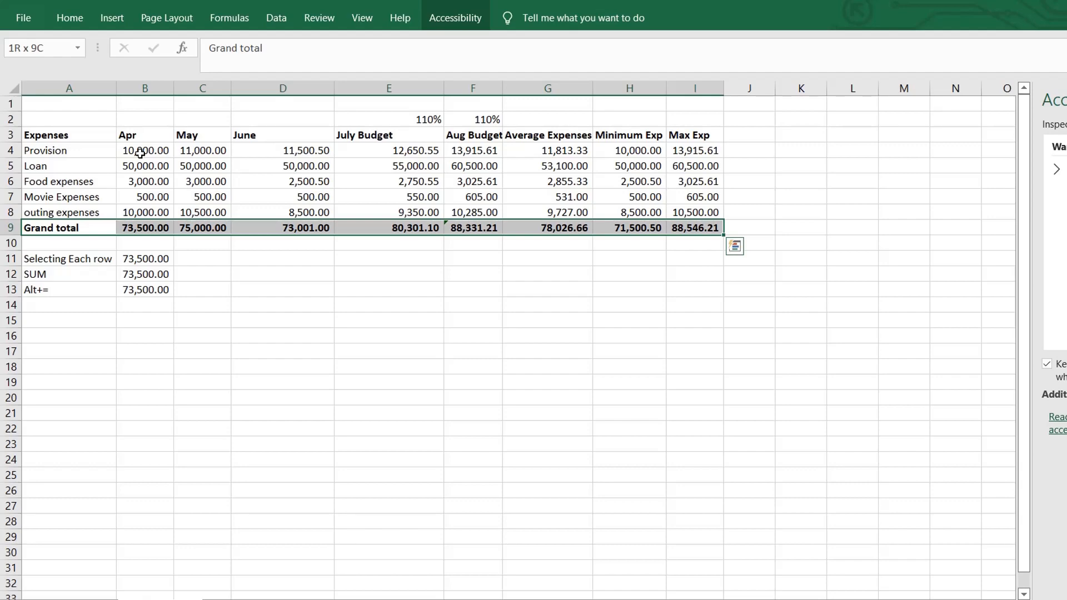
- Select the whole expense table A3:I9, from the headings to the Grand total row
{"action": "key", "text": "ctrl+Up"}
{"action": "key", "text": "ctrl+shift+Right"}
{"action": "key", "text": "ctrl+shift+Down"}
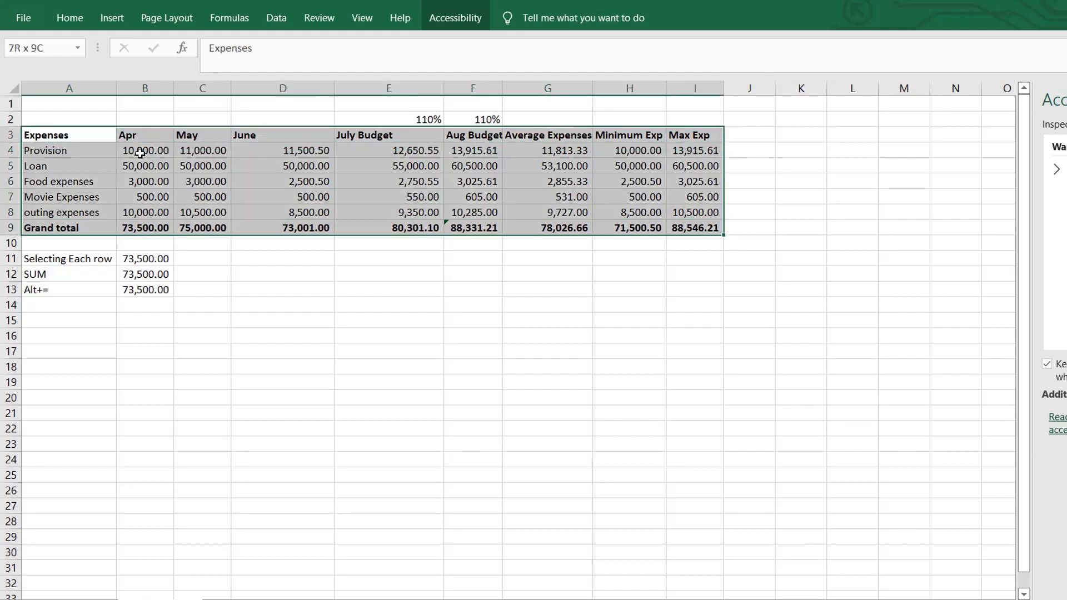